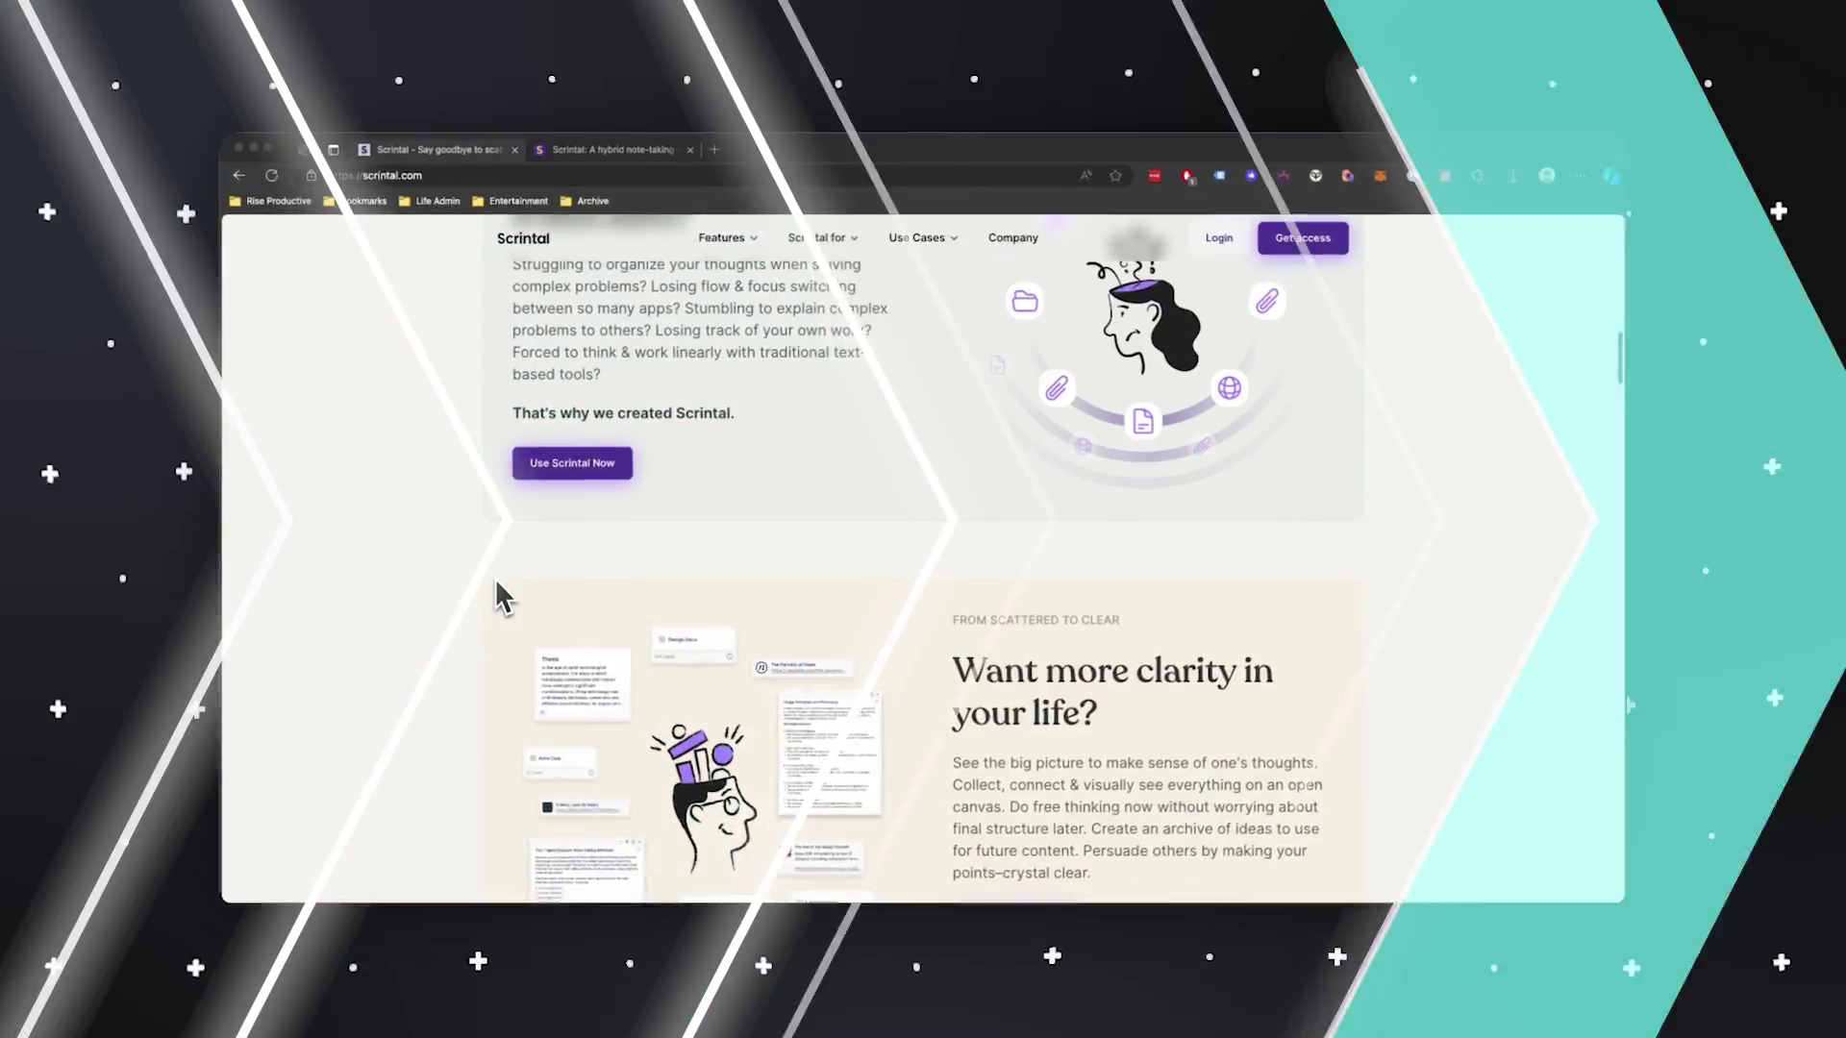
scroll(471, 605, "down", 10)
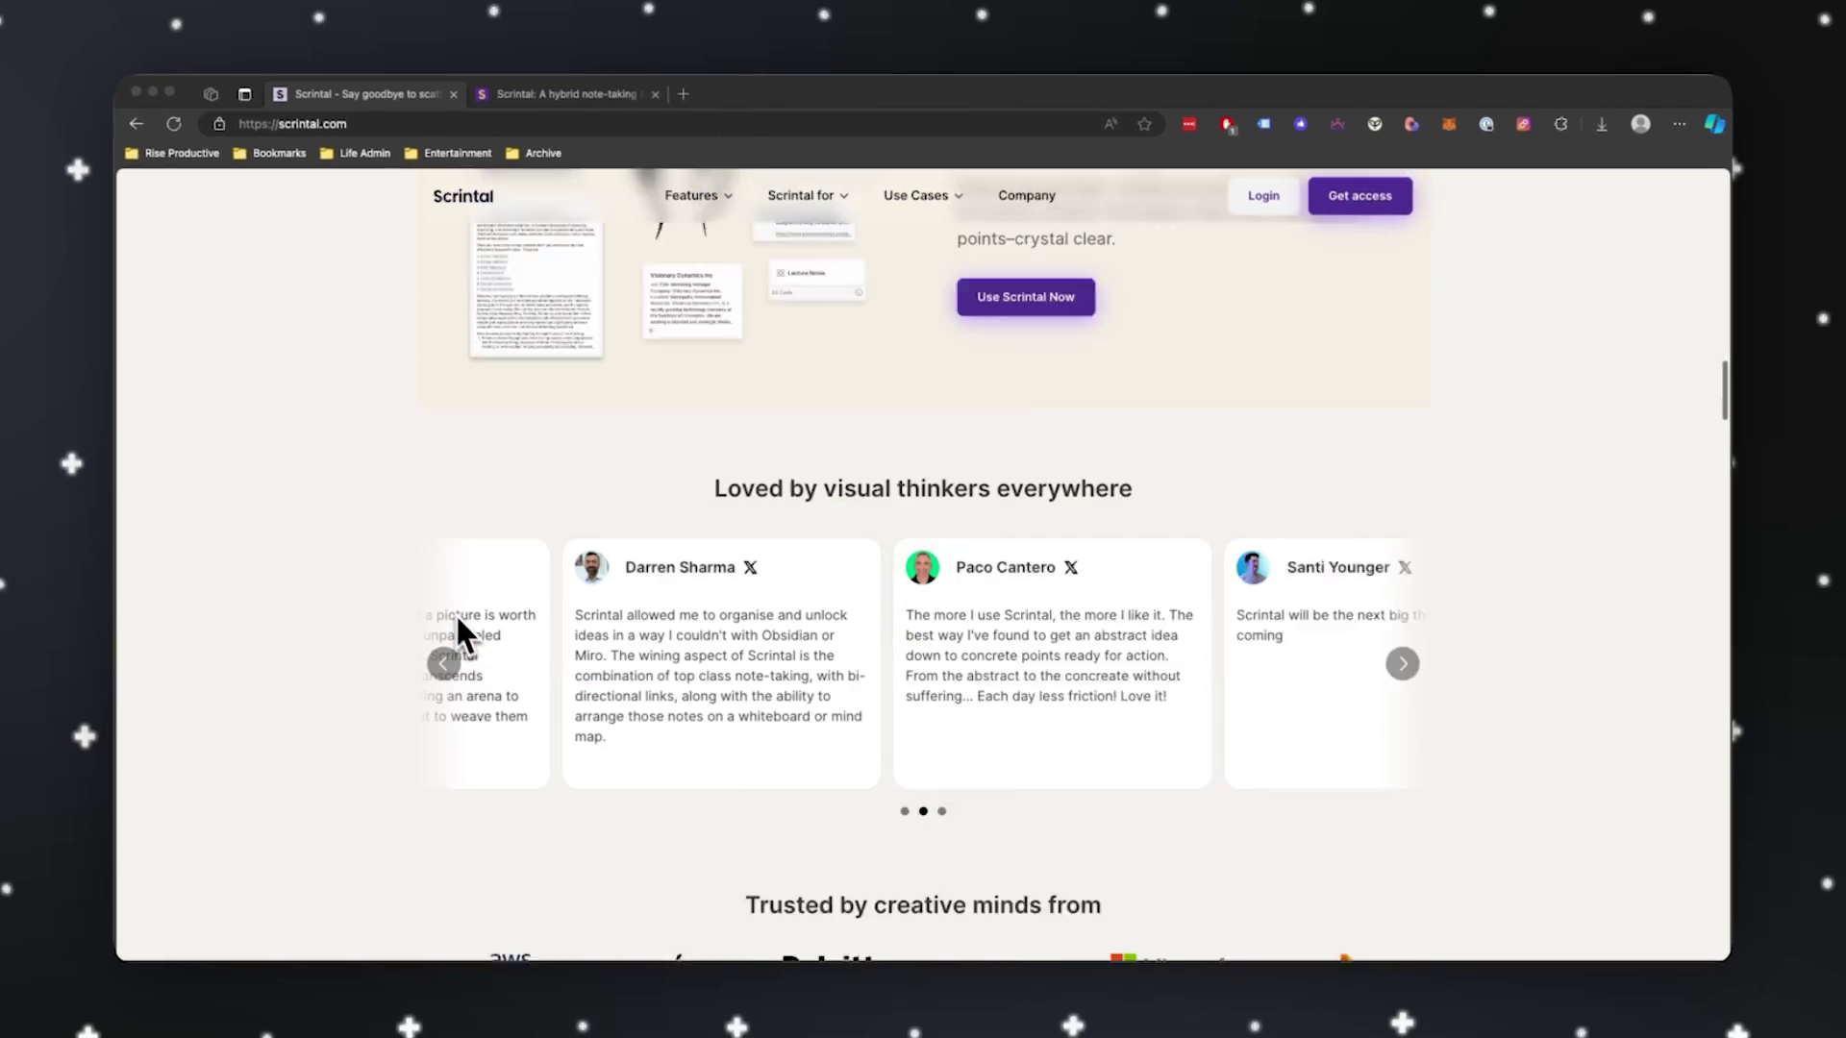
scroll(559, 718, "down", 1)
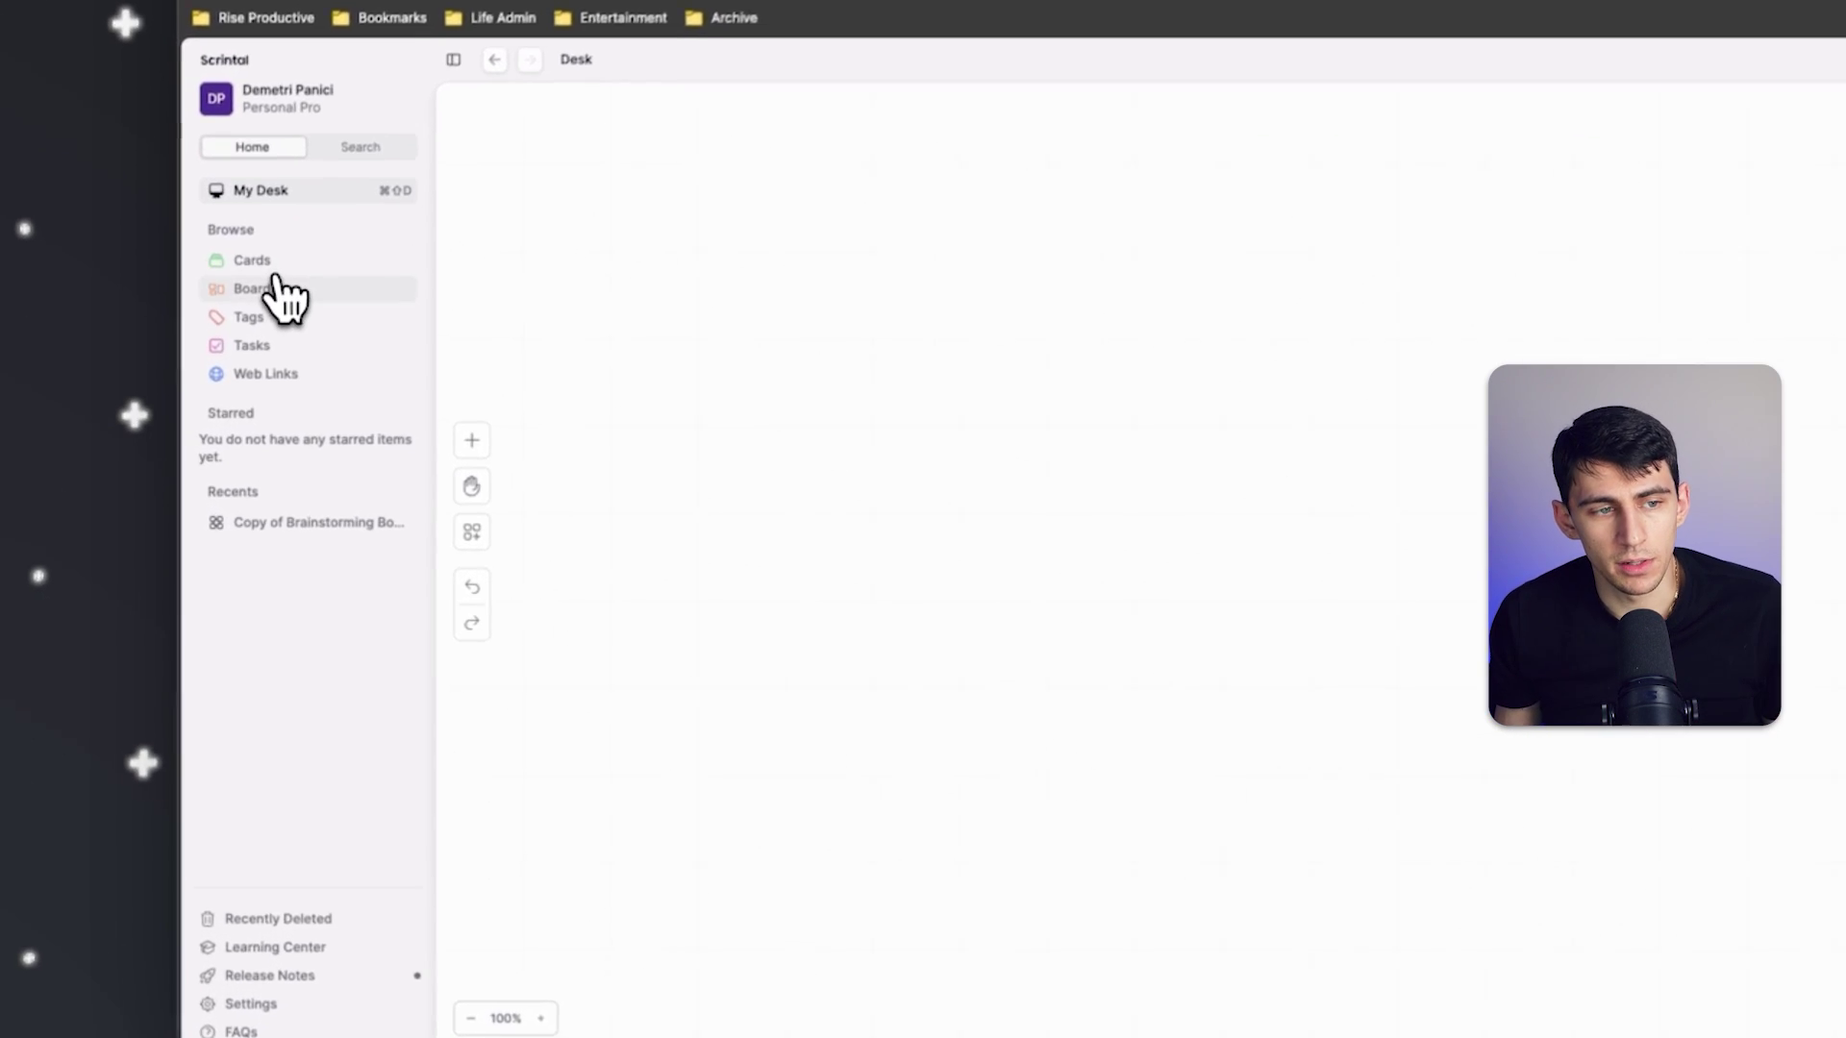
Create a new board named 2024 Goal Planning and star it.
left_click(274, 291)
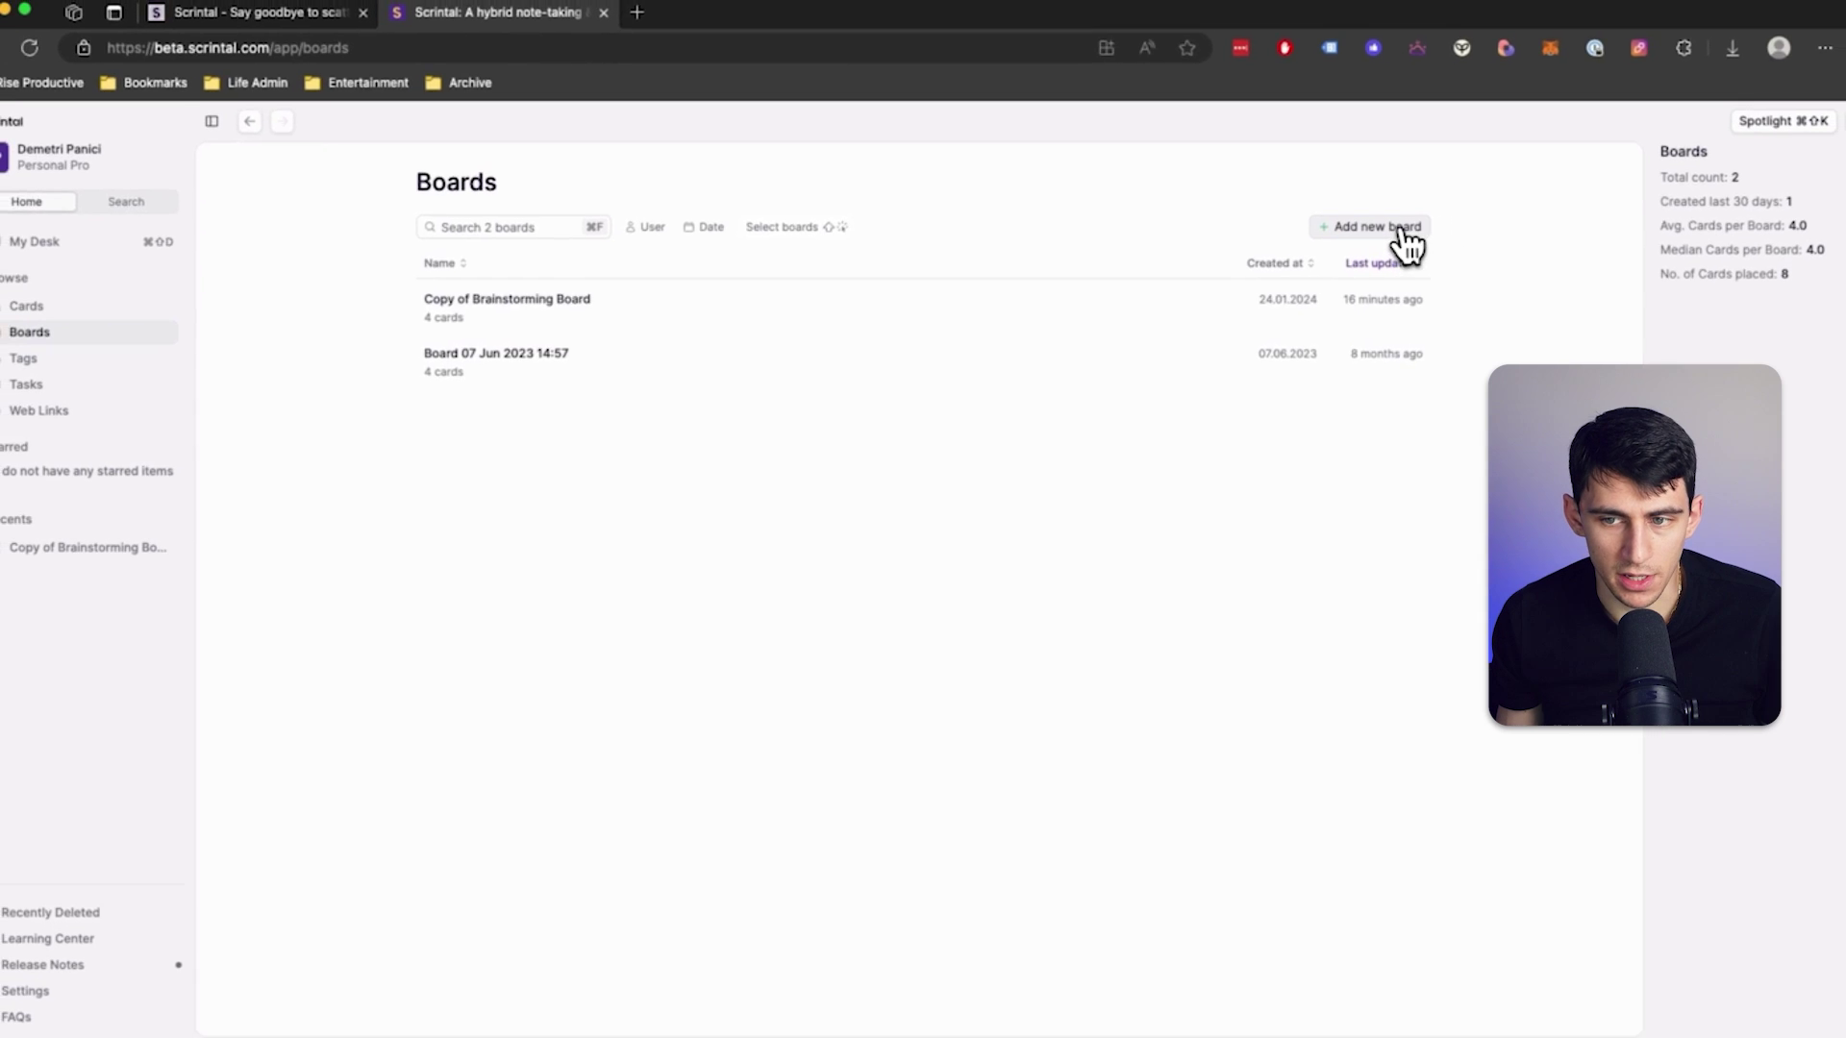
left_click(1453, 217)
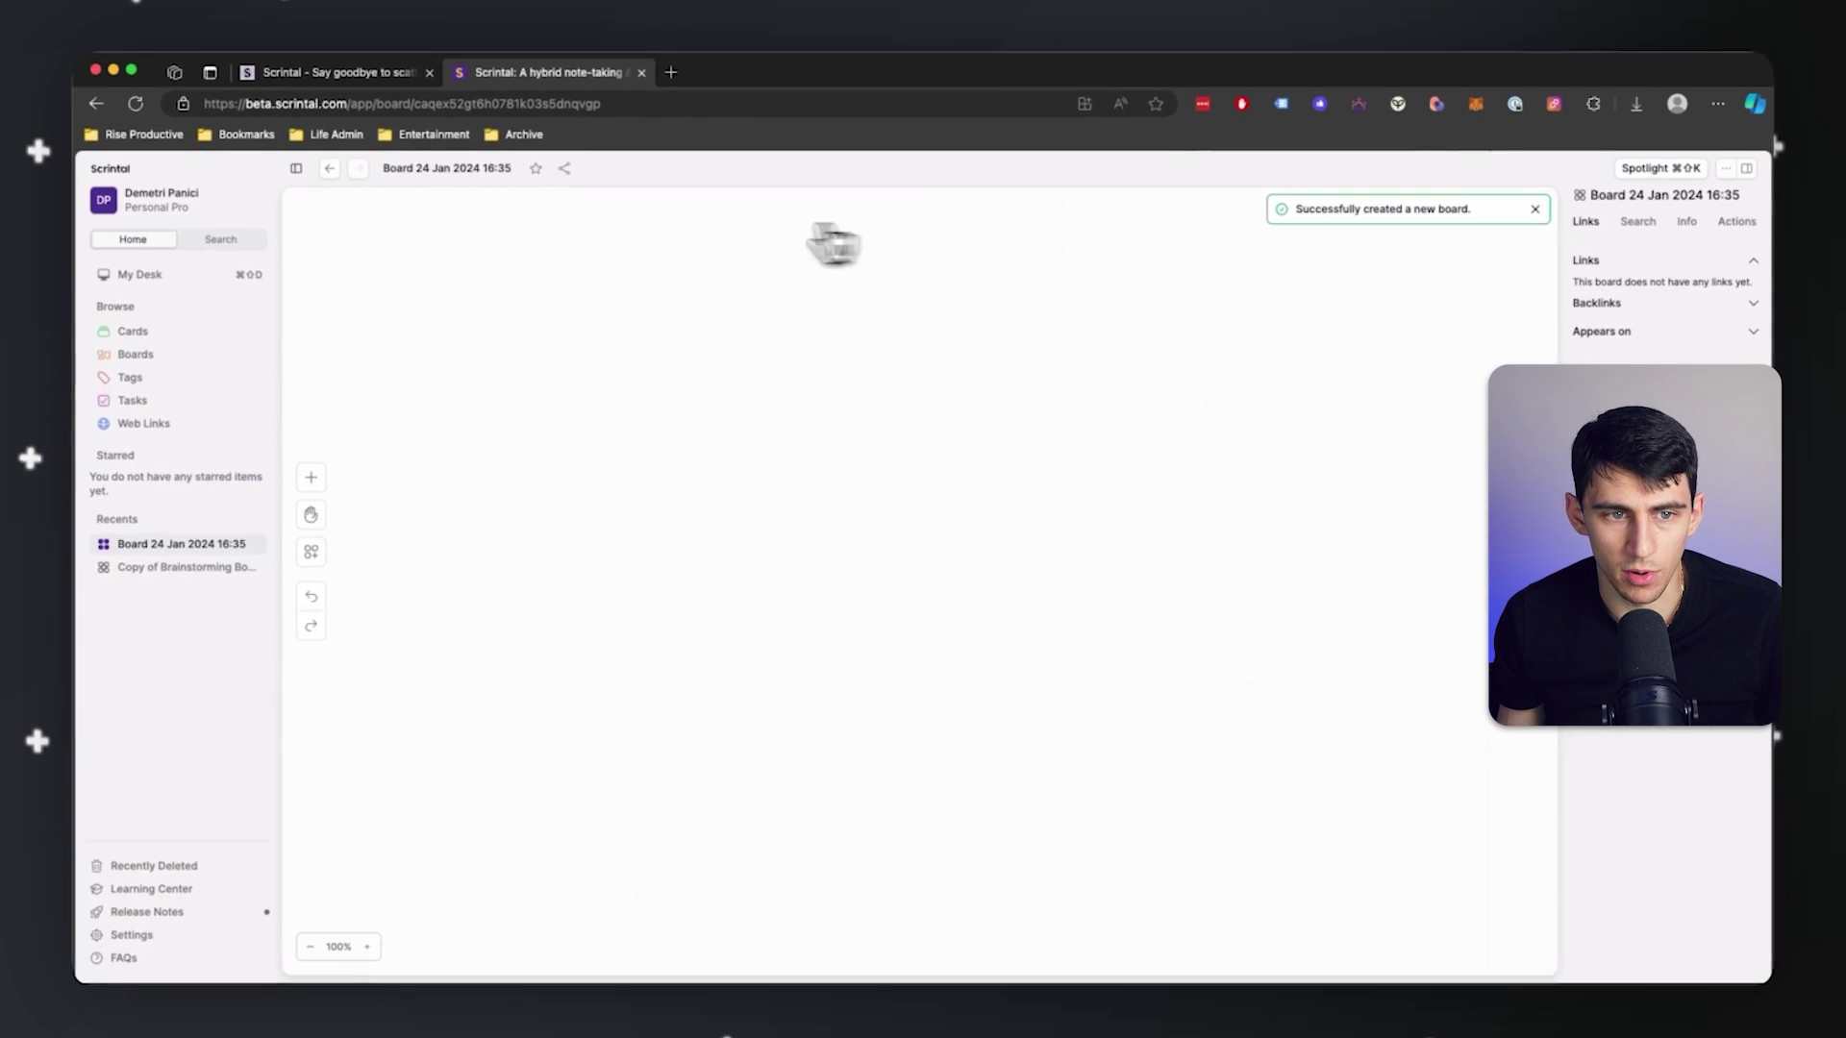
left_click(486, 168)
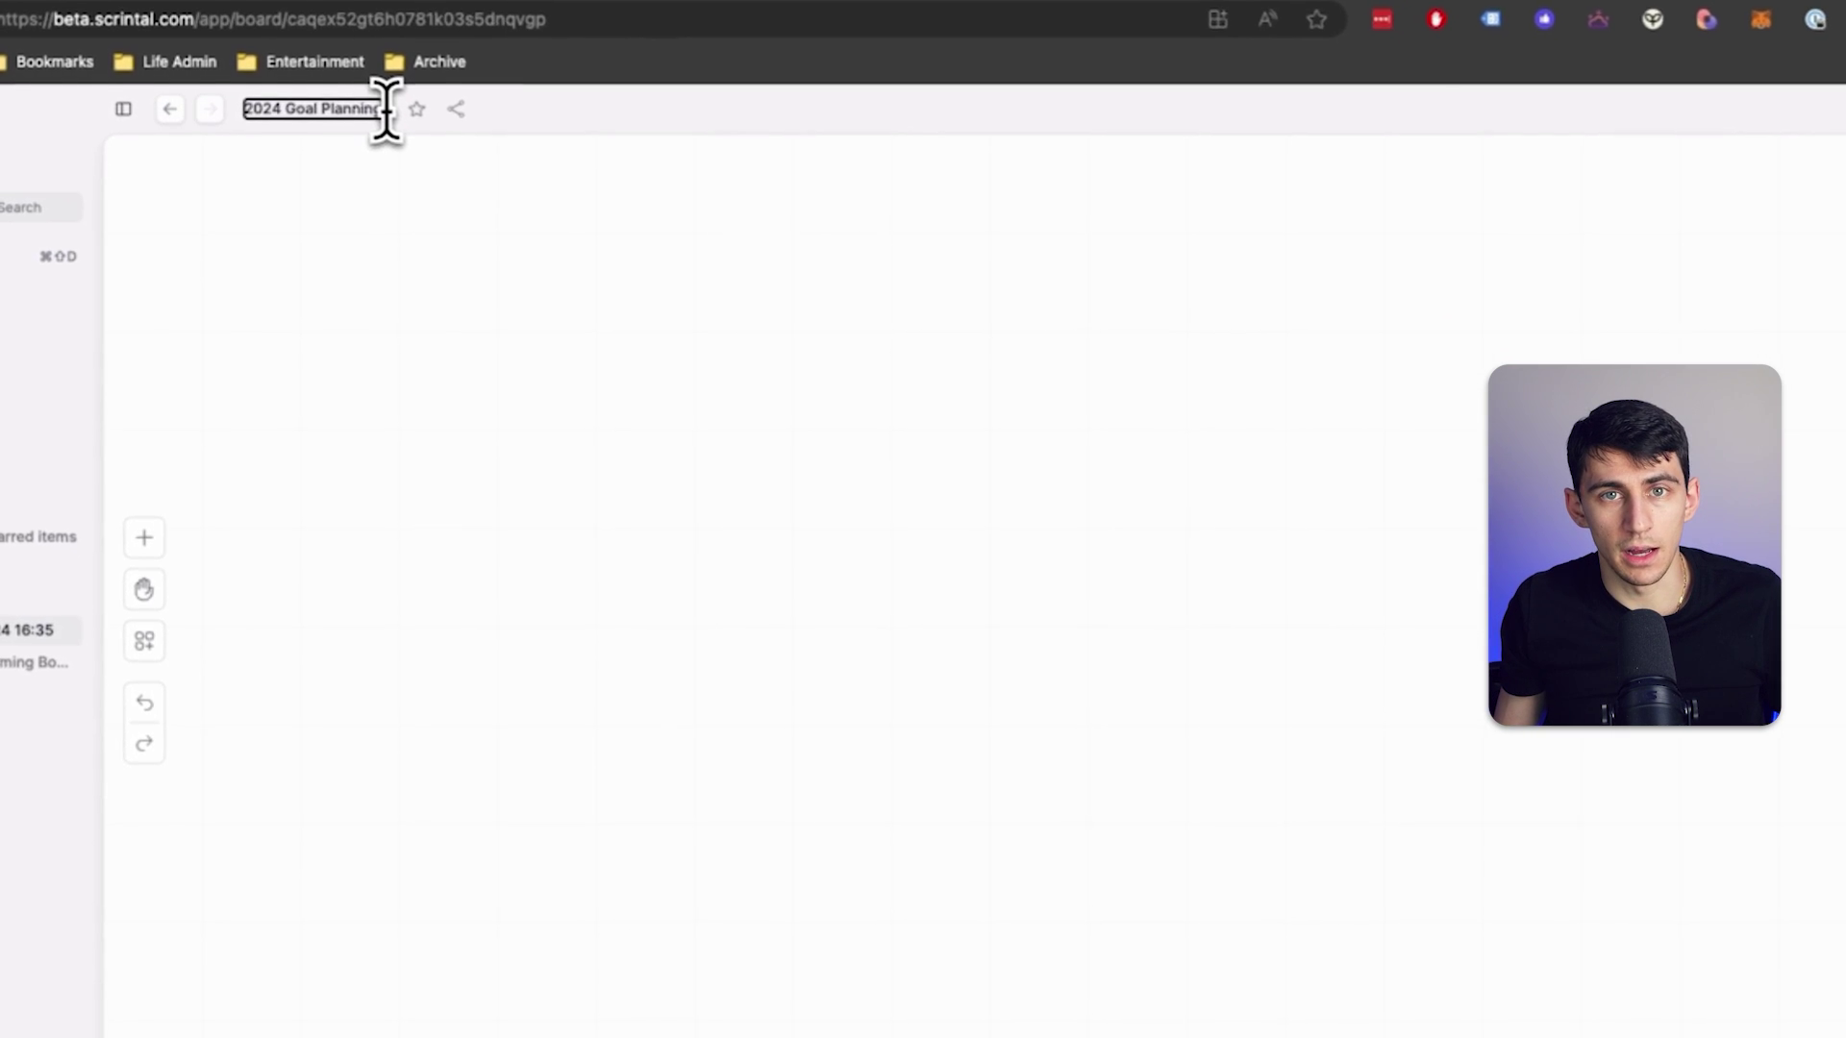
key("Return")
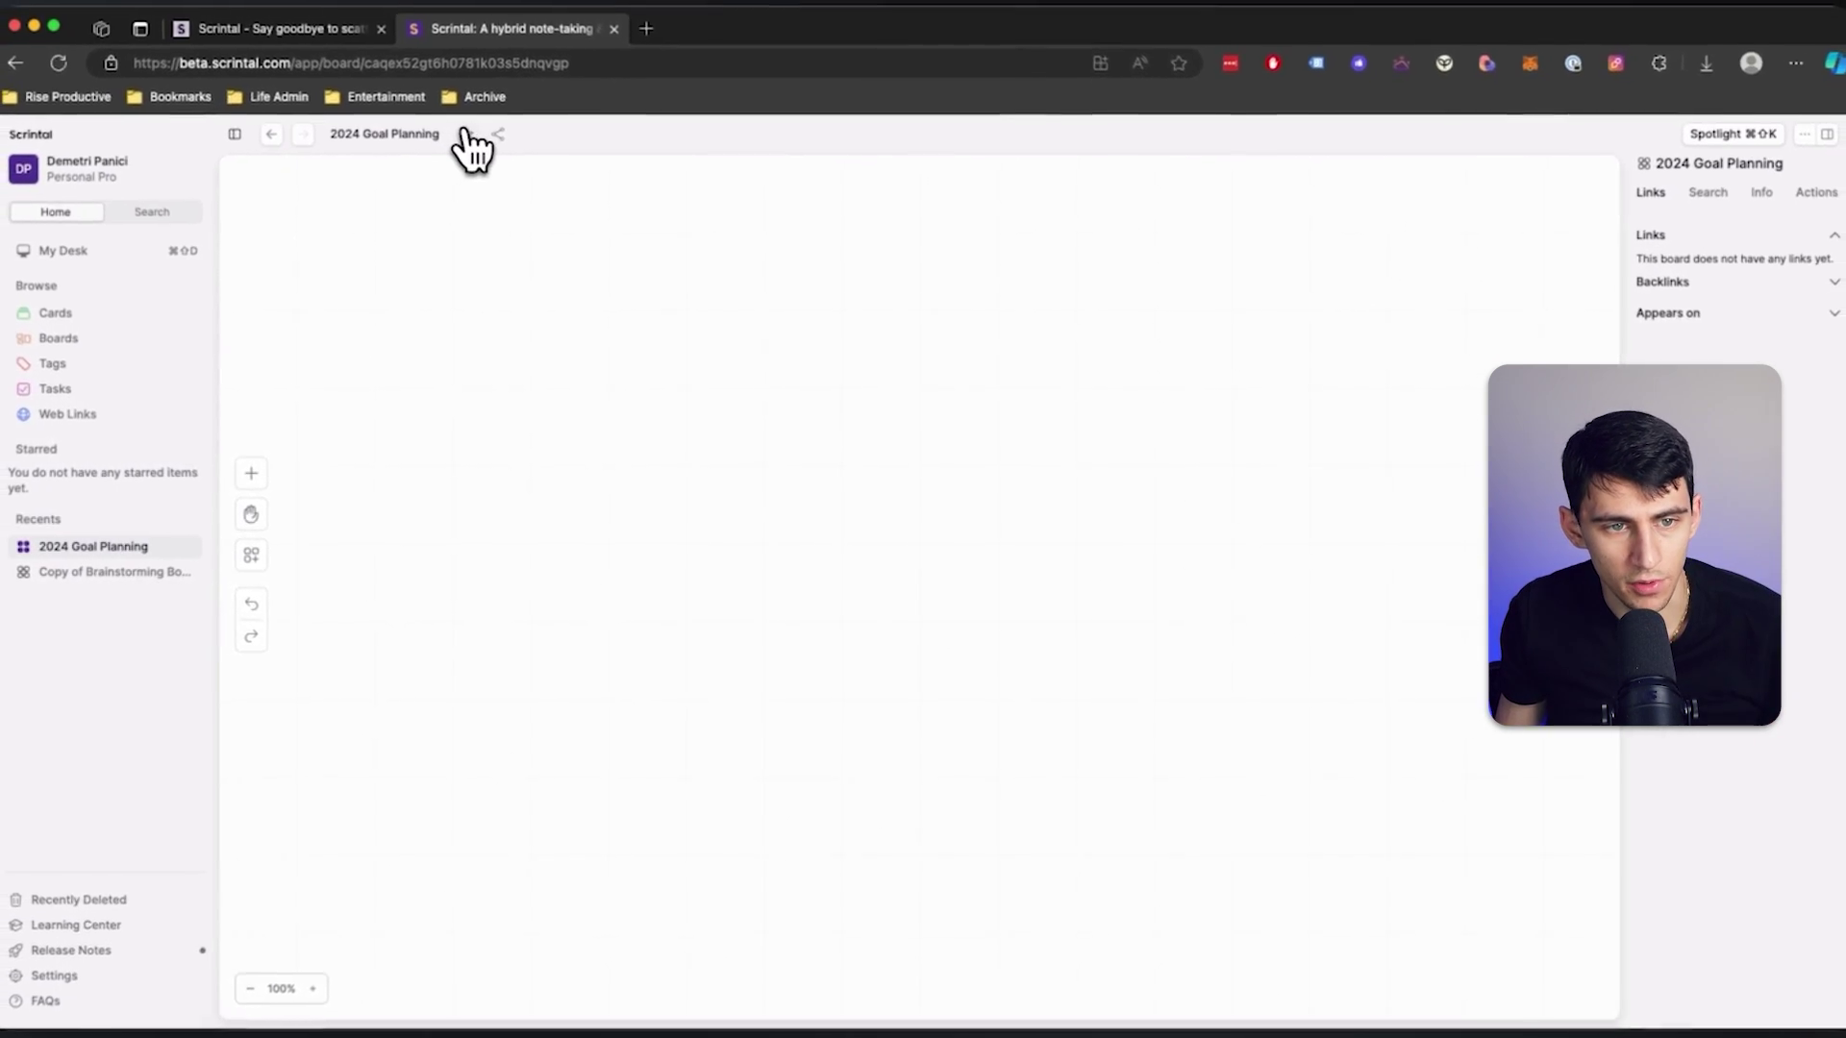
left_click(466, 135)
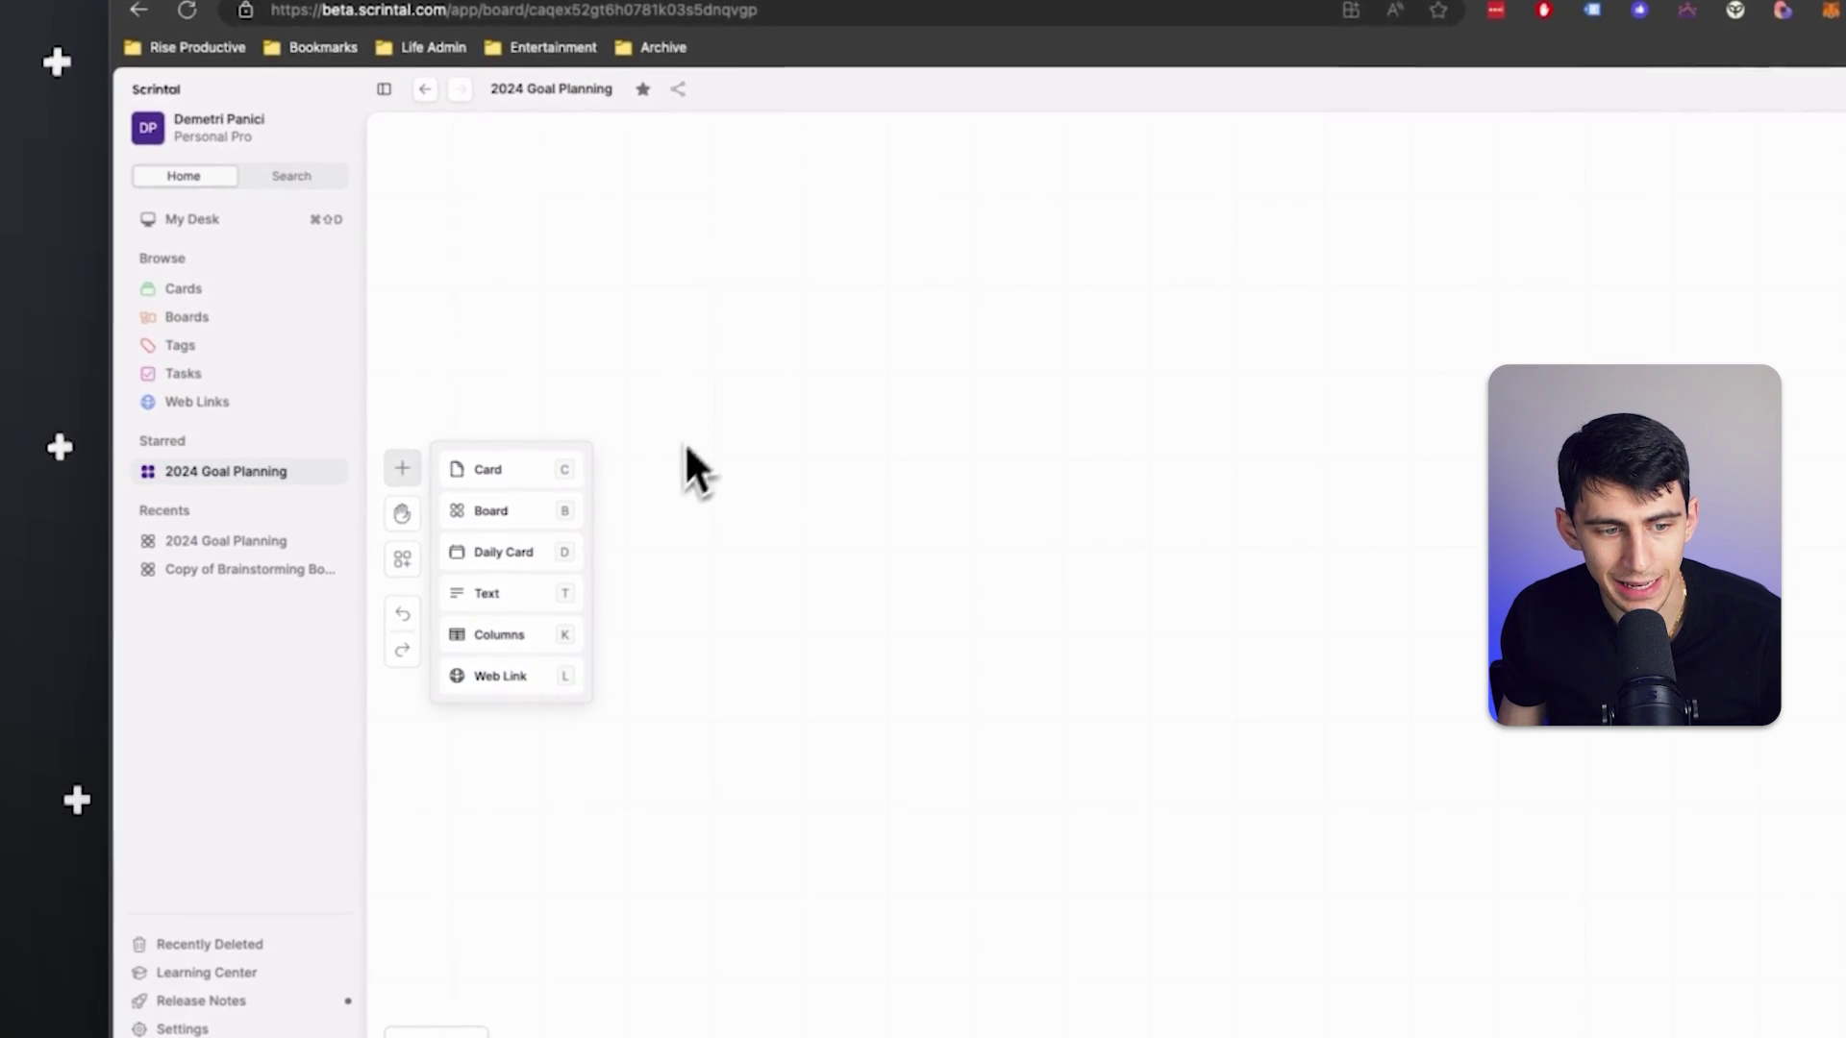
Place a card on the 2024 Goal Planning board and branch off several linked untitled cards from it.
left_click(500, 469)
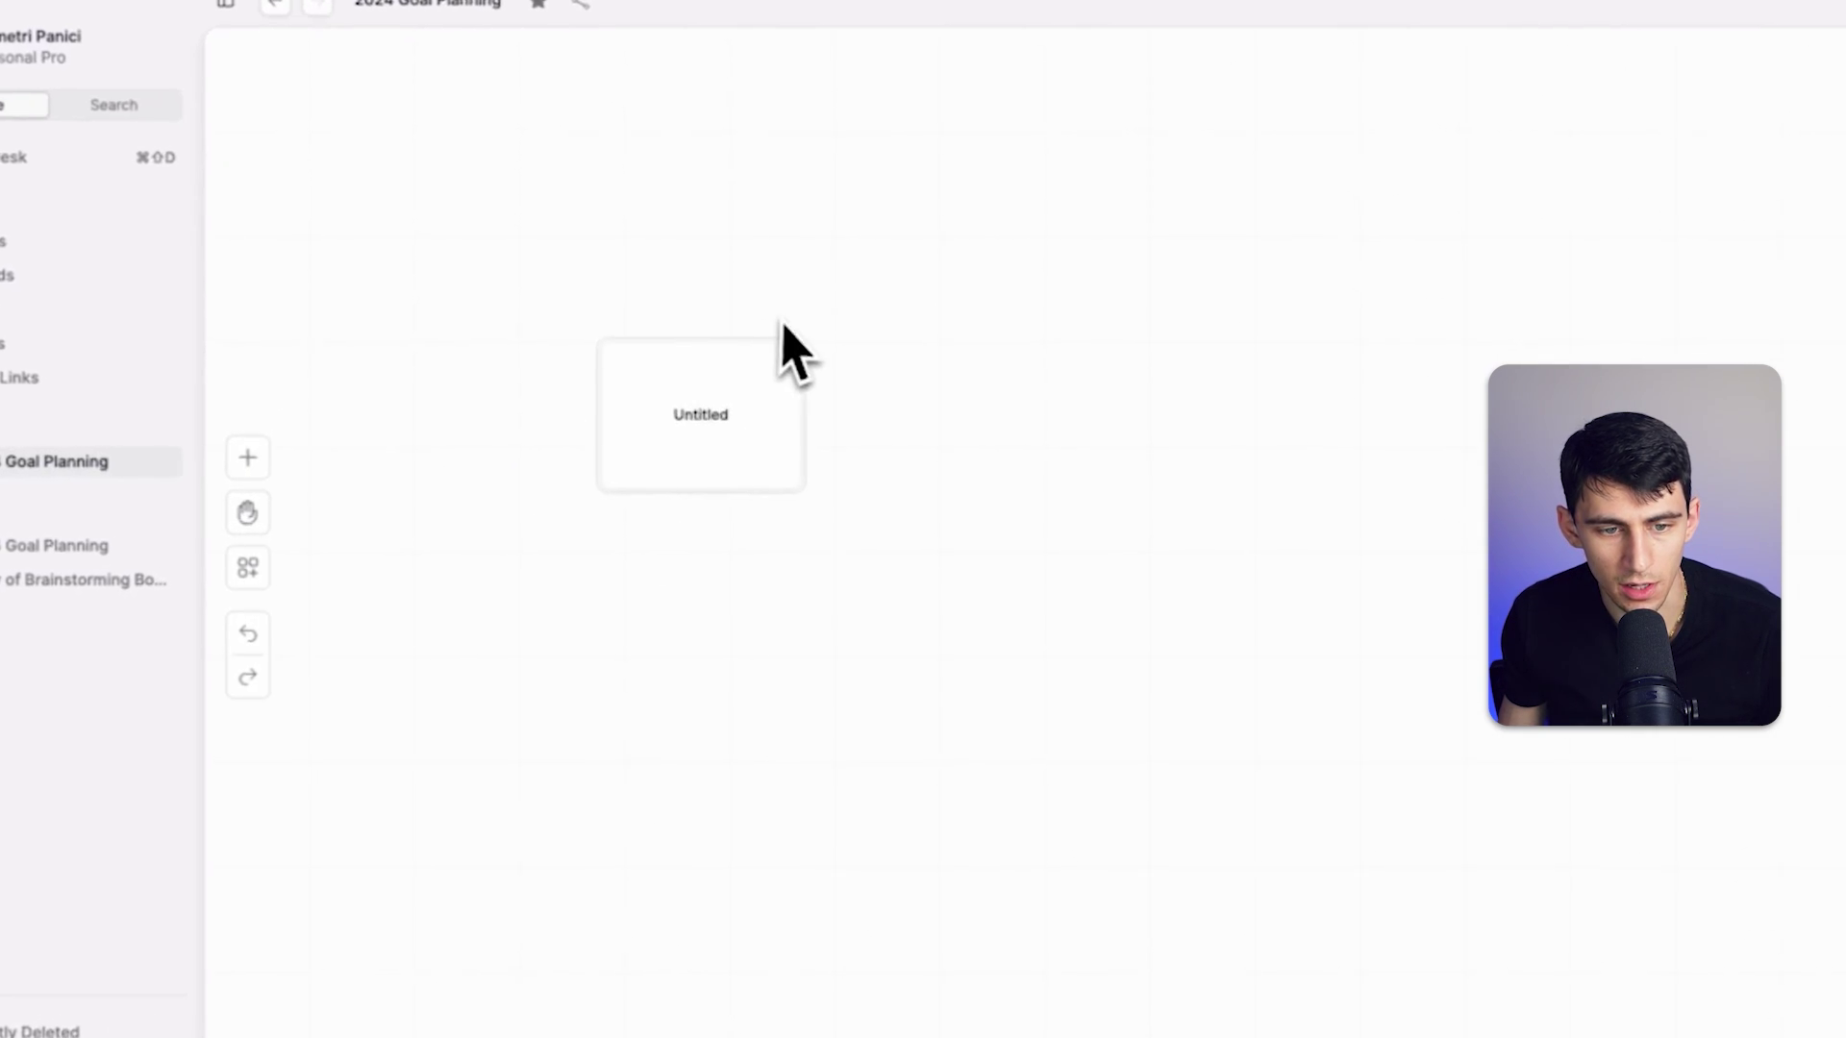
mouse_move(815, 410)
left_mouse_down()
mouse_move(1330, 393)
mouse_move(1338, 435)
left_mouse_up()
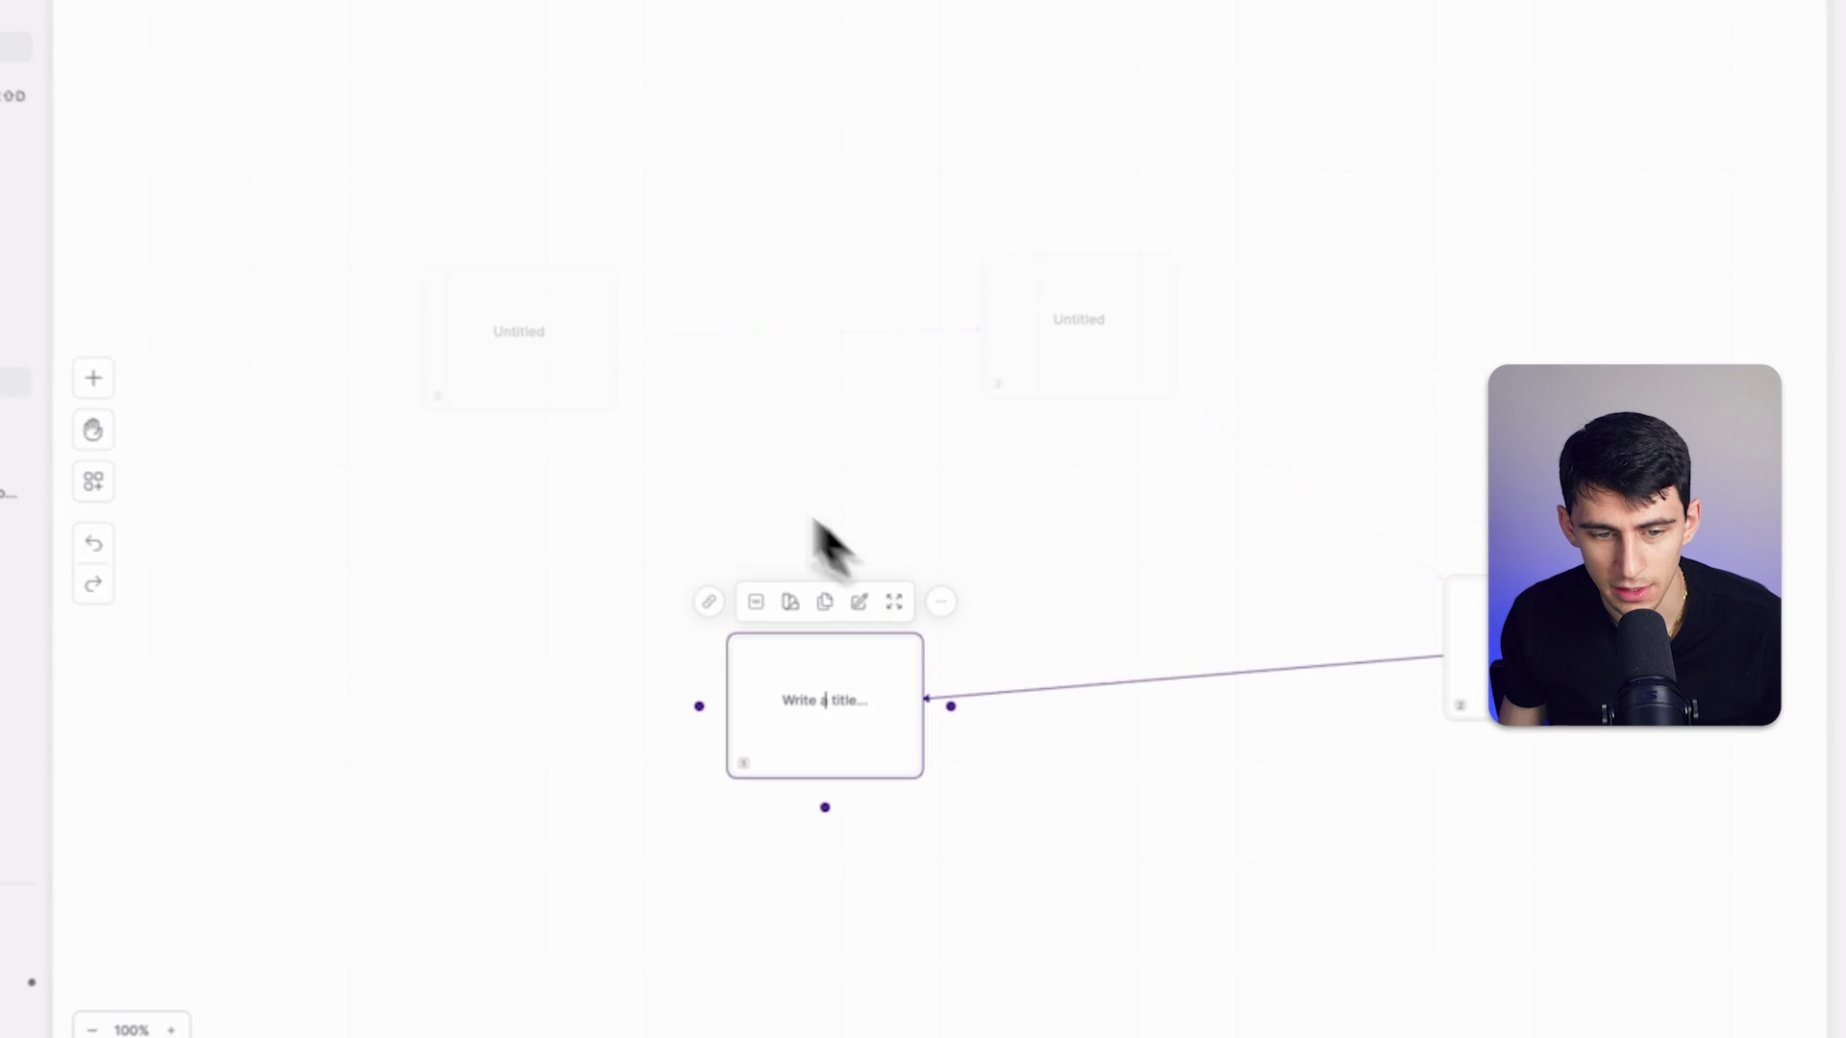
left_click_drag(678, 704, 400, 442)
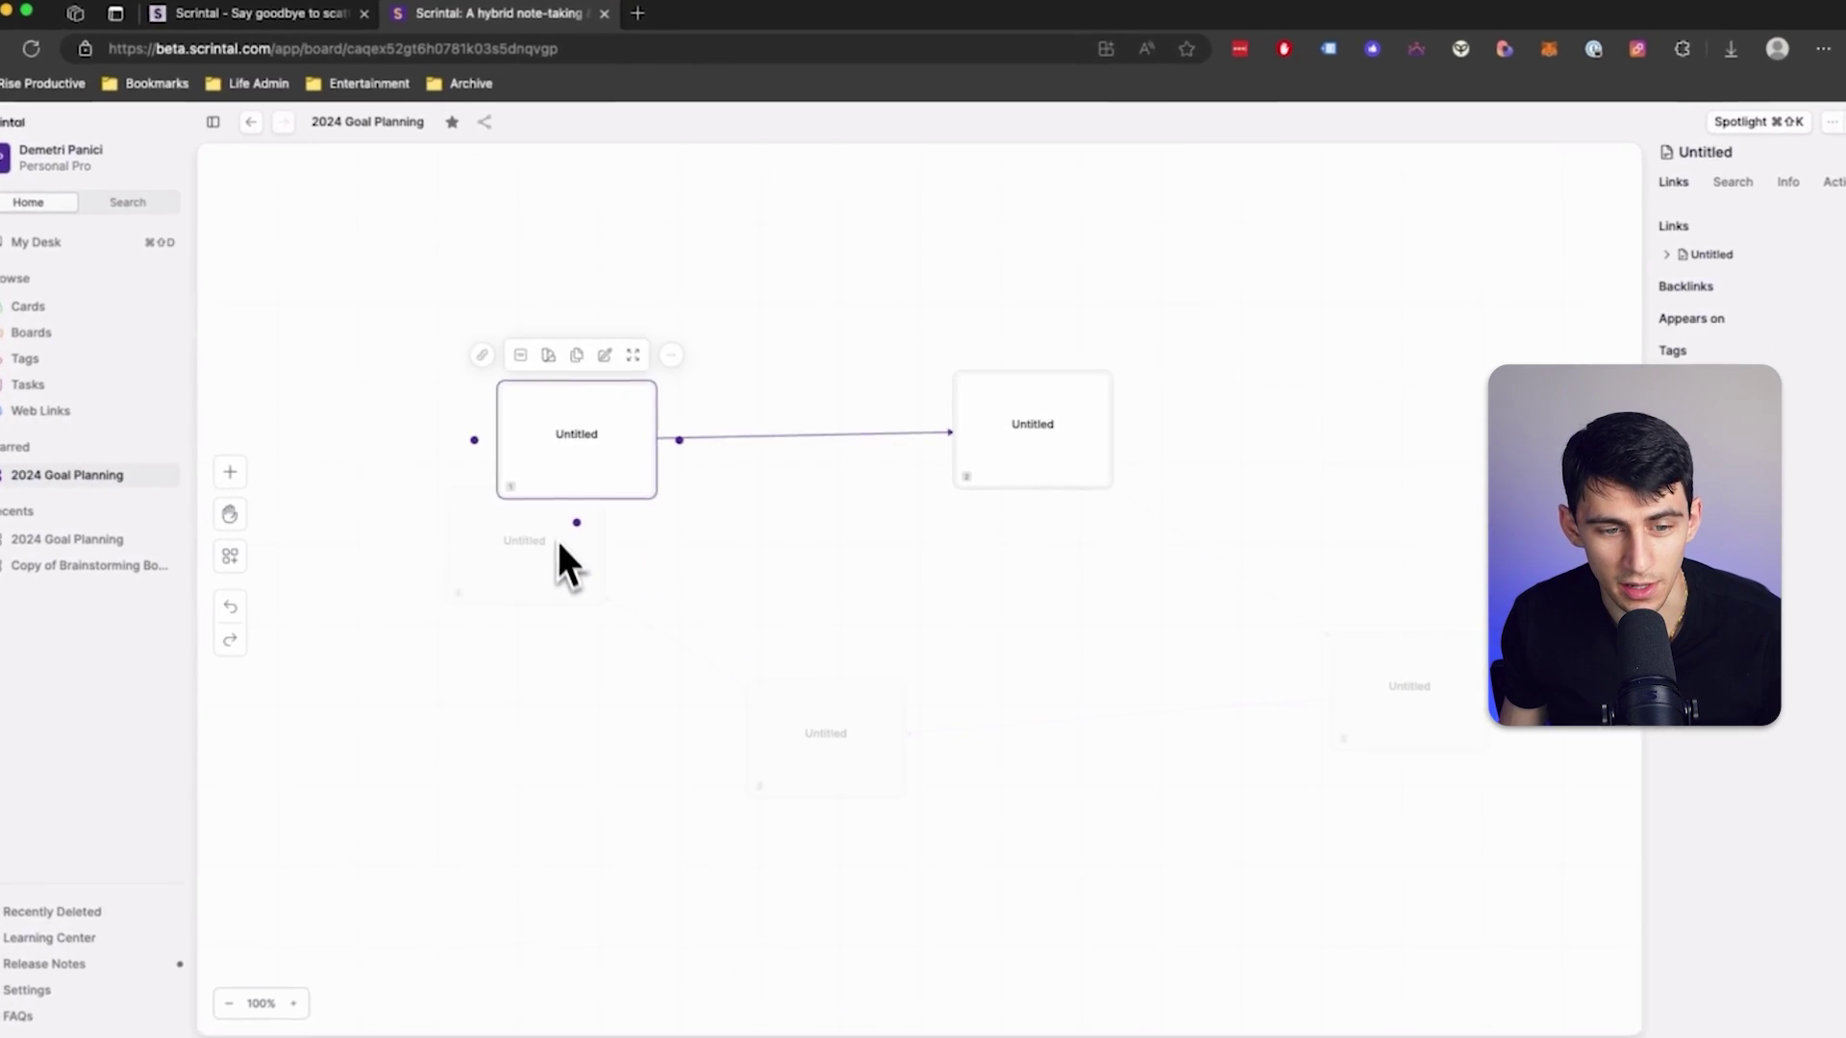
Delete the lower untitled cards, keeping only the upper linked pair on the board.
left_click(561, 565)
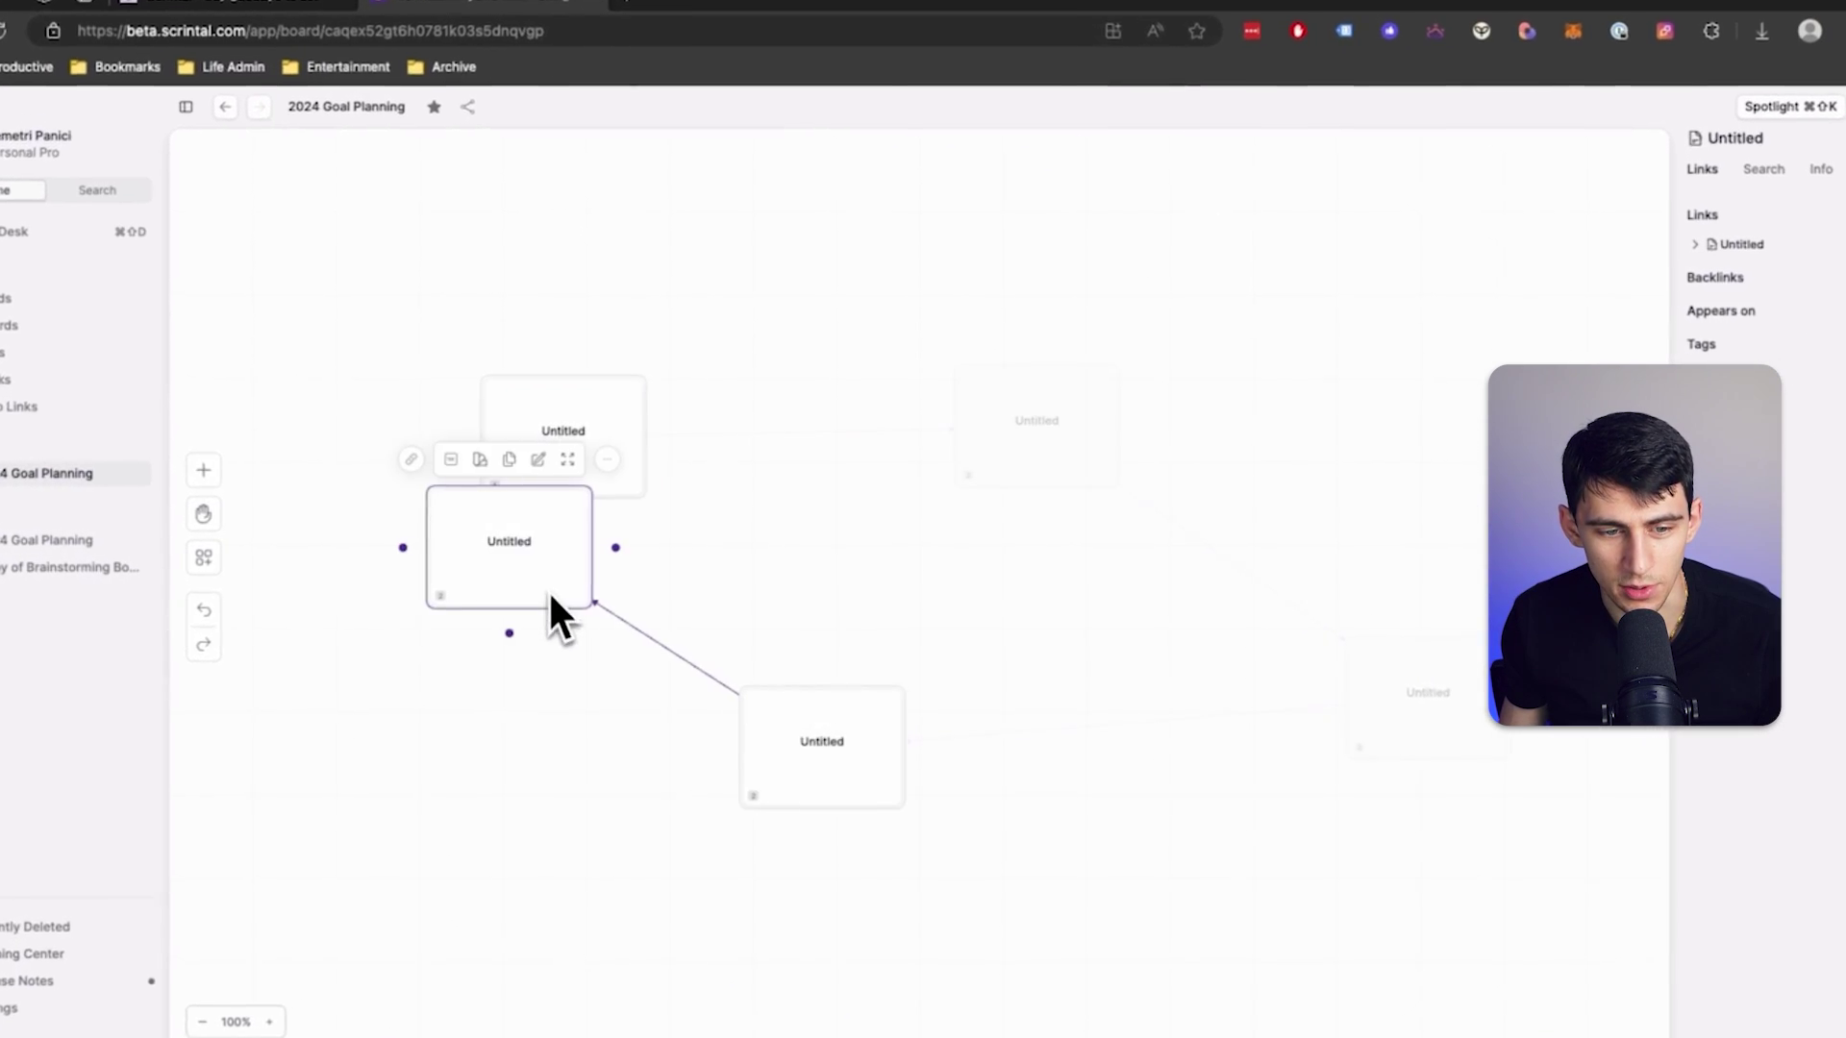
key("BackSpace")
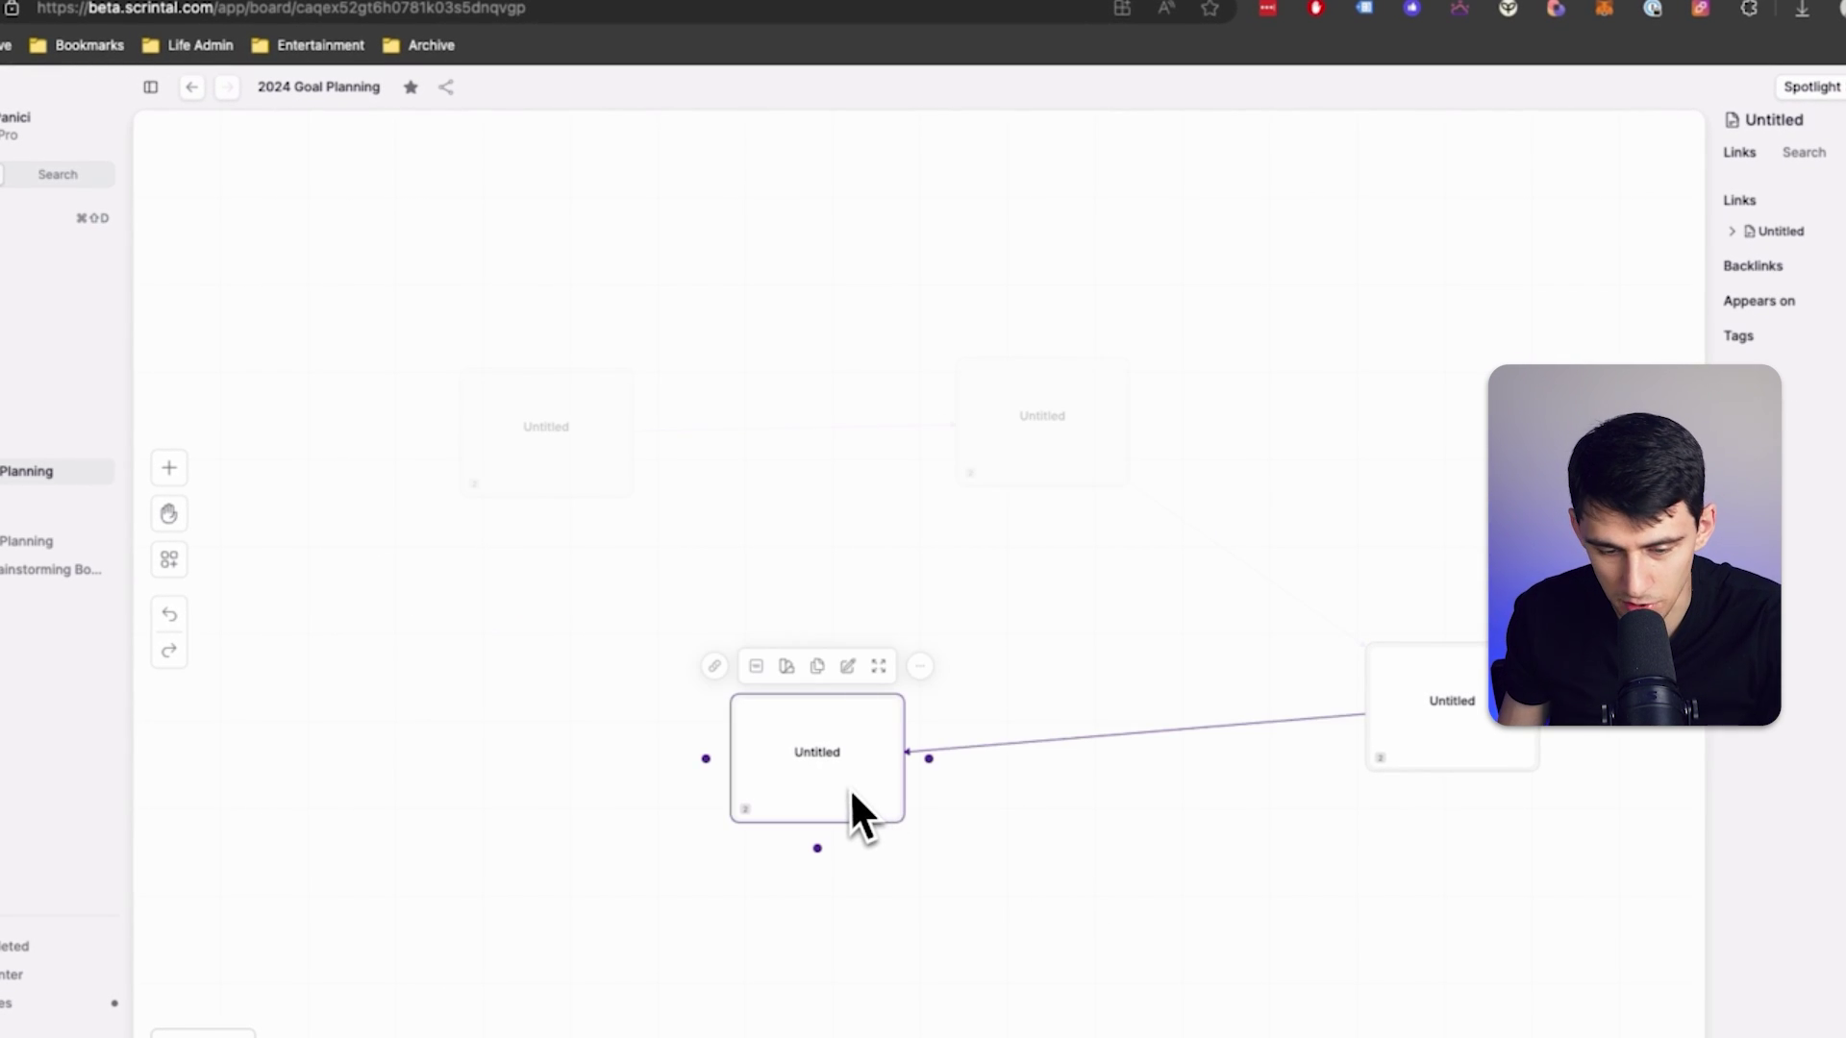
key("Delete")
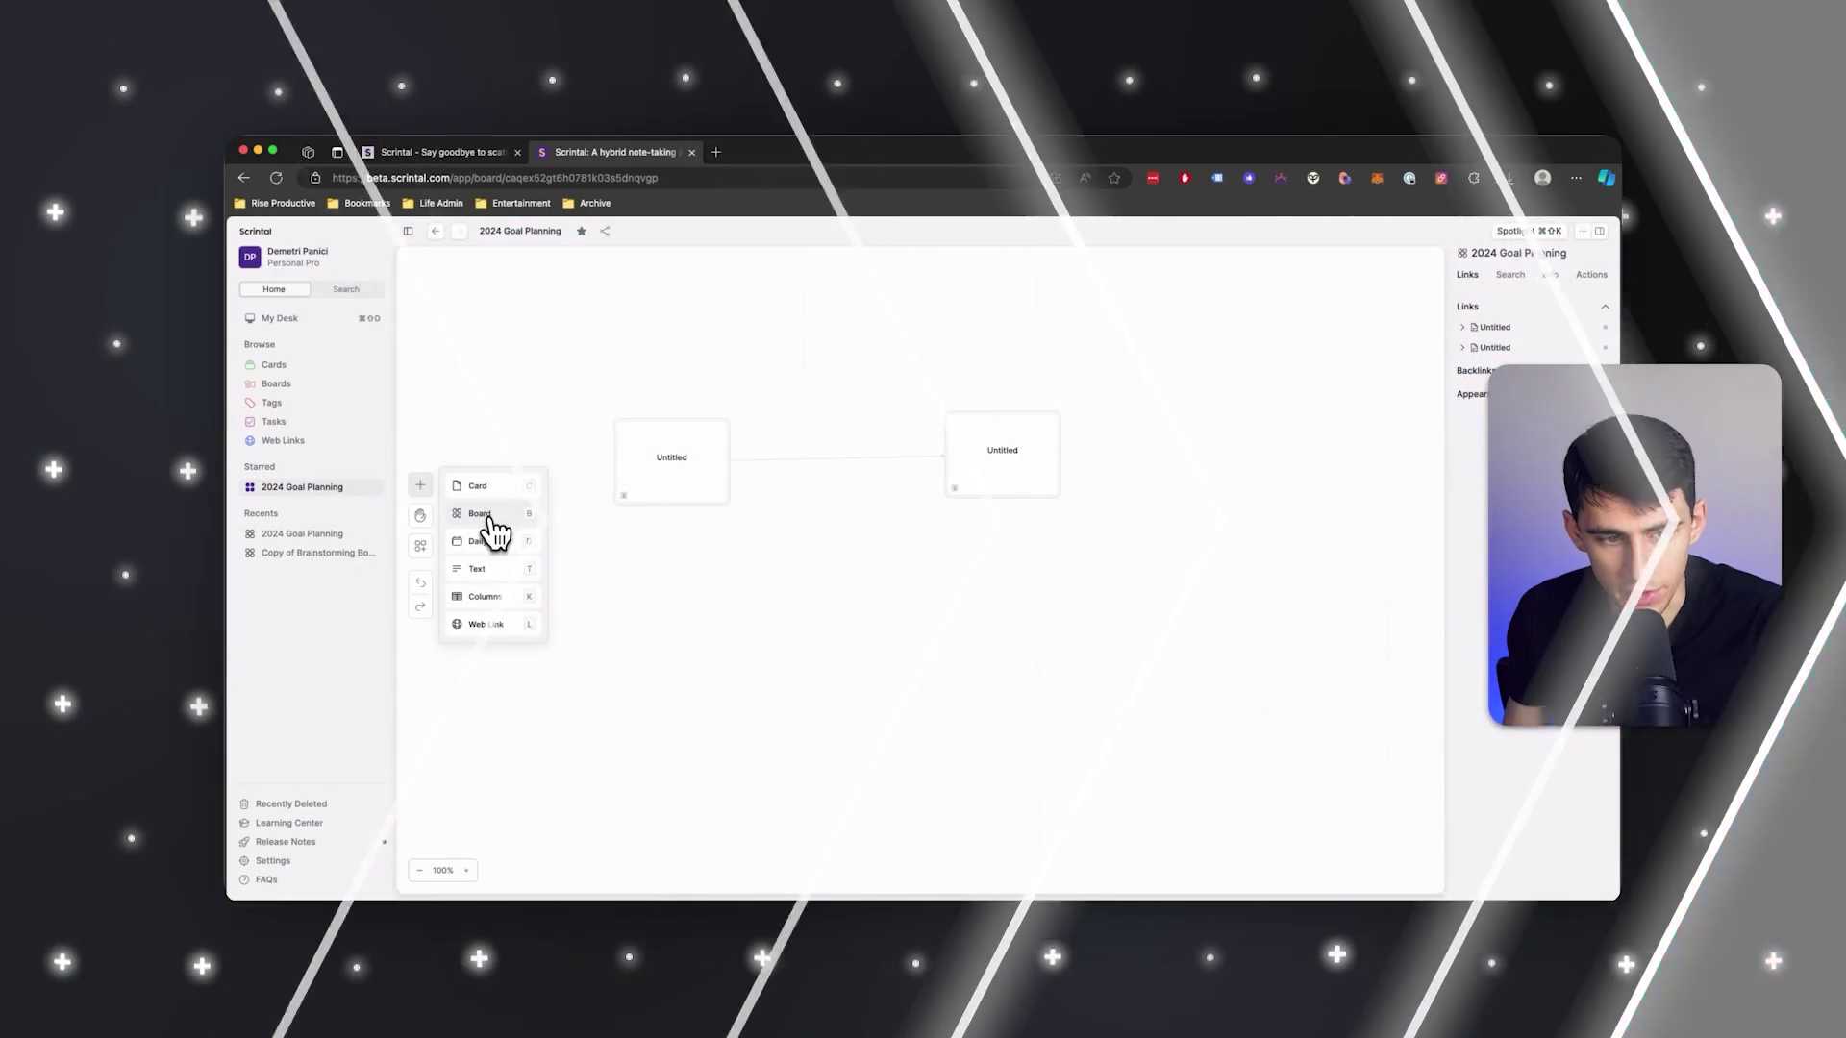
Add a nested board below the two linked cards, open it, and return to the 2024 Goal Planning board.
left_click(491, 524)
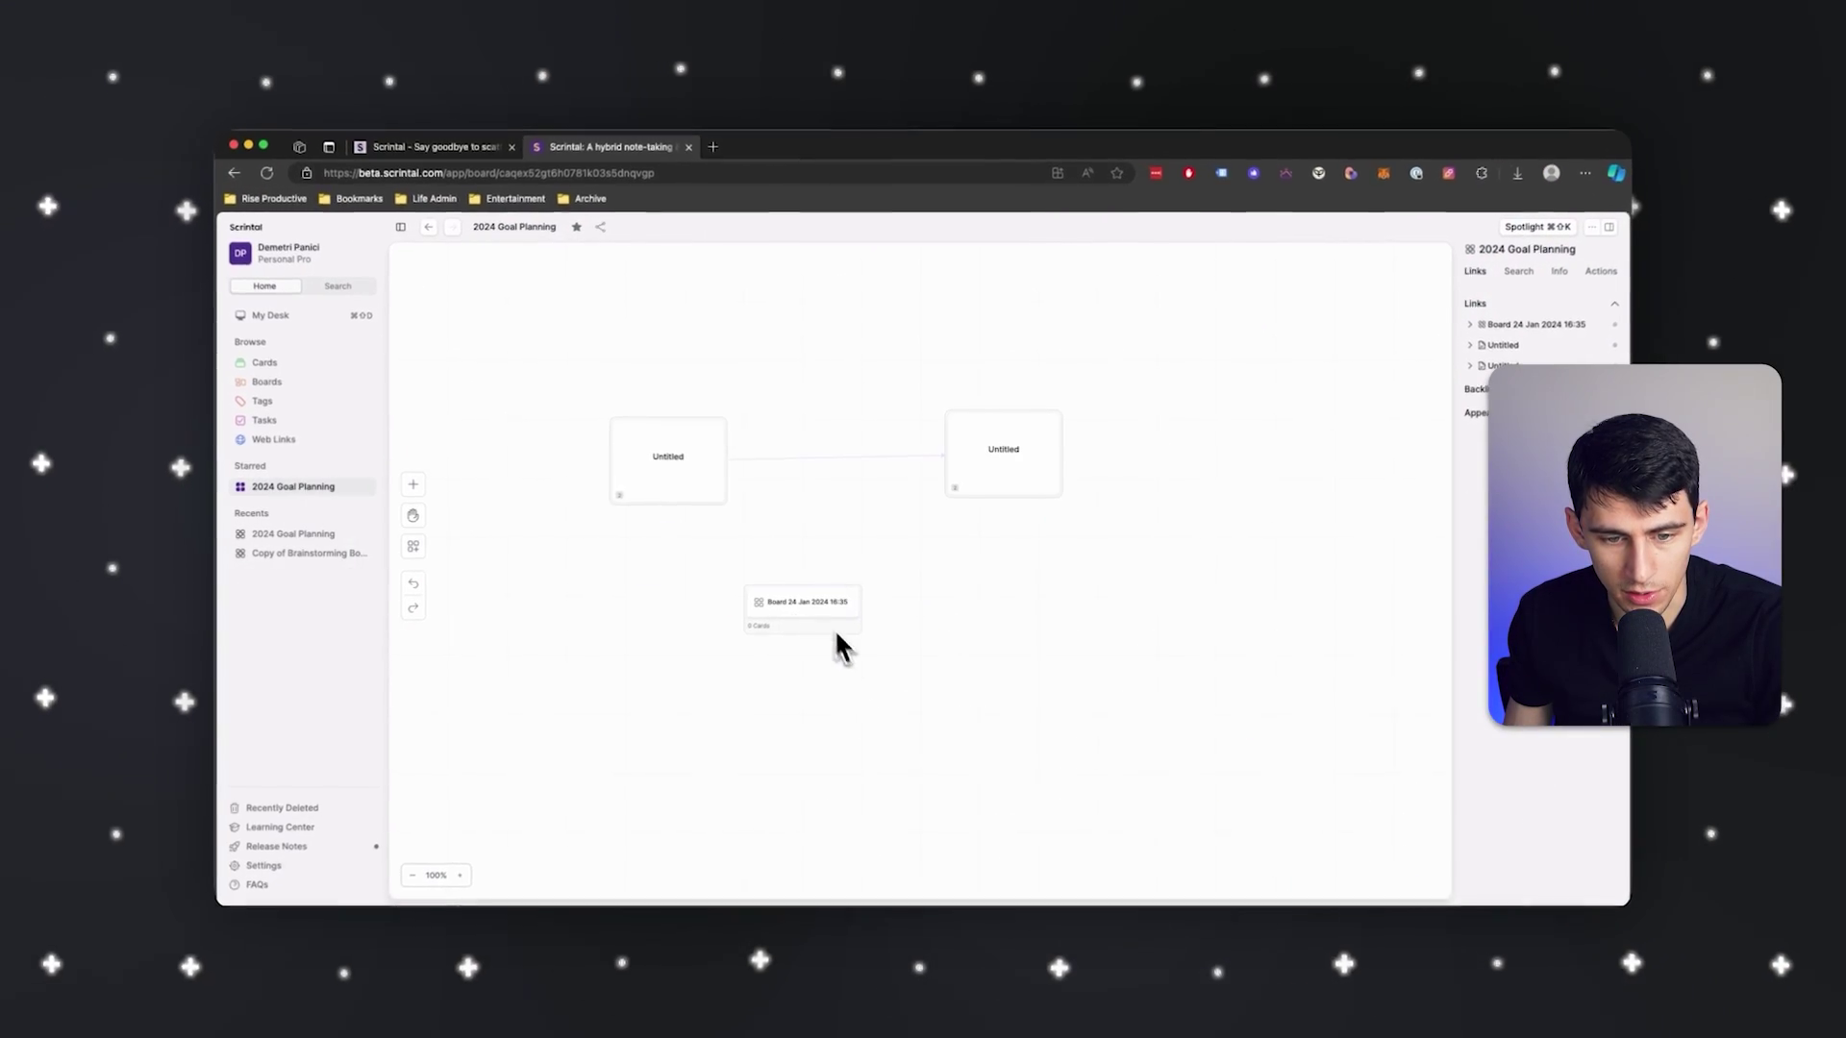
double_click(816, 607)
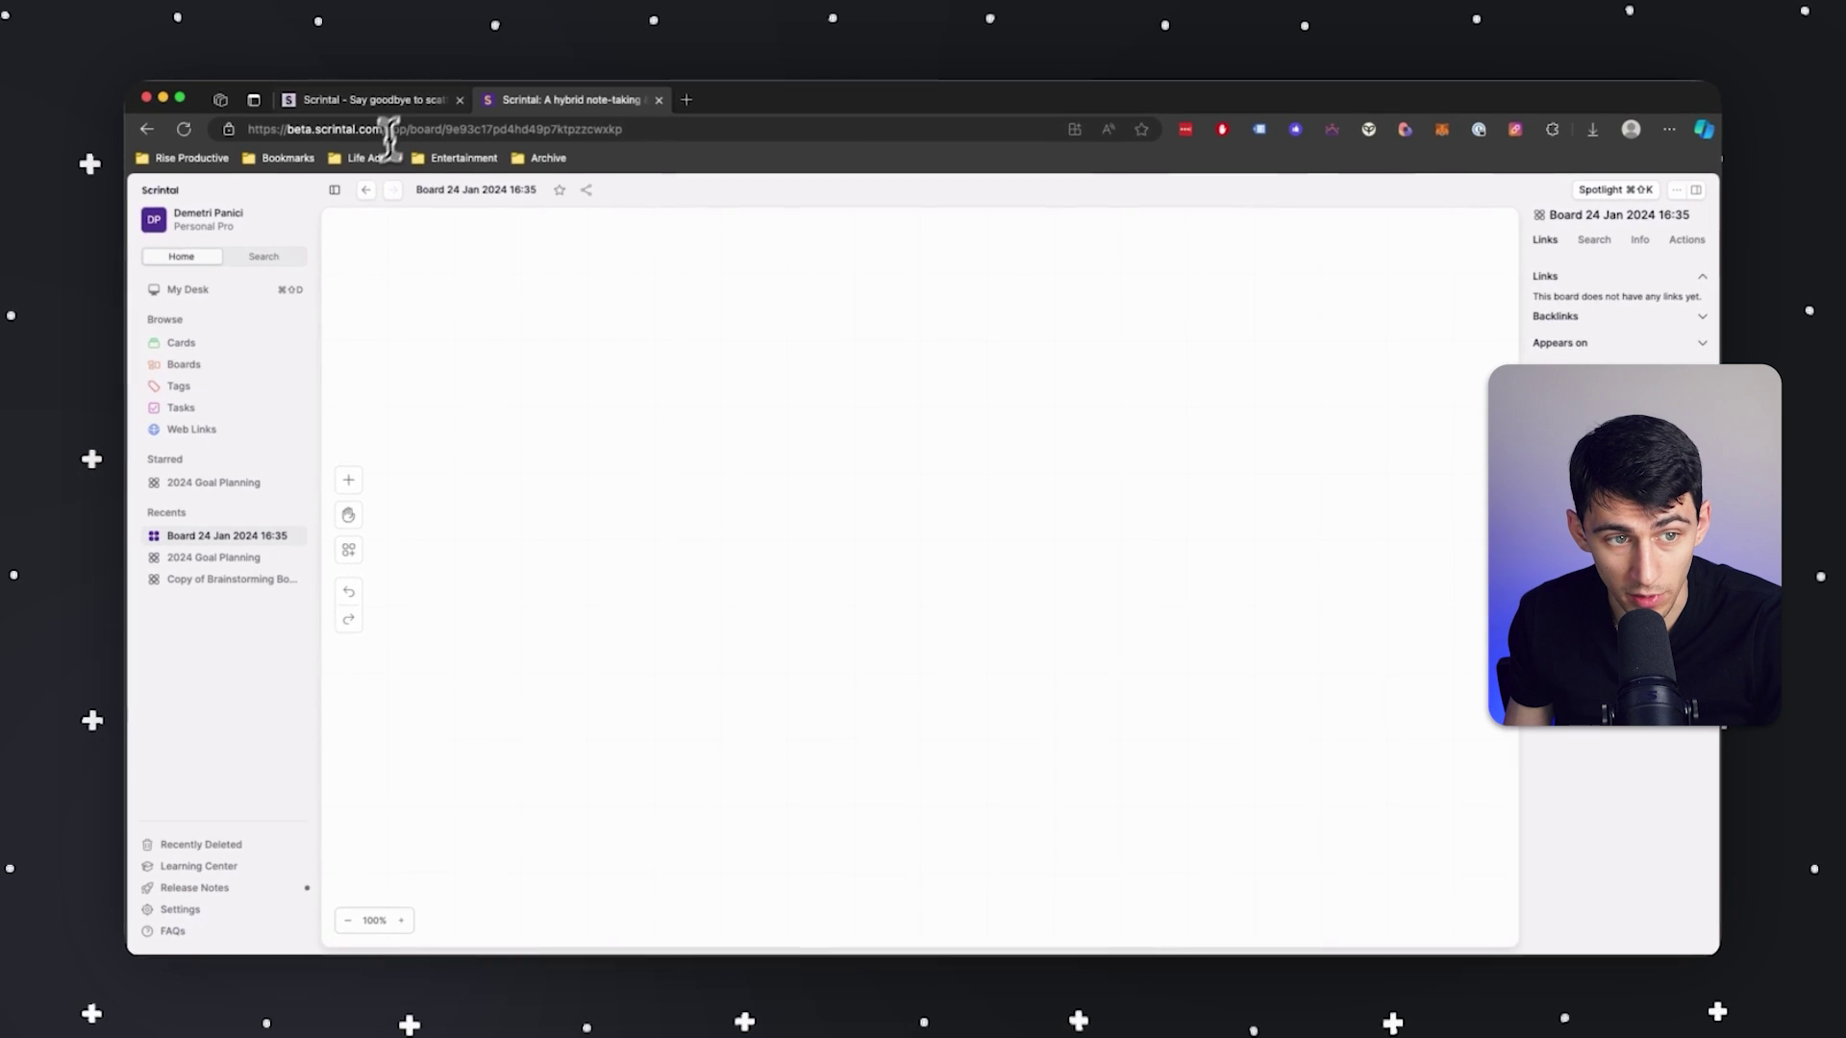
left_click(382, 199)
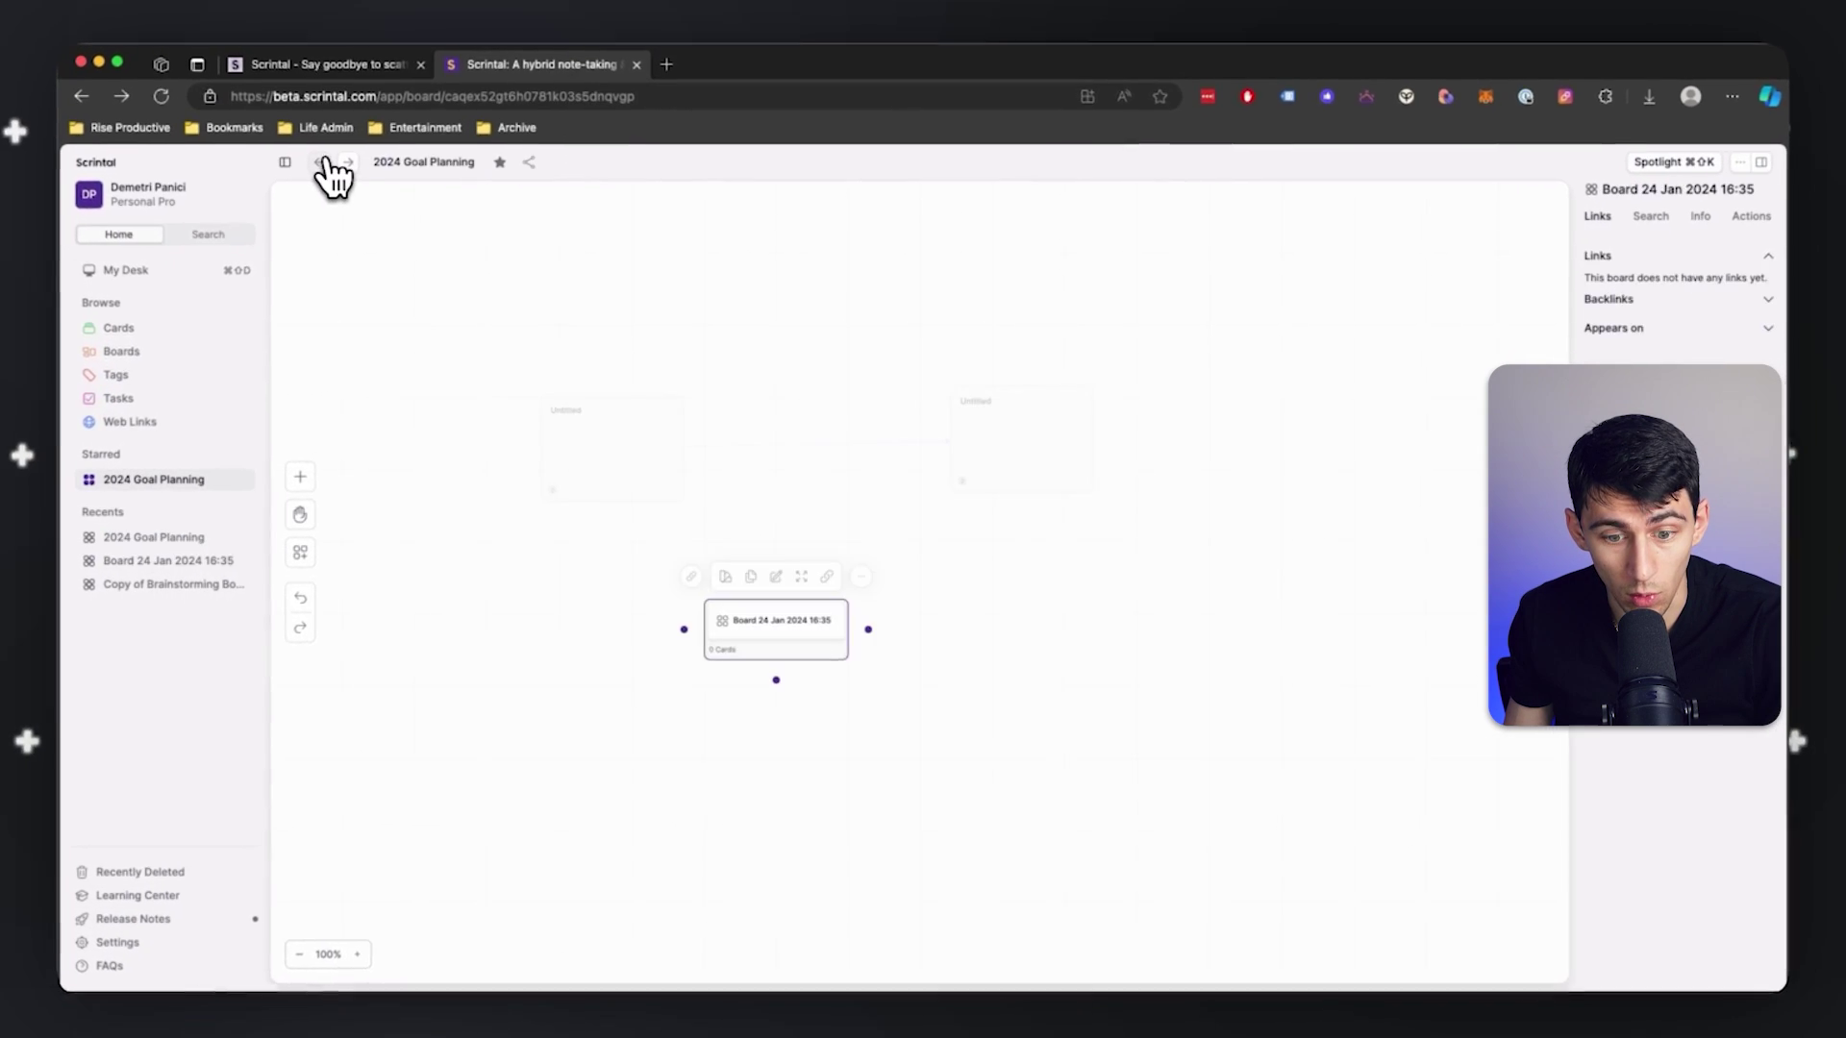
left_click(794, 720)
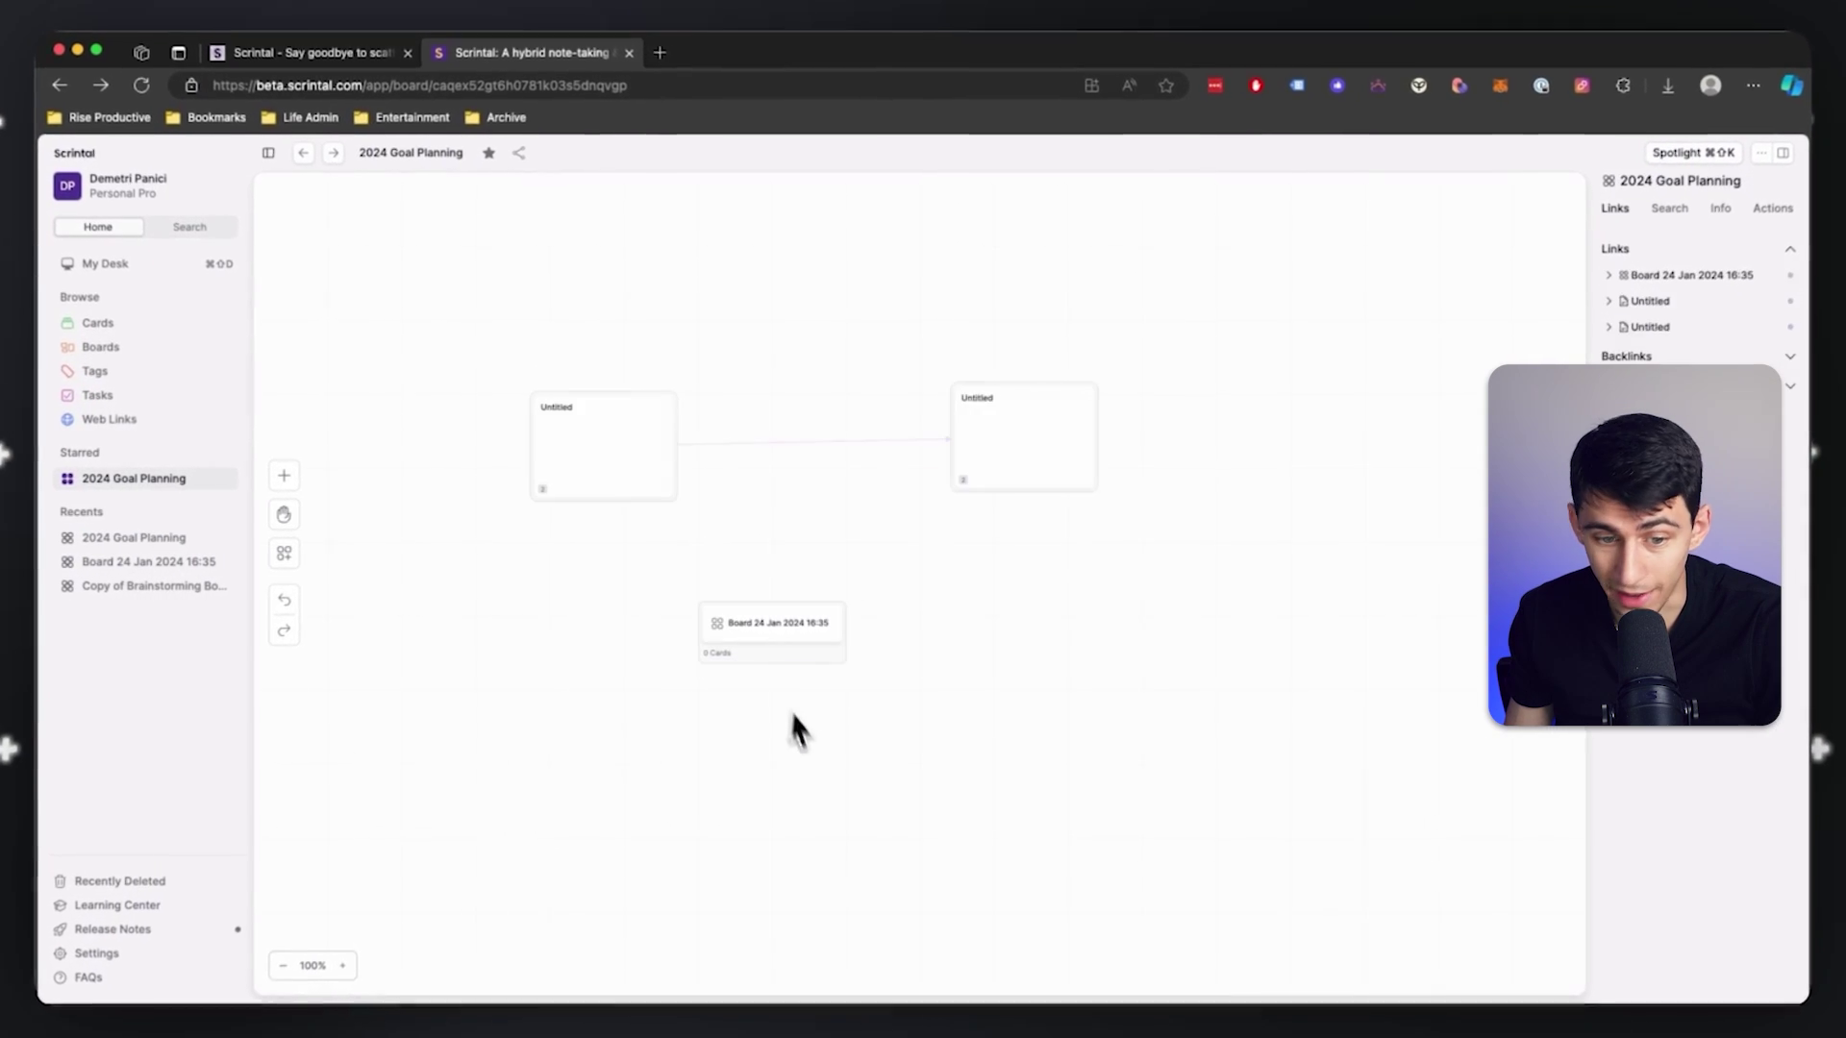
Clear the 2024 Goal Planning board by deleting the nested board and the remaining untitled cards.
left_click(758, 633)
key("BackSpace")
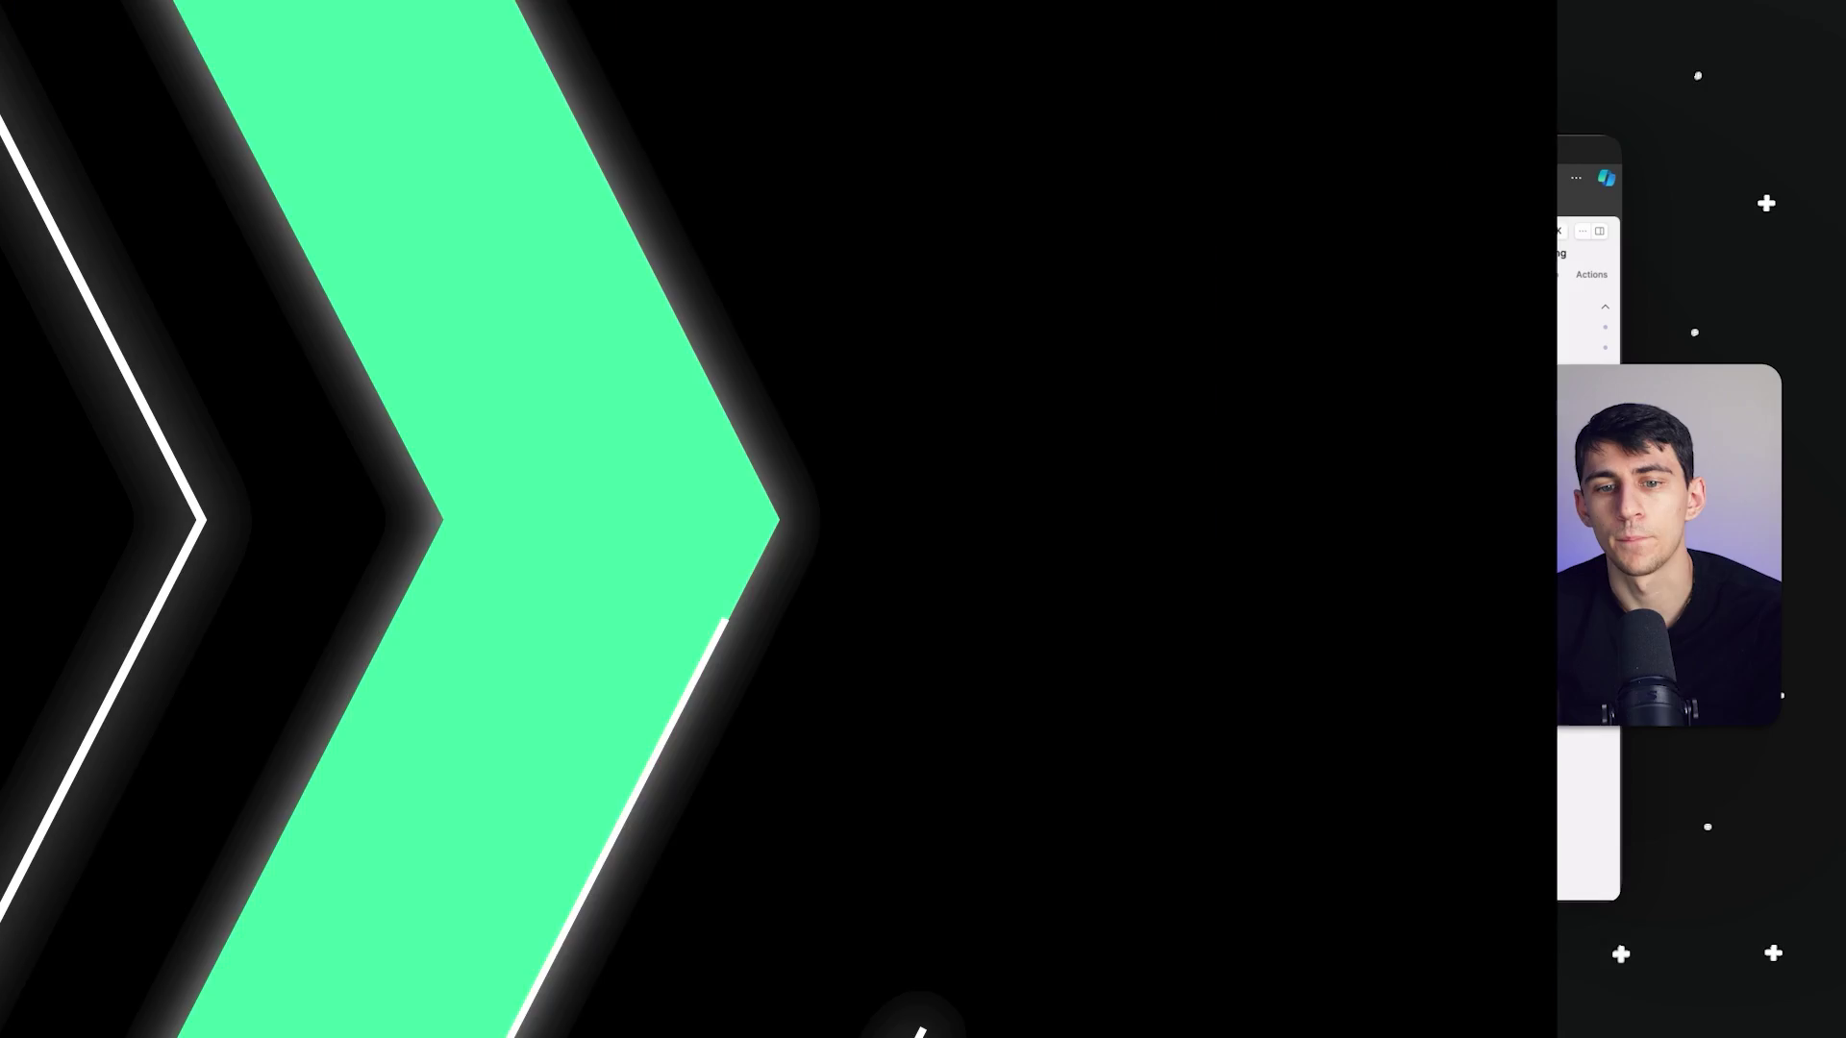
key("Delete")
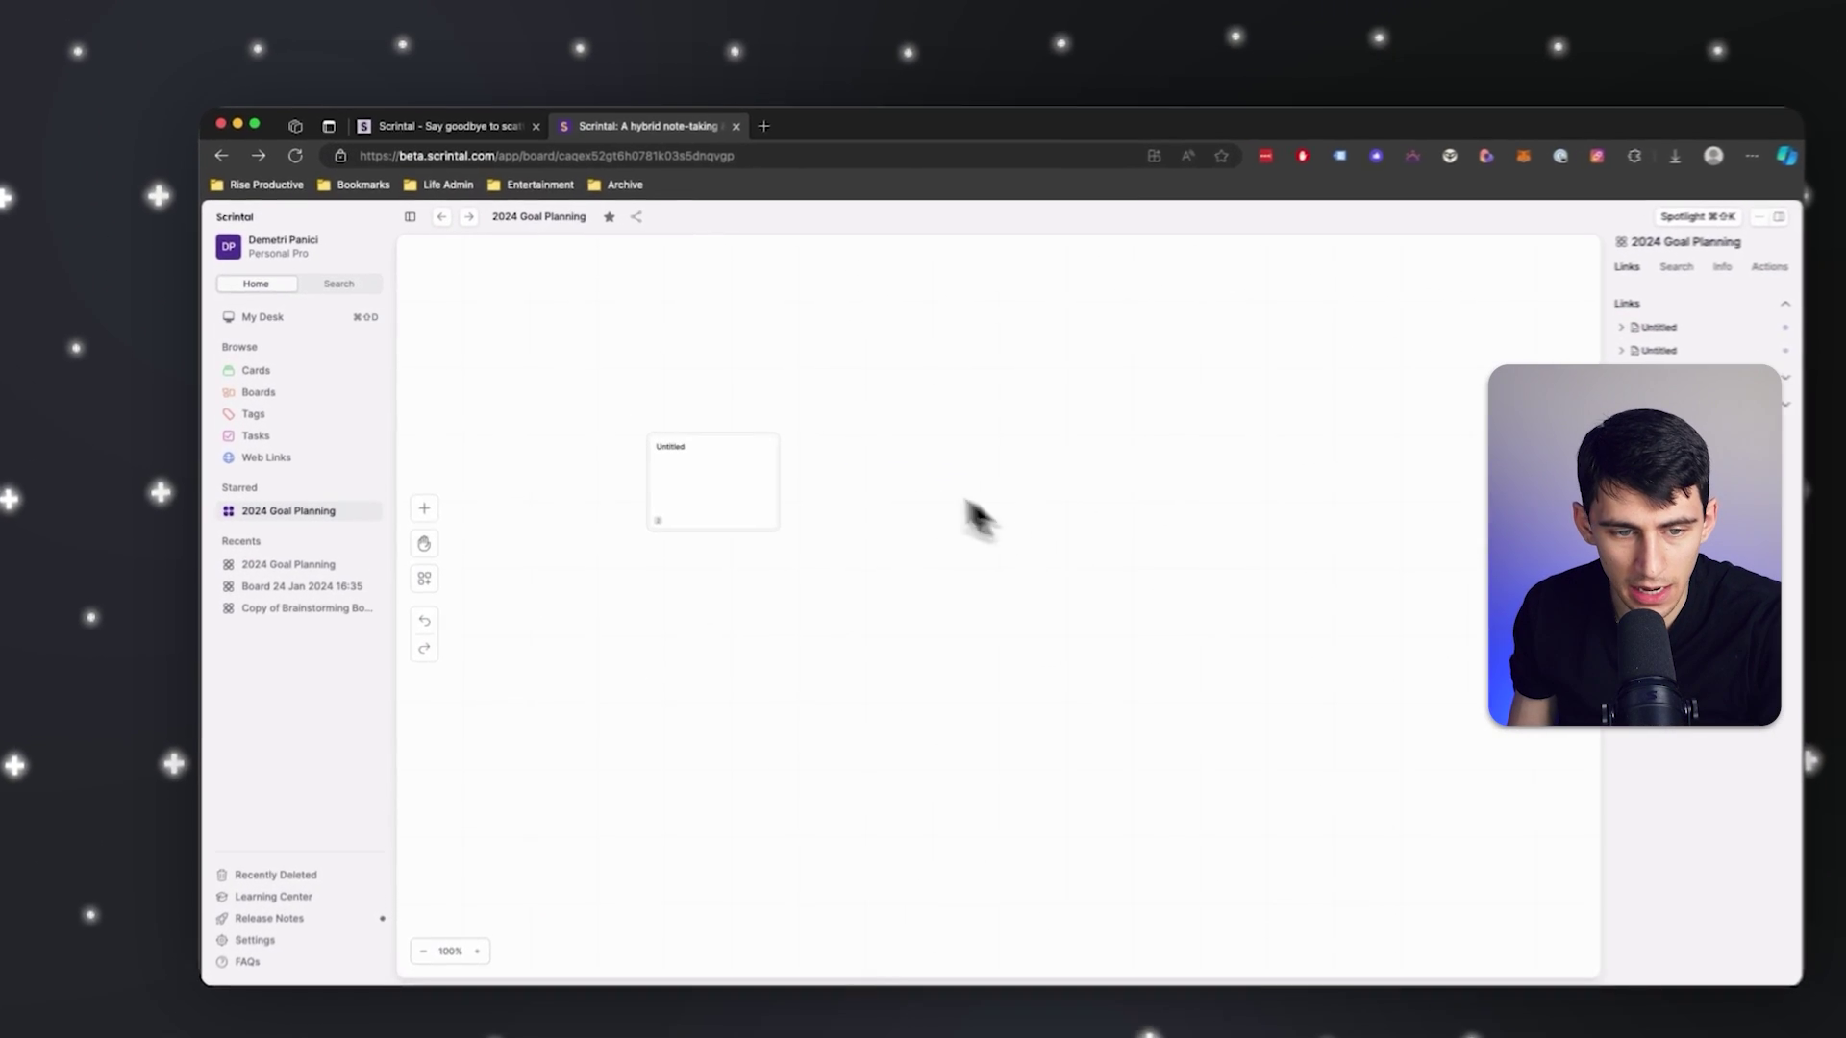
left_click(672, 499)
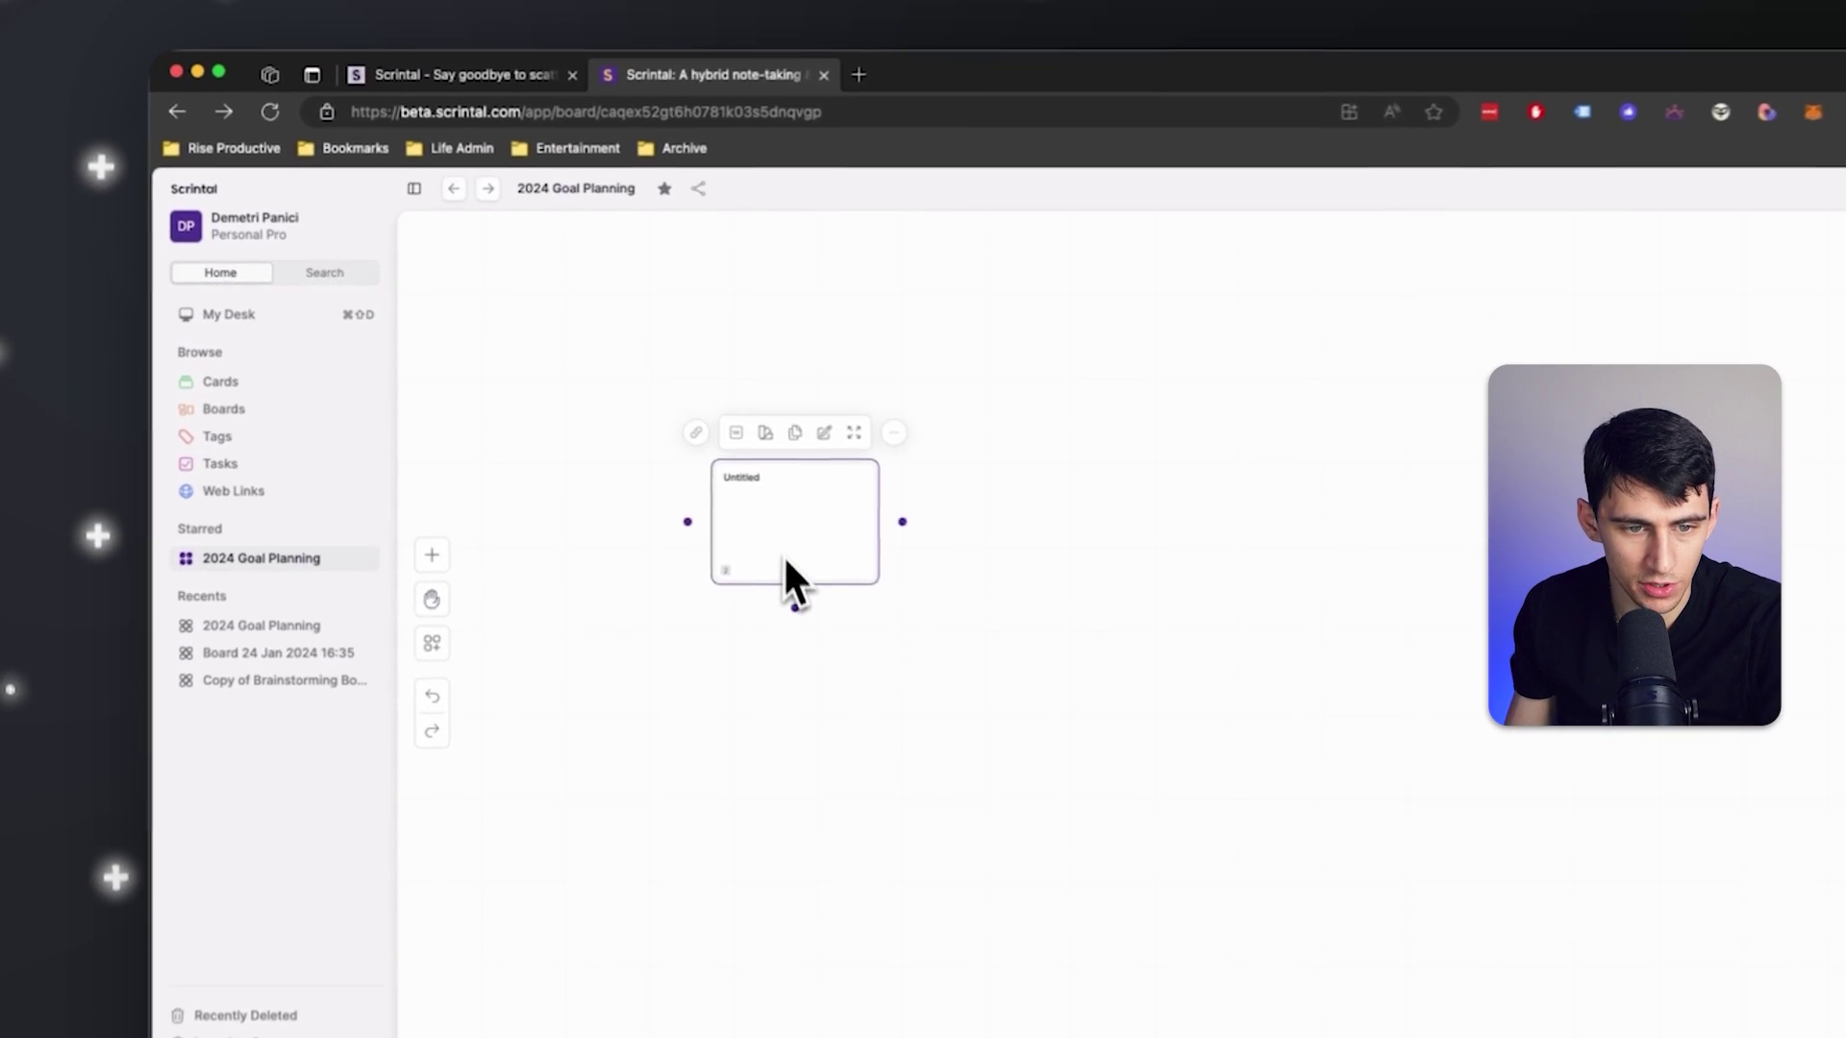
key("Delete")
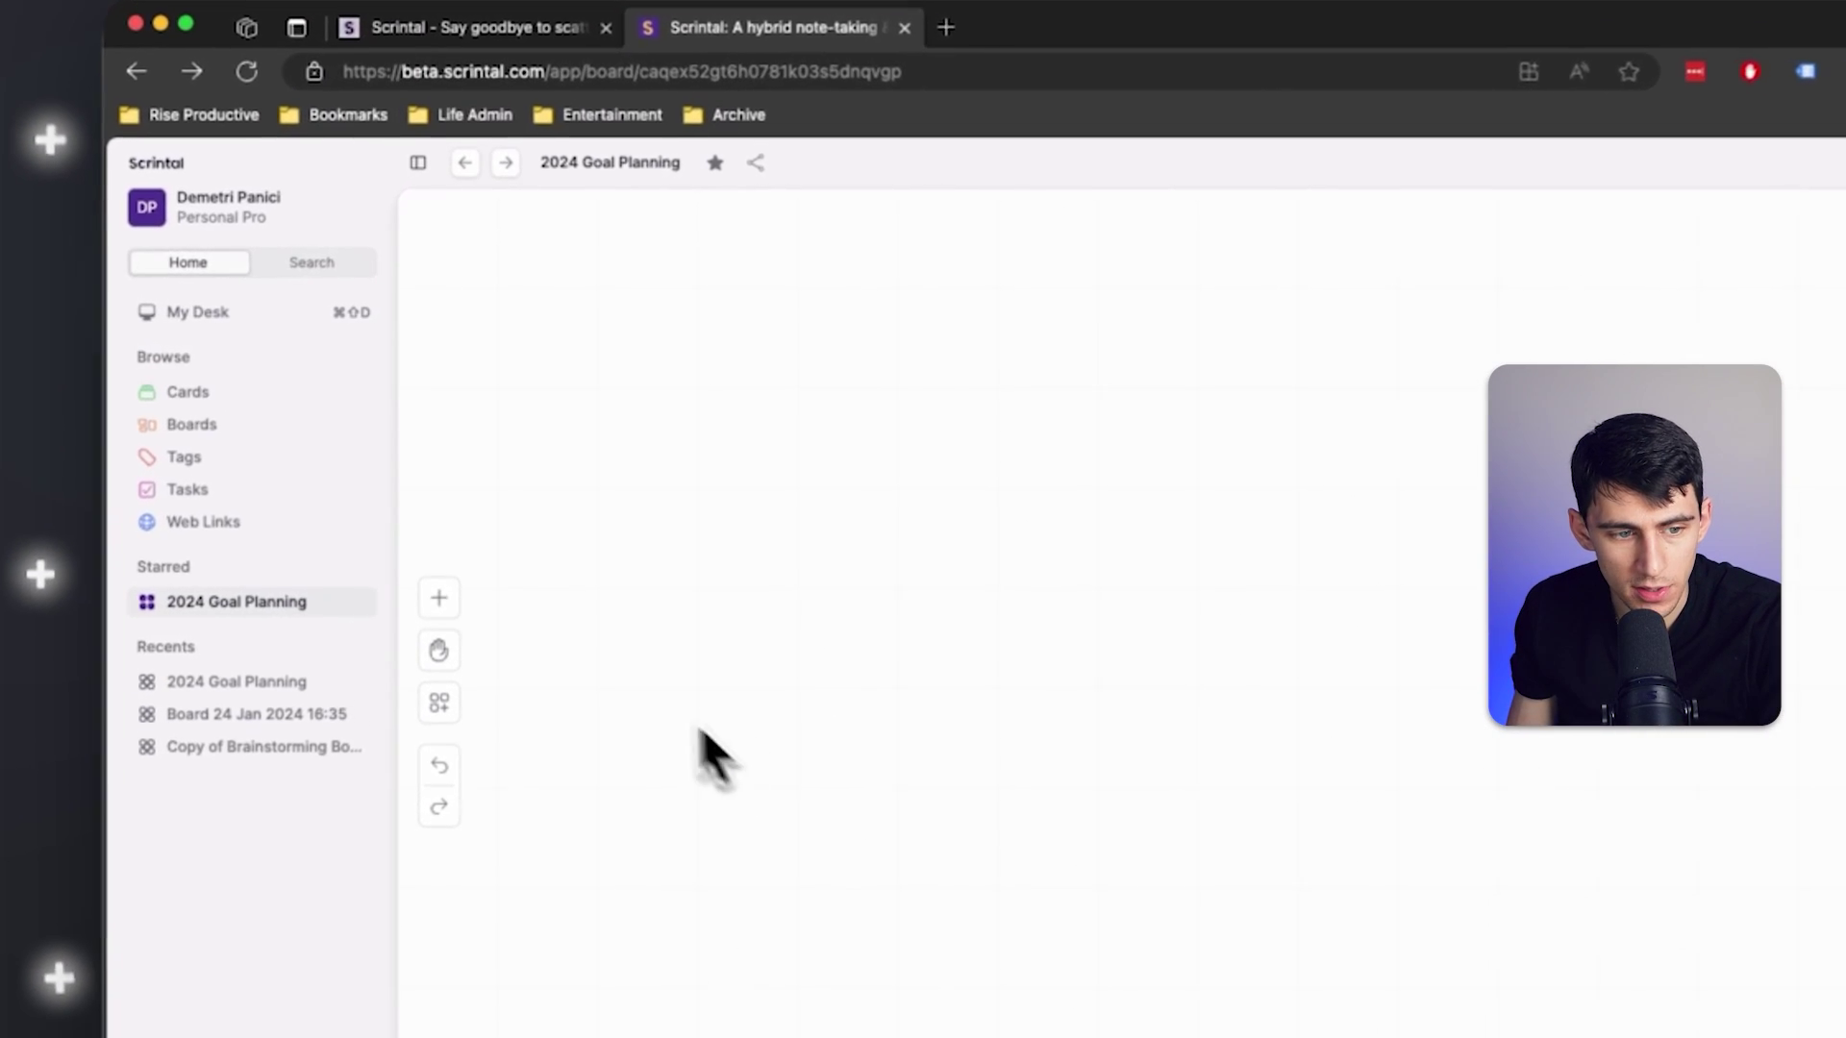
Add a nested board to 2024 Goal Planning, open it, and rename it Rise Productive Goals 2024.
left_click(431, 554)
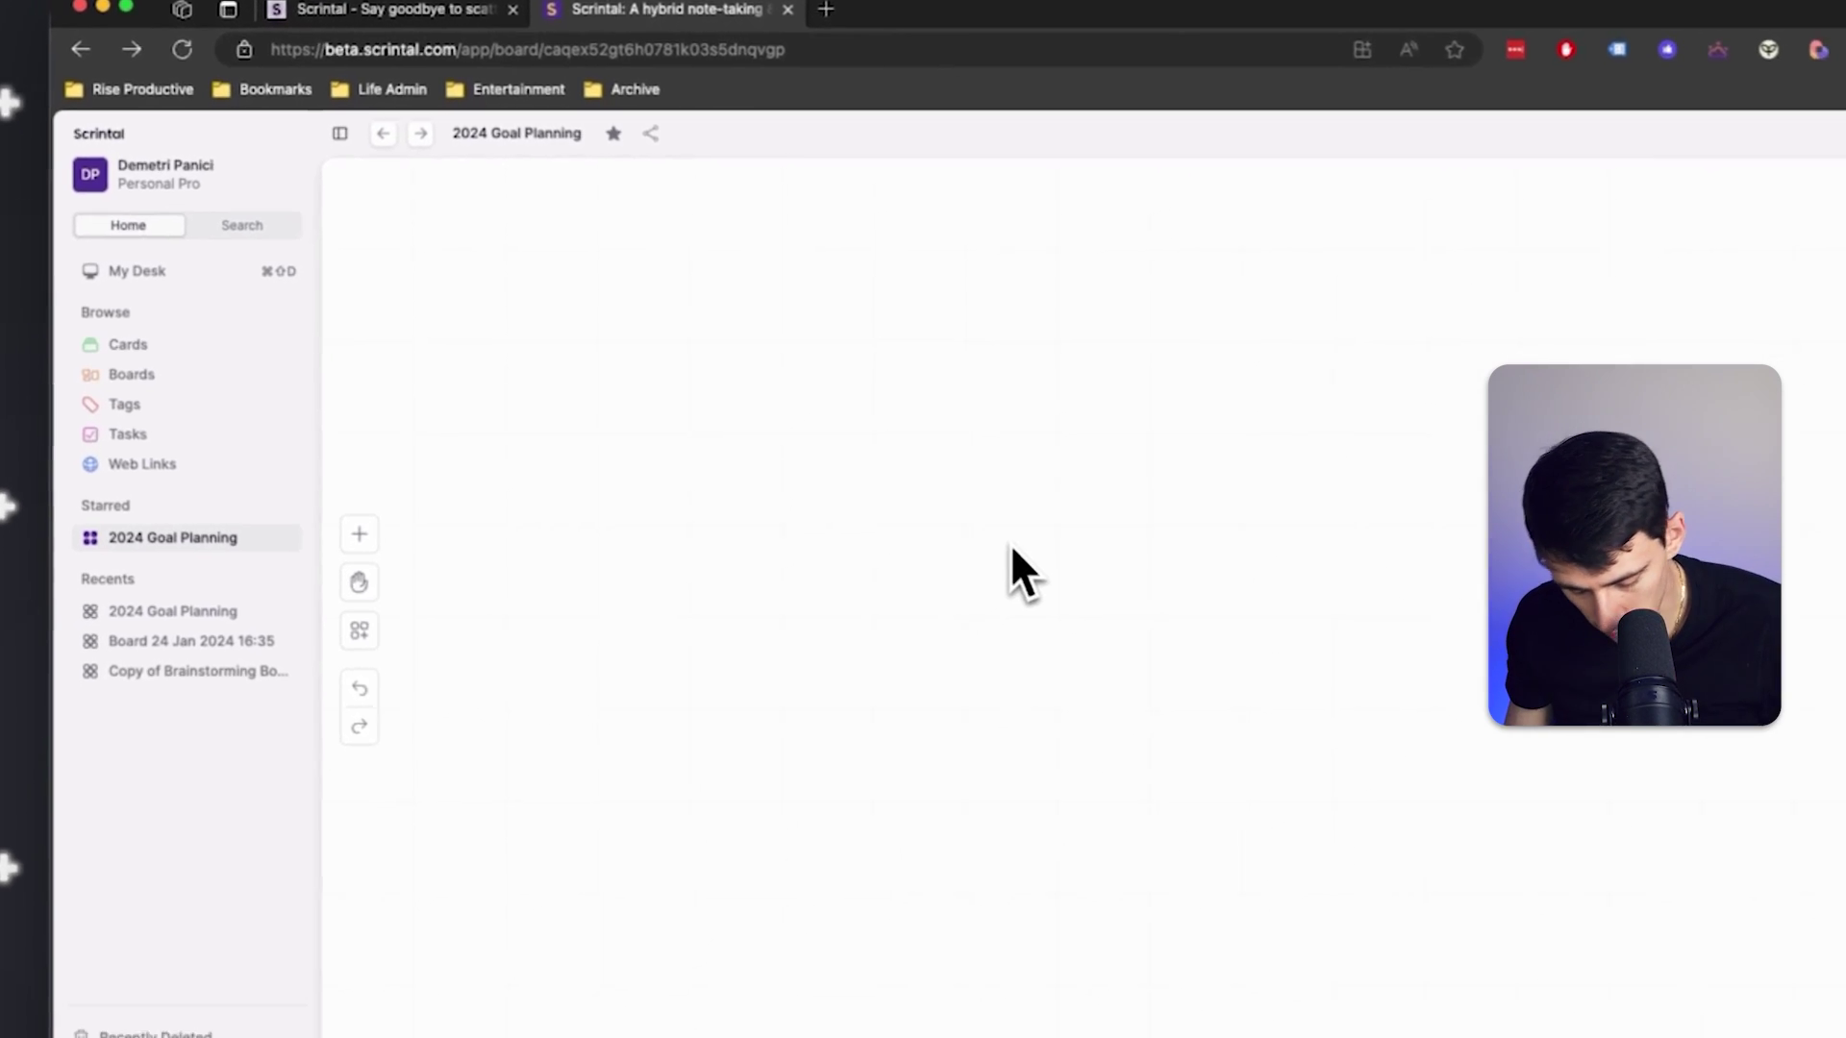
key("b")
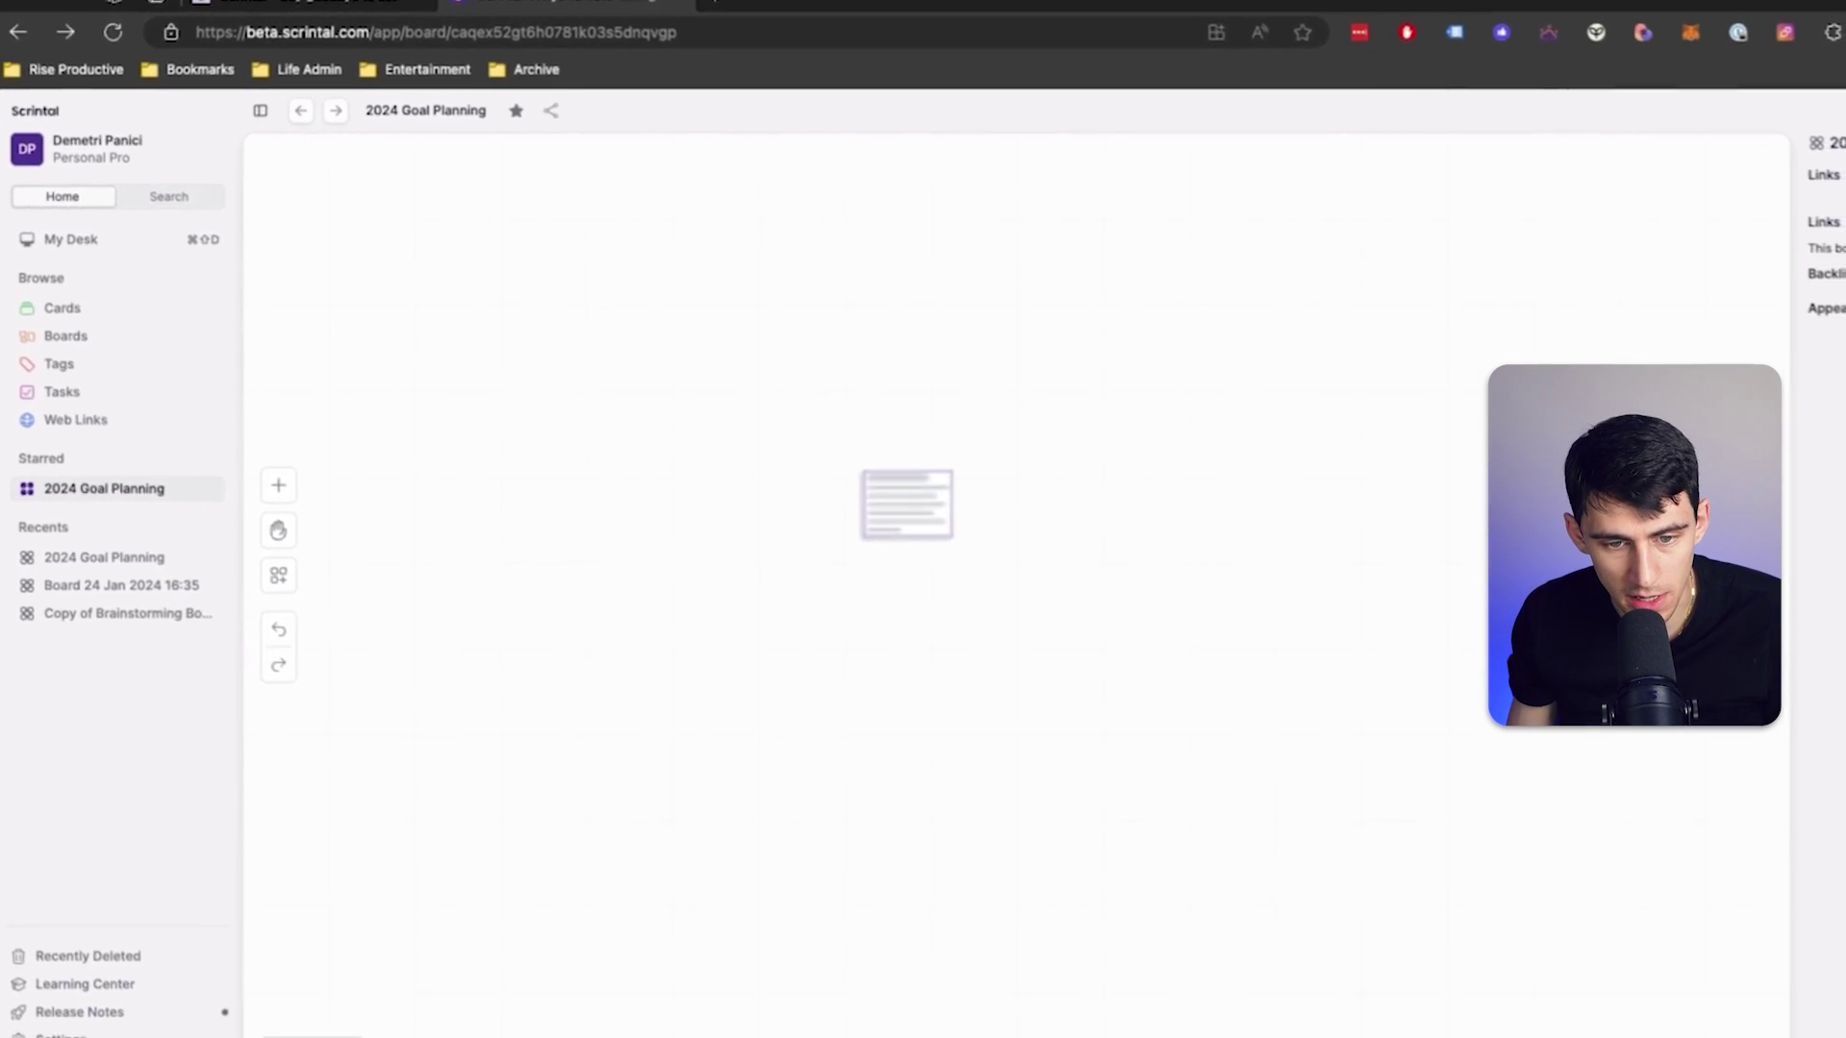
left_click(818, 563)
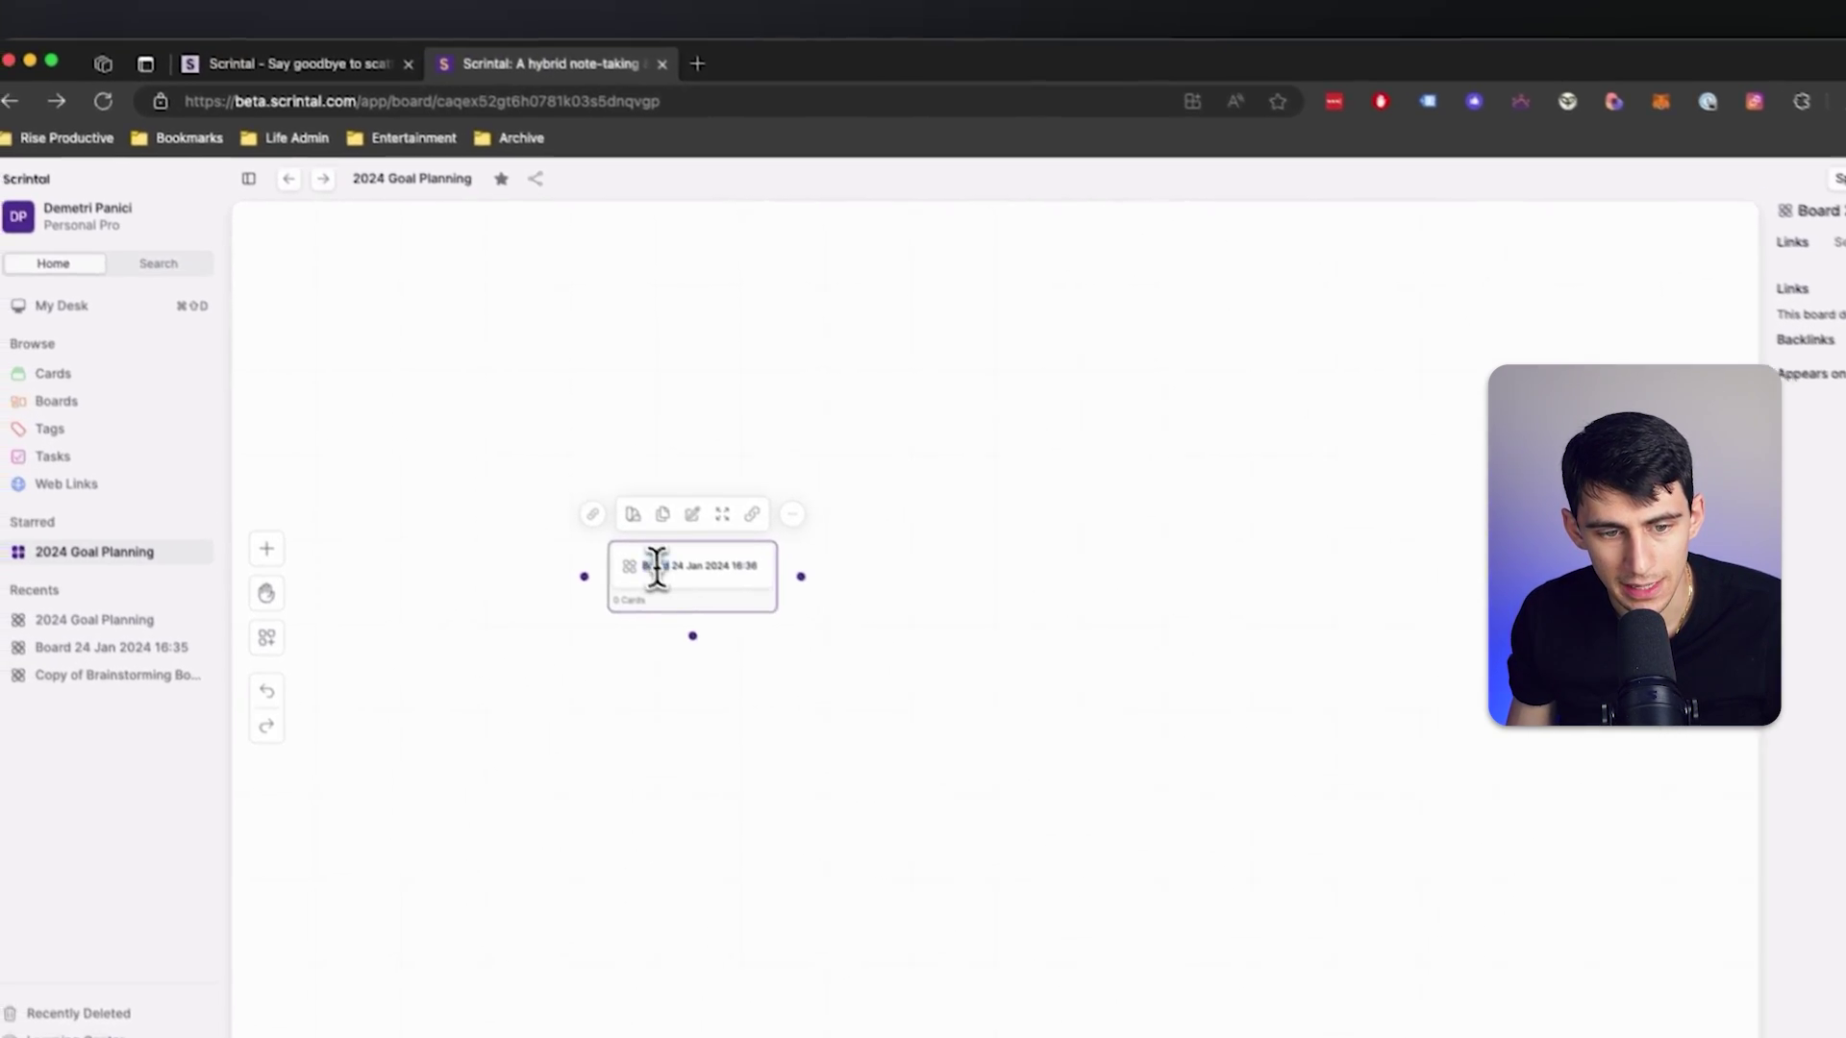
double_click(589, 489)
left_click(548, 296)
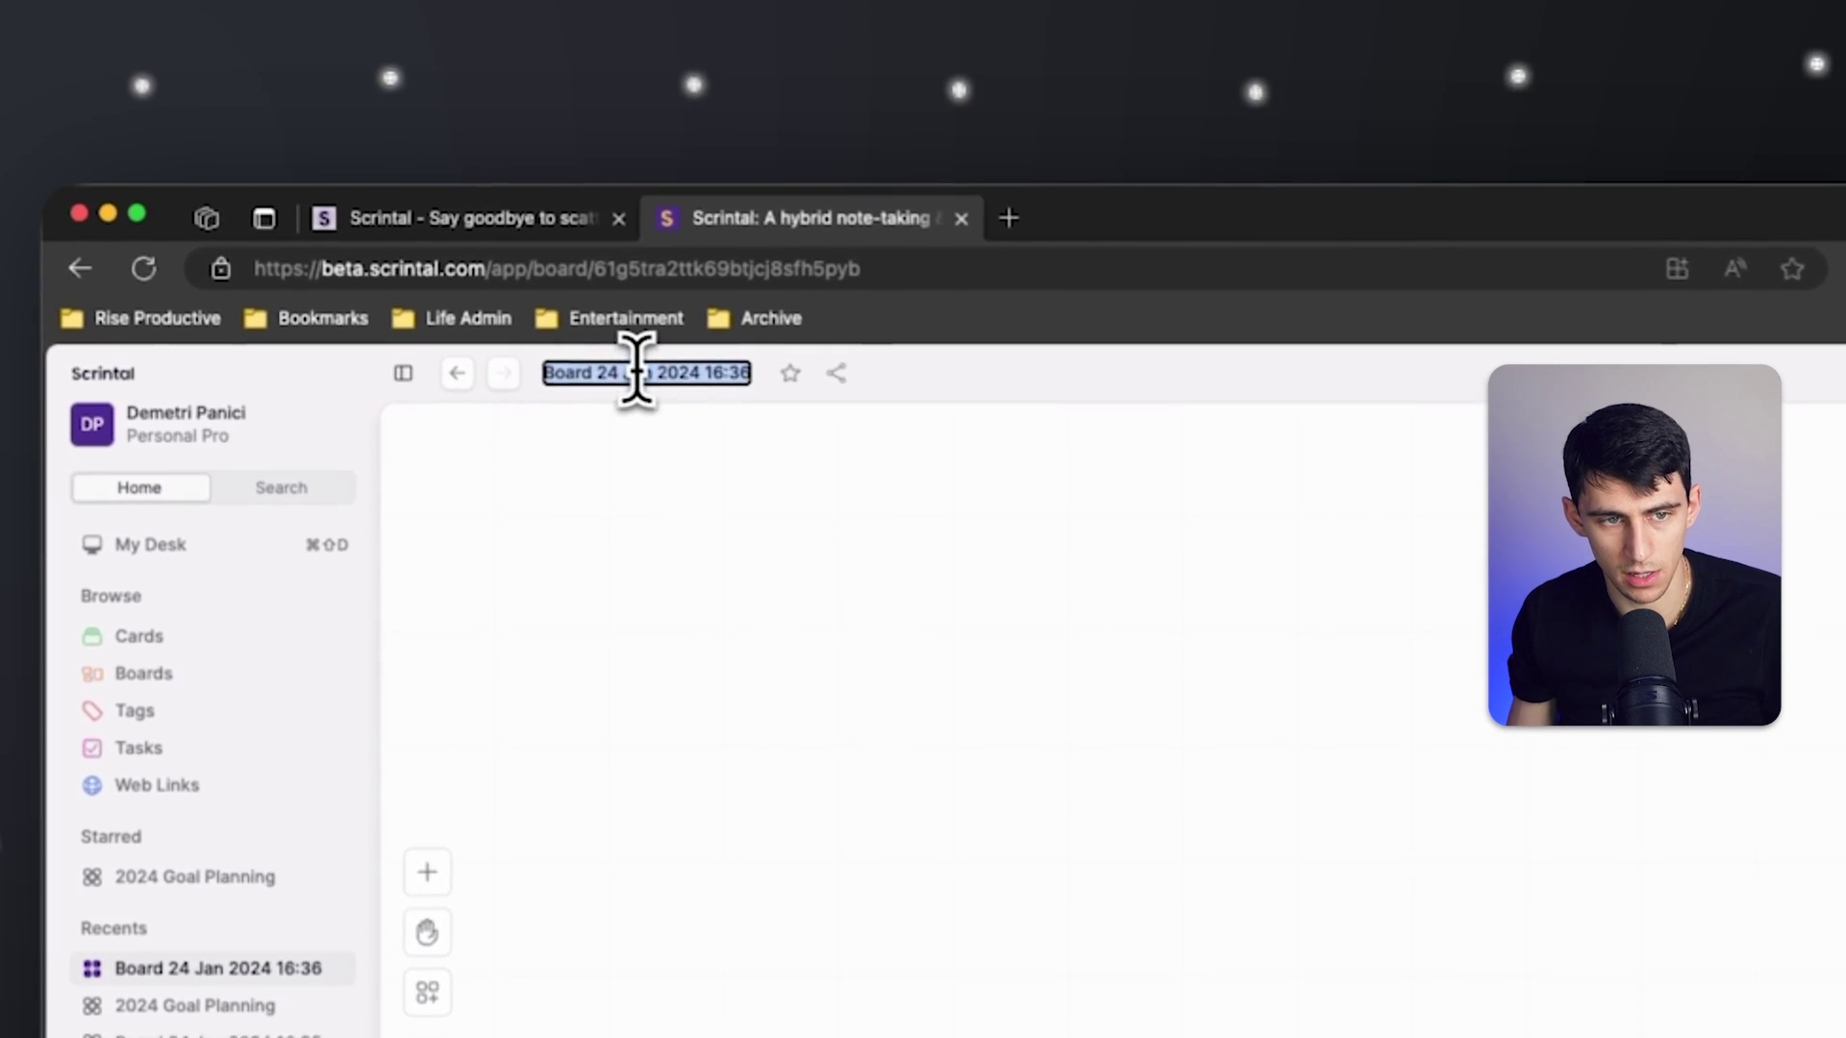
type("Wo")
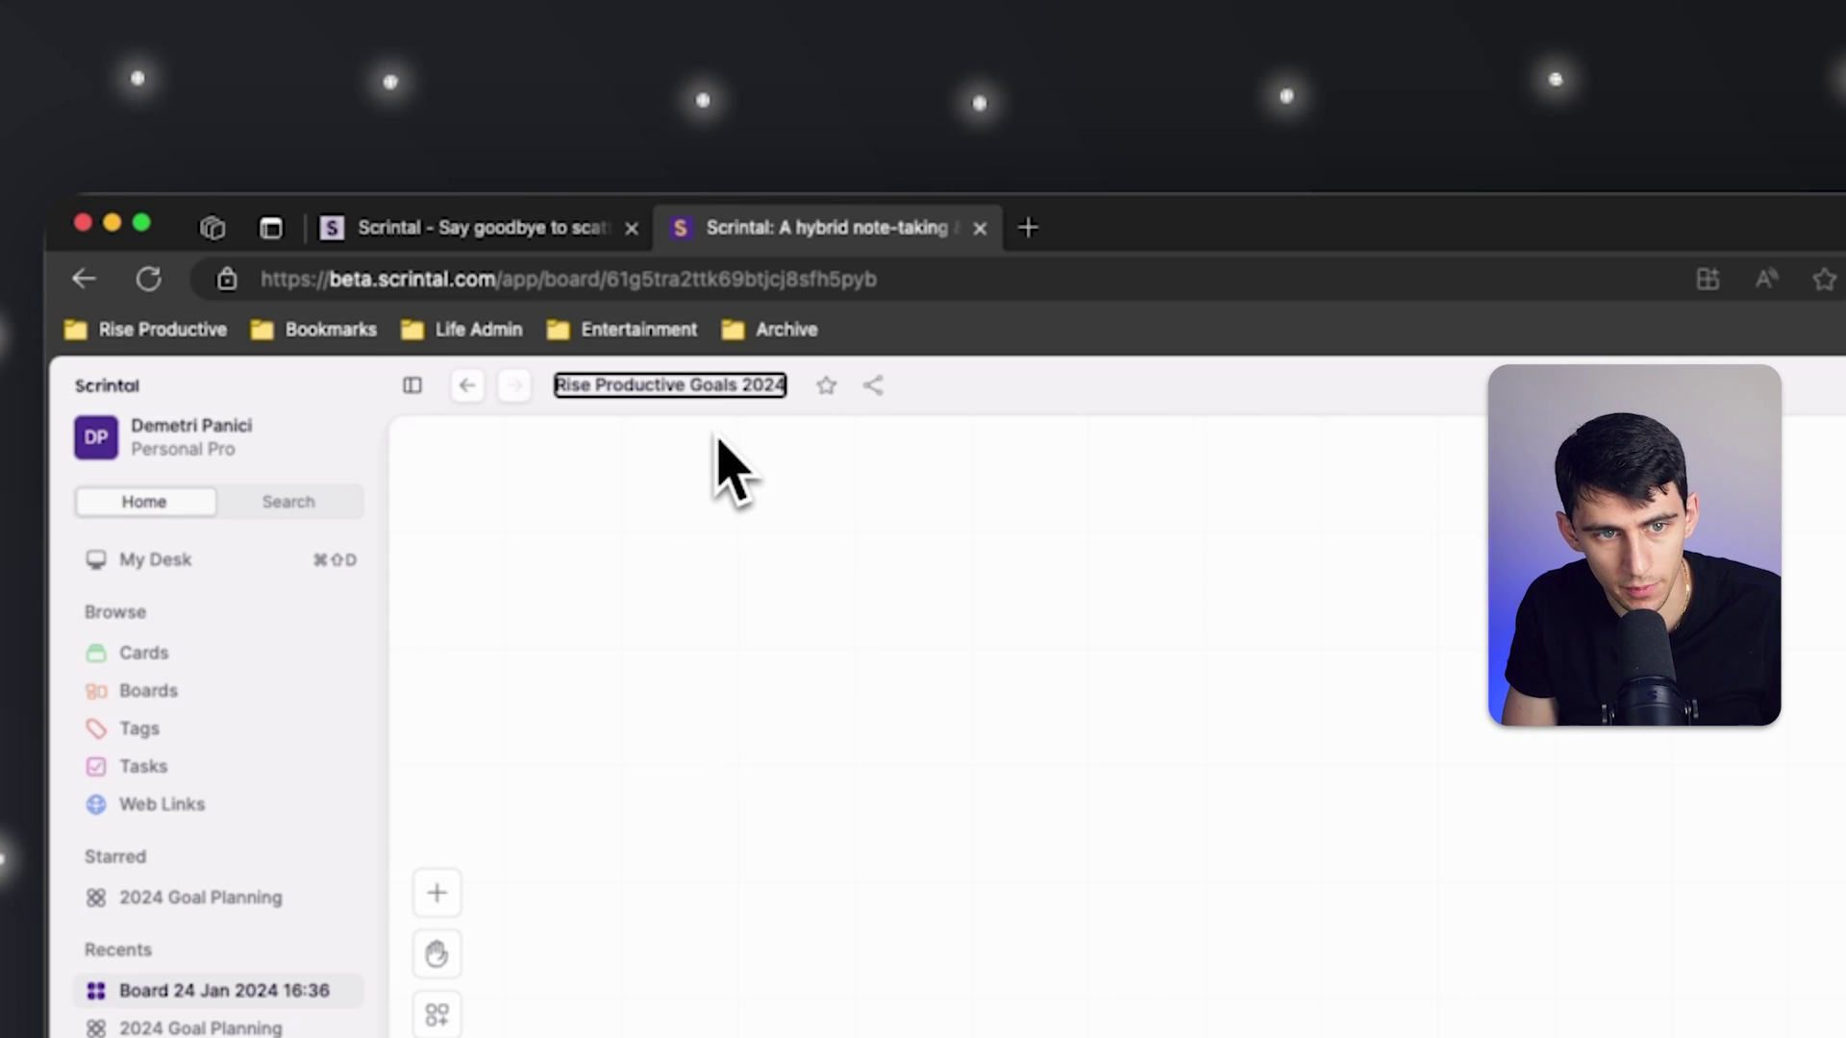
key("Return")
Place a card on the Rise Productive Goals 2024 board and title it Video Editing.
left_click(436, 892)
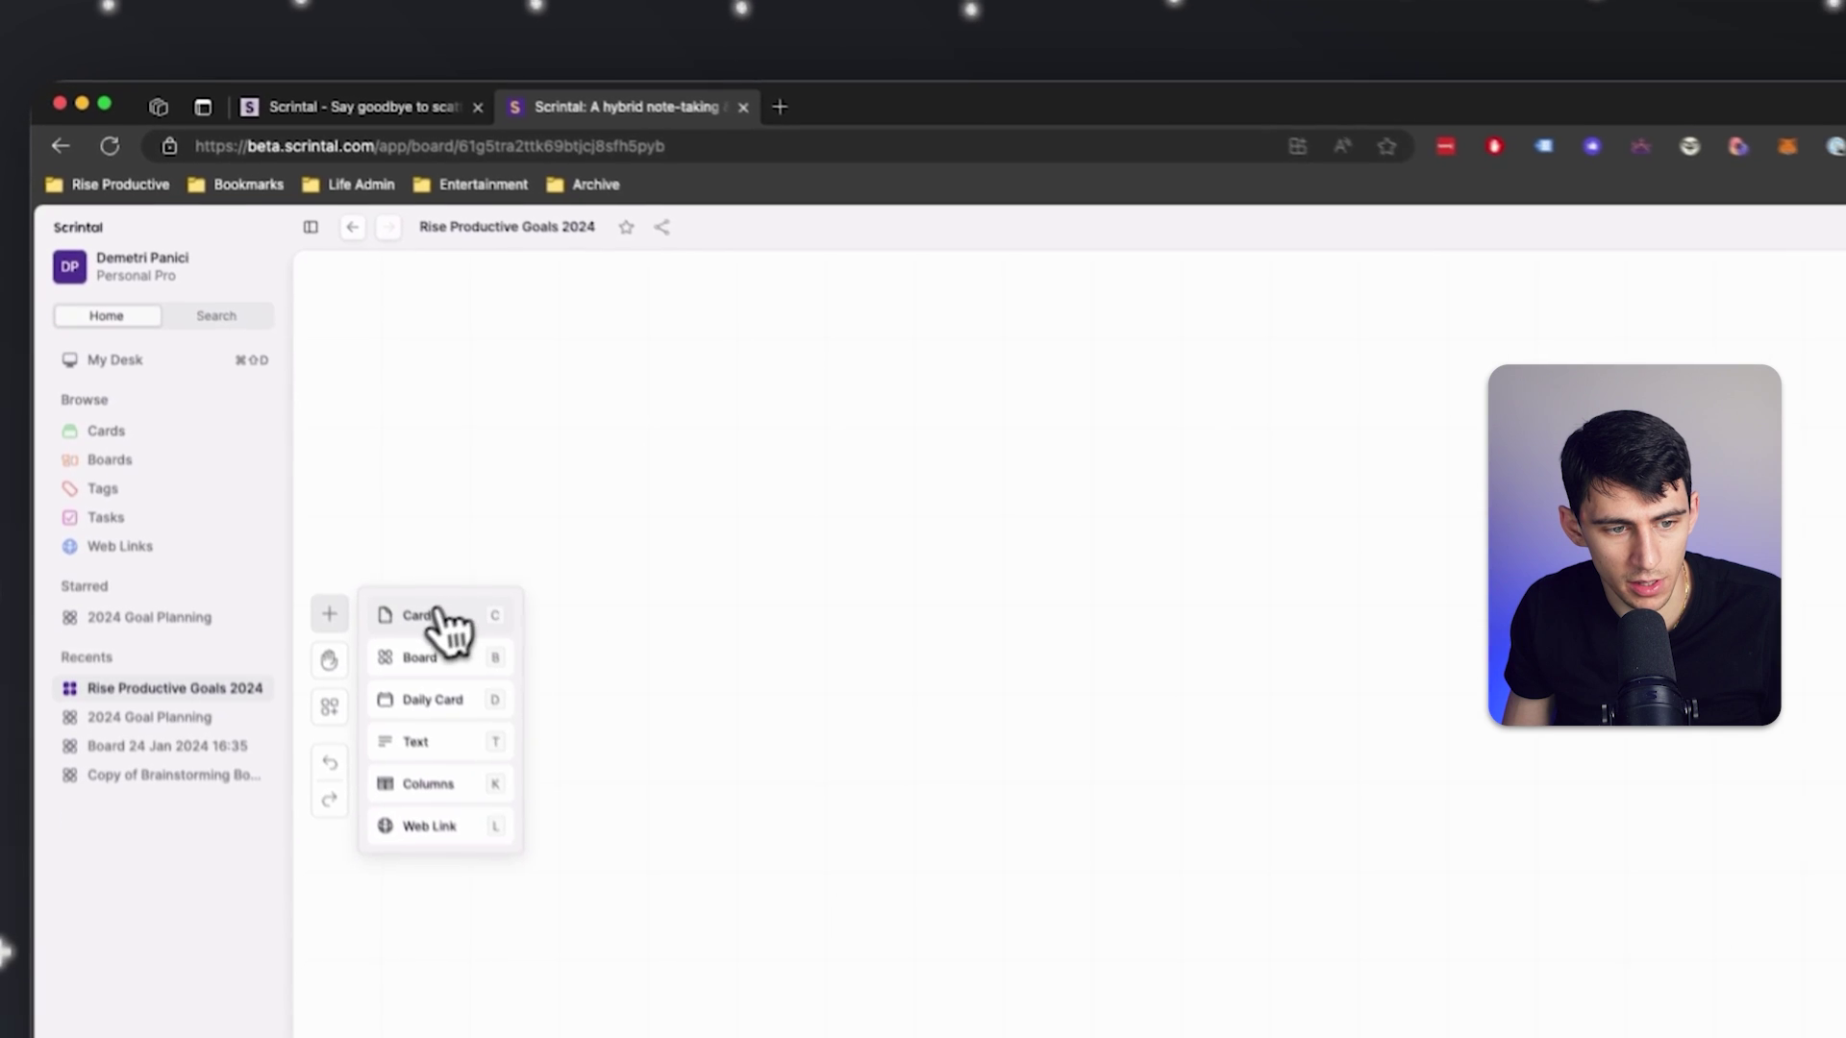
left_click(423, 615)
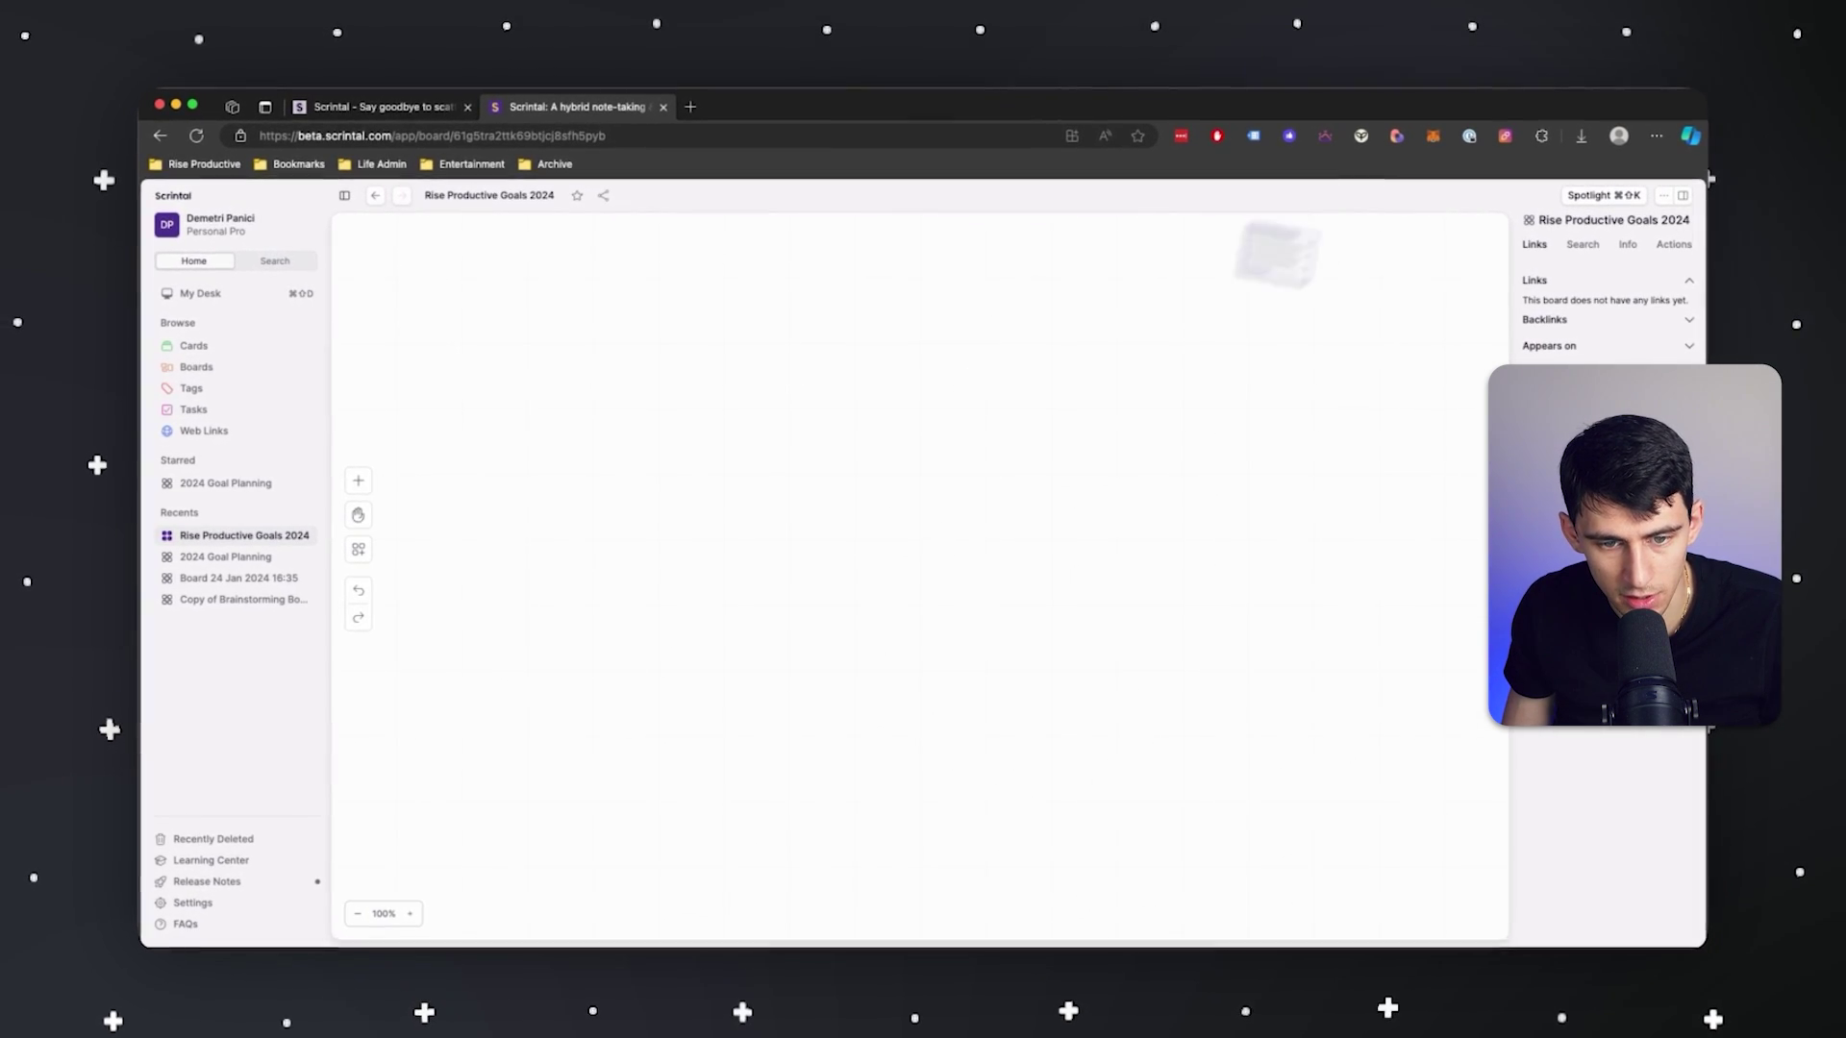
left_click(590, 491)
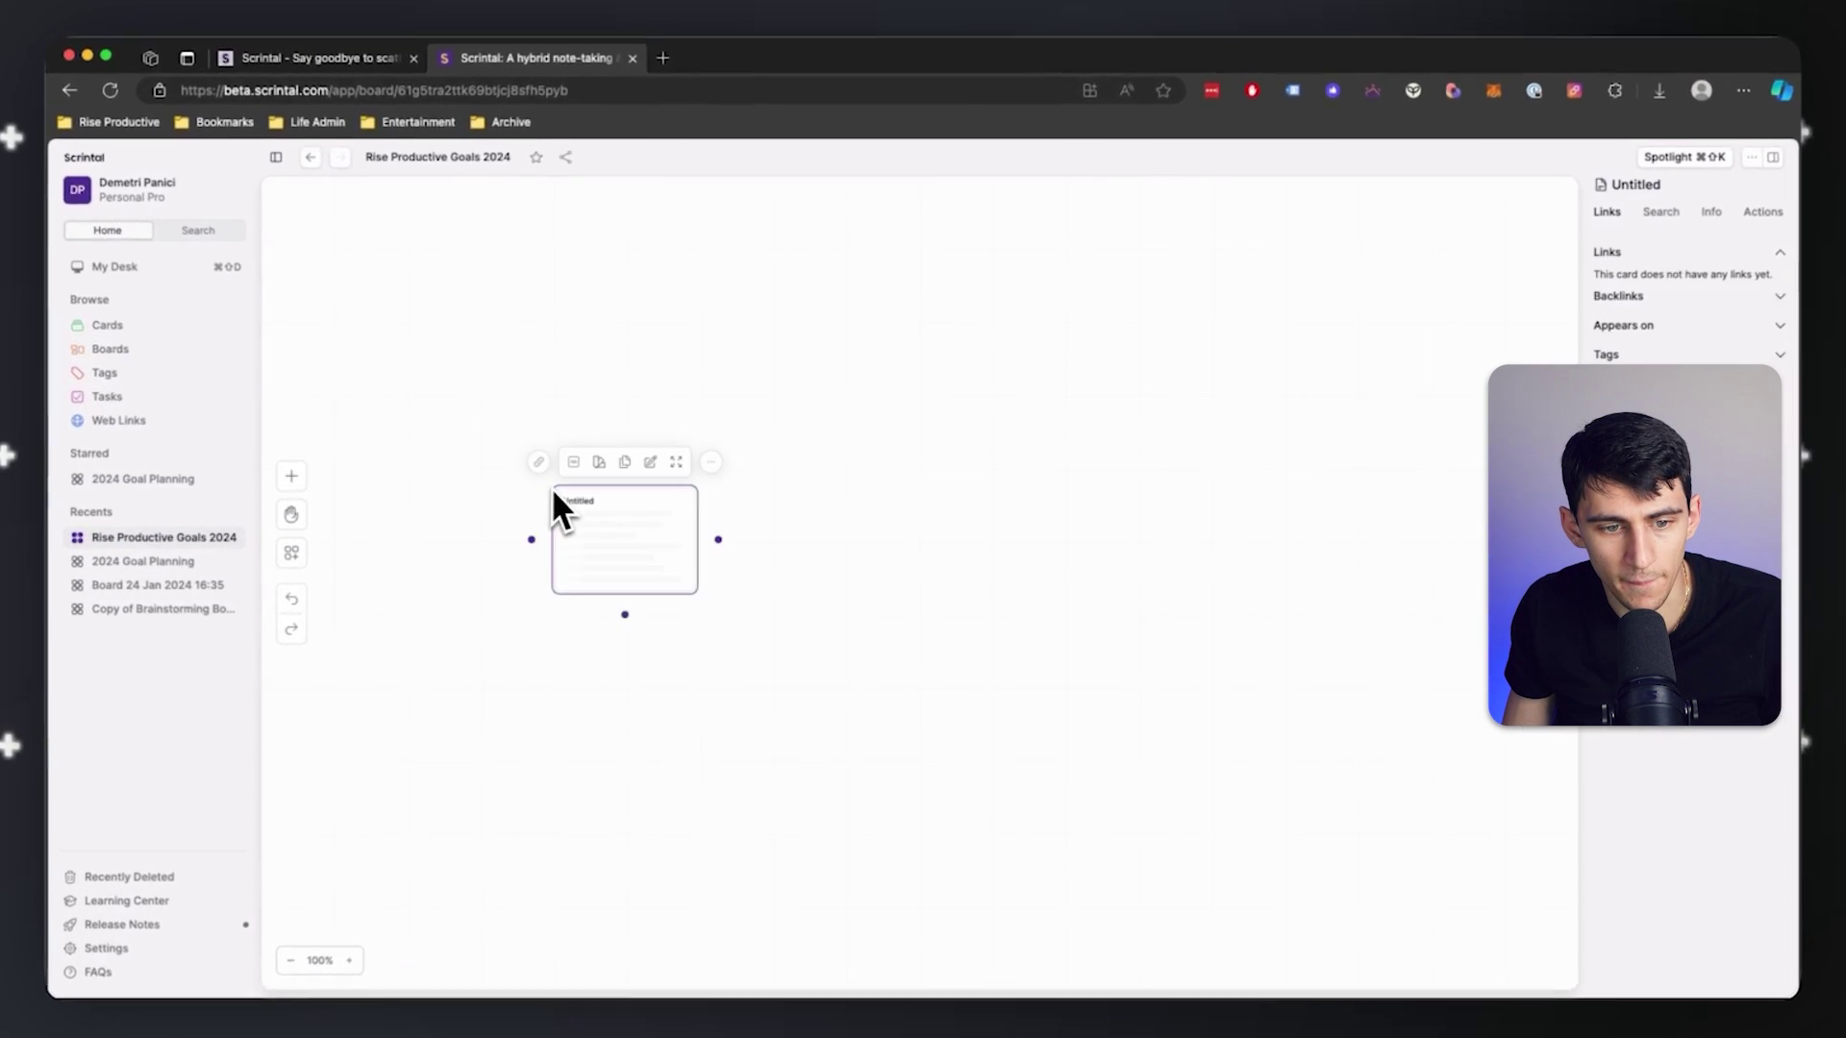
left_click(596, 514)
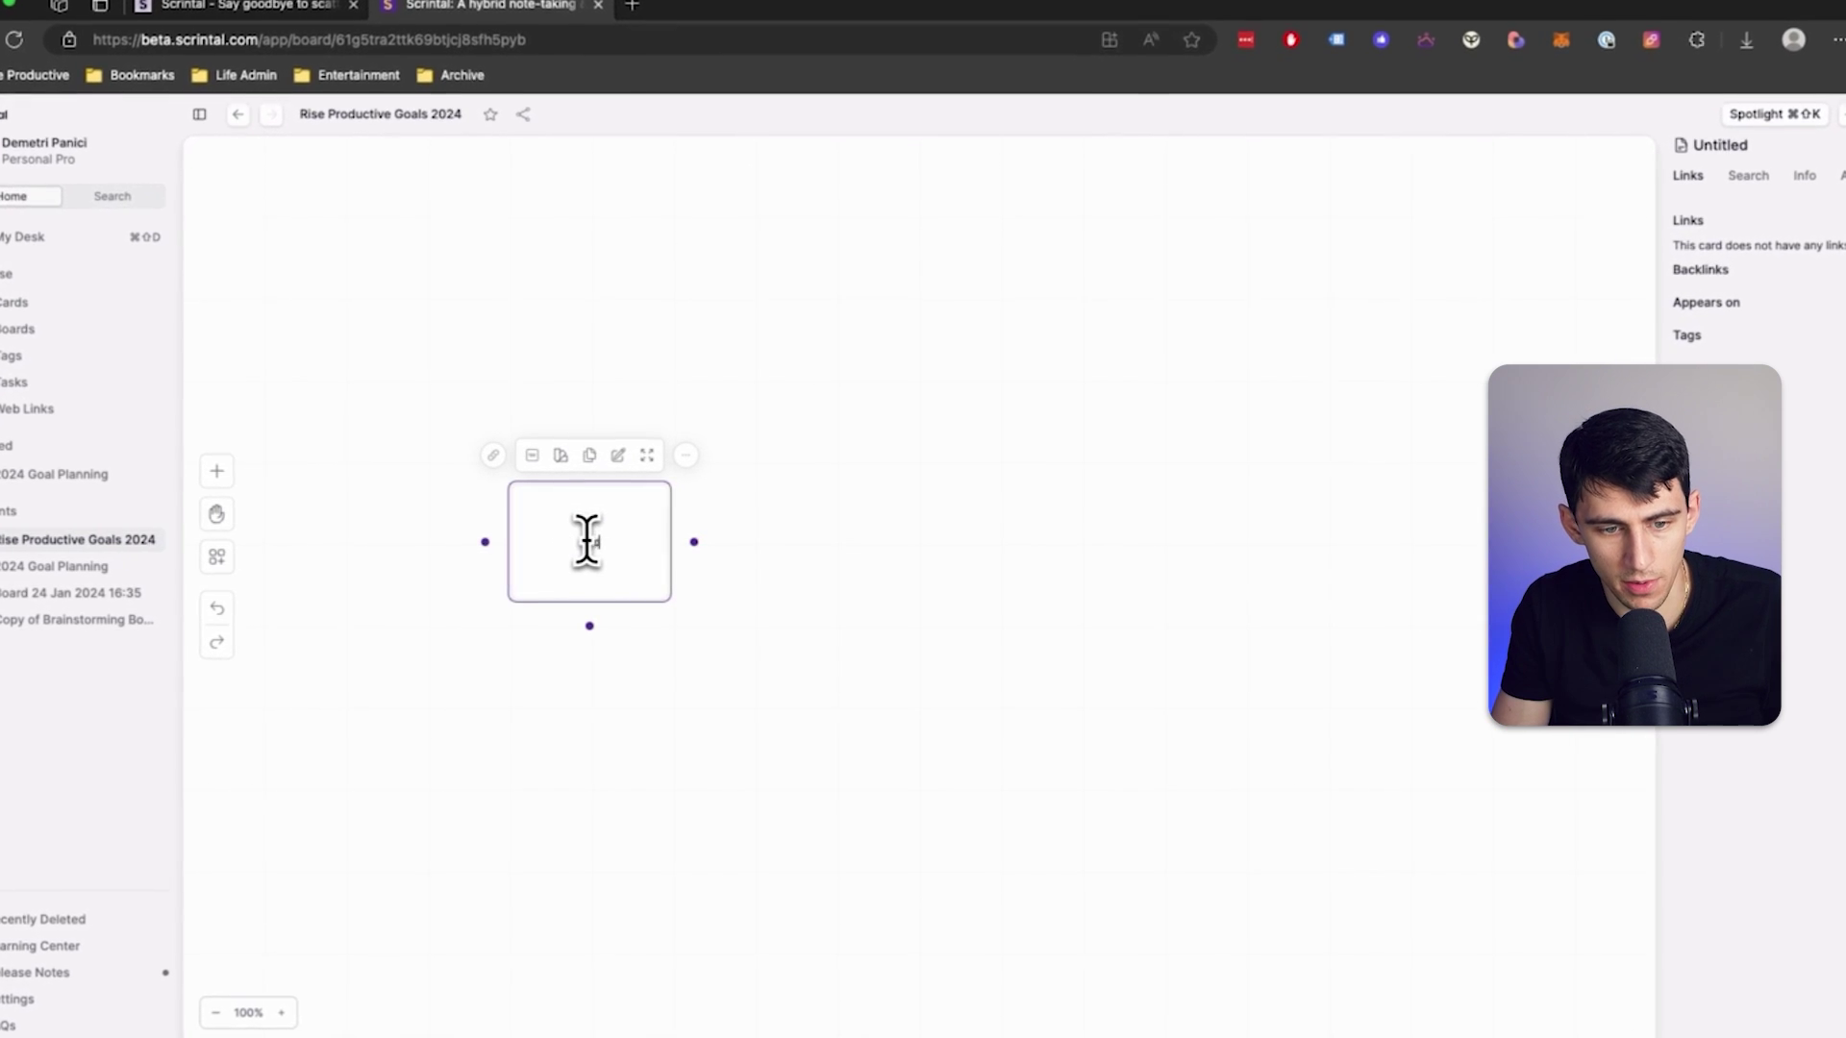
type("Video Editing")
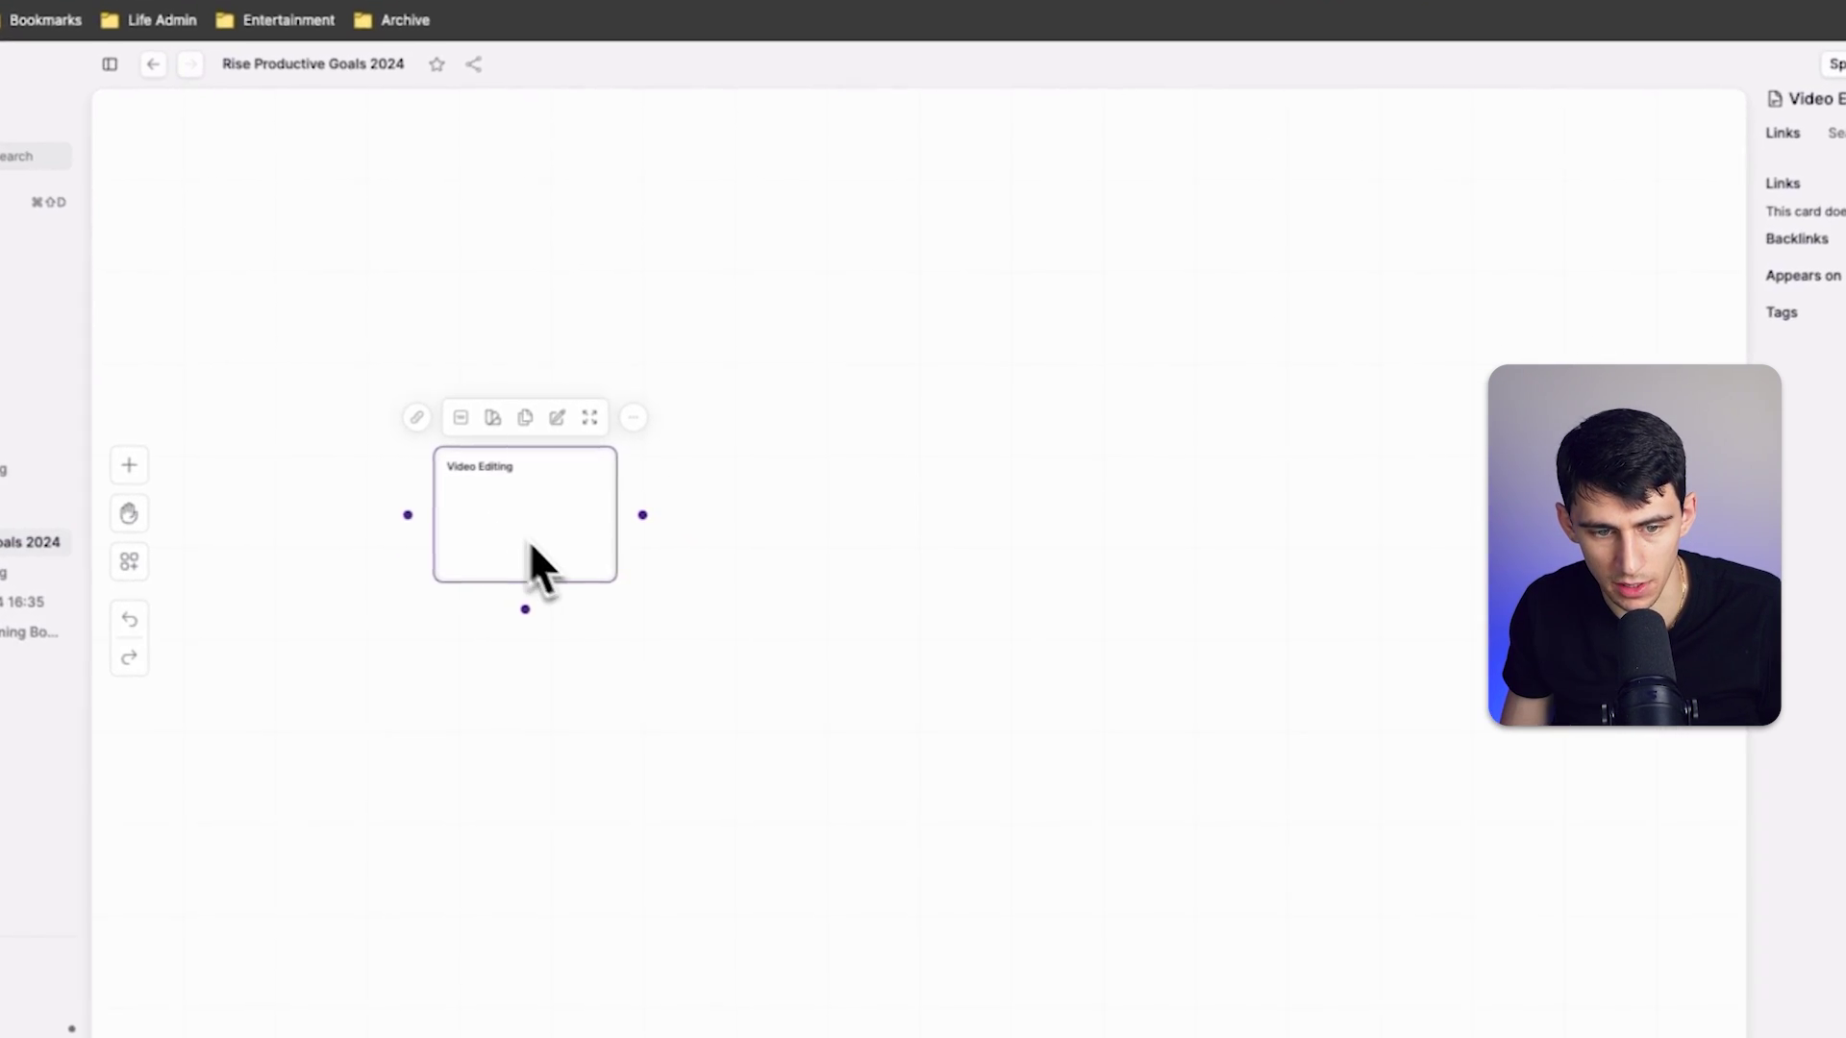
double_click(561, 534)
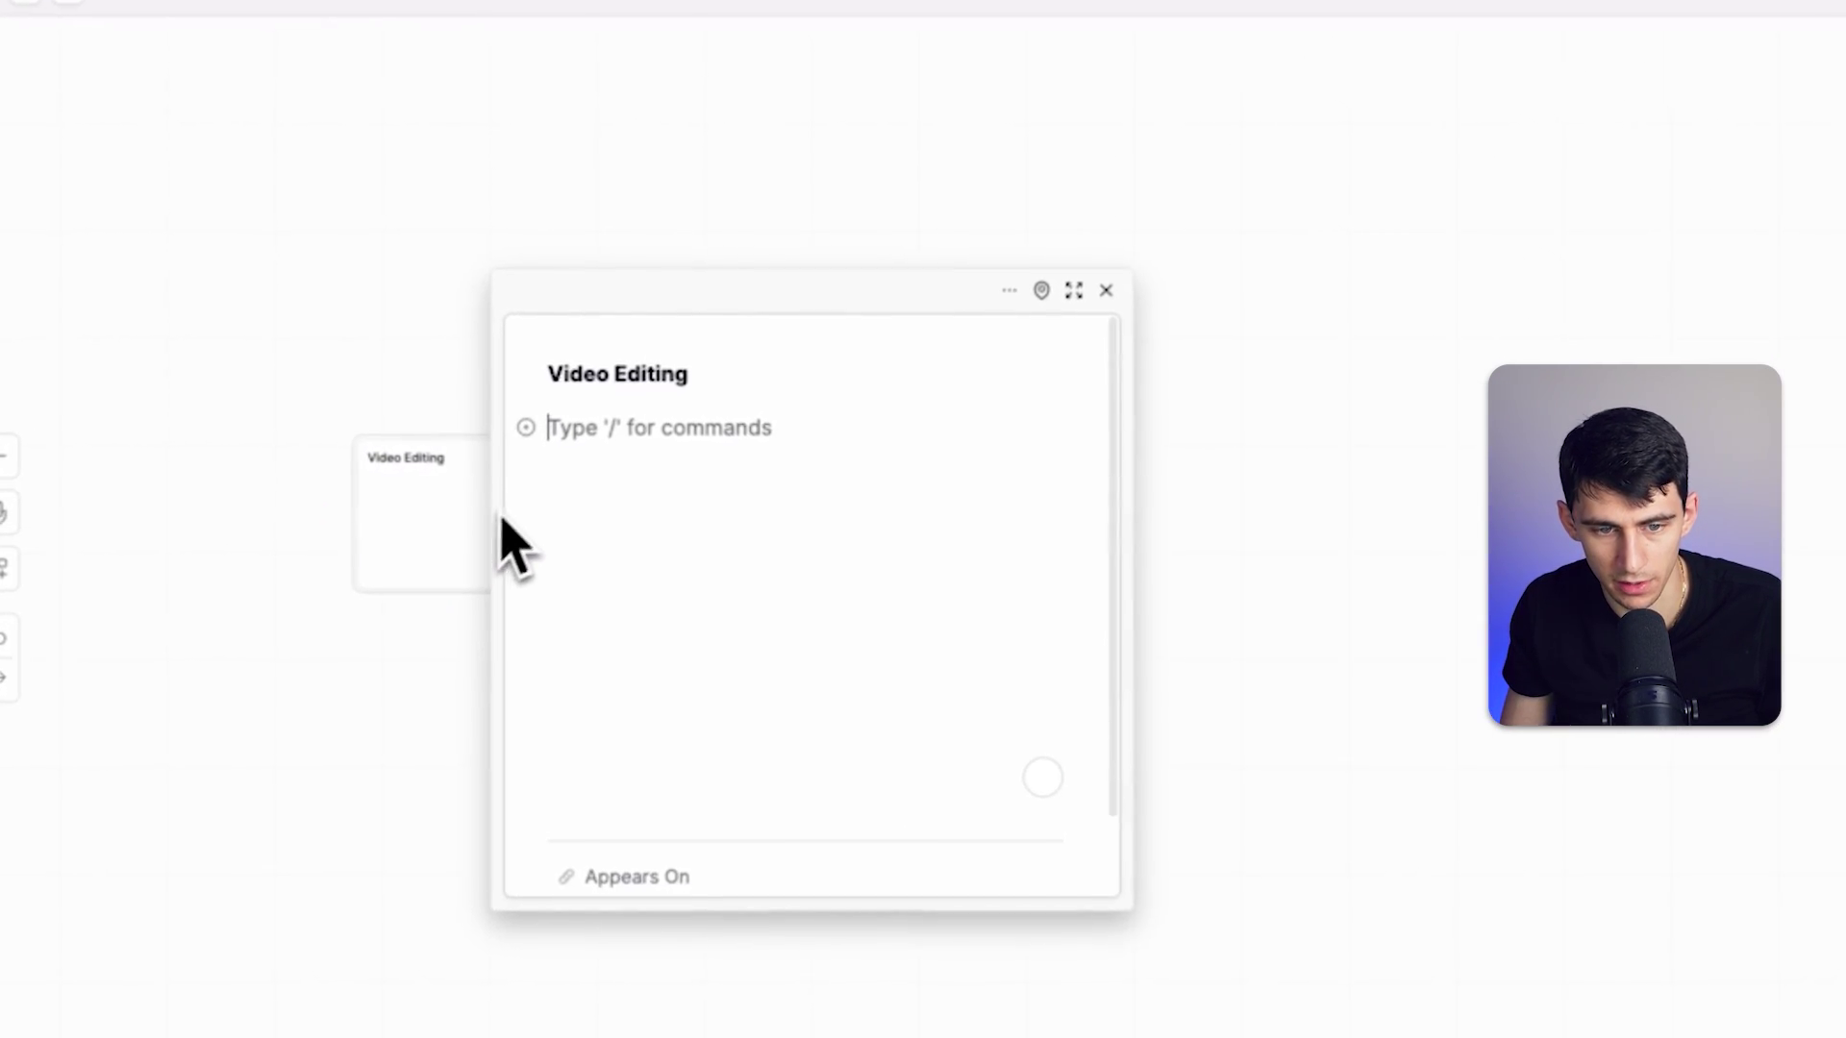
Link a new Thumbnail Work card from Video Editing and extend the chain with a Writing / Blogs card.
left_click(394, 500)
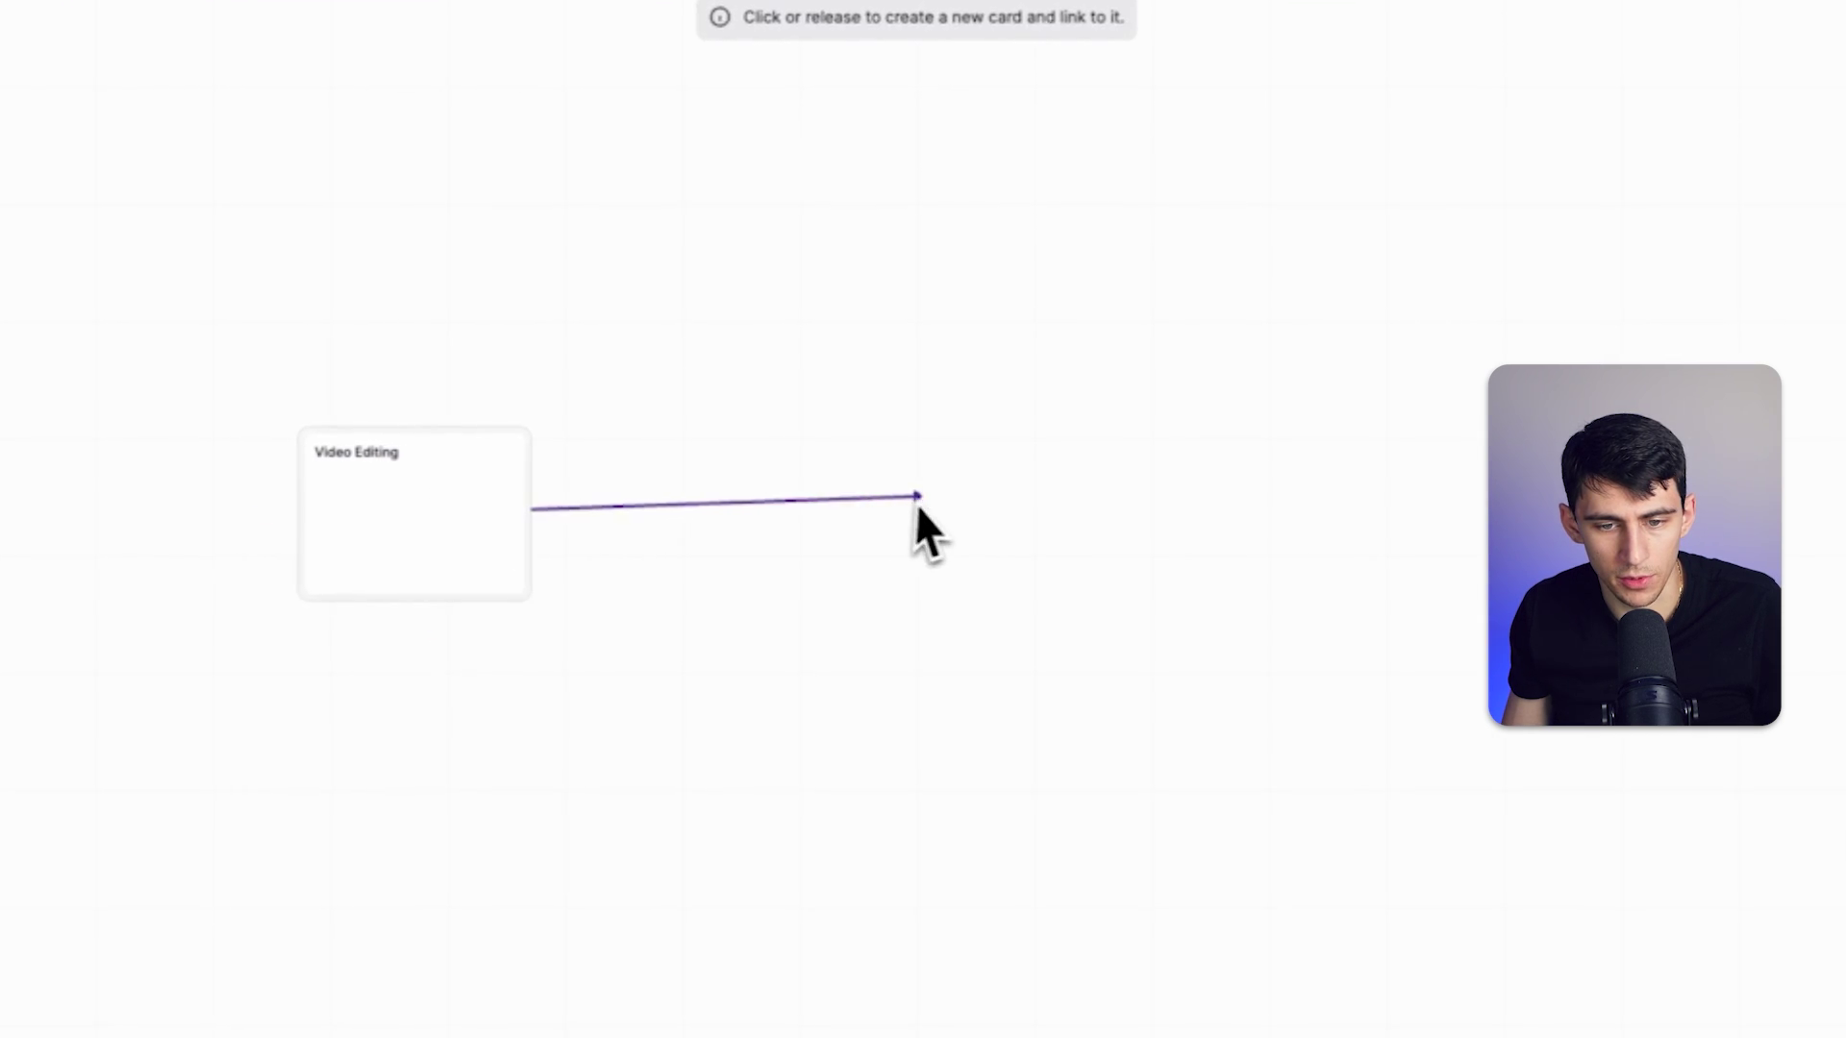
left_click_drag(915, 504, 849, 523)
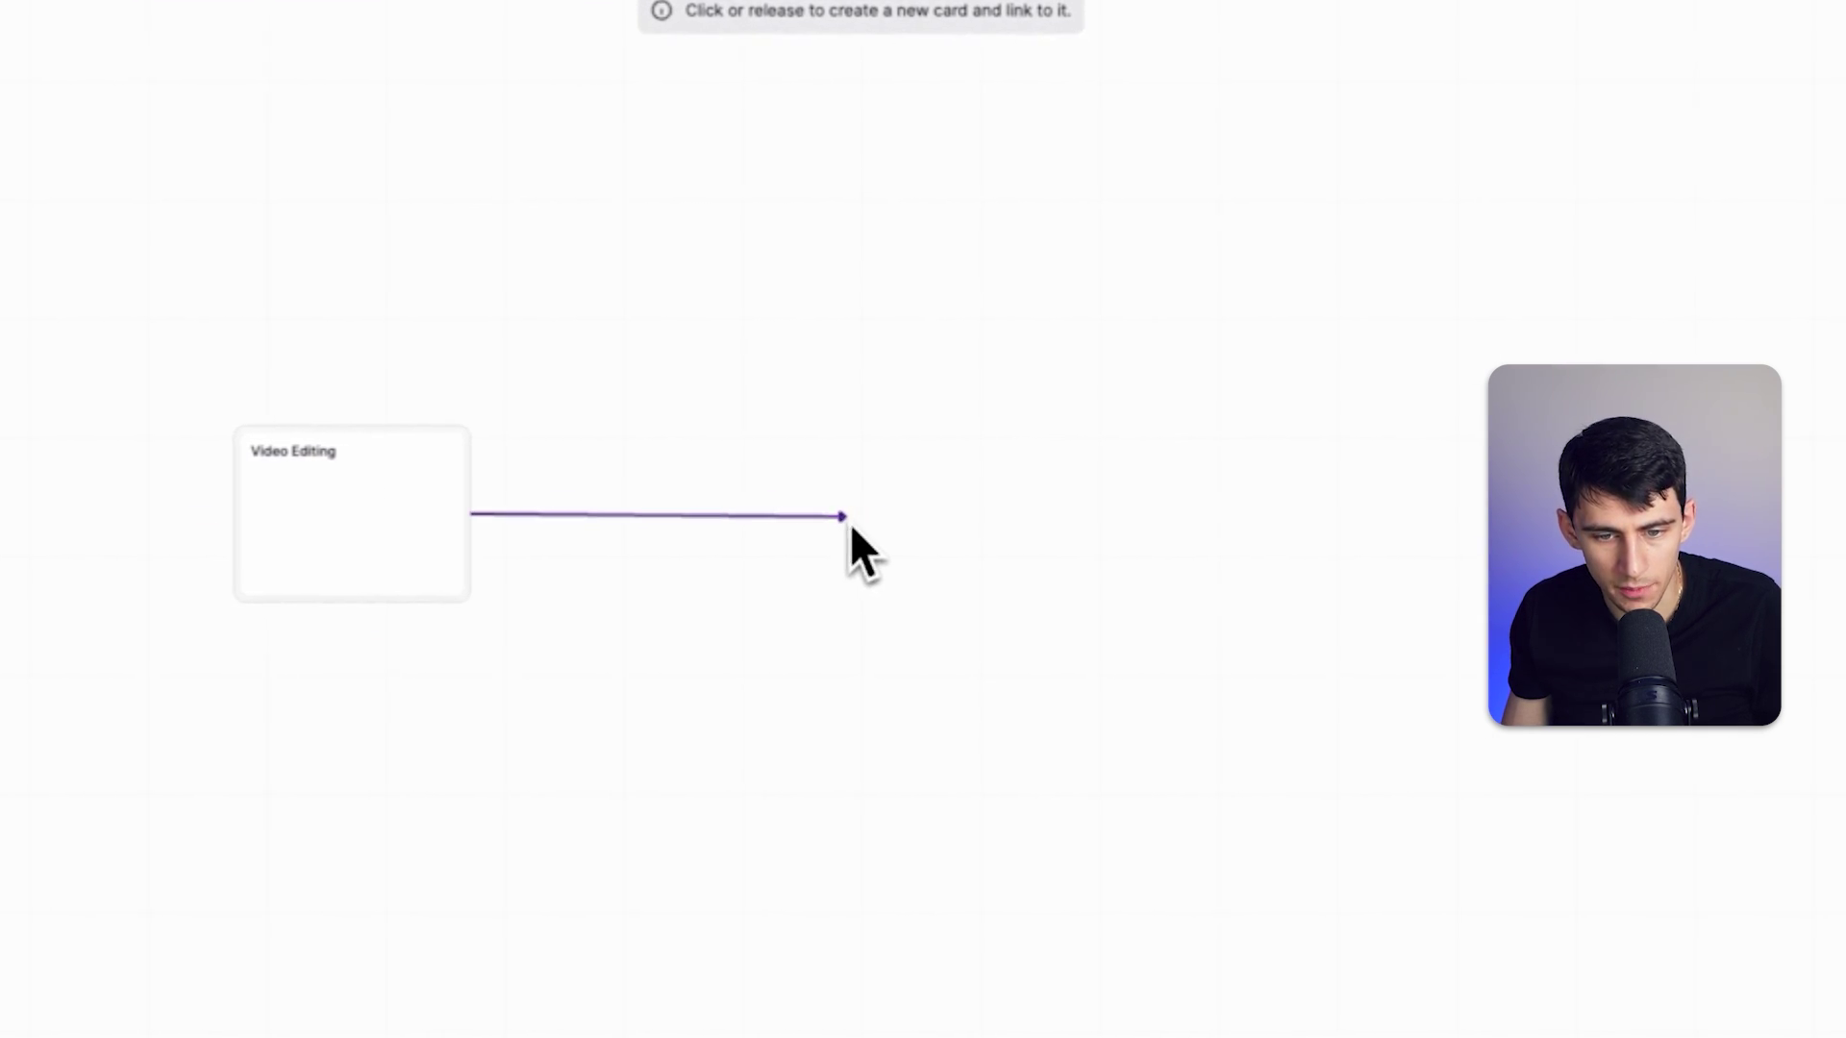
type("Thumbnail Work")
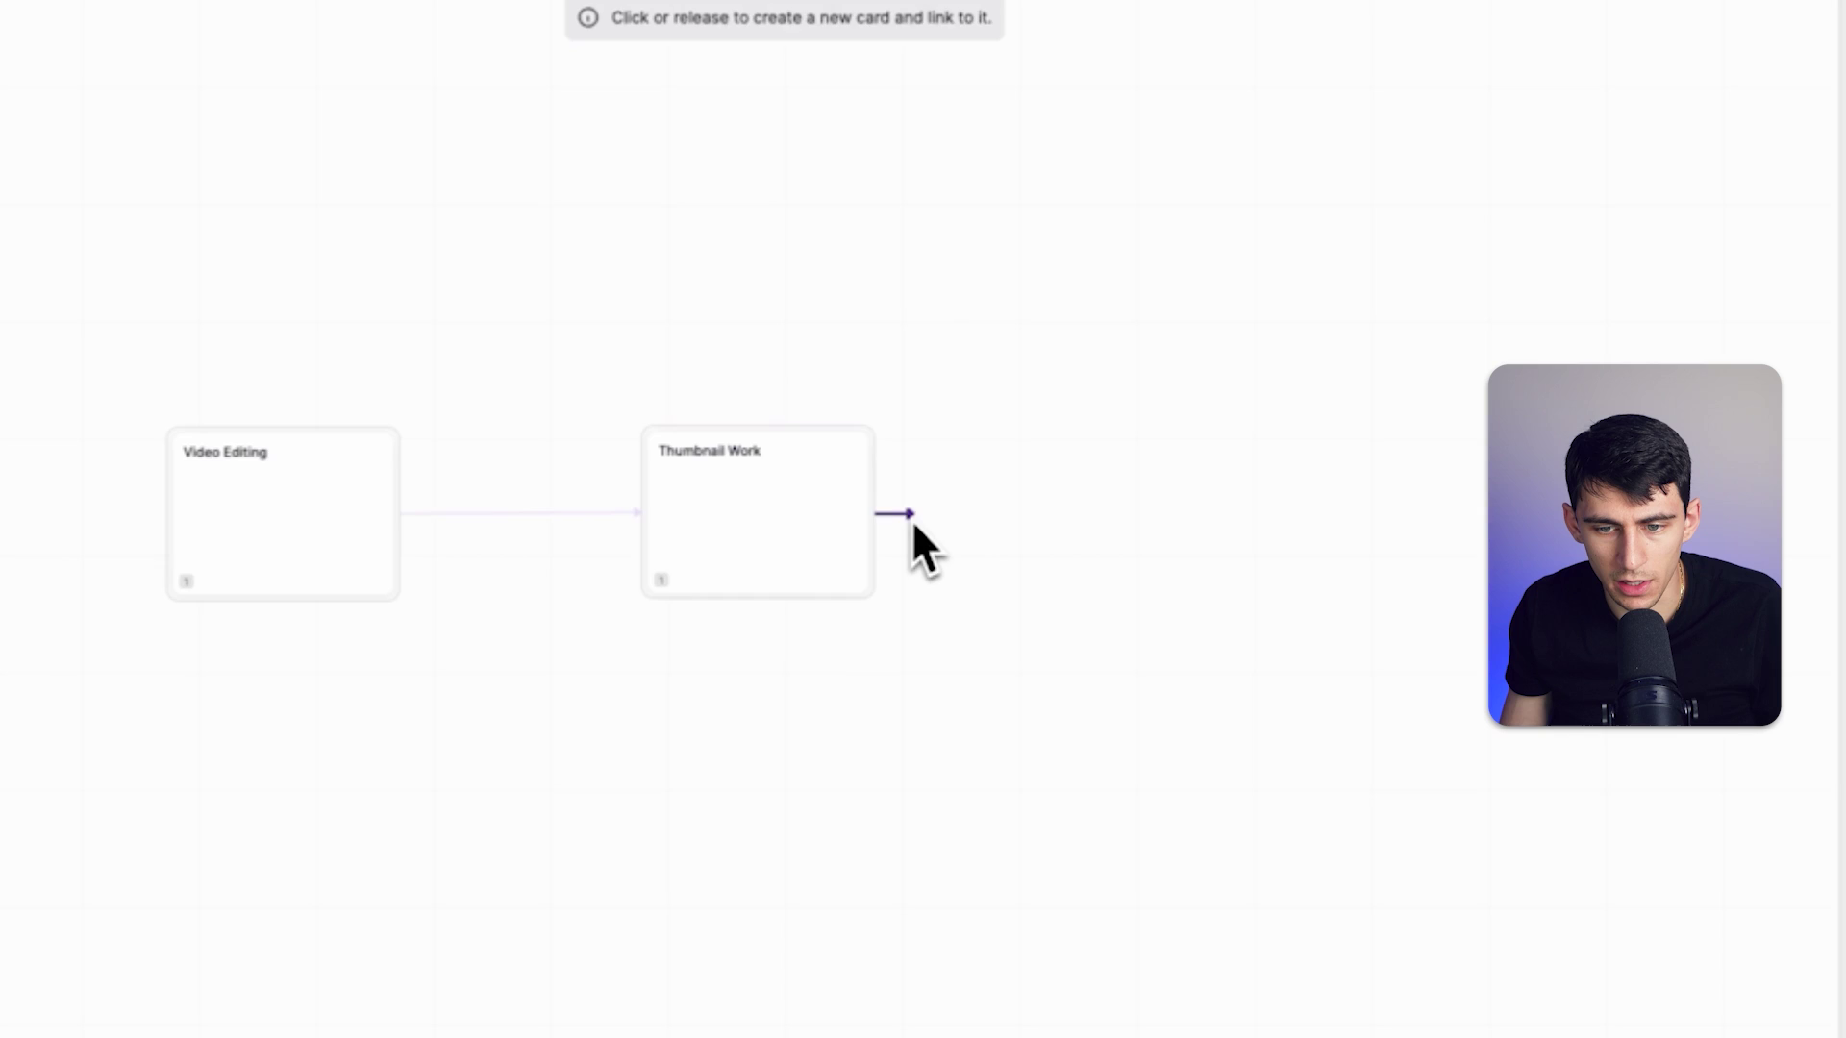
left_click_drag(1219, 499, 1302, 527)
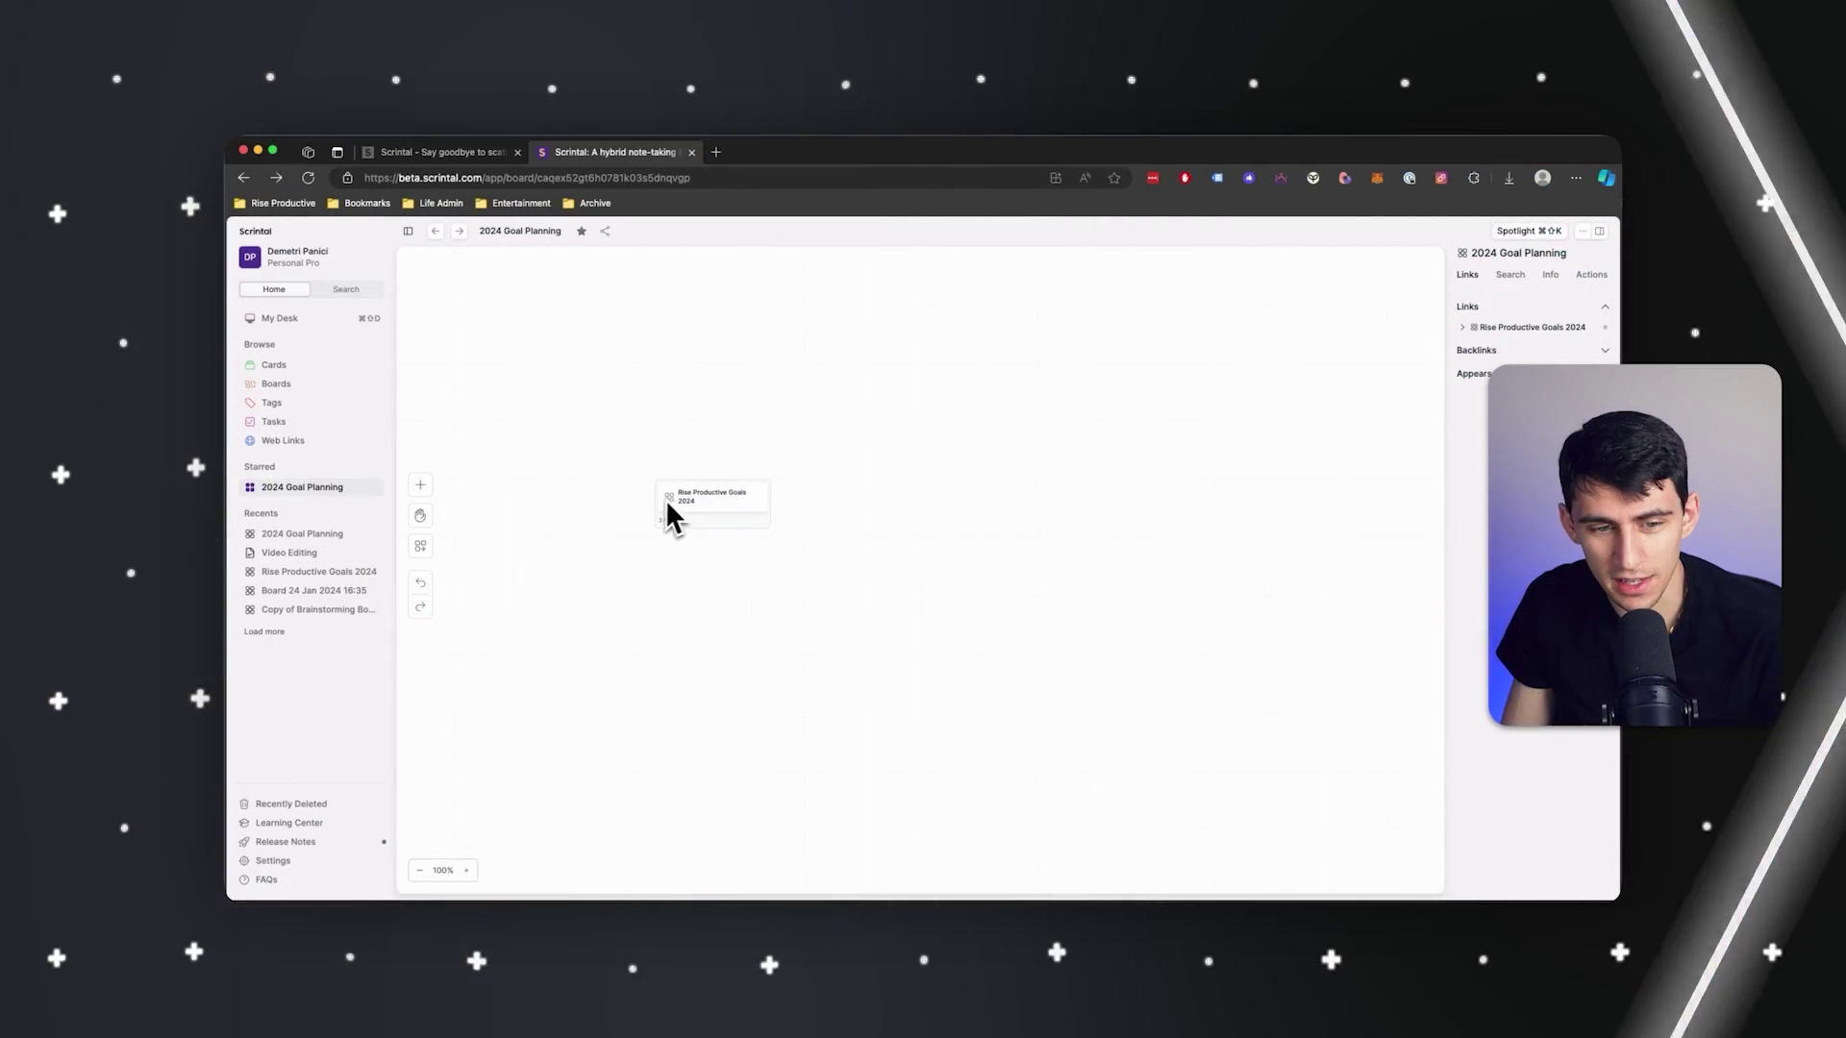
Duplicate the Rise Productive Goals 2024 board on the 2024 Goal Planning board.
left_click(699, 526)
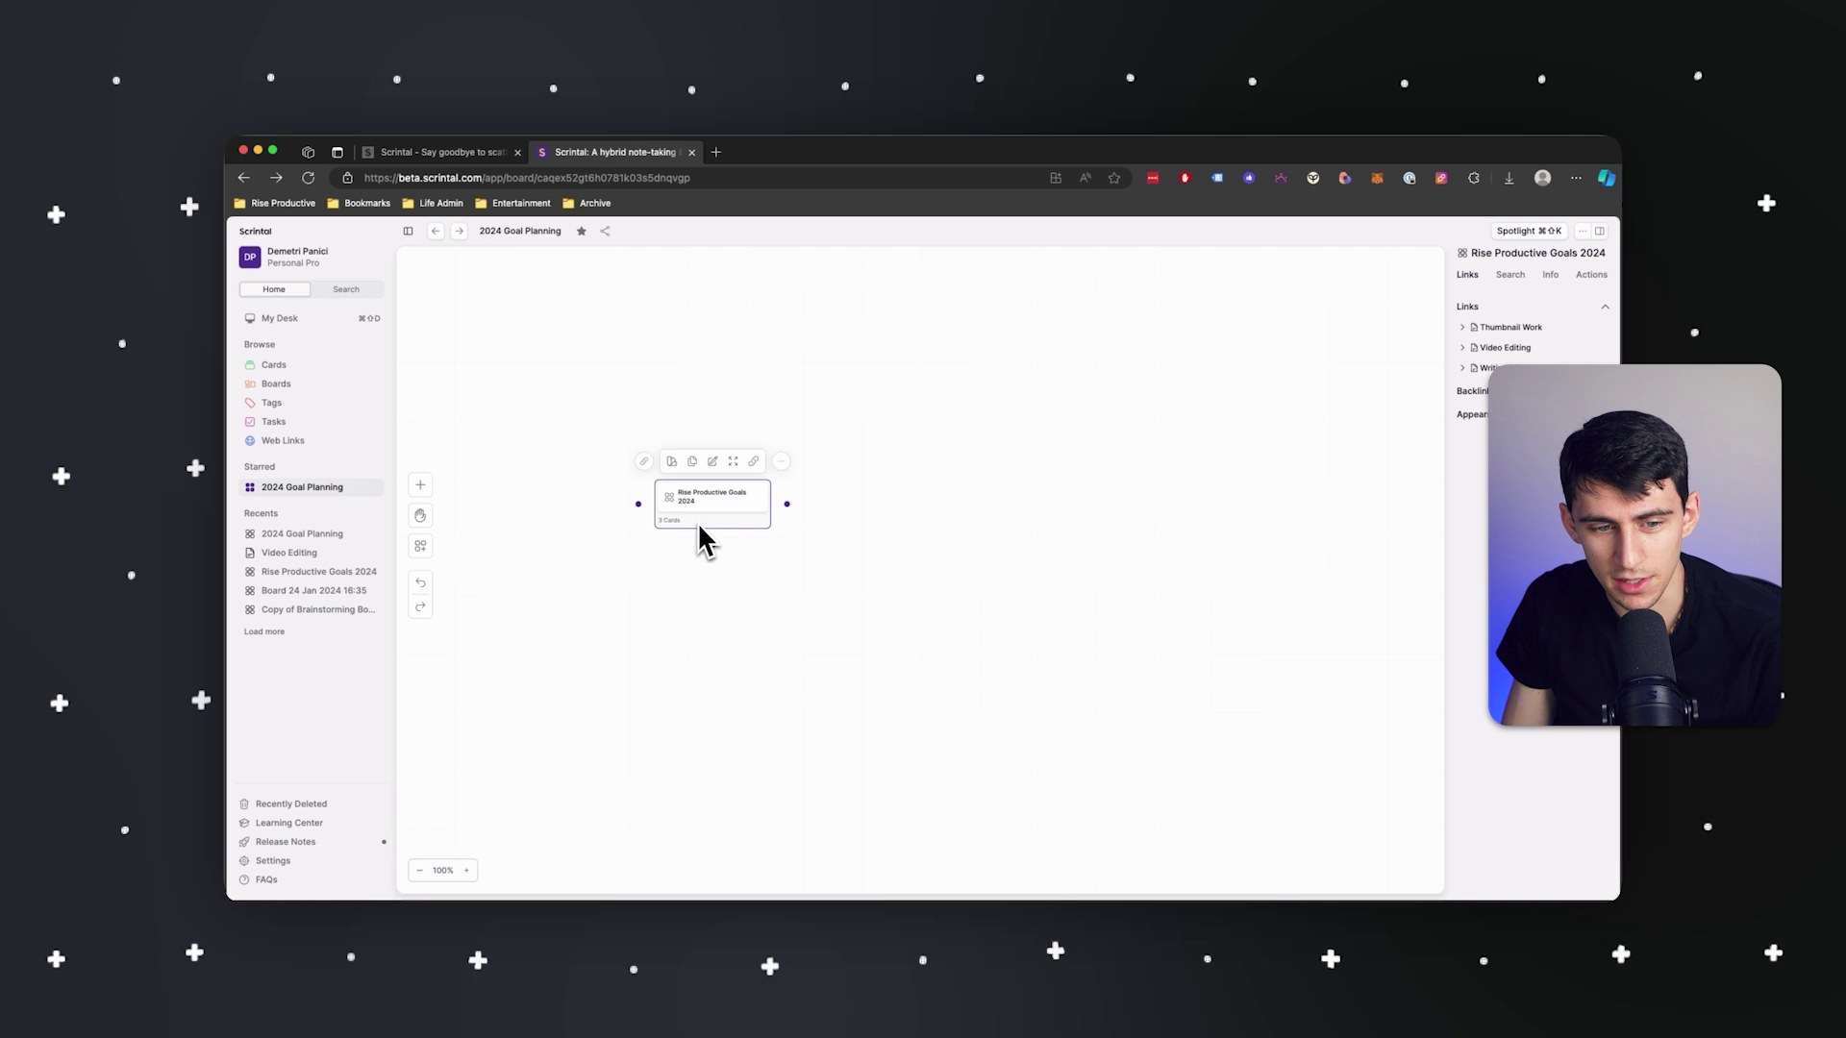
right_click(702, 529)
left_click(748, 583)
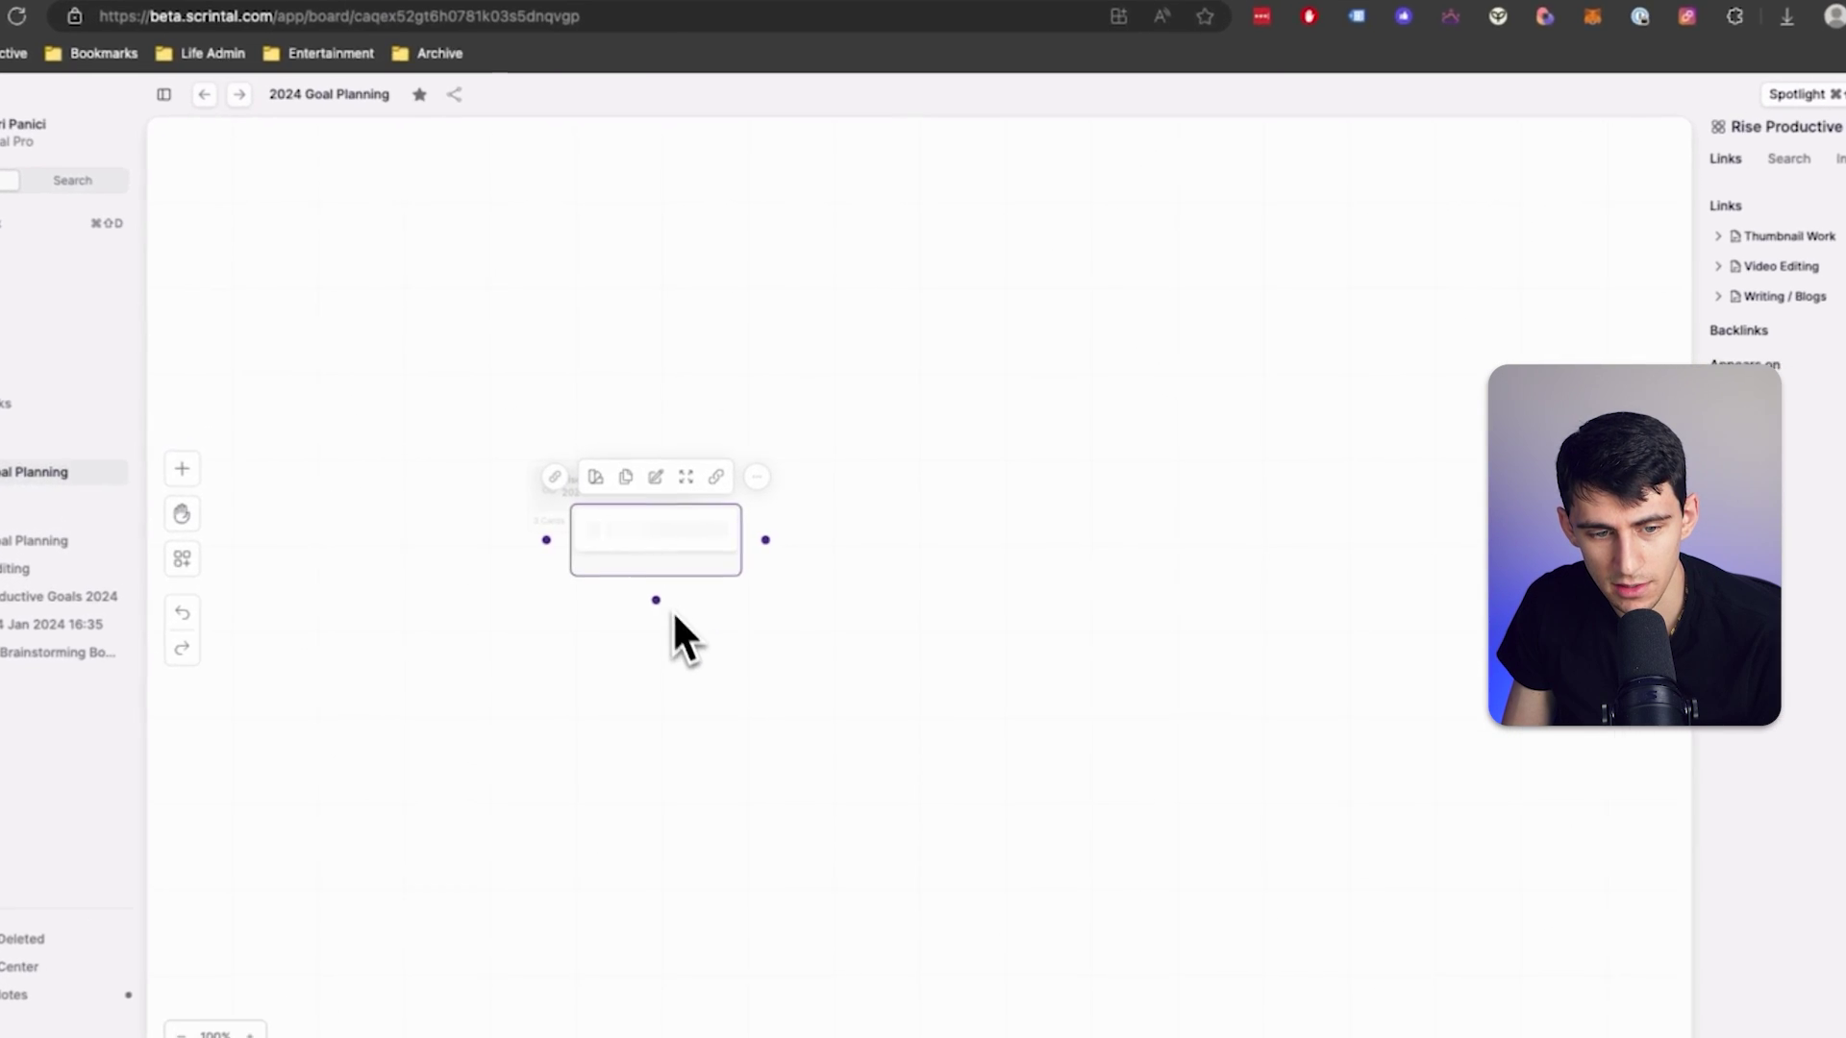
Place the duplicated Rise Productive Goals 2024 board beside the original and link it to the original.
left_click_drag(644, 543, 972, 495)
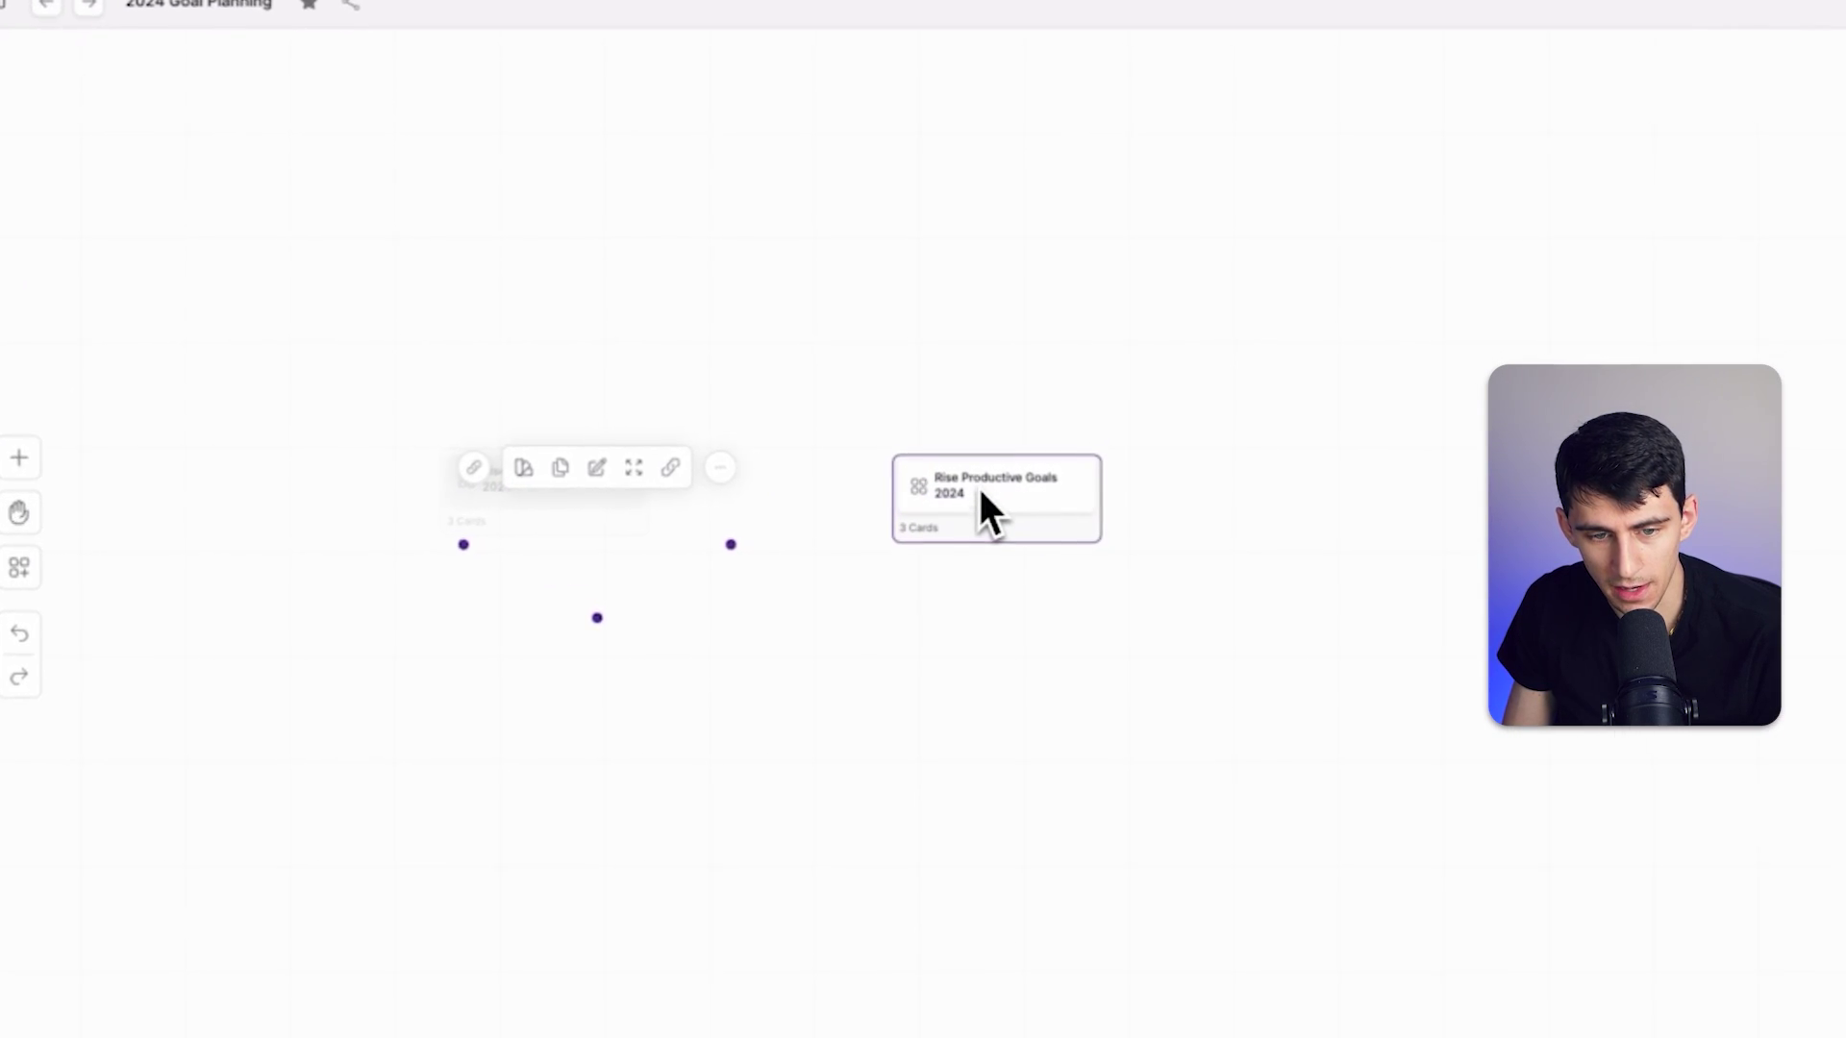
left_click_drag(620, 529, 504, 533)
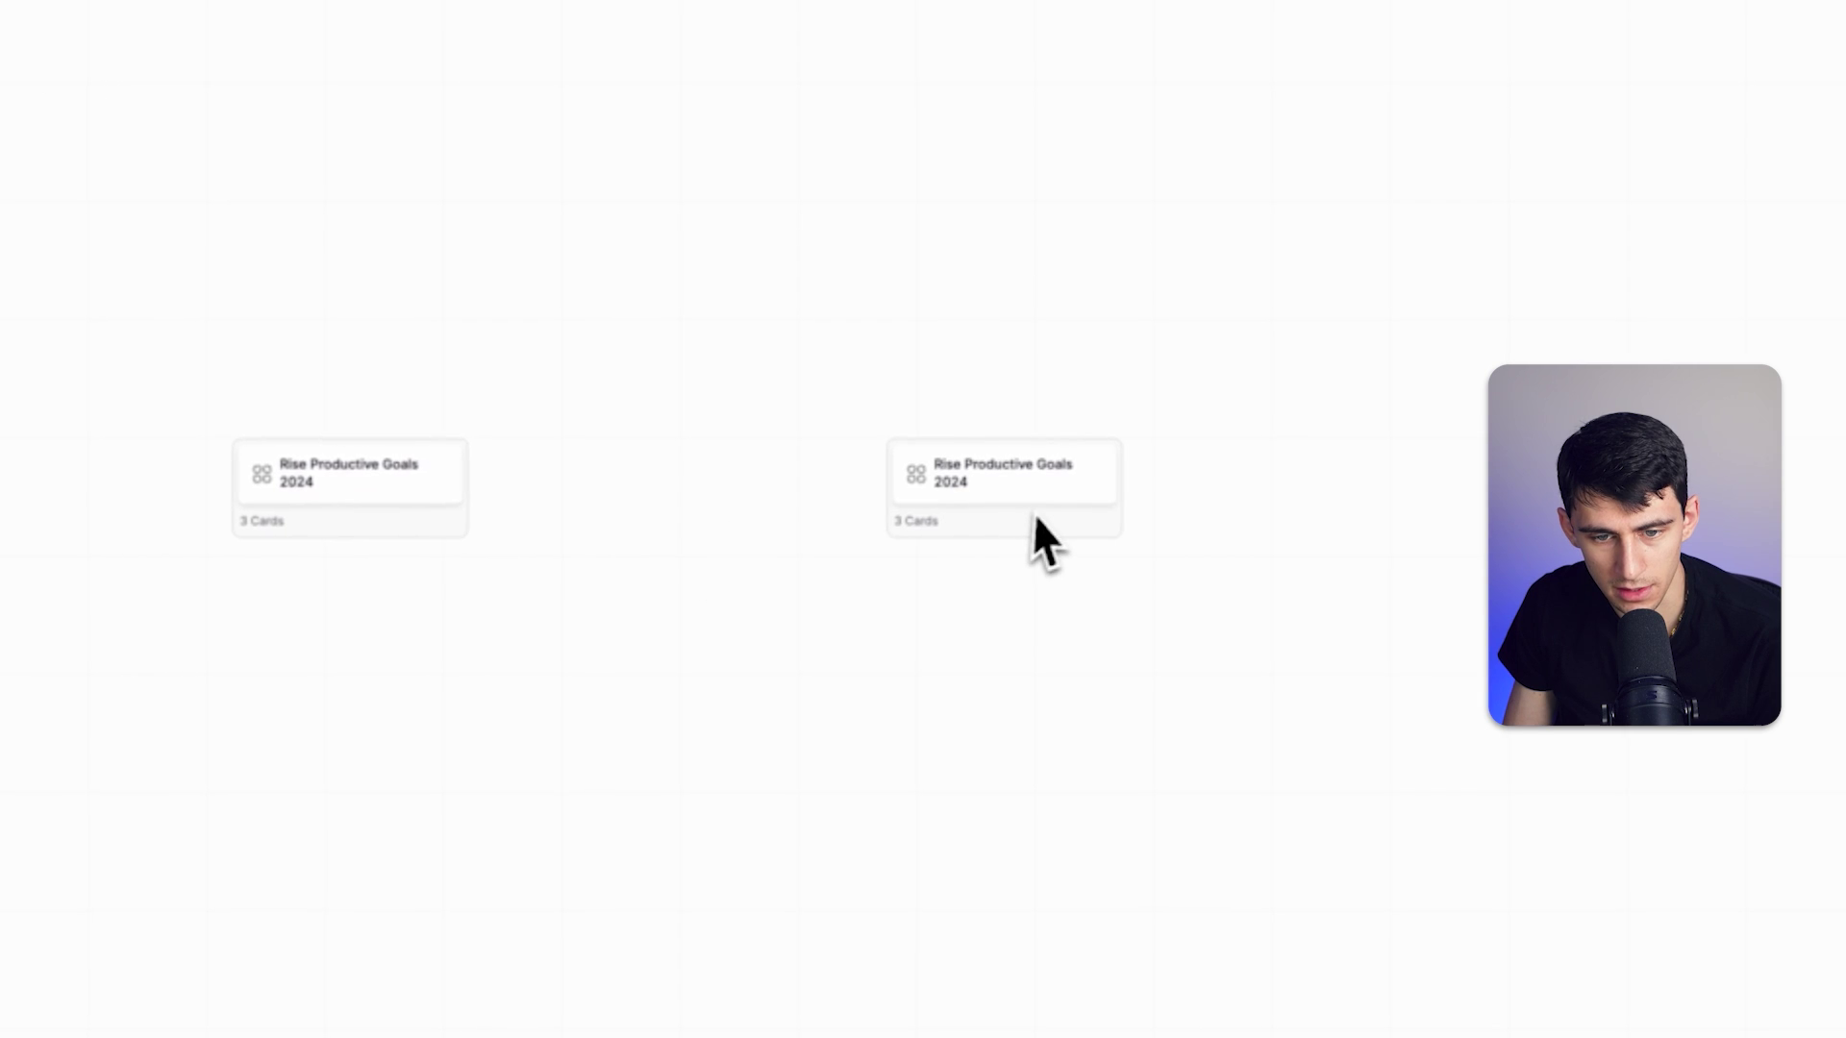
left_click_drag(845, 485, 375, 515)
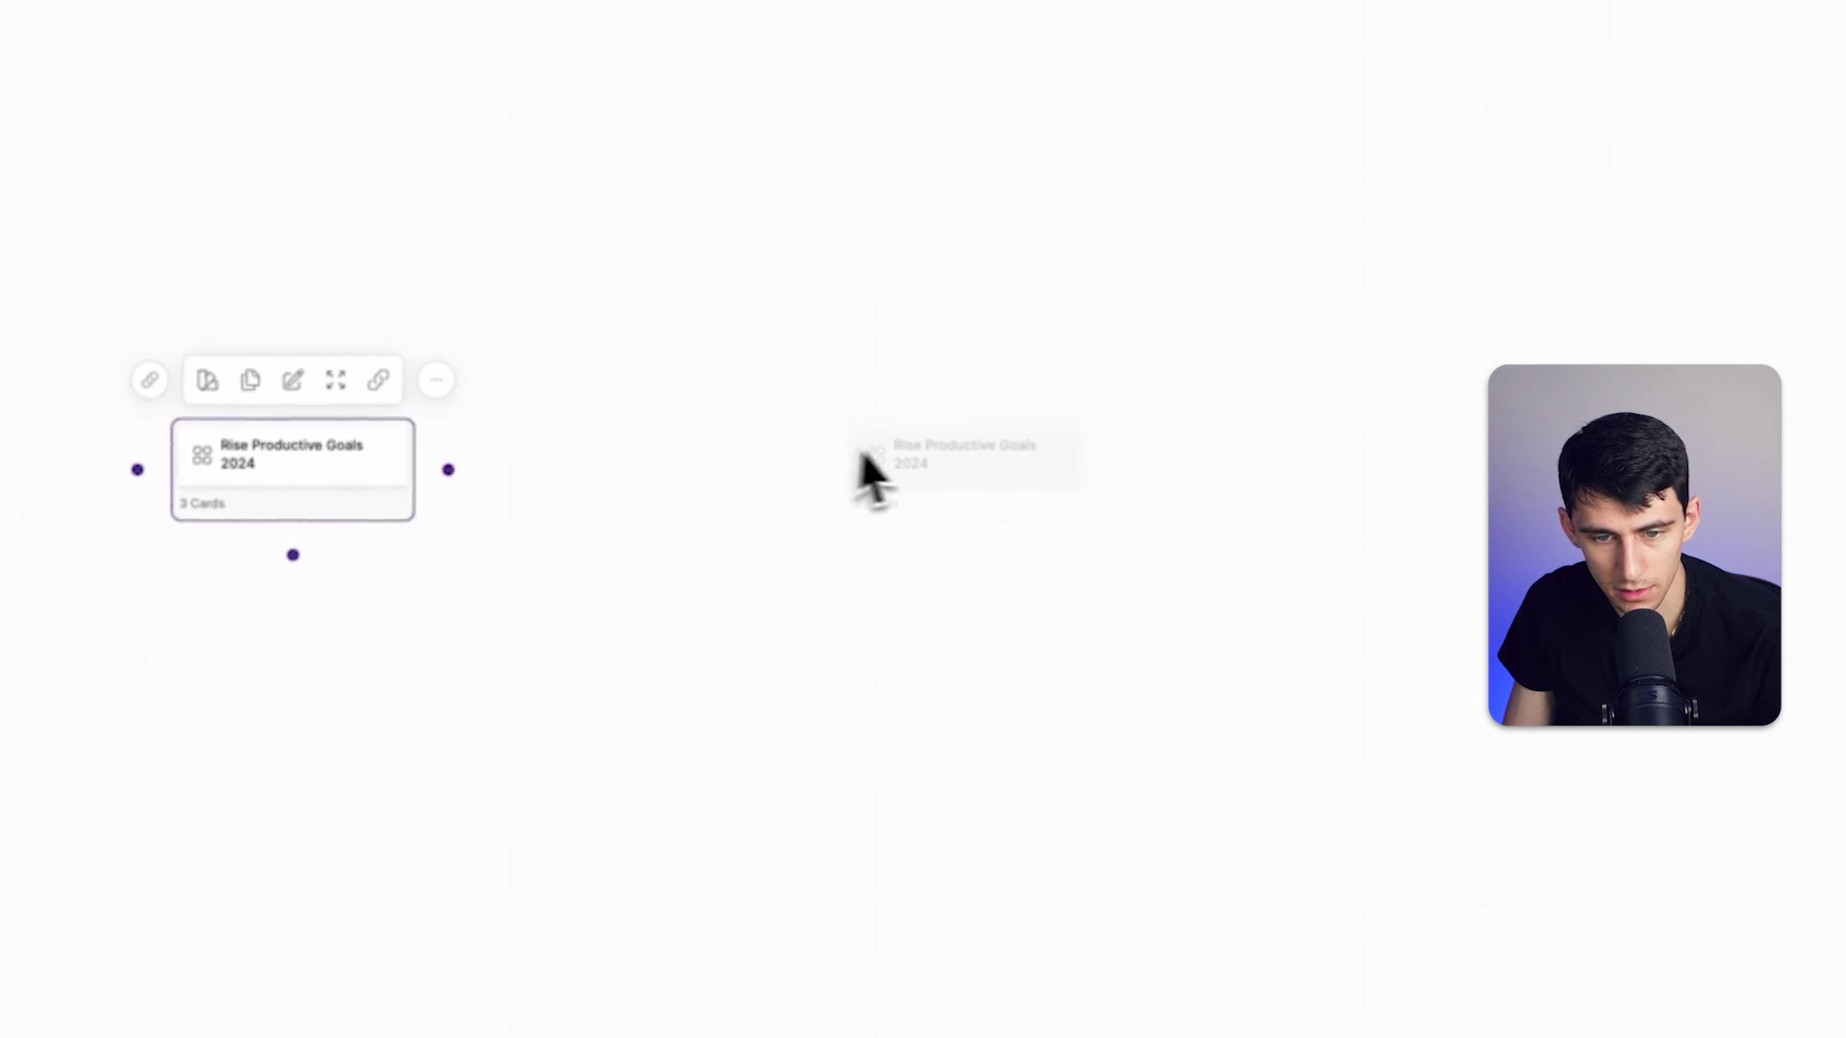
left_click(961, 687)
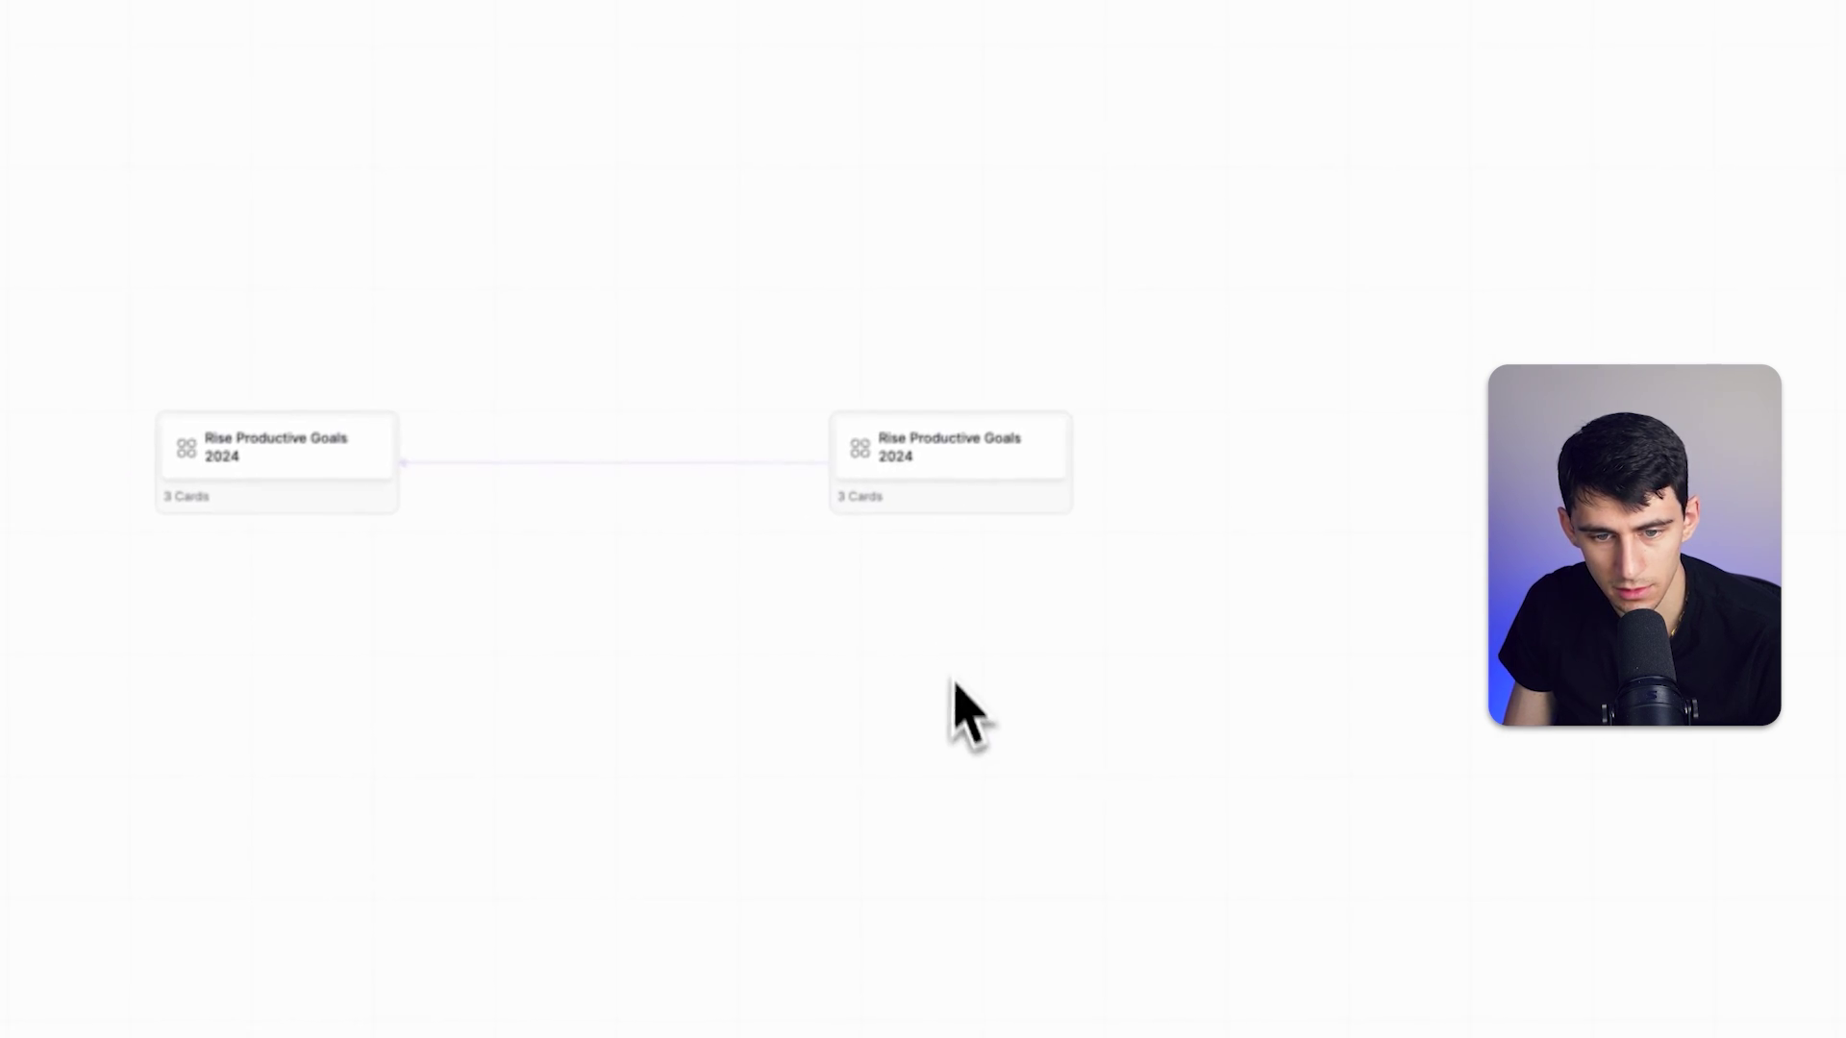
Duplicate the Rise Productive Goals 2024 board again, place the copy at the end of the row, and link it to the middle board.
right_click(870, 419)
left_click(882, 531)
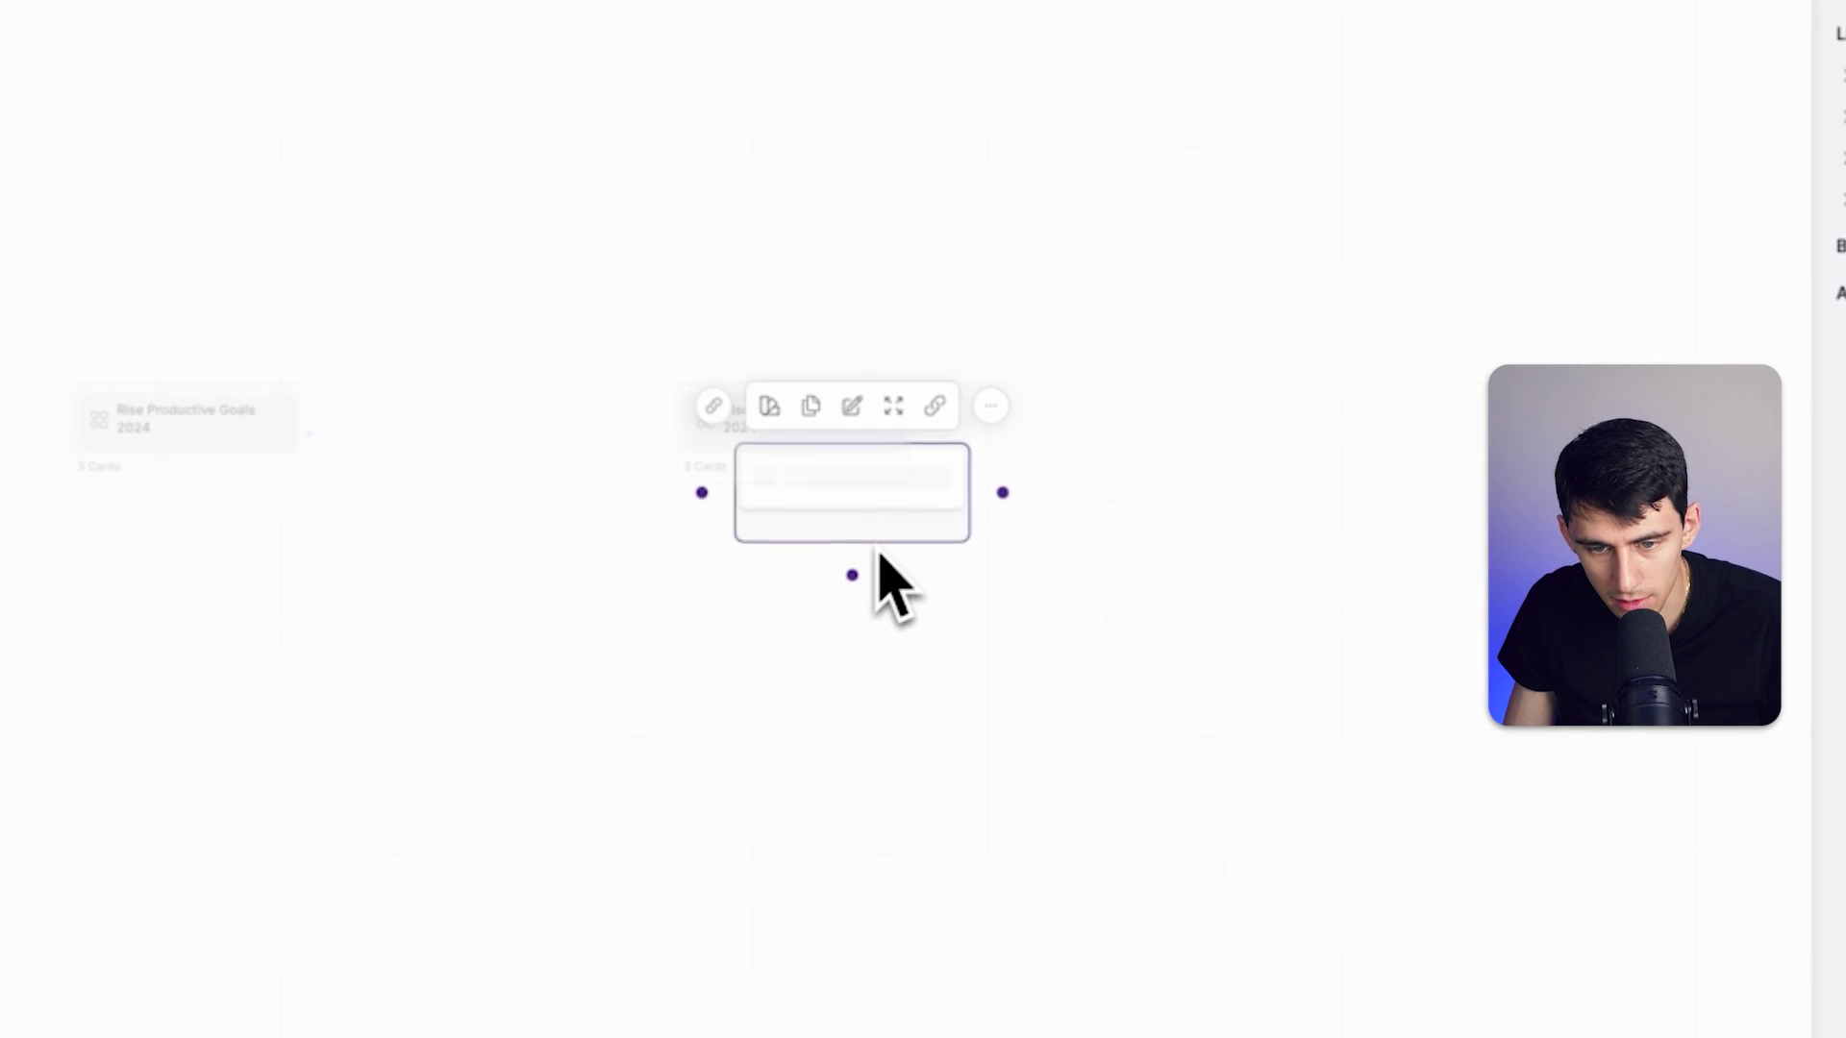
left_click(1183, 469)
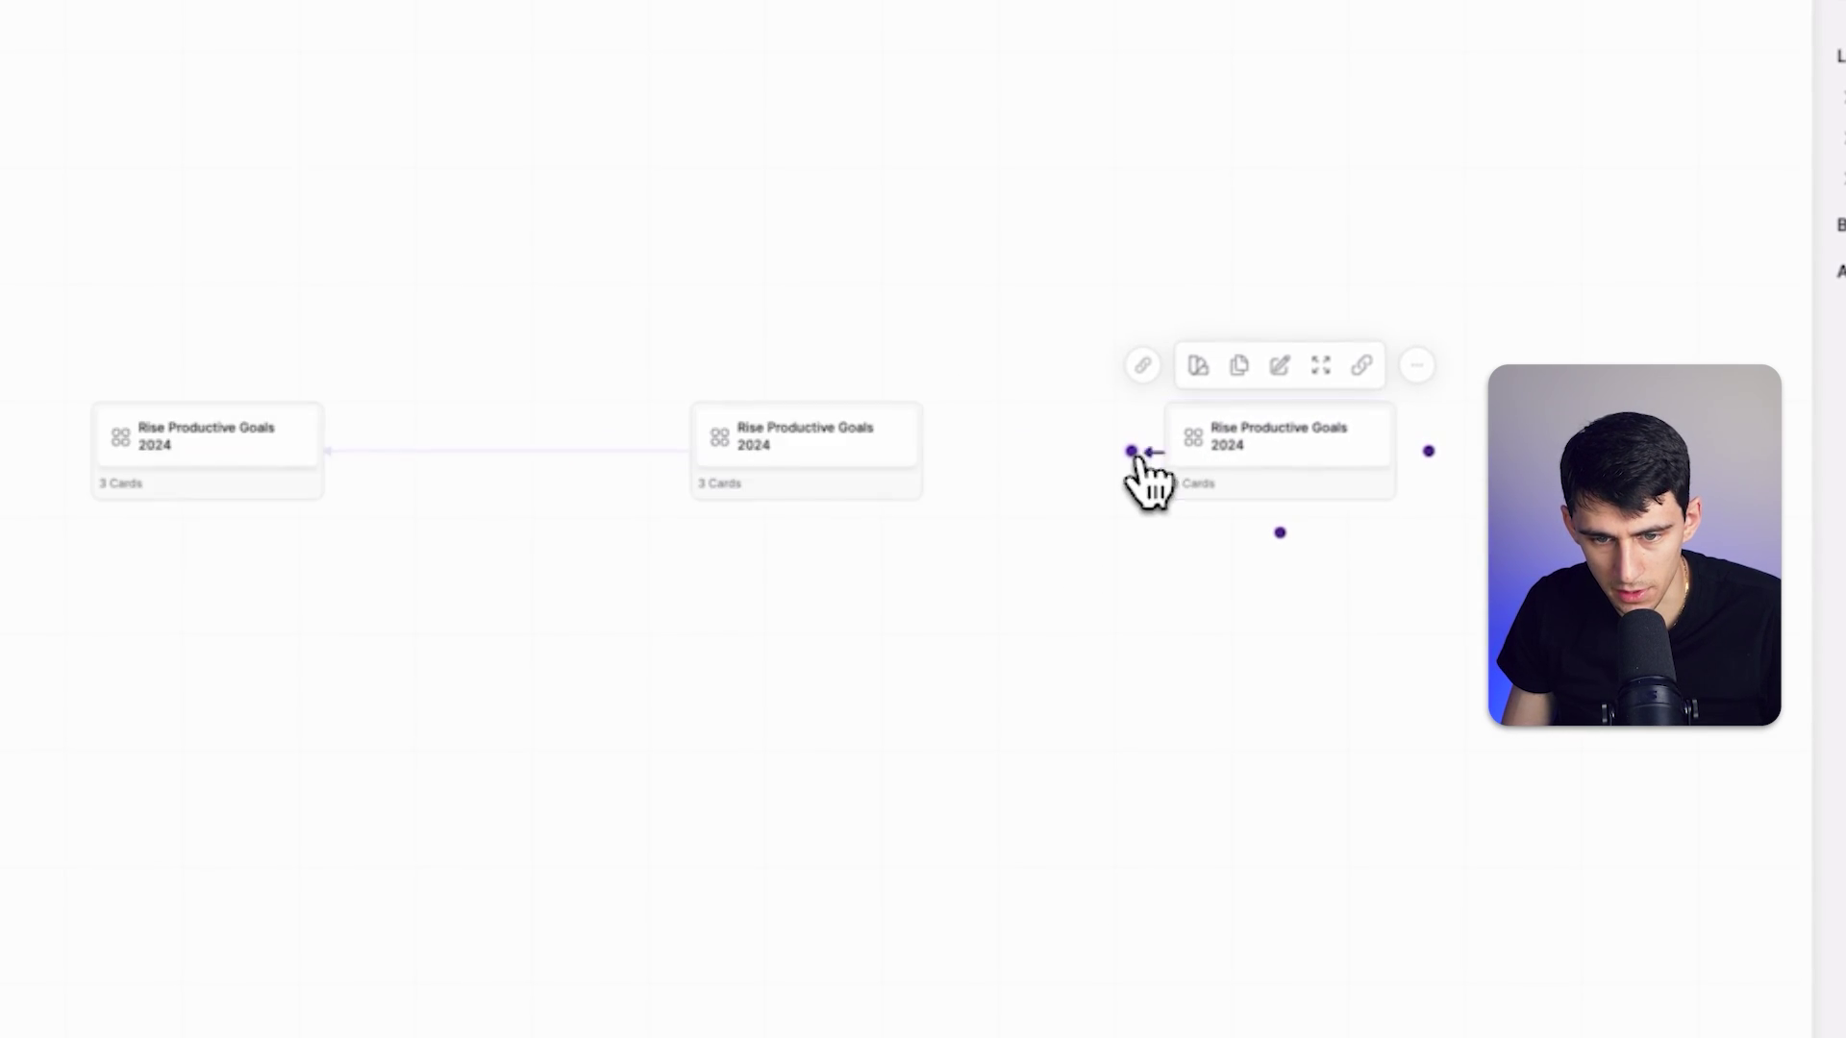
left_click_drag(1130, 456, 962, 466)
Open the middle board in the row on 2024 Goal Planning and rename it Personal Goals.
left_click(795, 482)
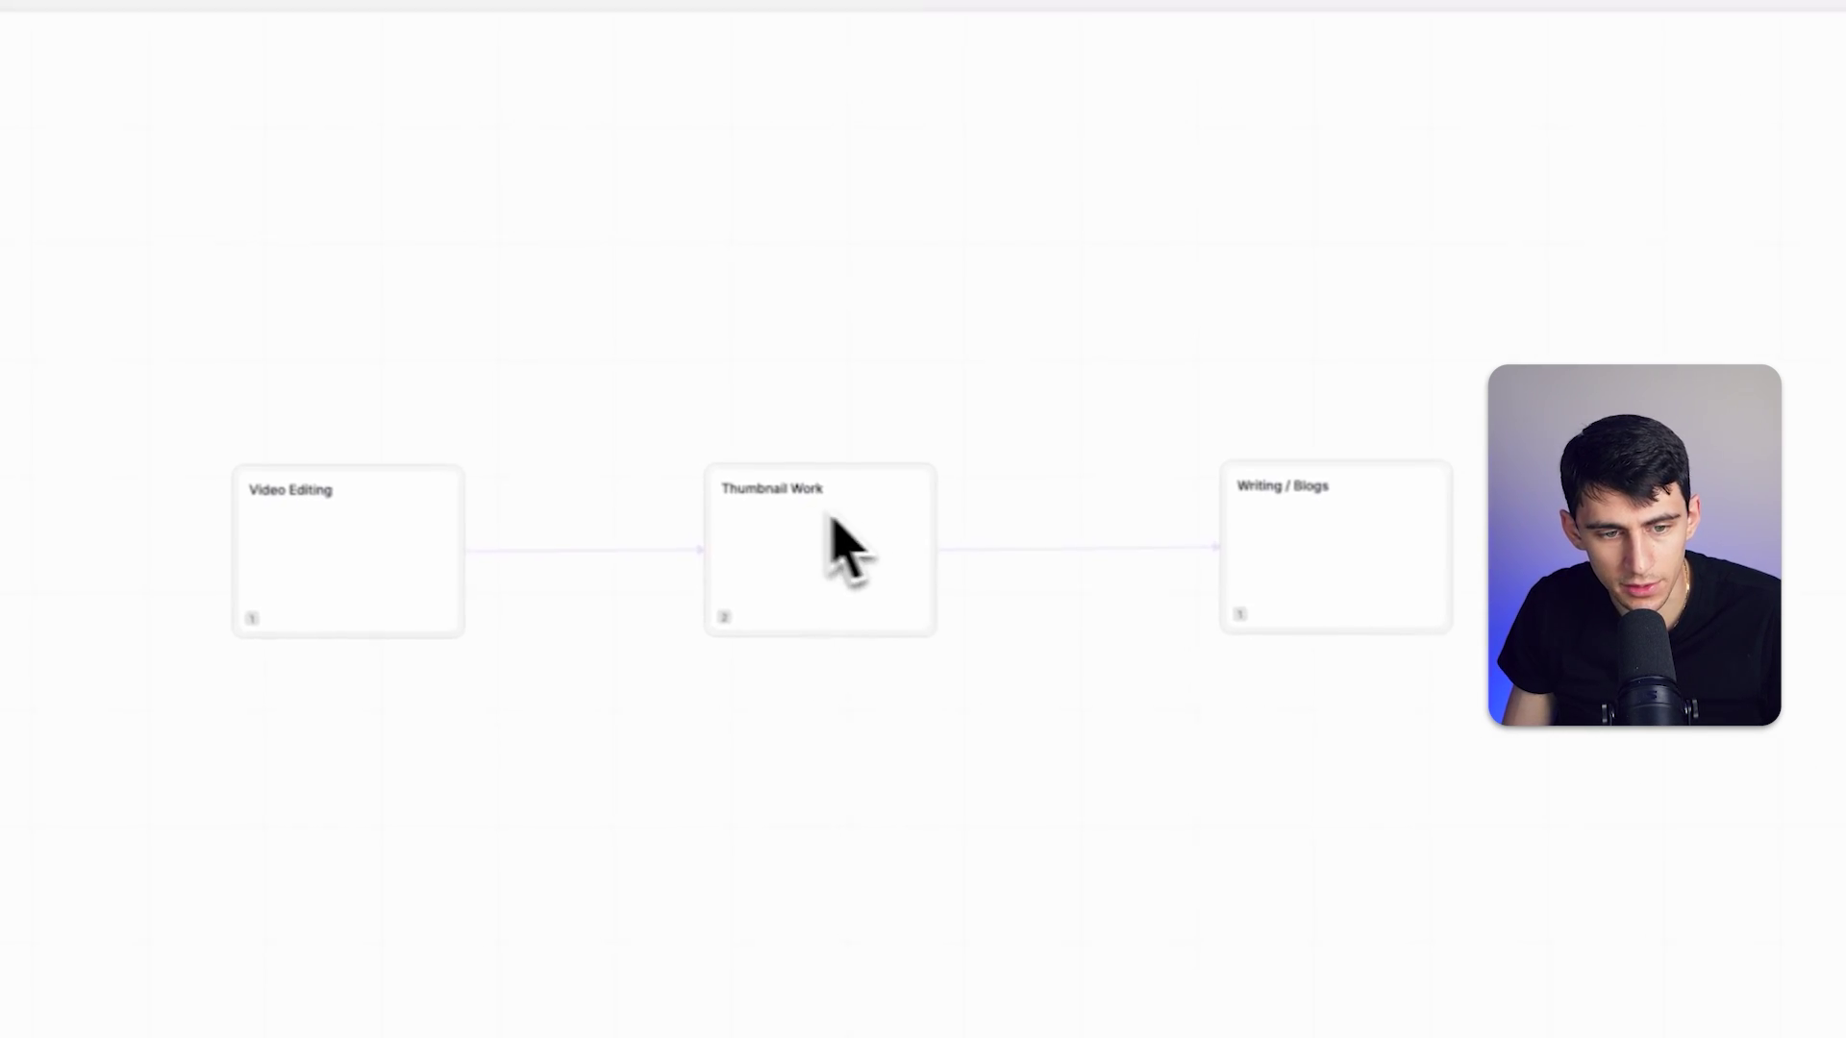
key("super+bracketleft")
left_click(907, 546)
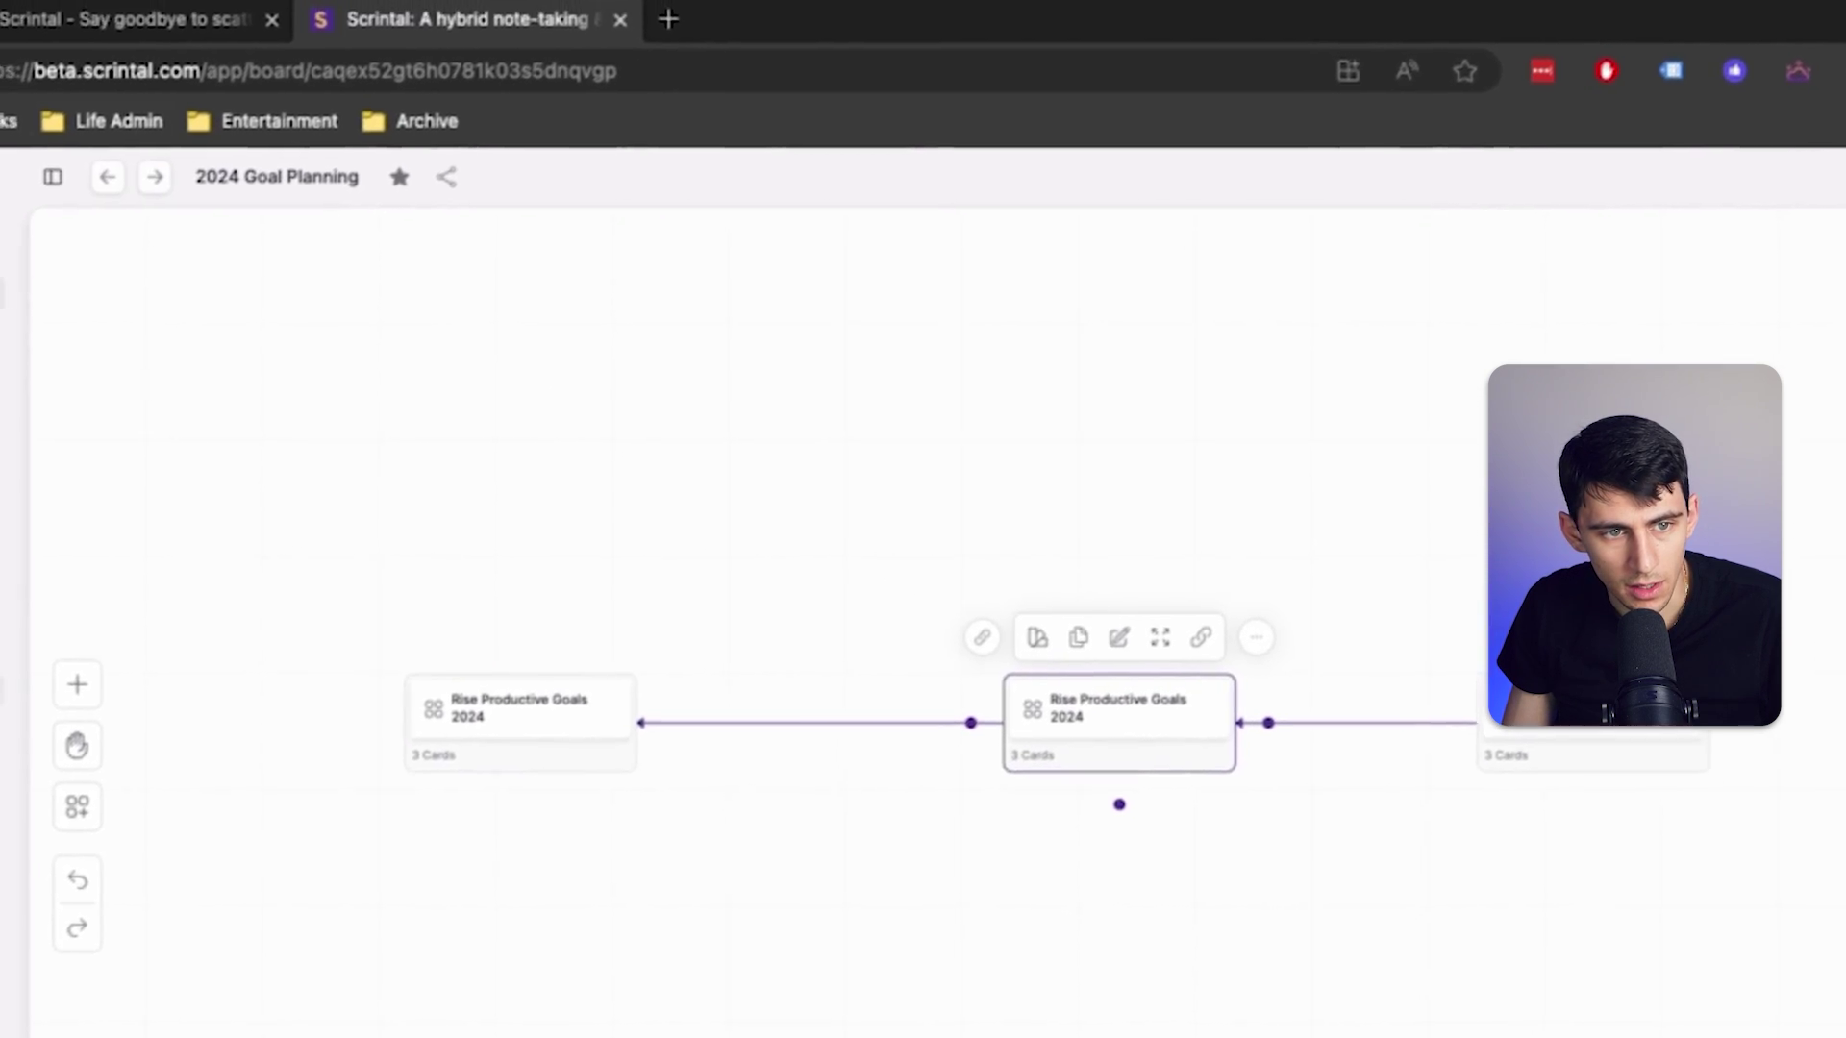
left_click(1117, 716)
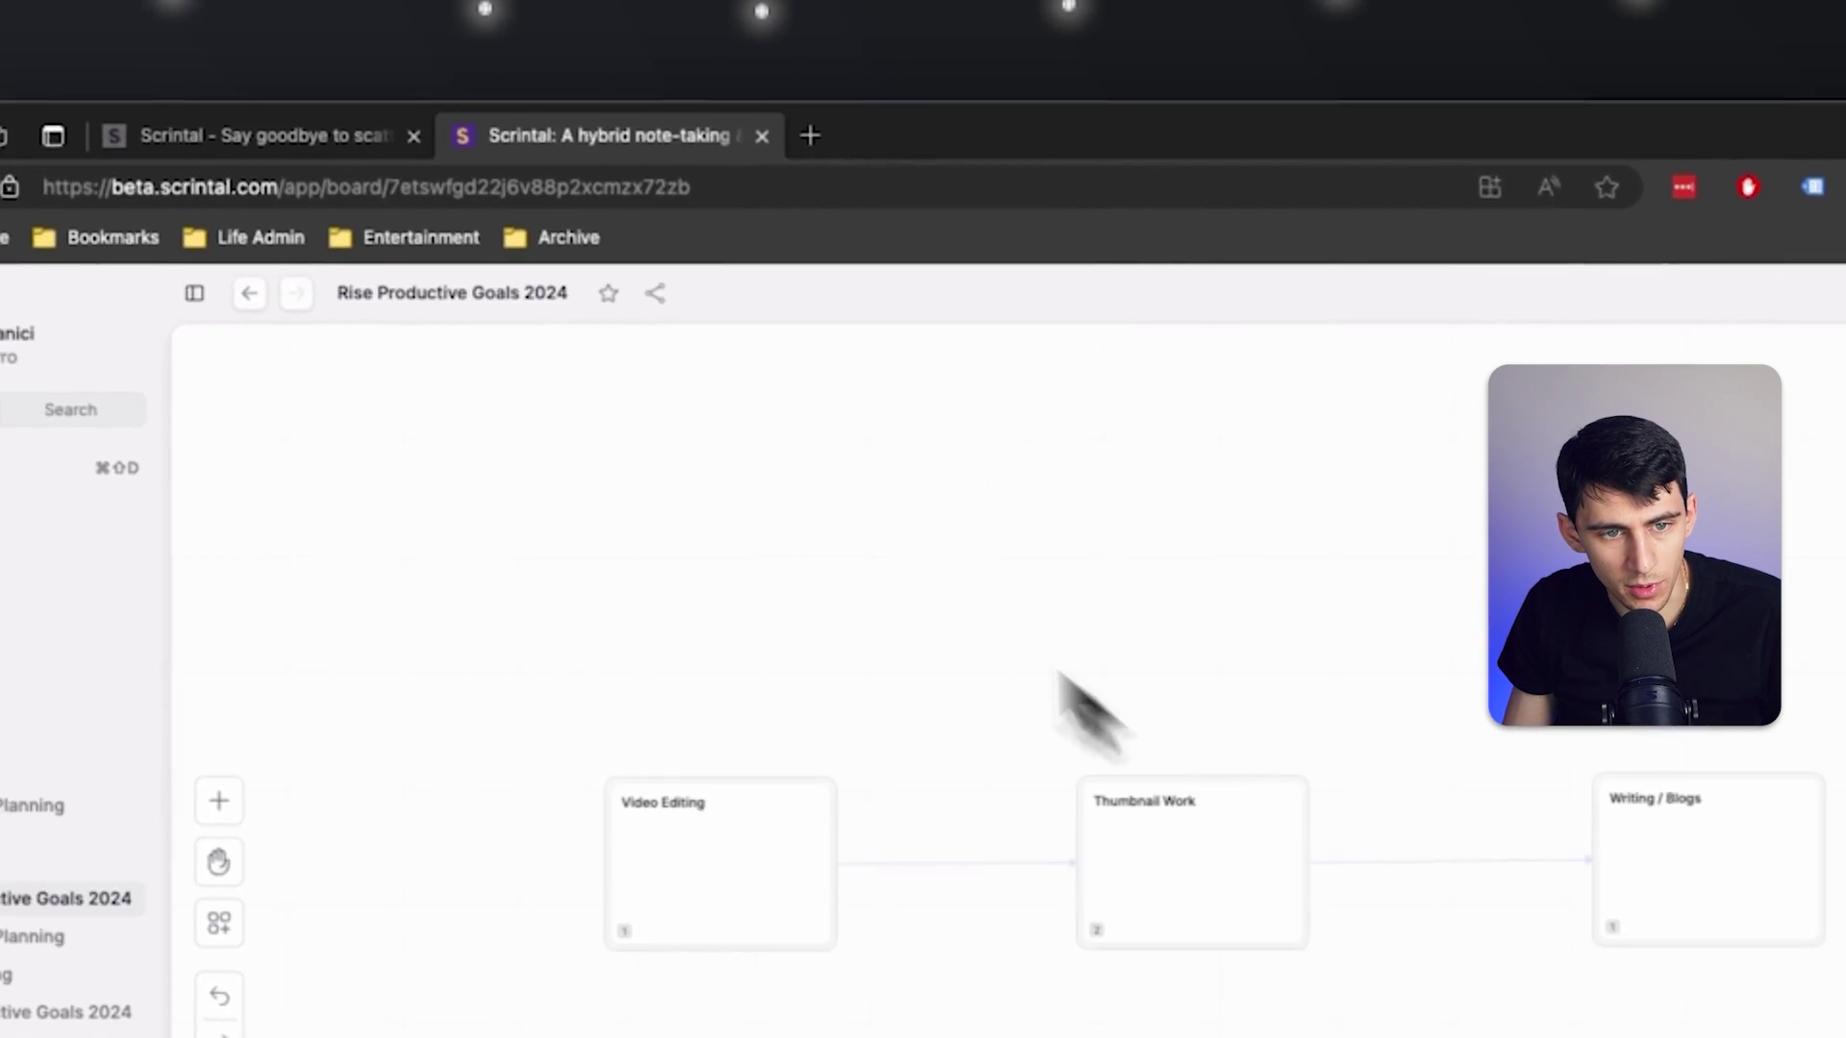
triple_click(501, 348)
type("Personal Goals")
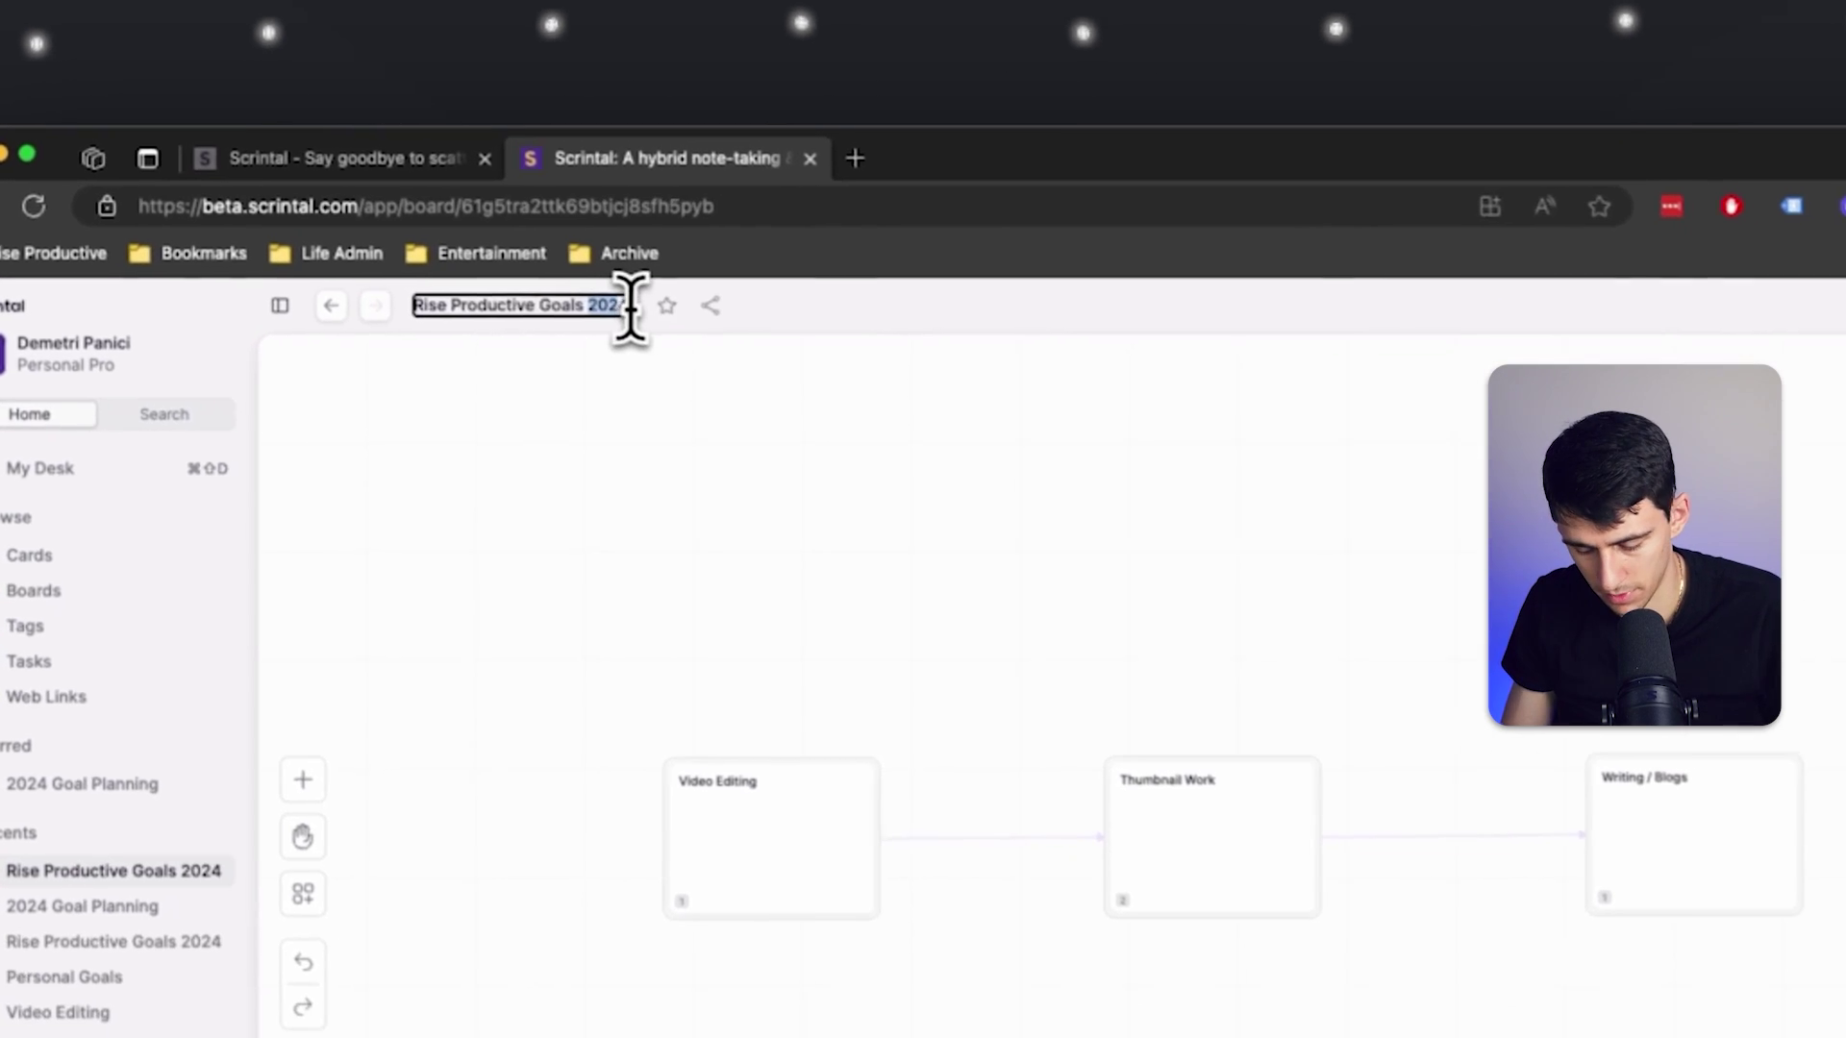
Shorten the original board's name to Rise Productive Goals by removing the year.
key("BackSpace")
key("BackSpace")
key("BackSpace")
key("BackSpace")
key("BackSpace")
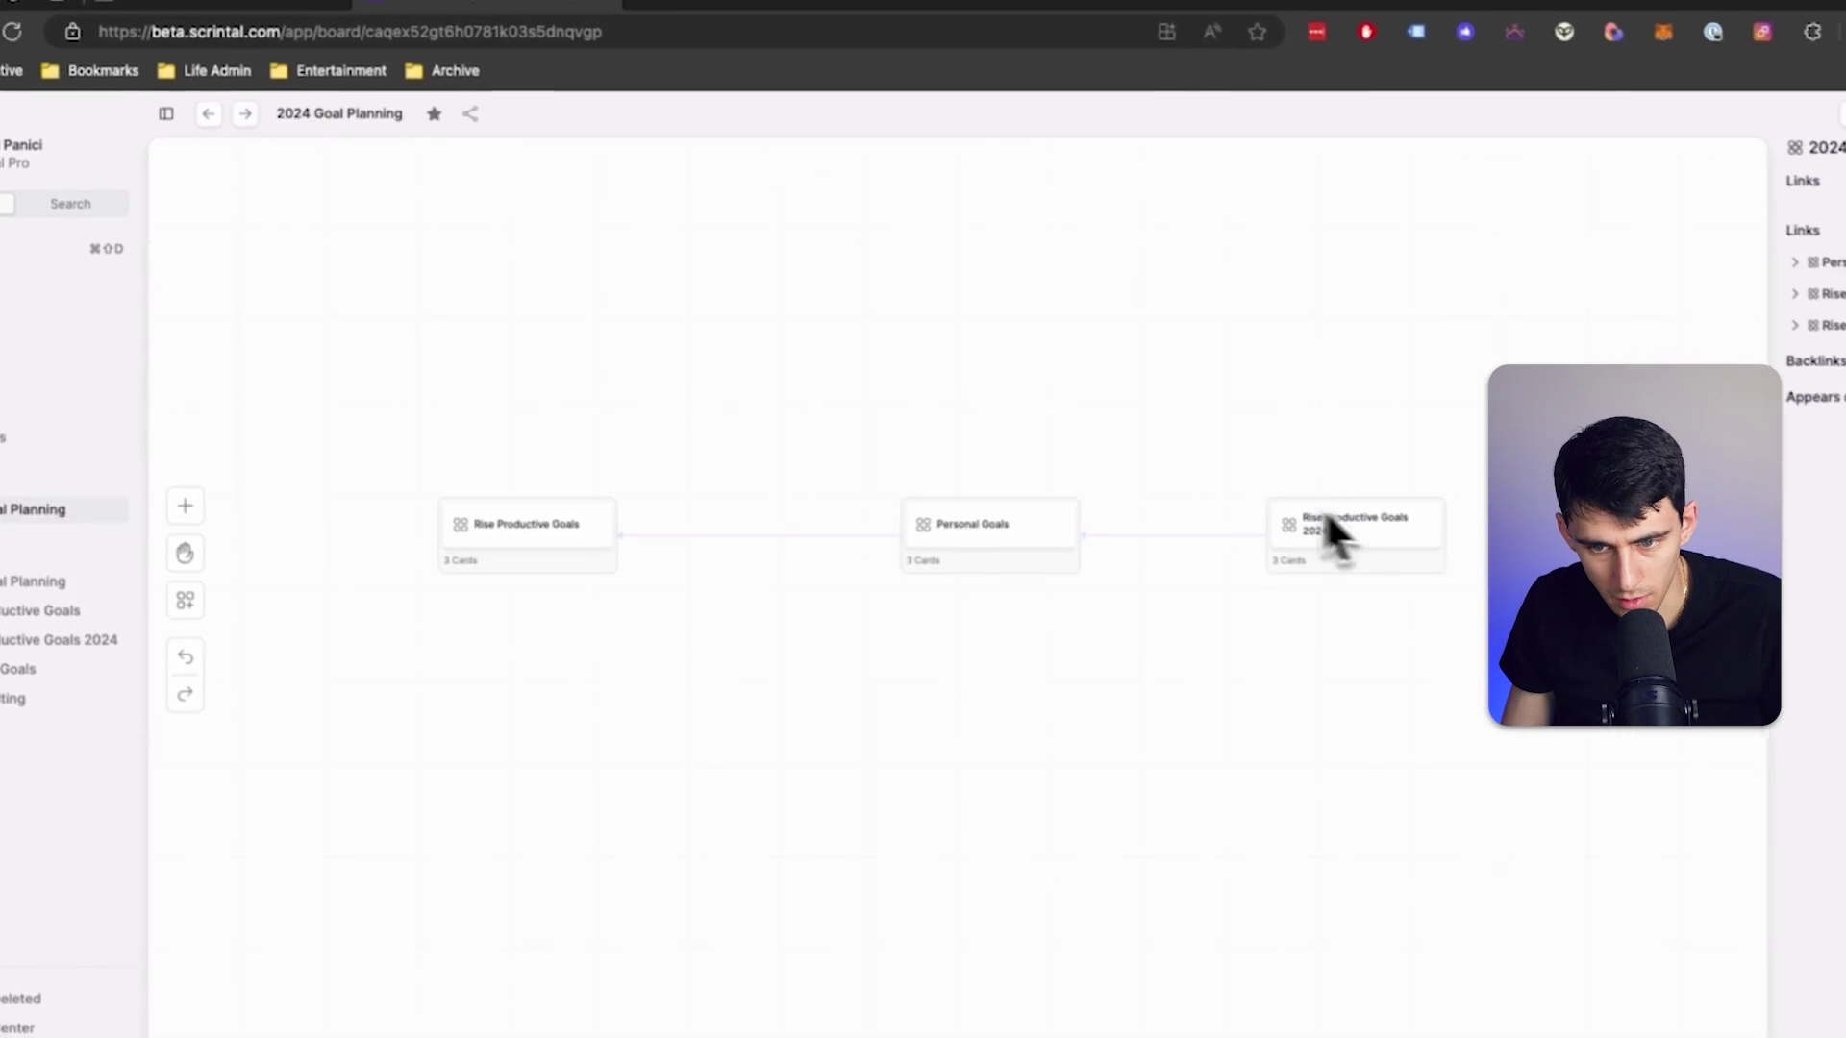
Open the third board in the row and rename it Growth / Health, giving the middle board the same name.
double_click(1273, 503)
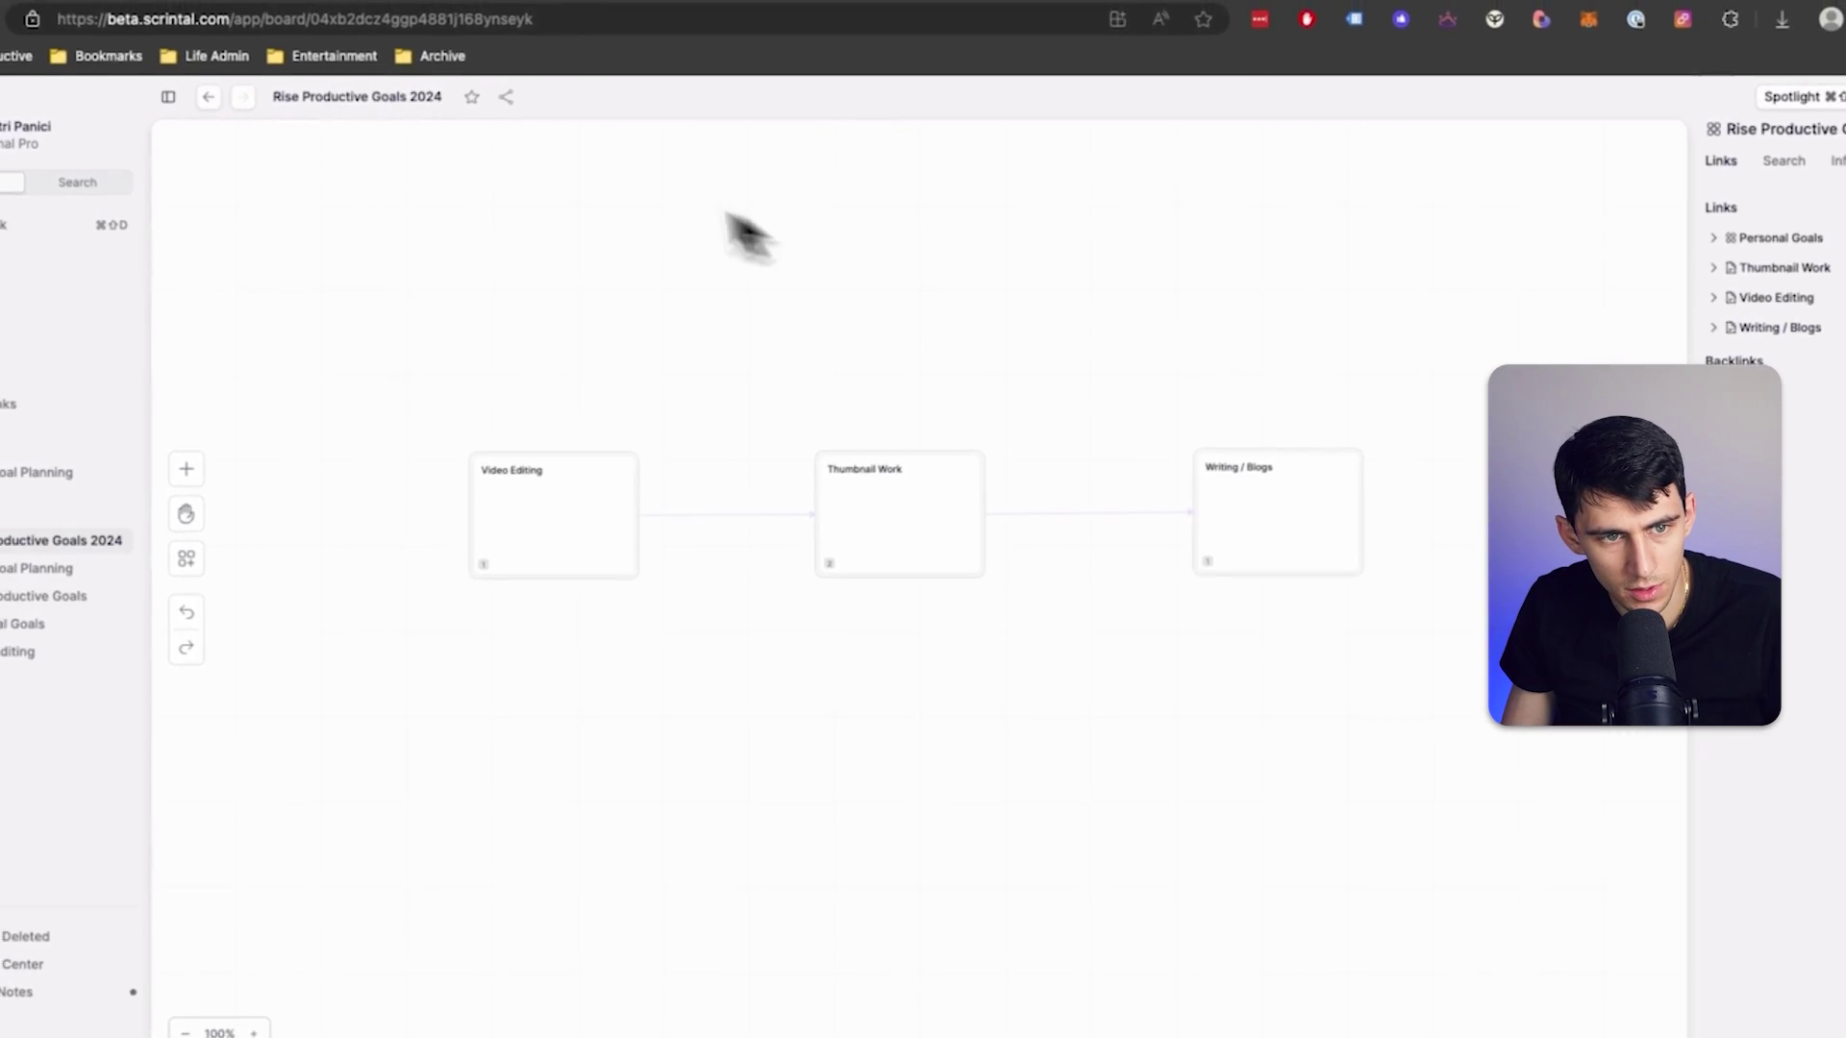
triple_click(355, 125)
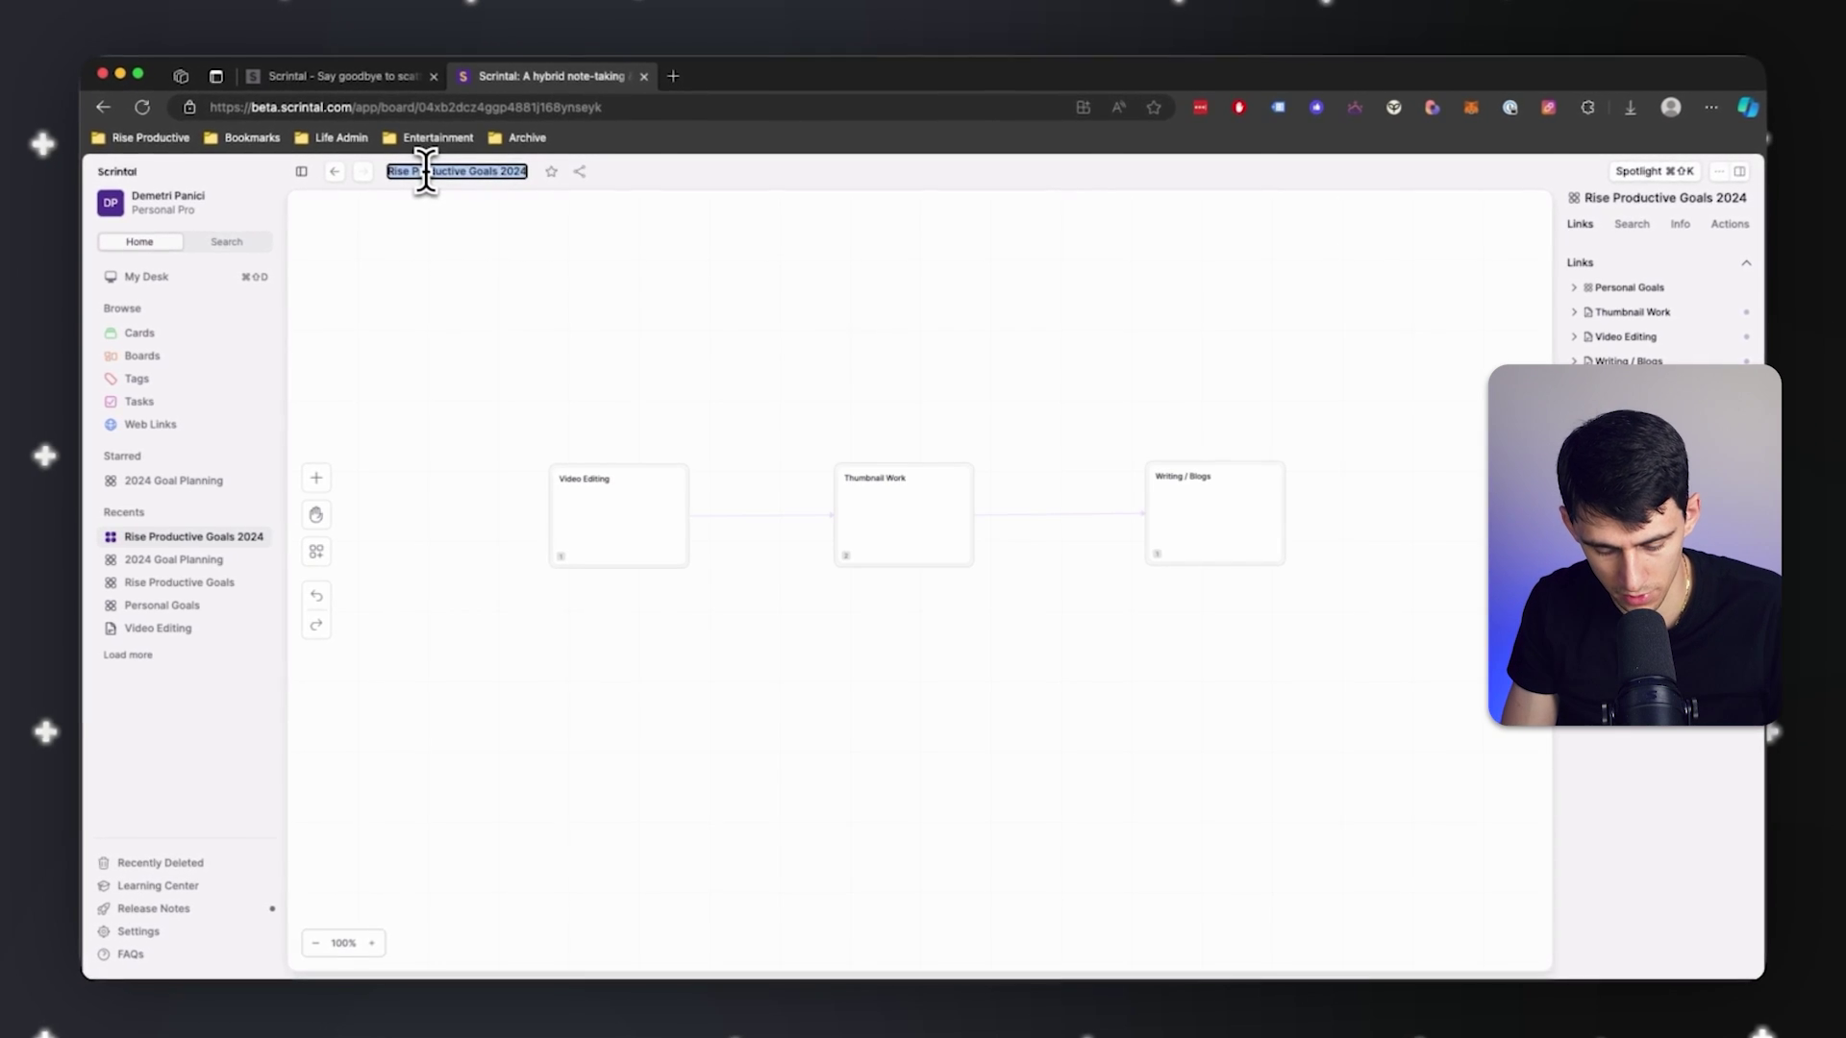
type("Growth Health")
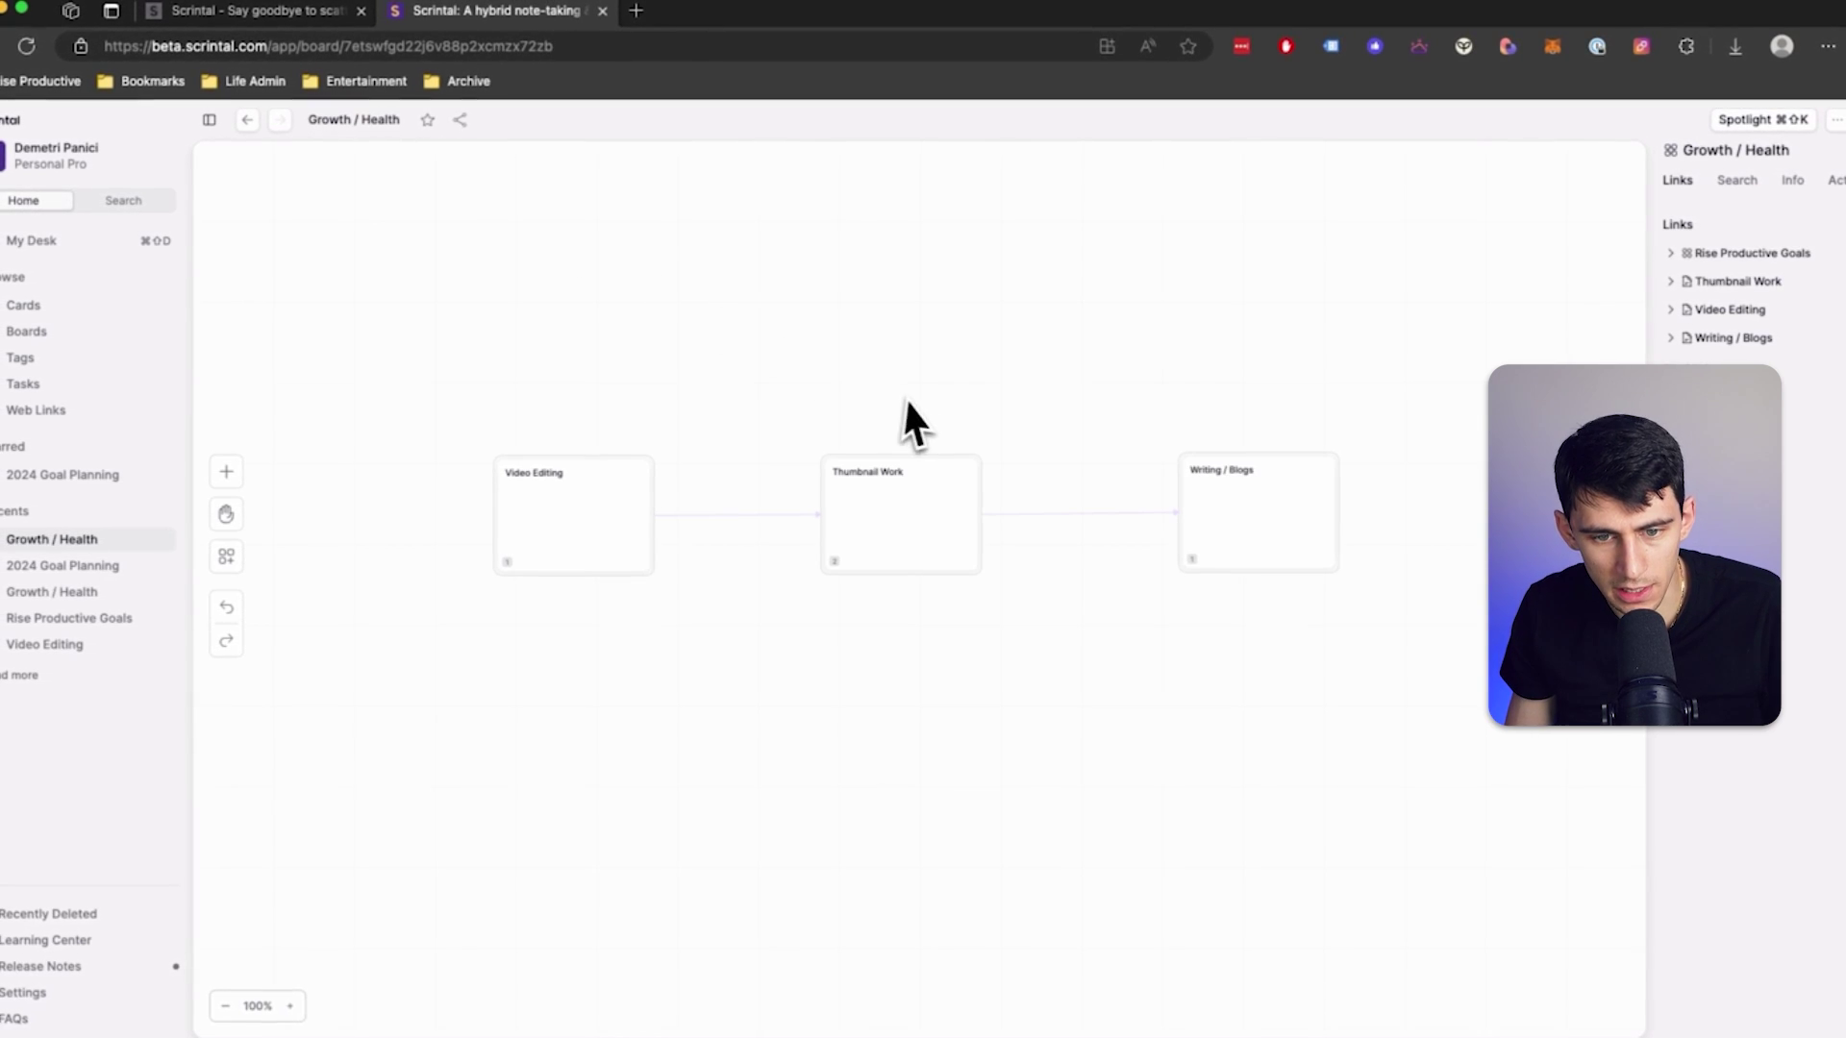
Open the third board from 2024 Goal Planning and rename it Fun / Personal.
key("super+[")
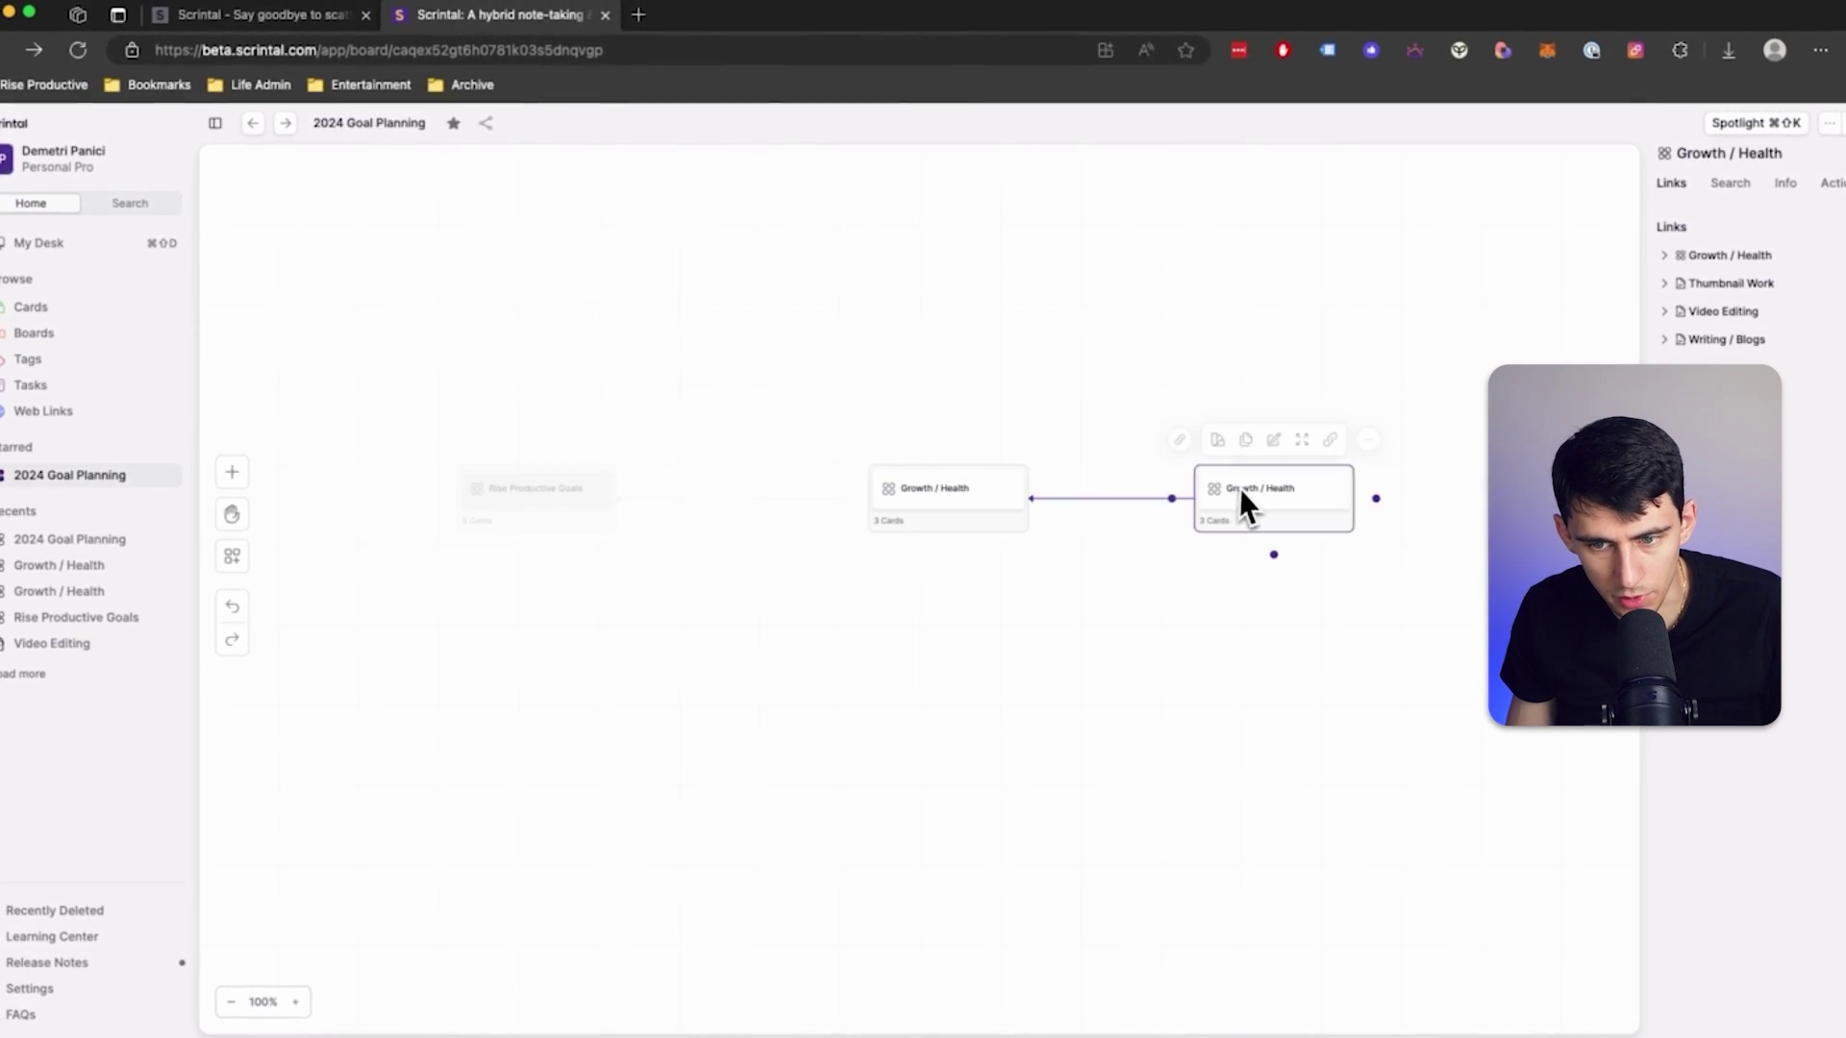
double_click(1241, 495)
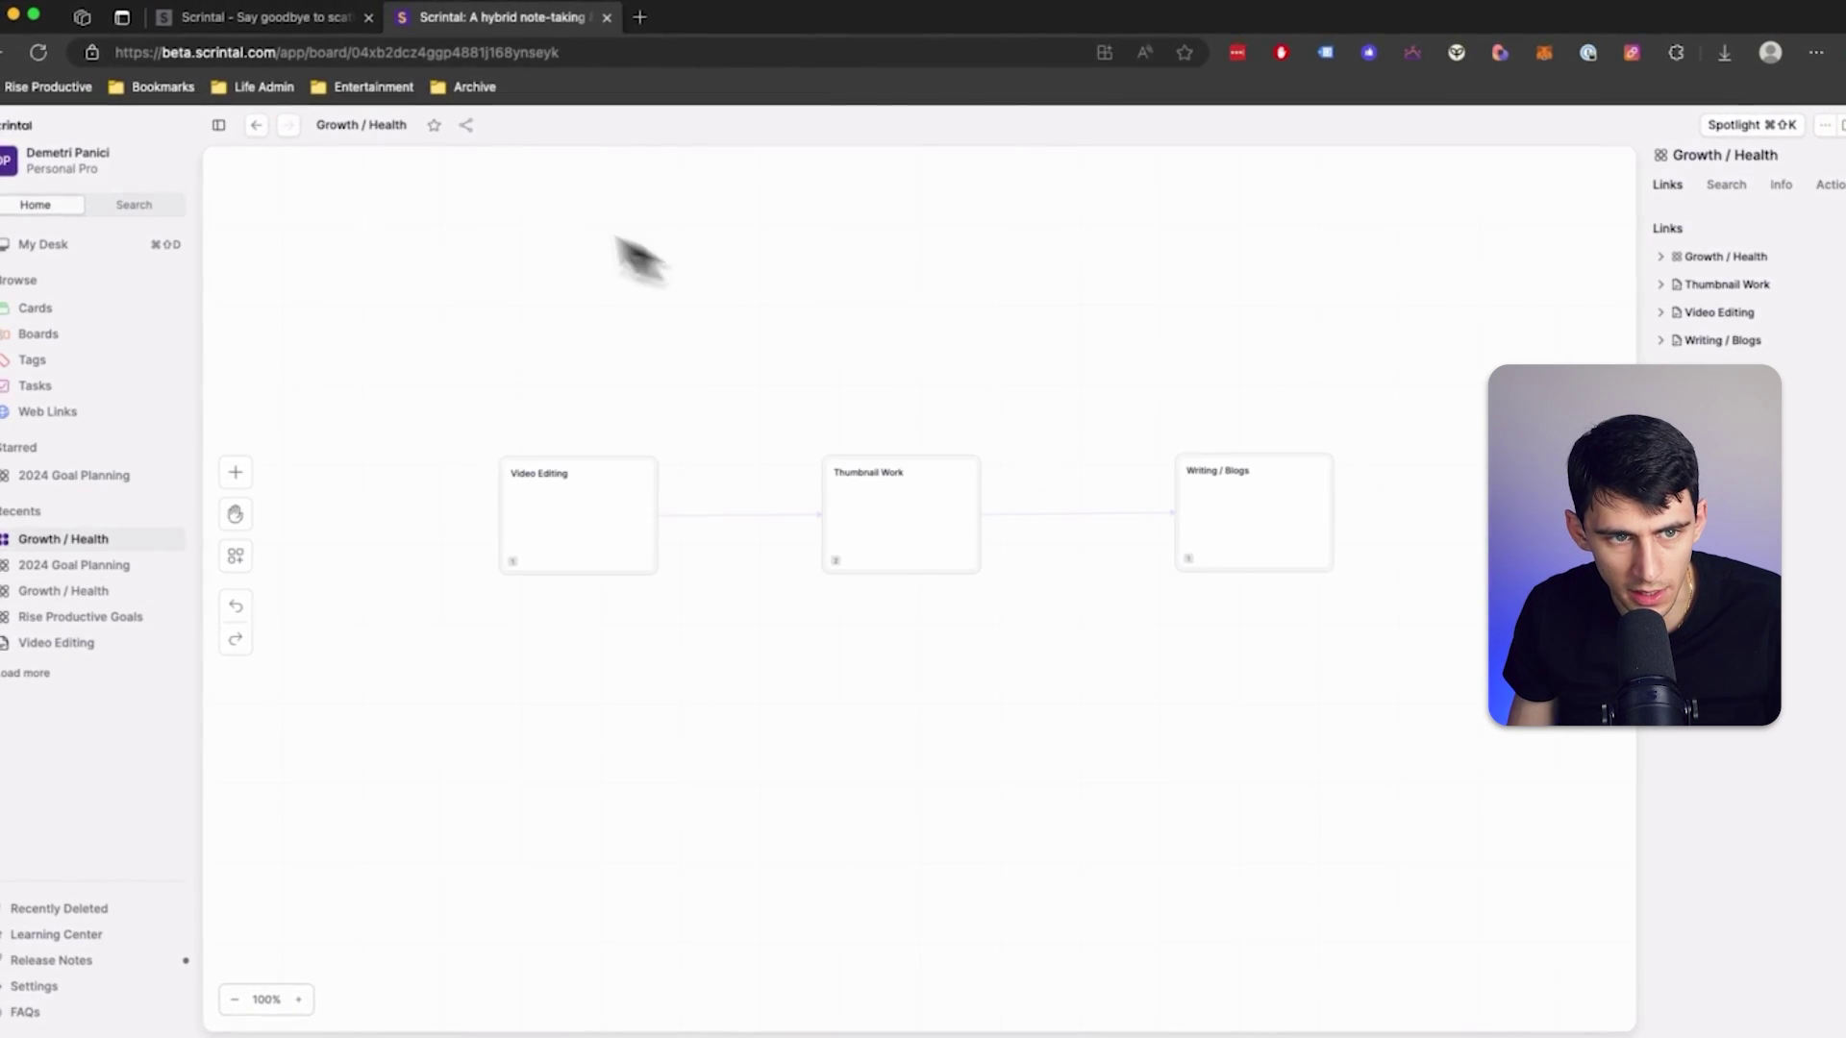
left_click(402, 138)
type("Fun")
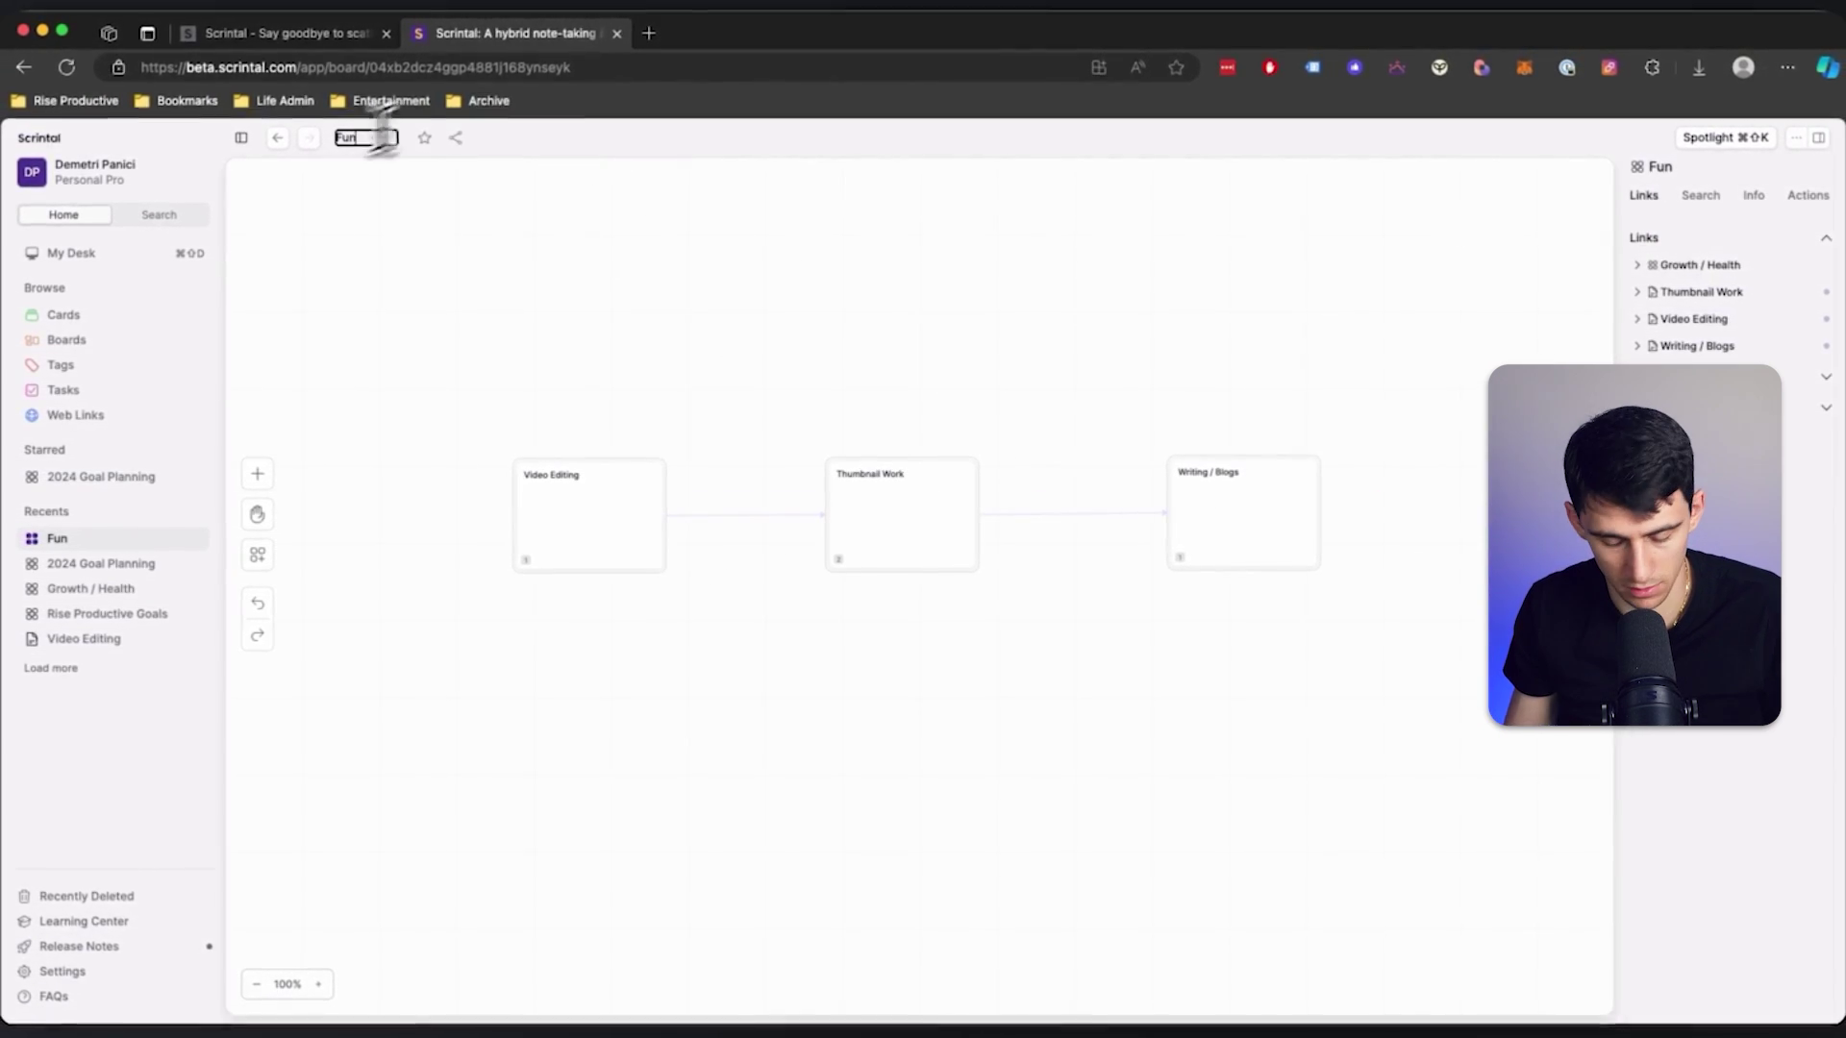
type(" / Personal")
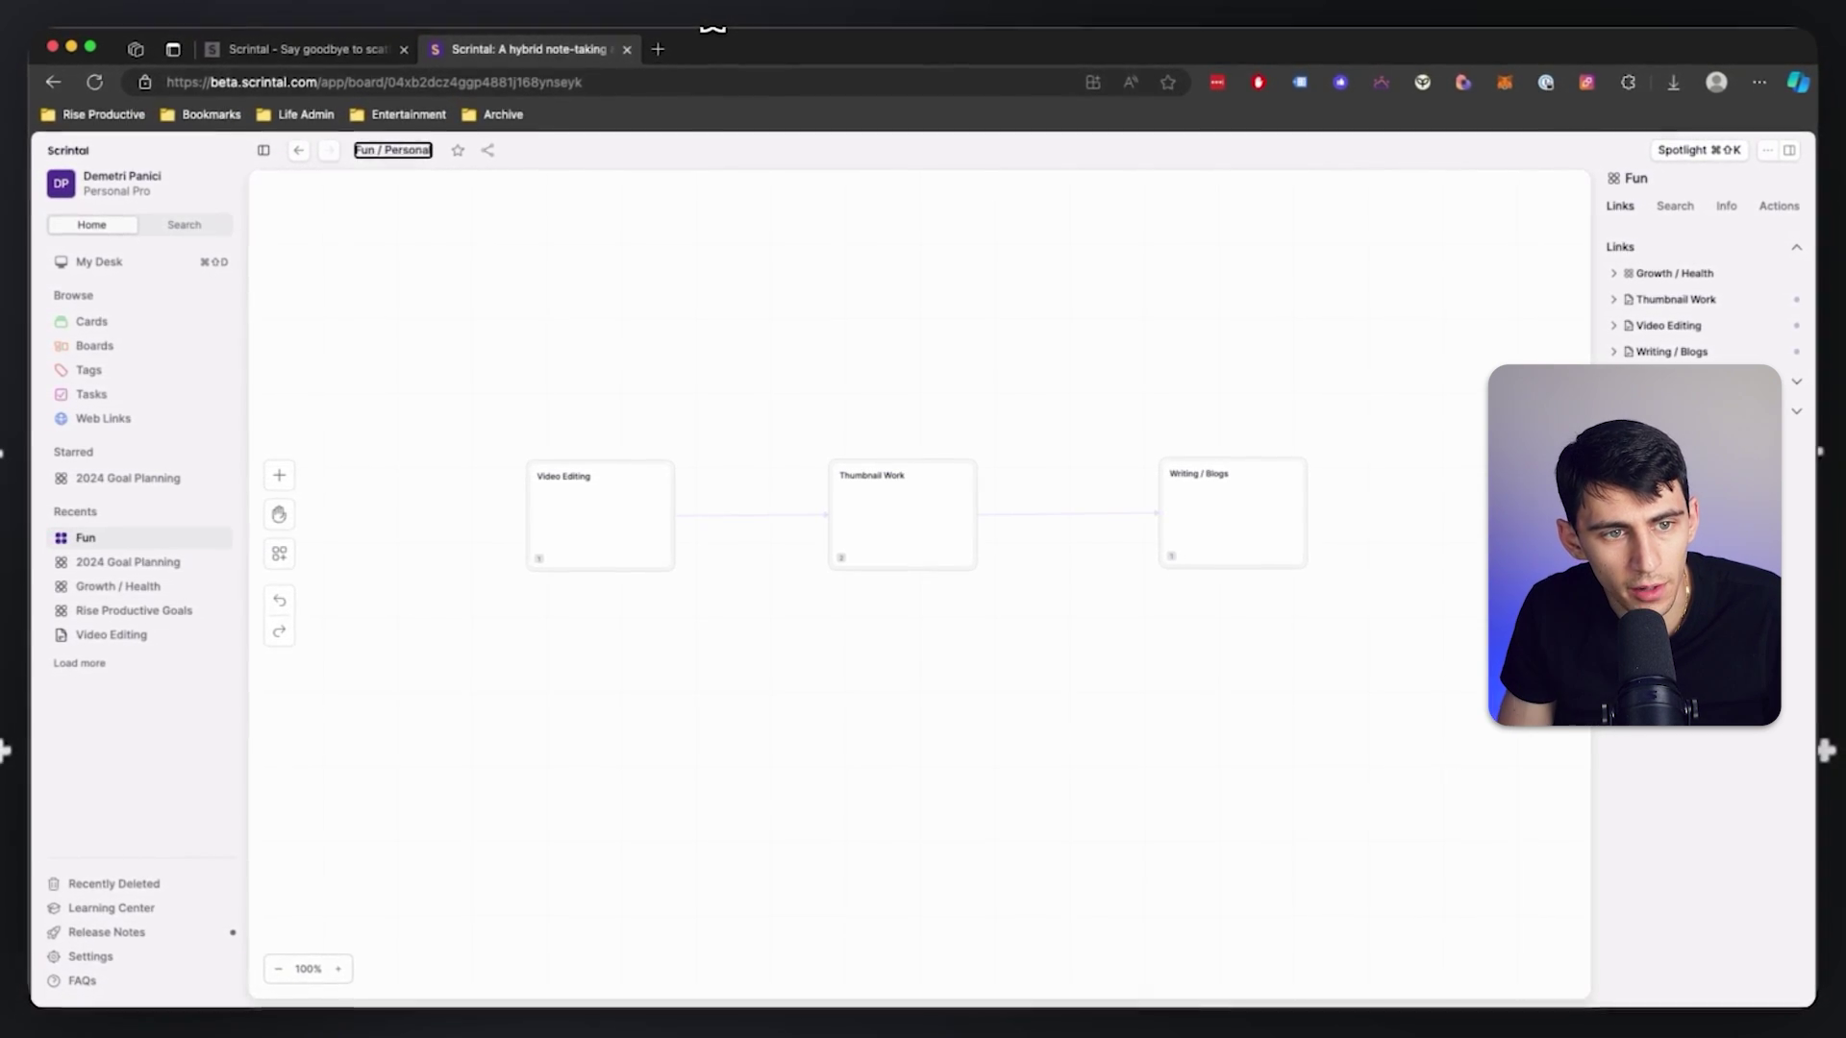
left_click(1148, 330)
Return to 2024 Goal Planning and line up the Growth / Health and Fun / Personal boards in the row.
left_click(298, 150)
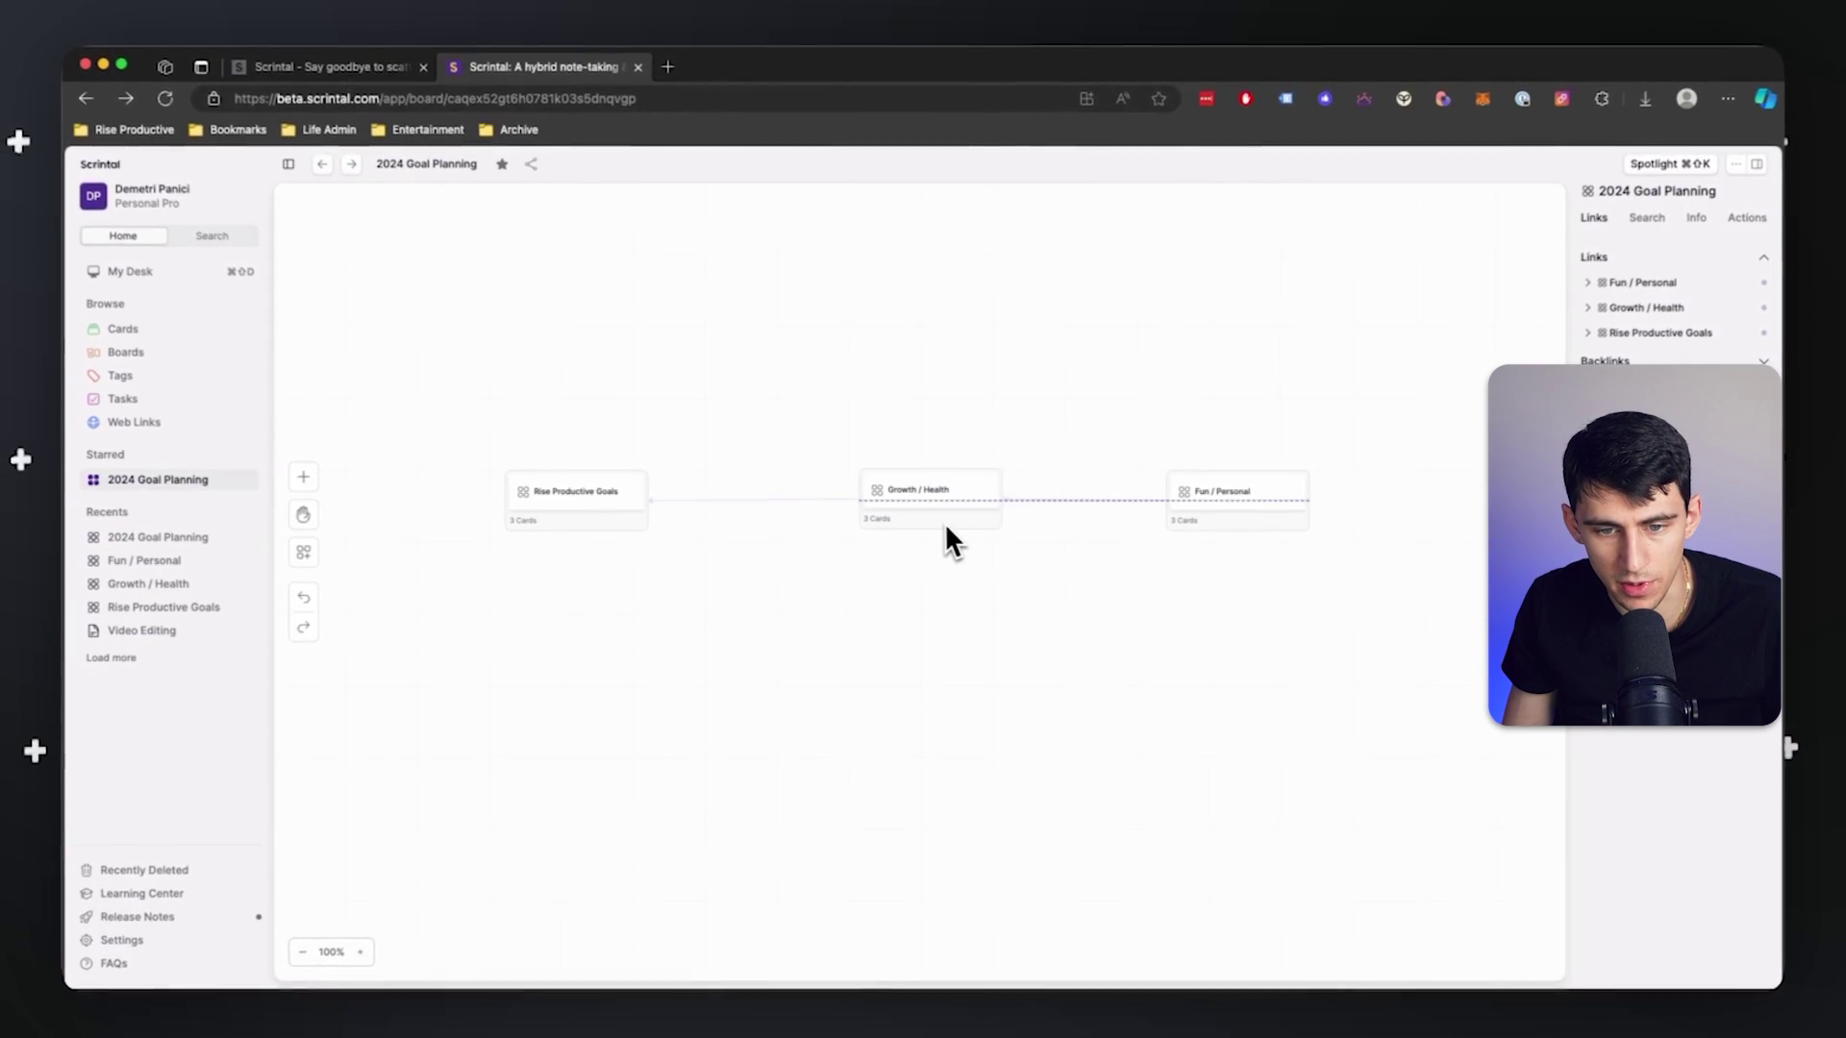
left_click_drag(945, 524, 939, 525)
left_click_drag(1269, 509, 1290, 505)
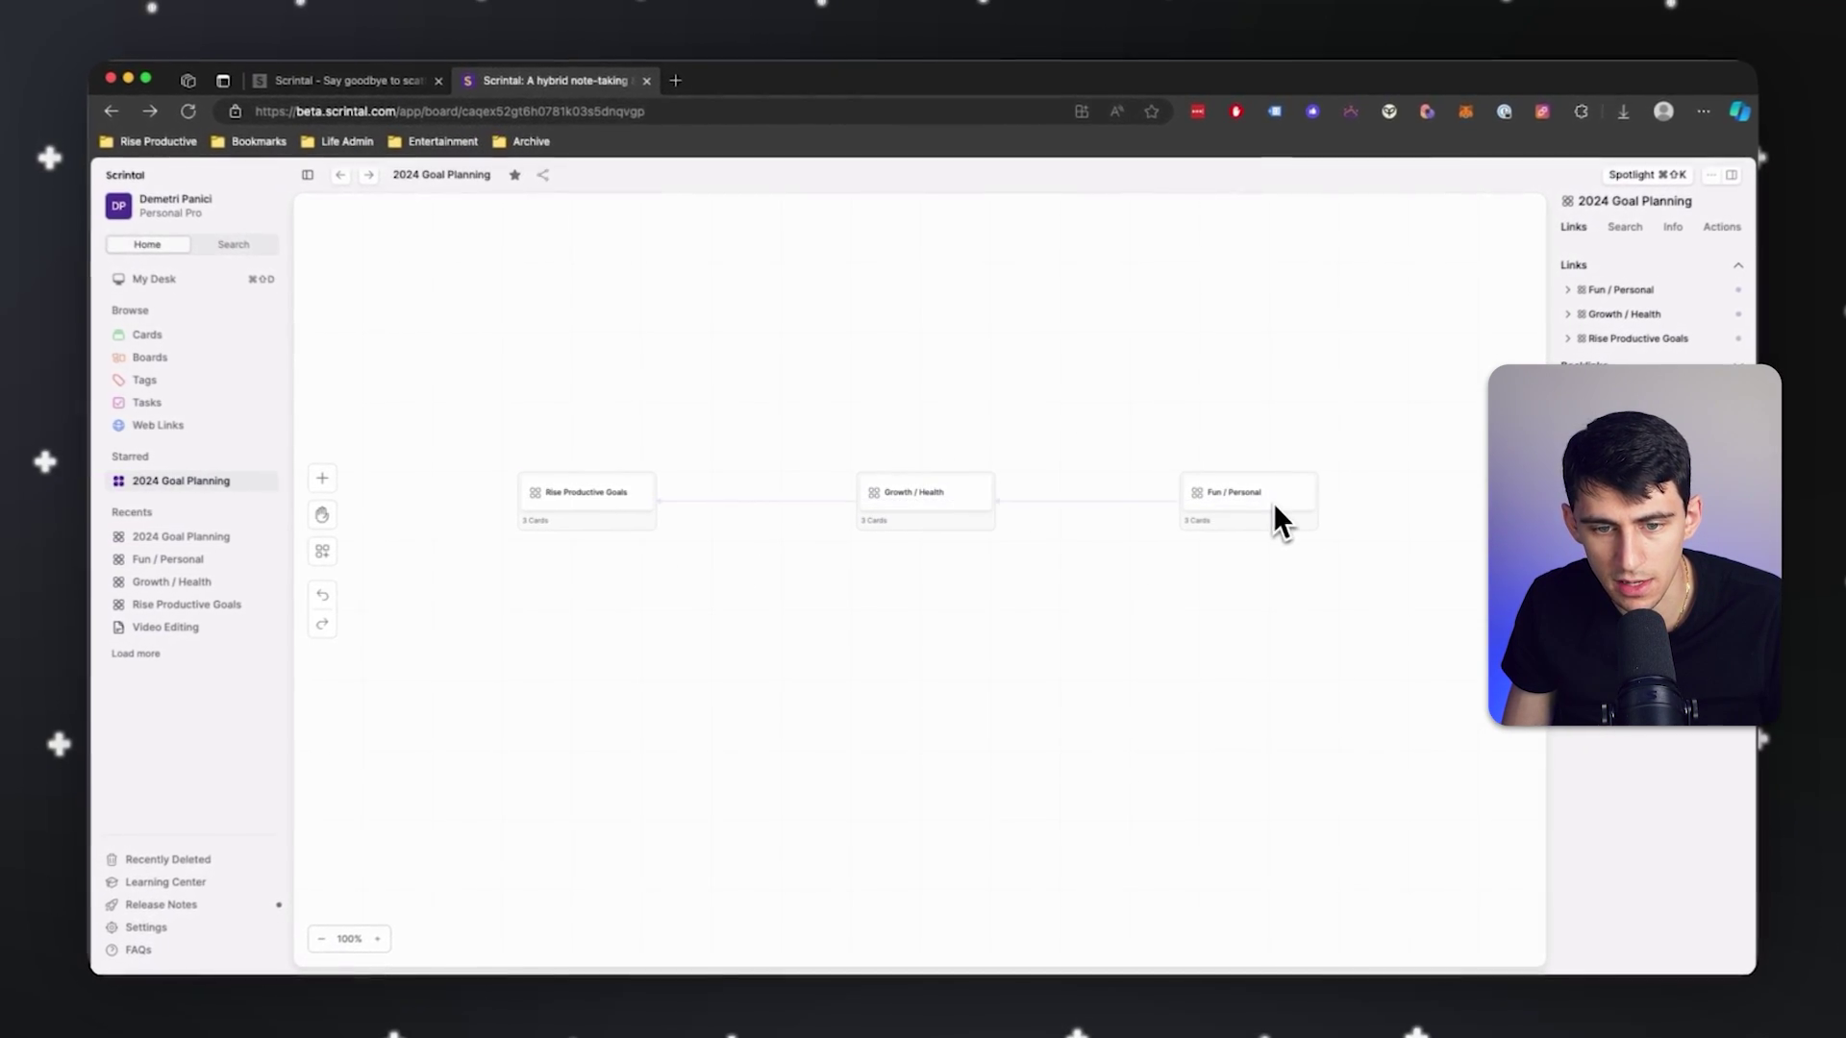
Open the Growth / Health board and retitle its Video Editing card Lift 4 Days a Week.
double_click(973, 511)
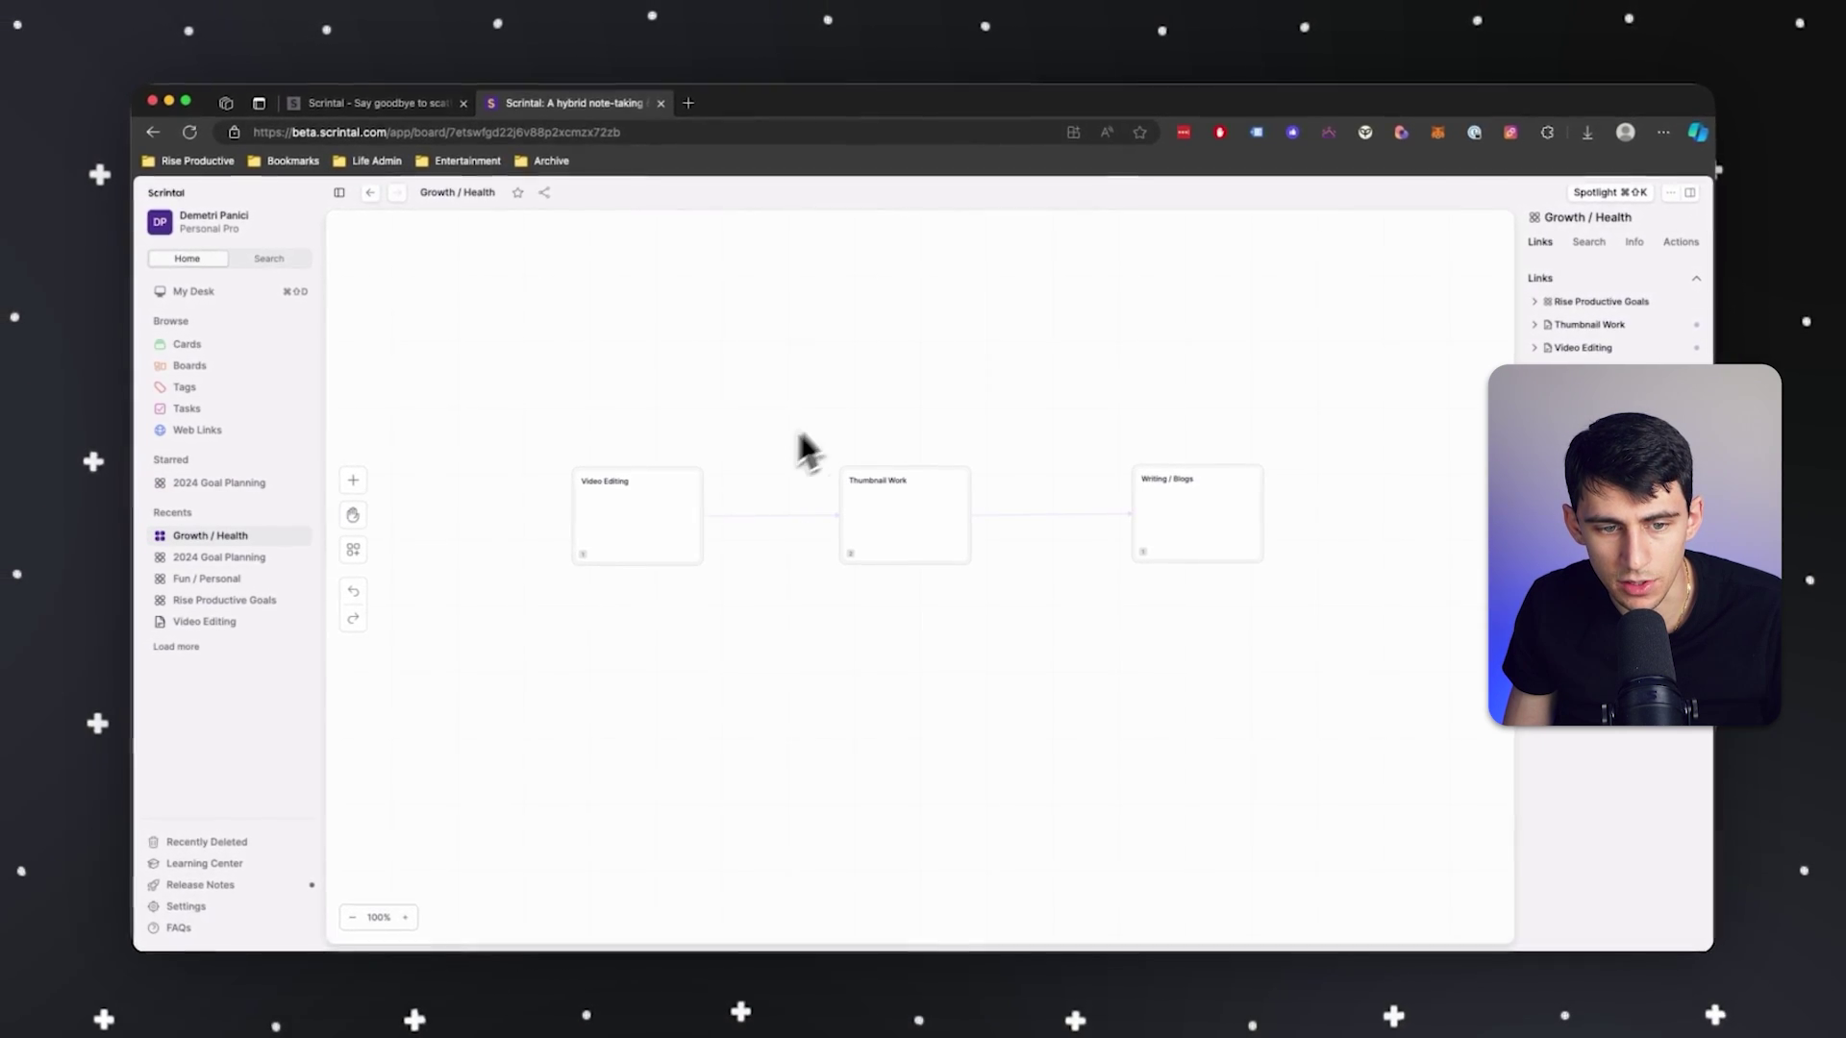
double_click(605, 486)
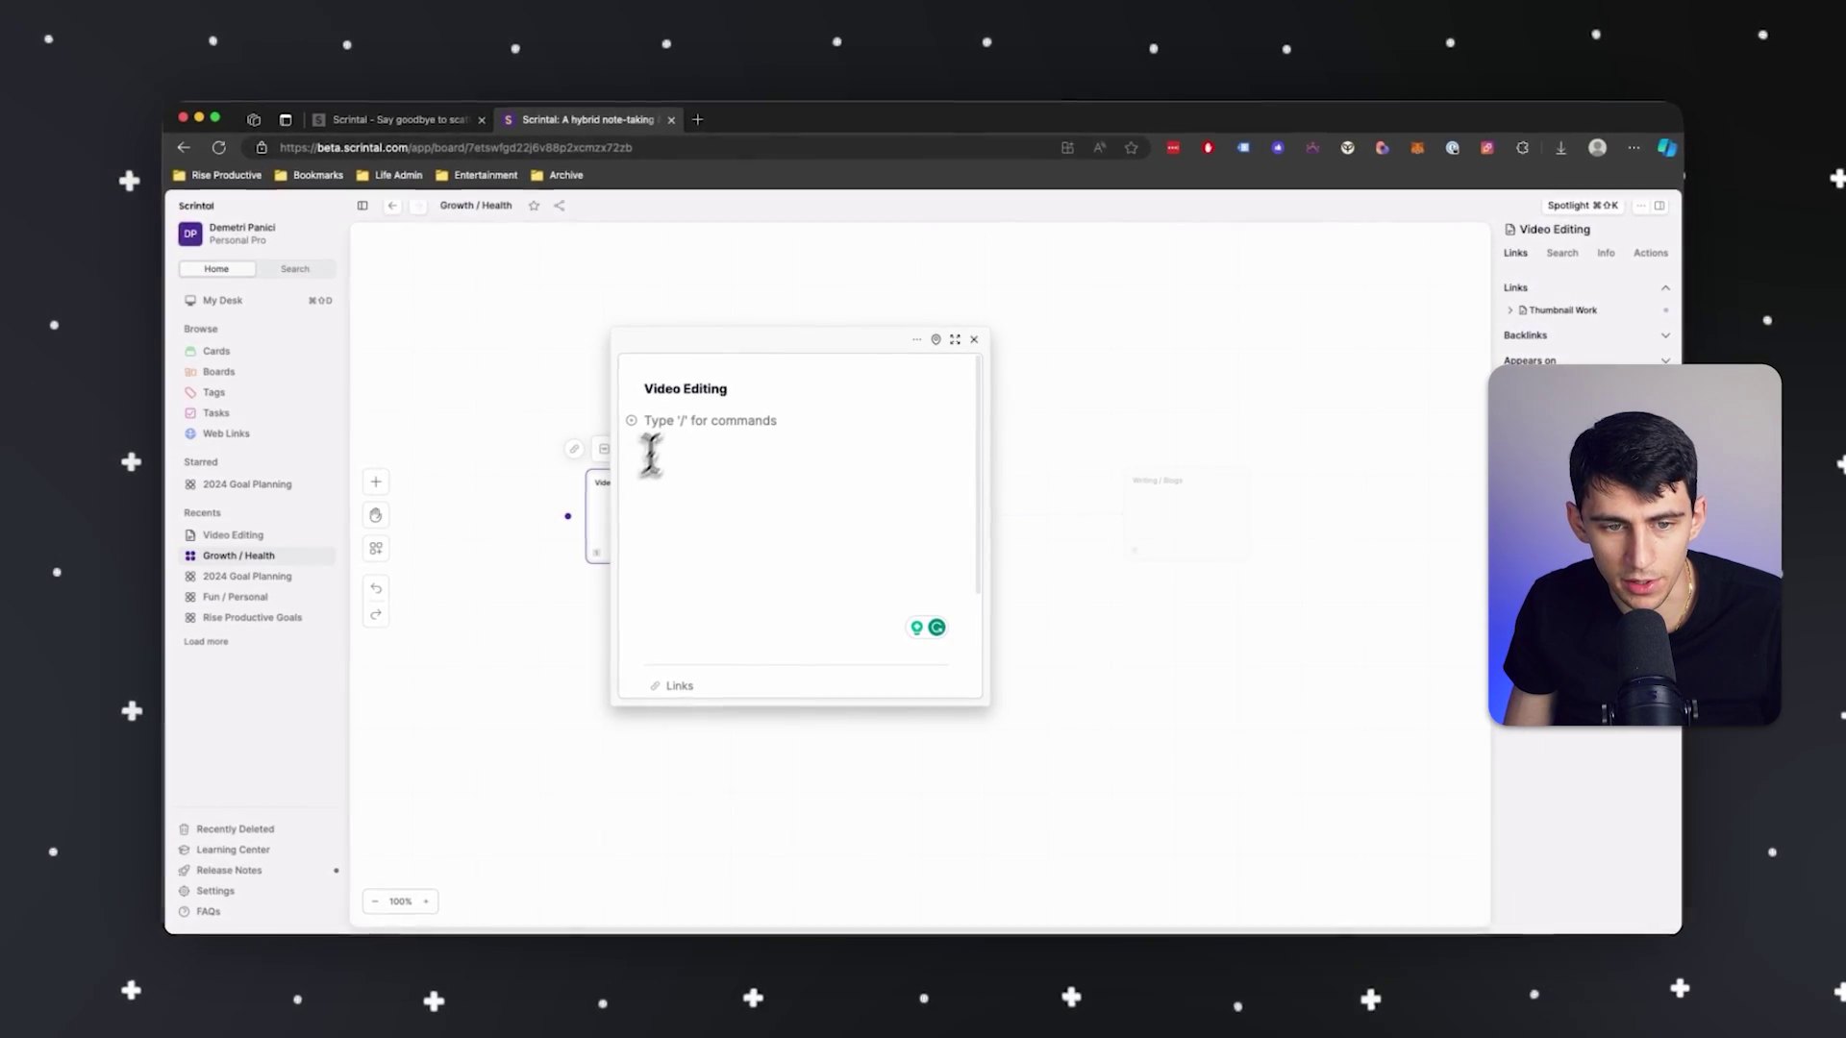
triple_click(688, 389)
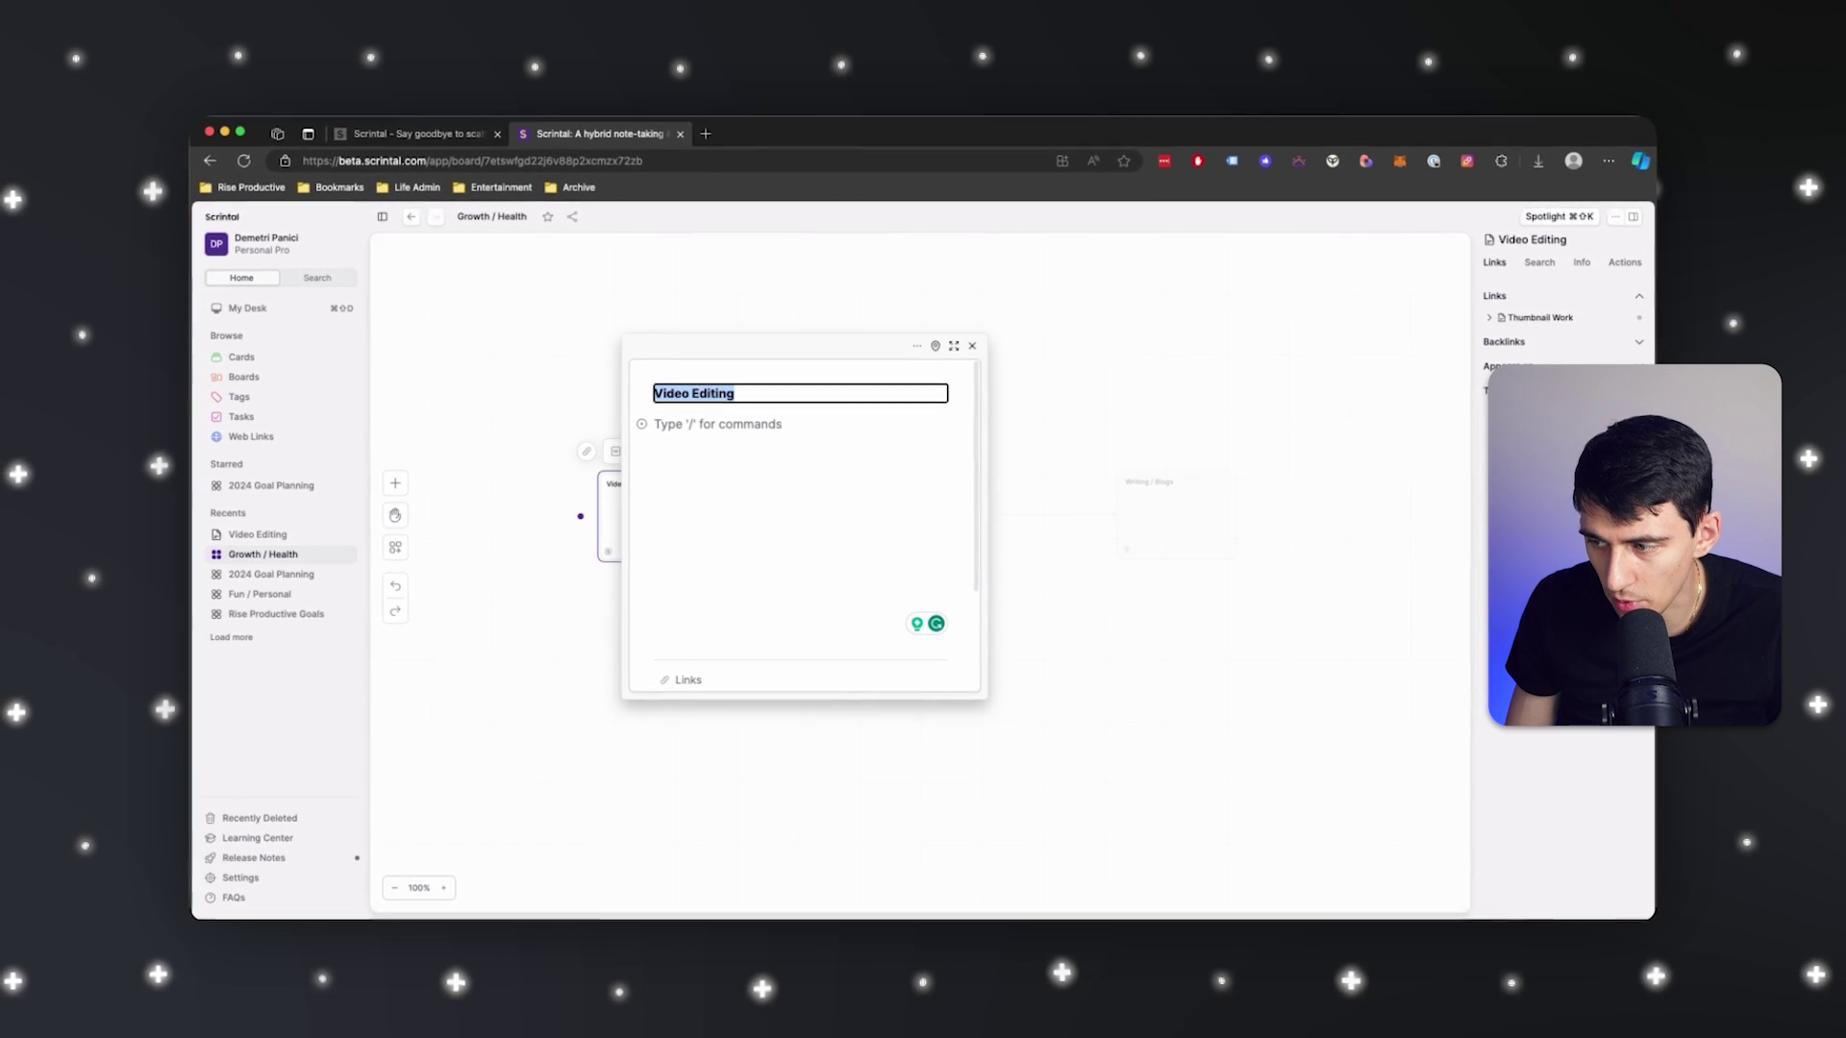
type("Lift")
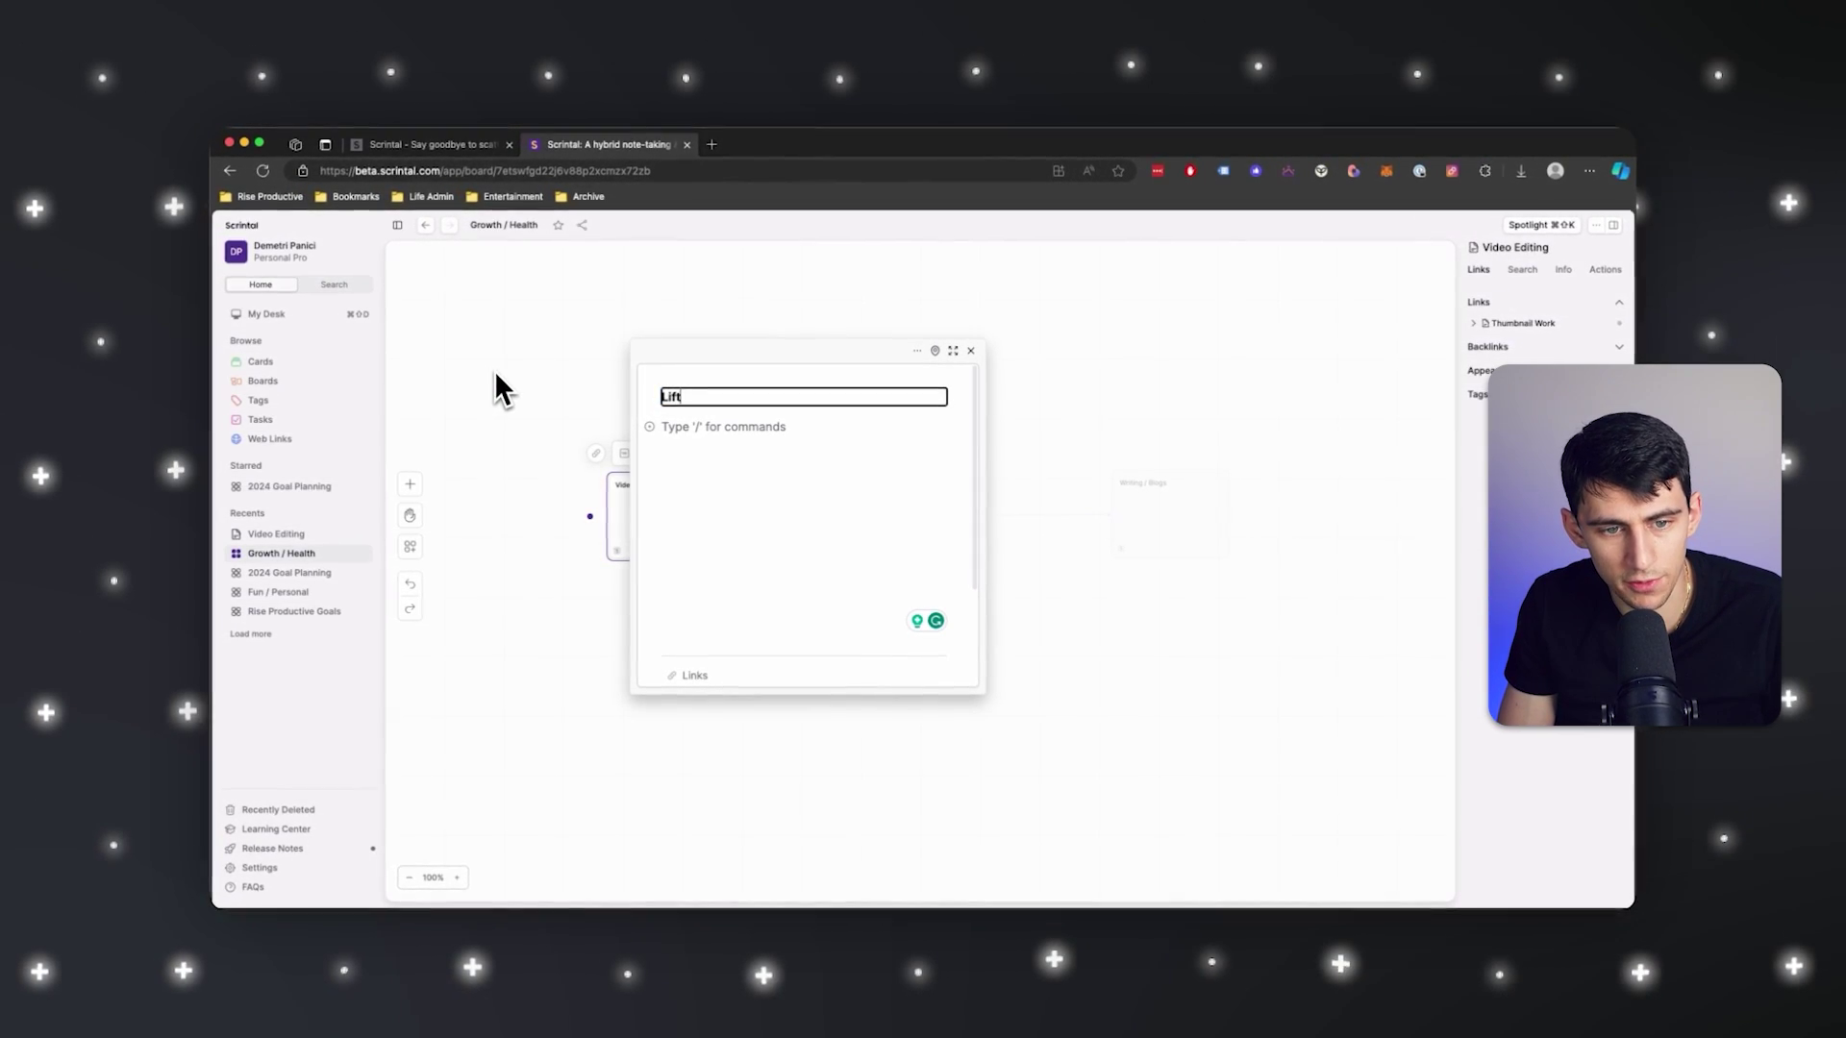
type(" 4 Days a We")
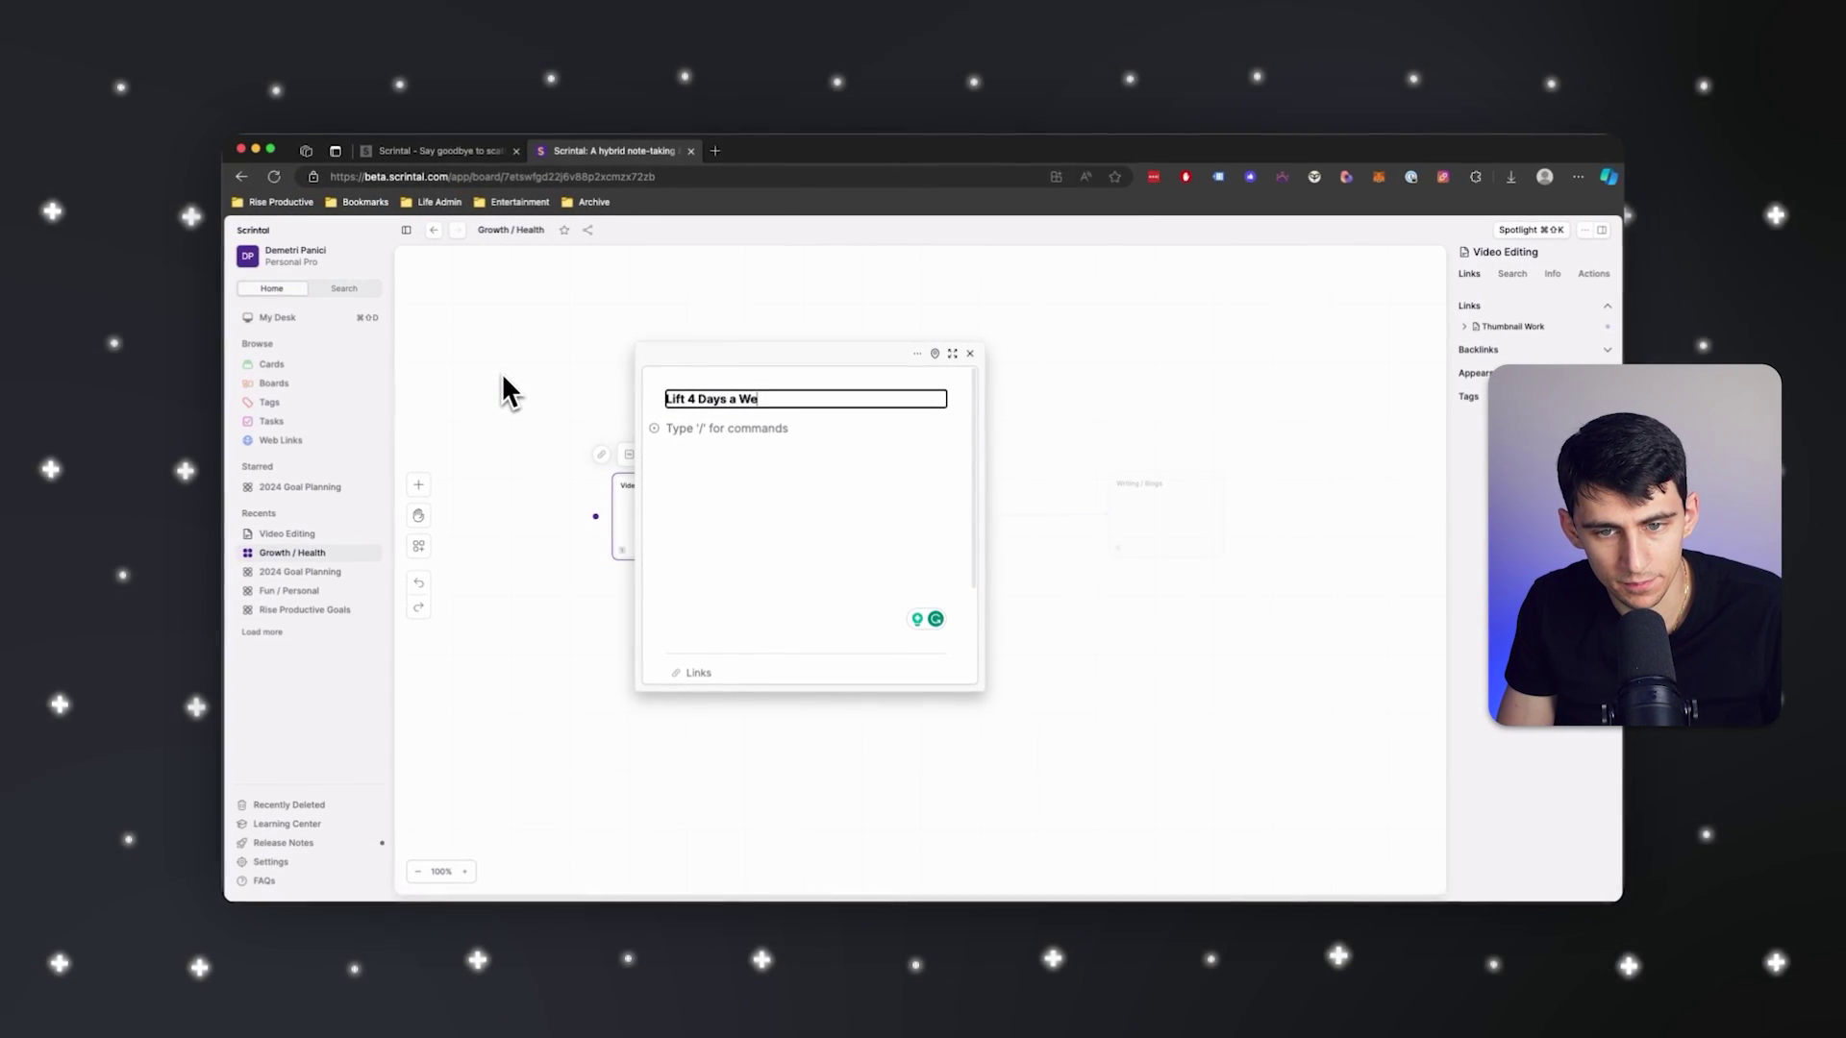
type("ek")
Retitle the Thumbnail Work card Sleep 7 Hours a Night and the Writing / Blogs card Stop Work by 6:30 PM.
left_click(875, 524)
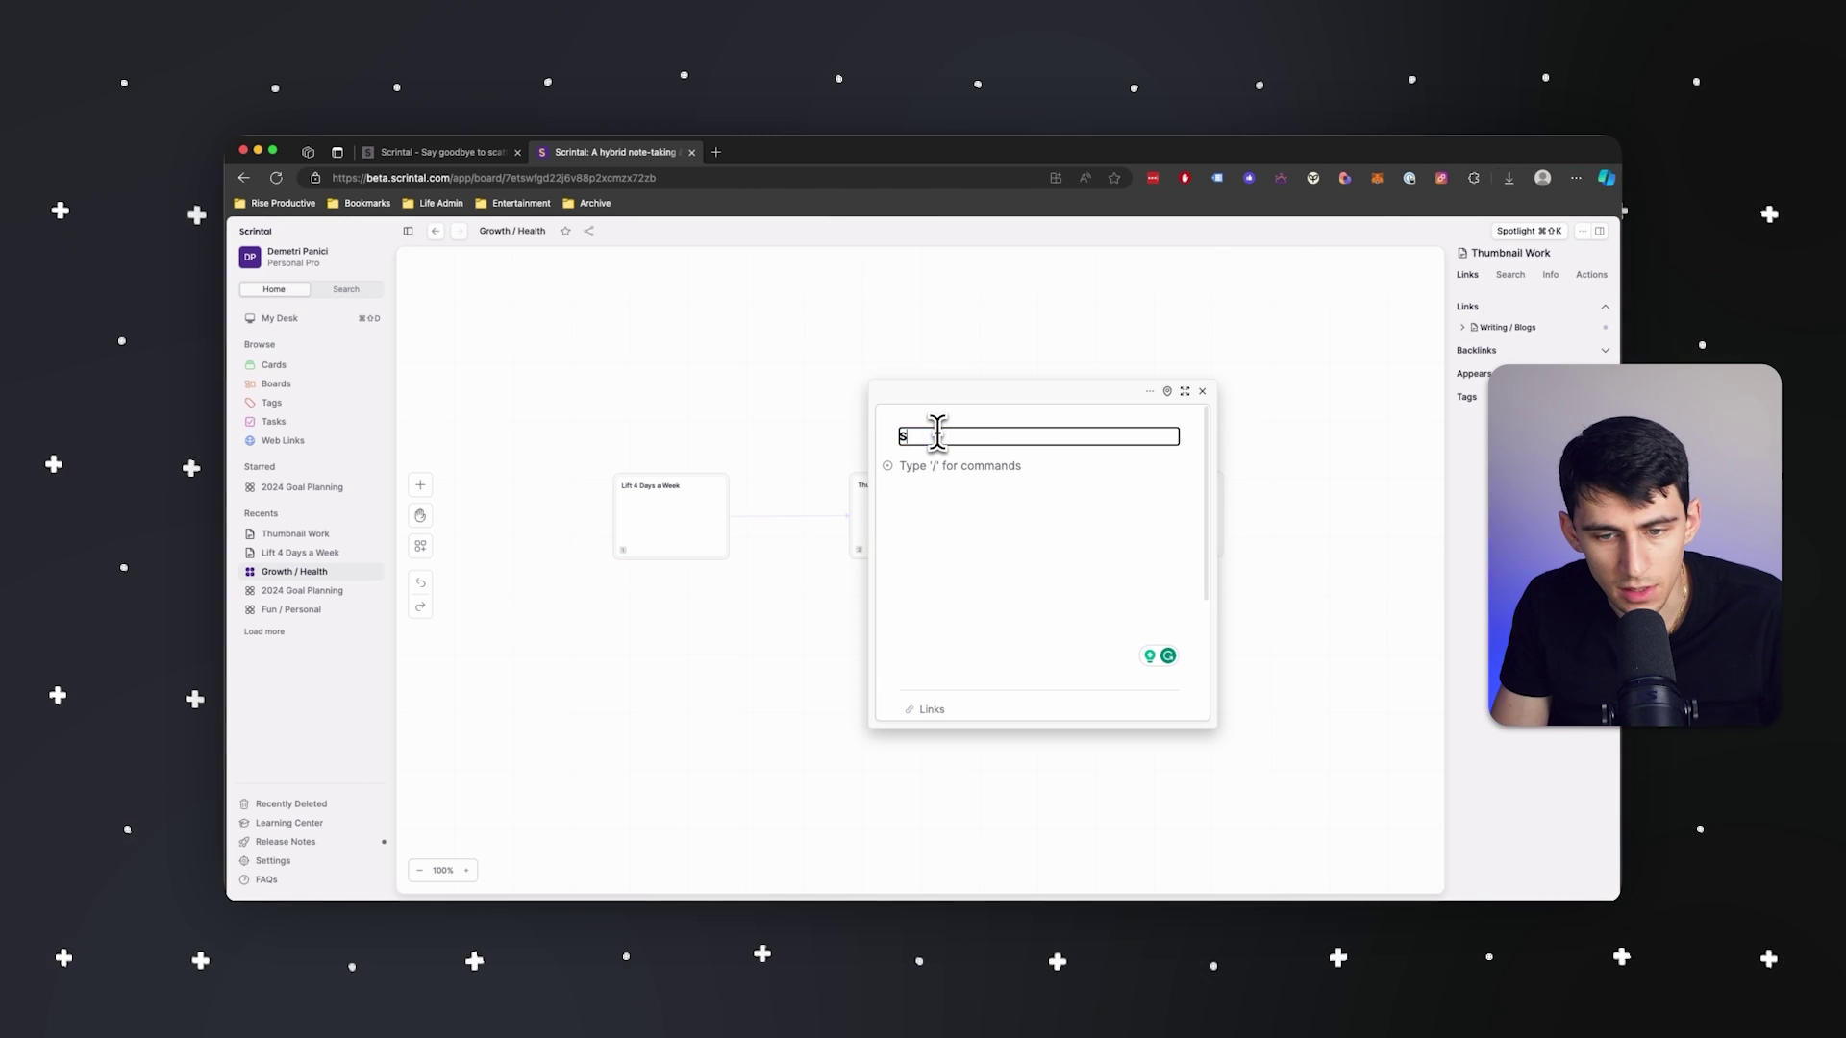
type("Sleep")
type("7 Hours a Night")
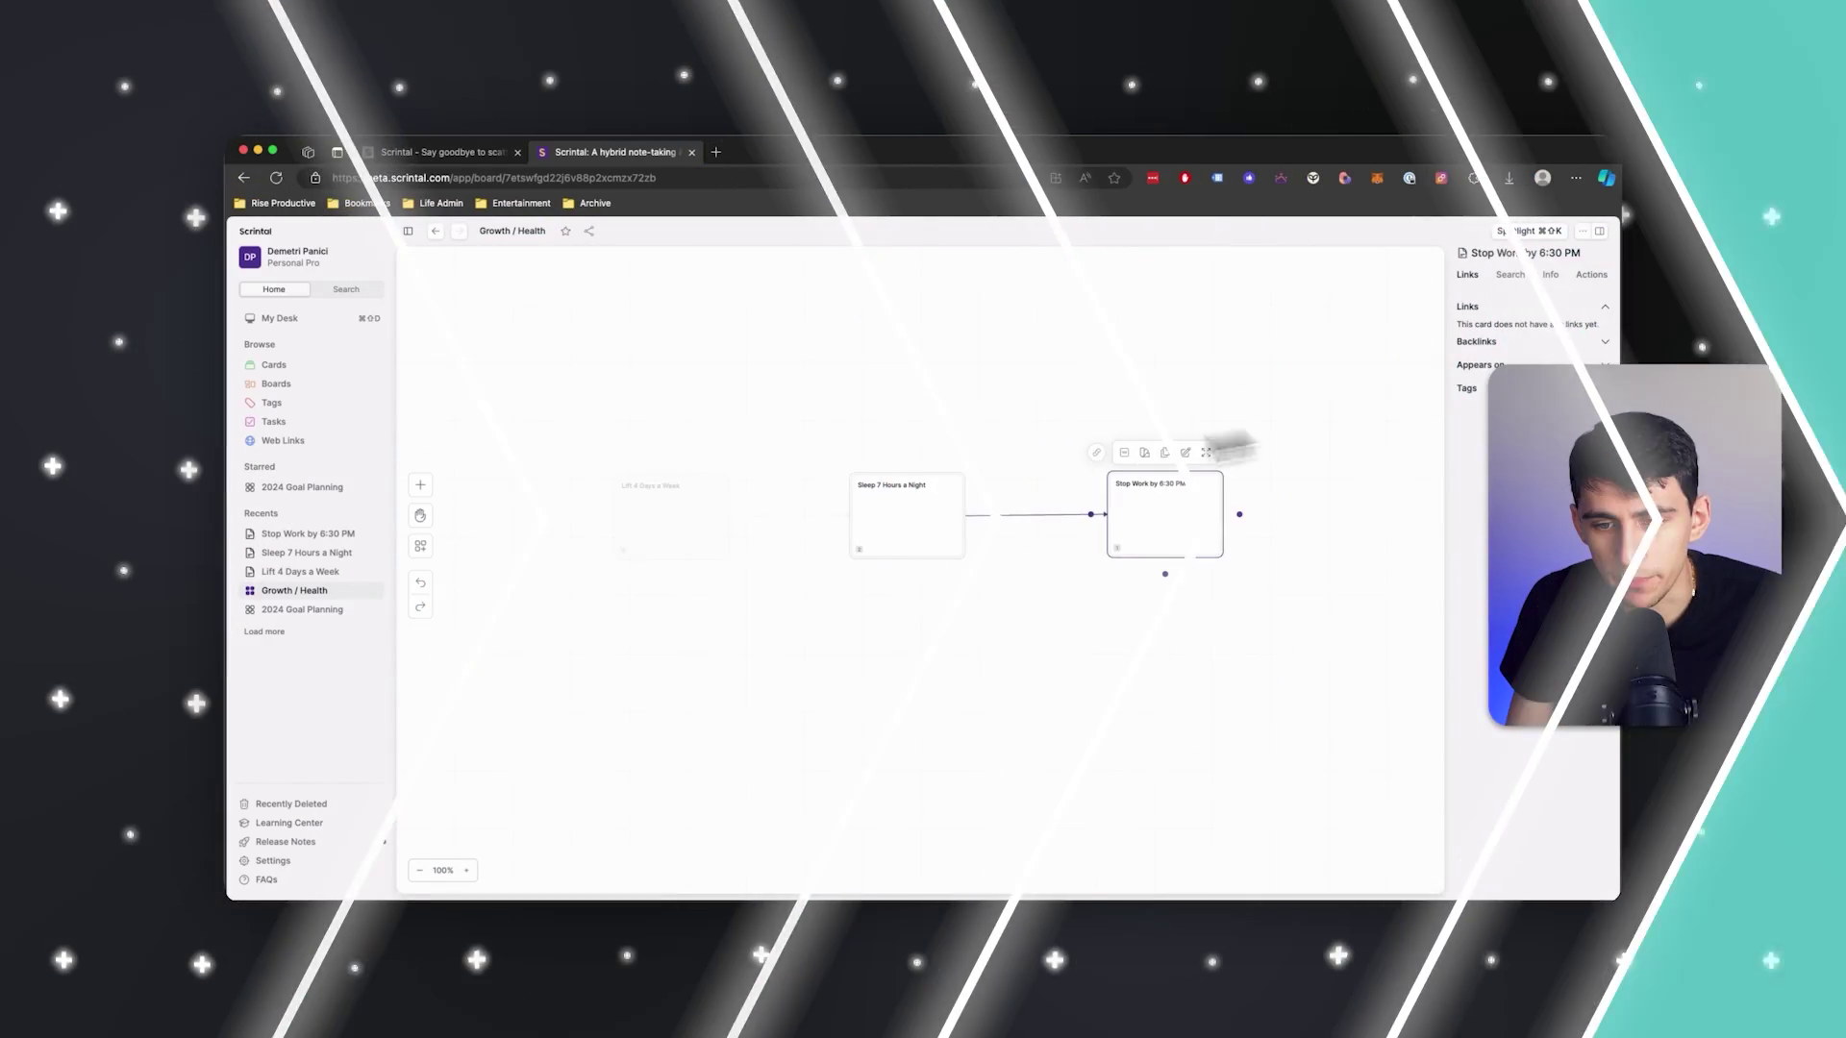
left_click(960, 424)
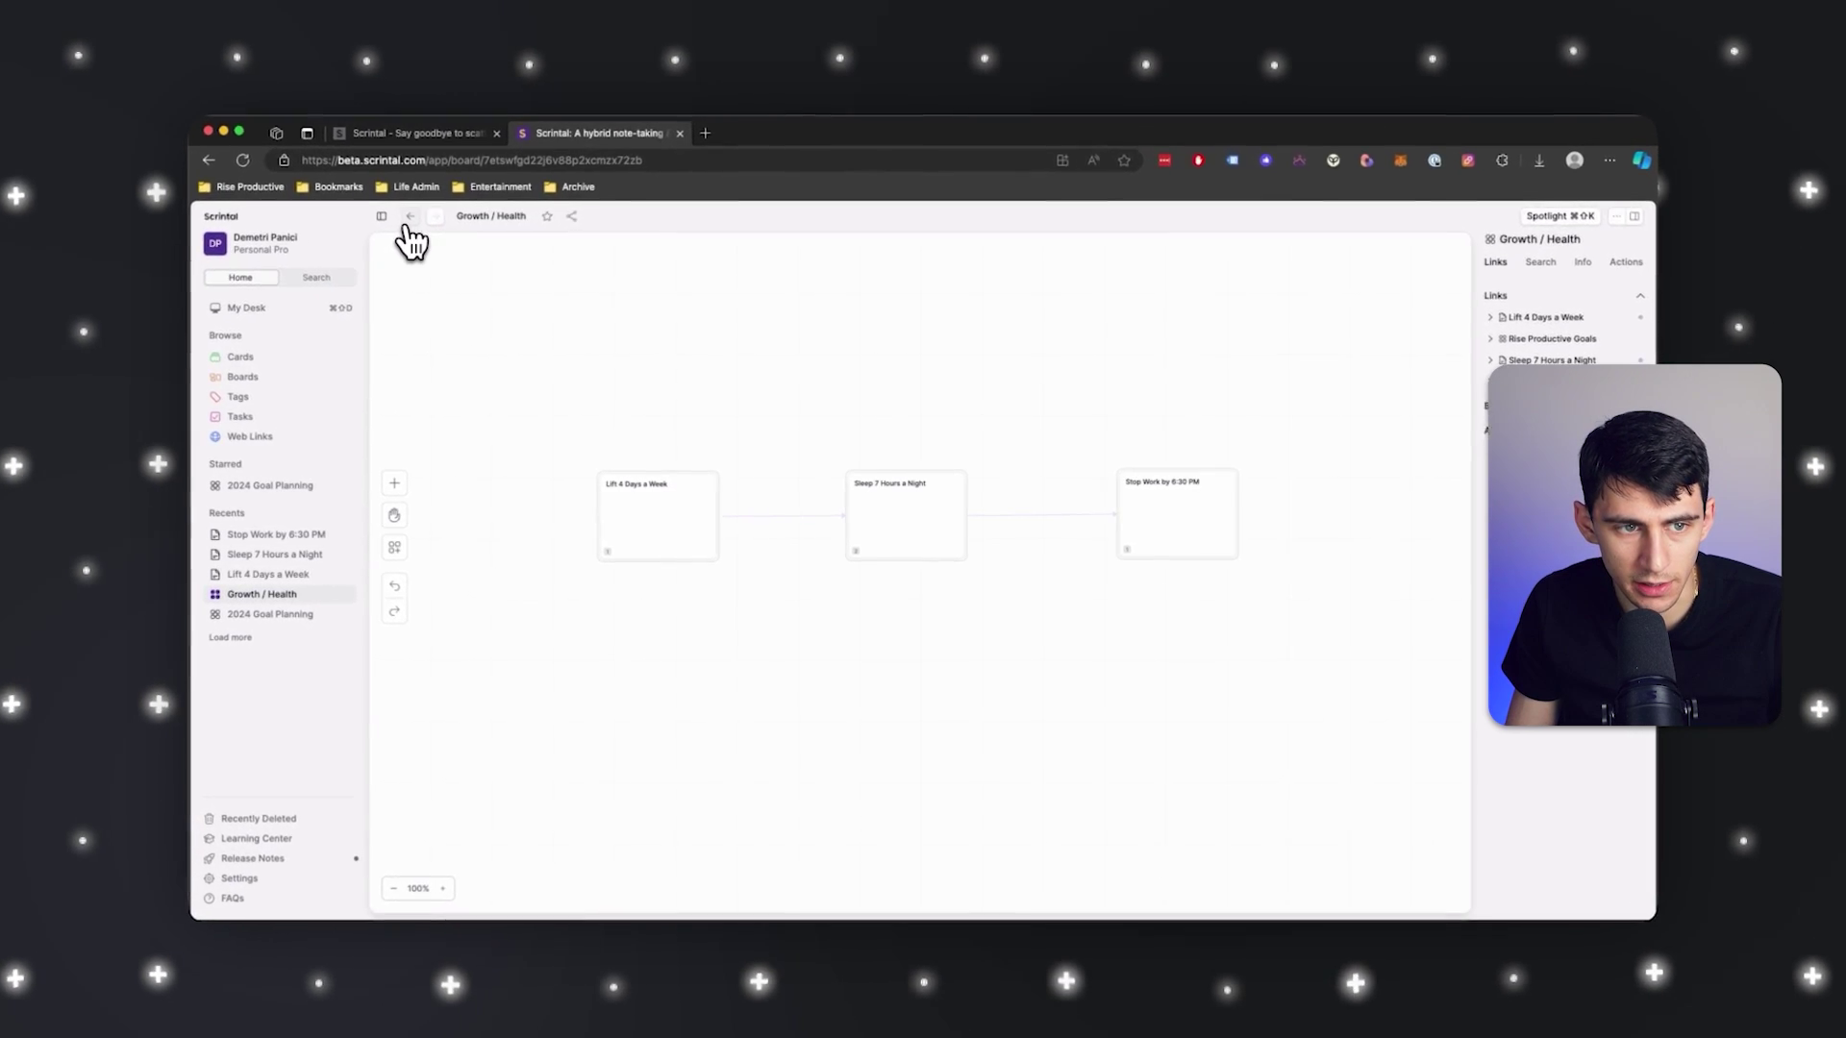
Open the Fun / Personal board and retitle its Lift 4 Days a Week card Spend More Time with Friends.
left_click(410, 217)
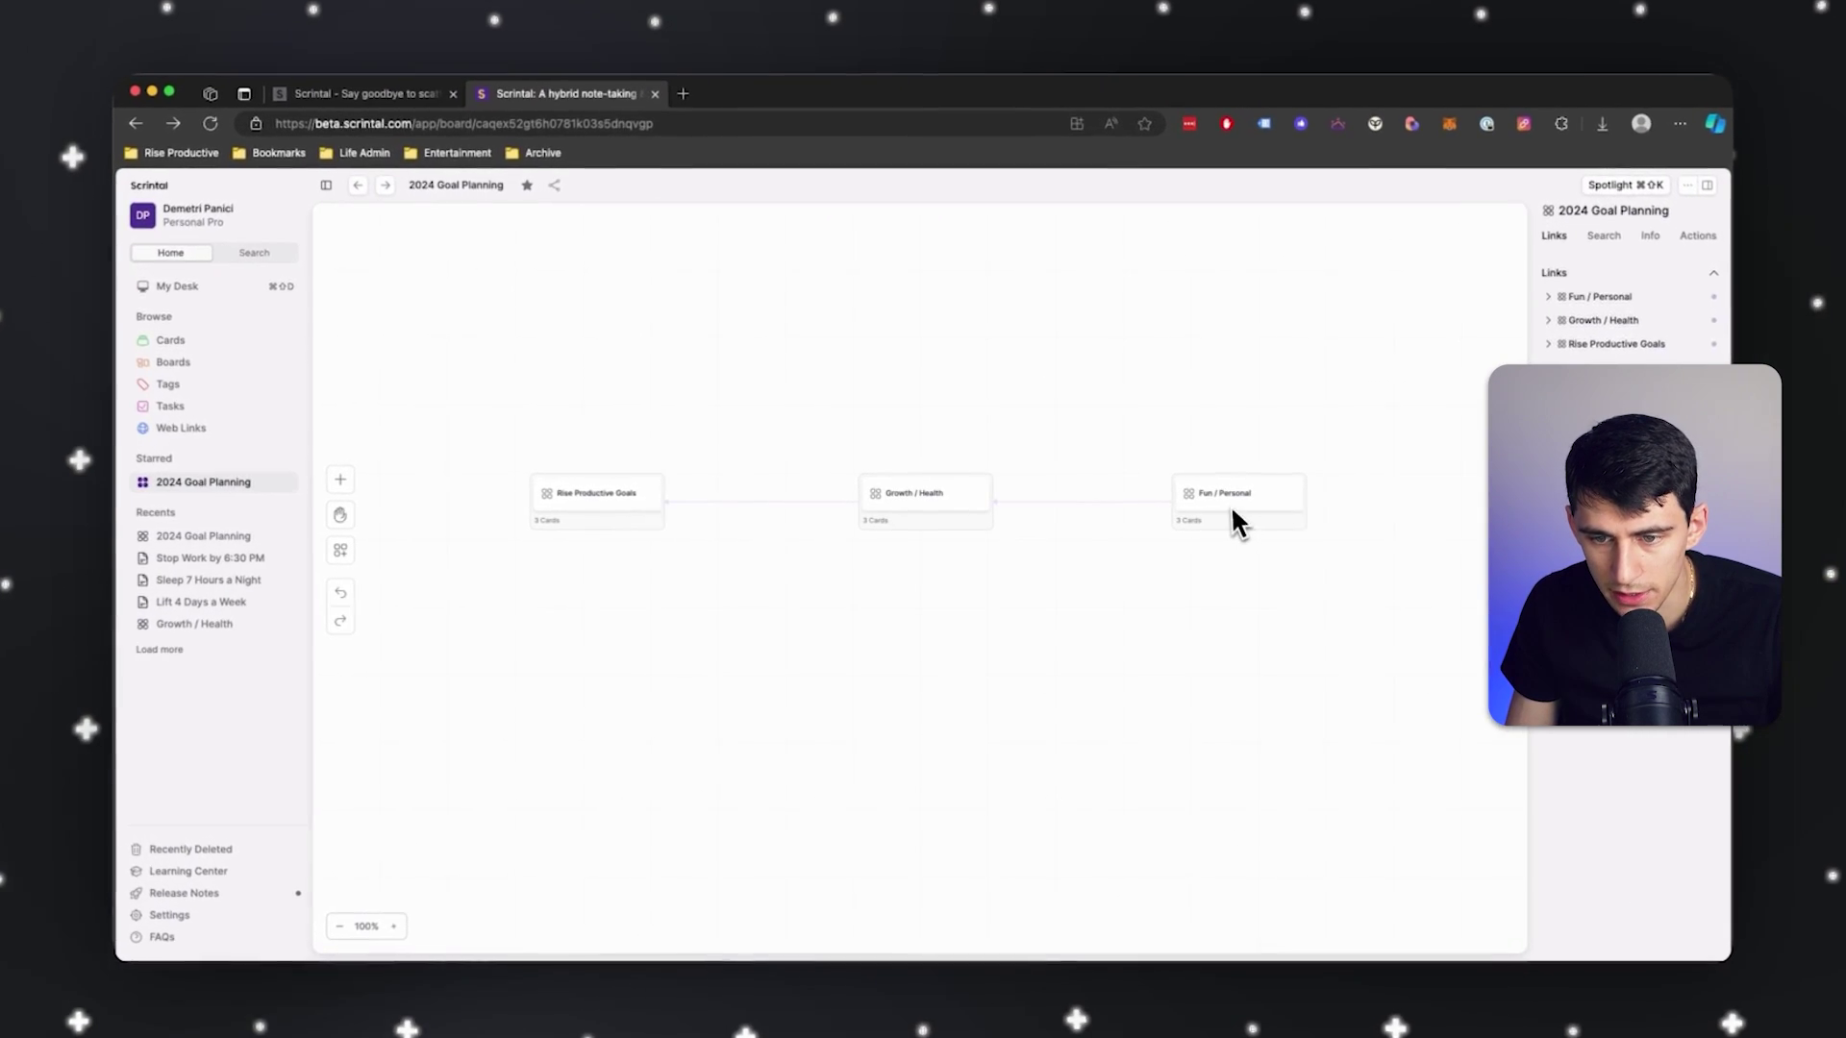
double_click(1235, 519)
left_click(572, 473)
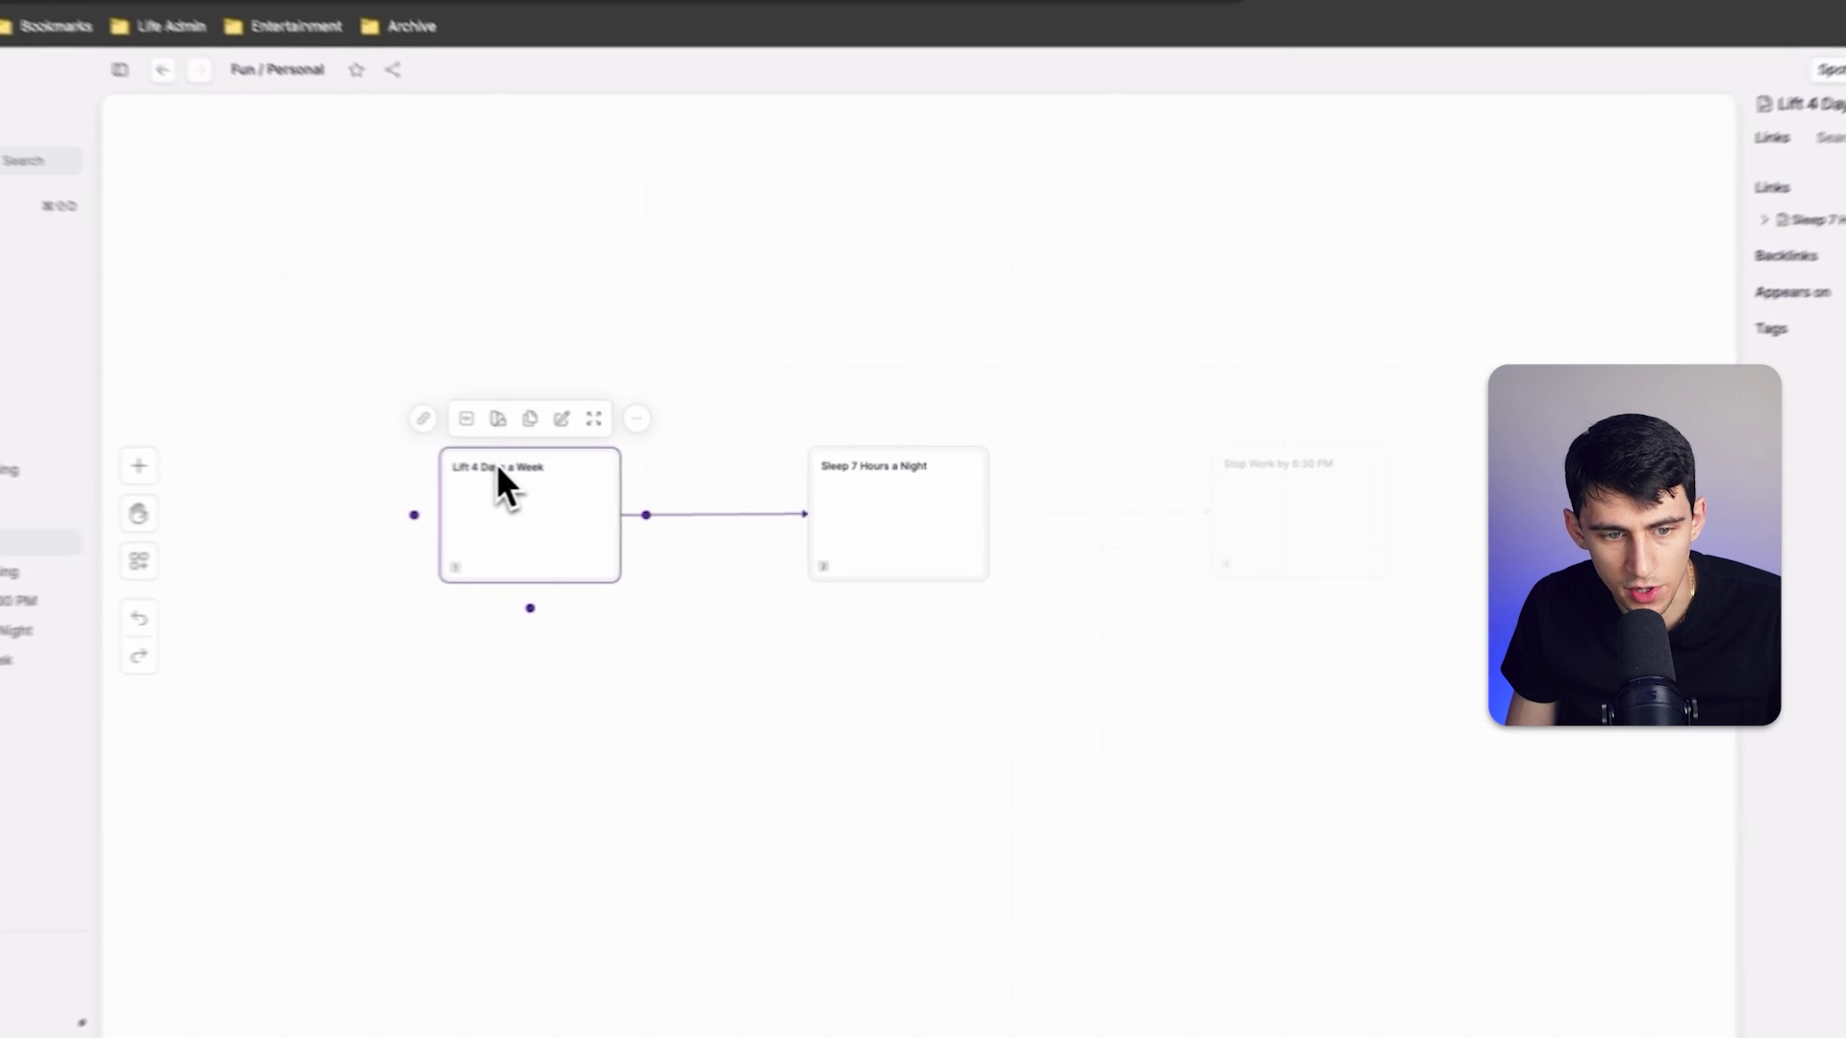
double_click(504, 481)
triple_click(539, 297)
type("Spend Mor")
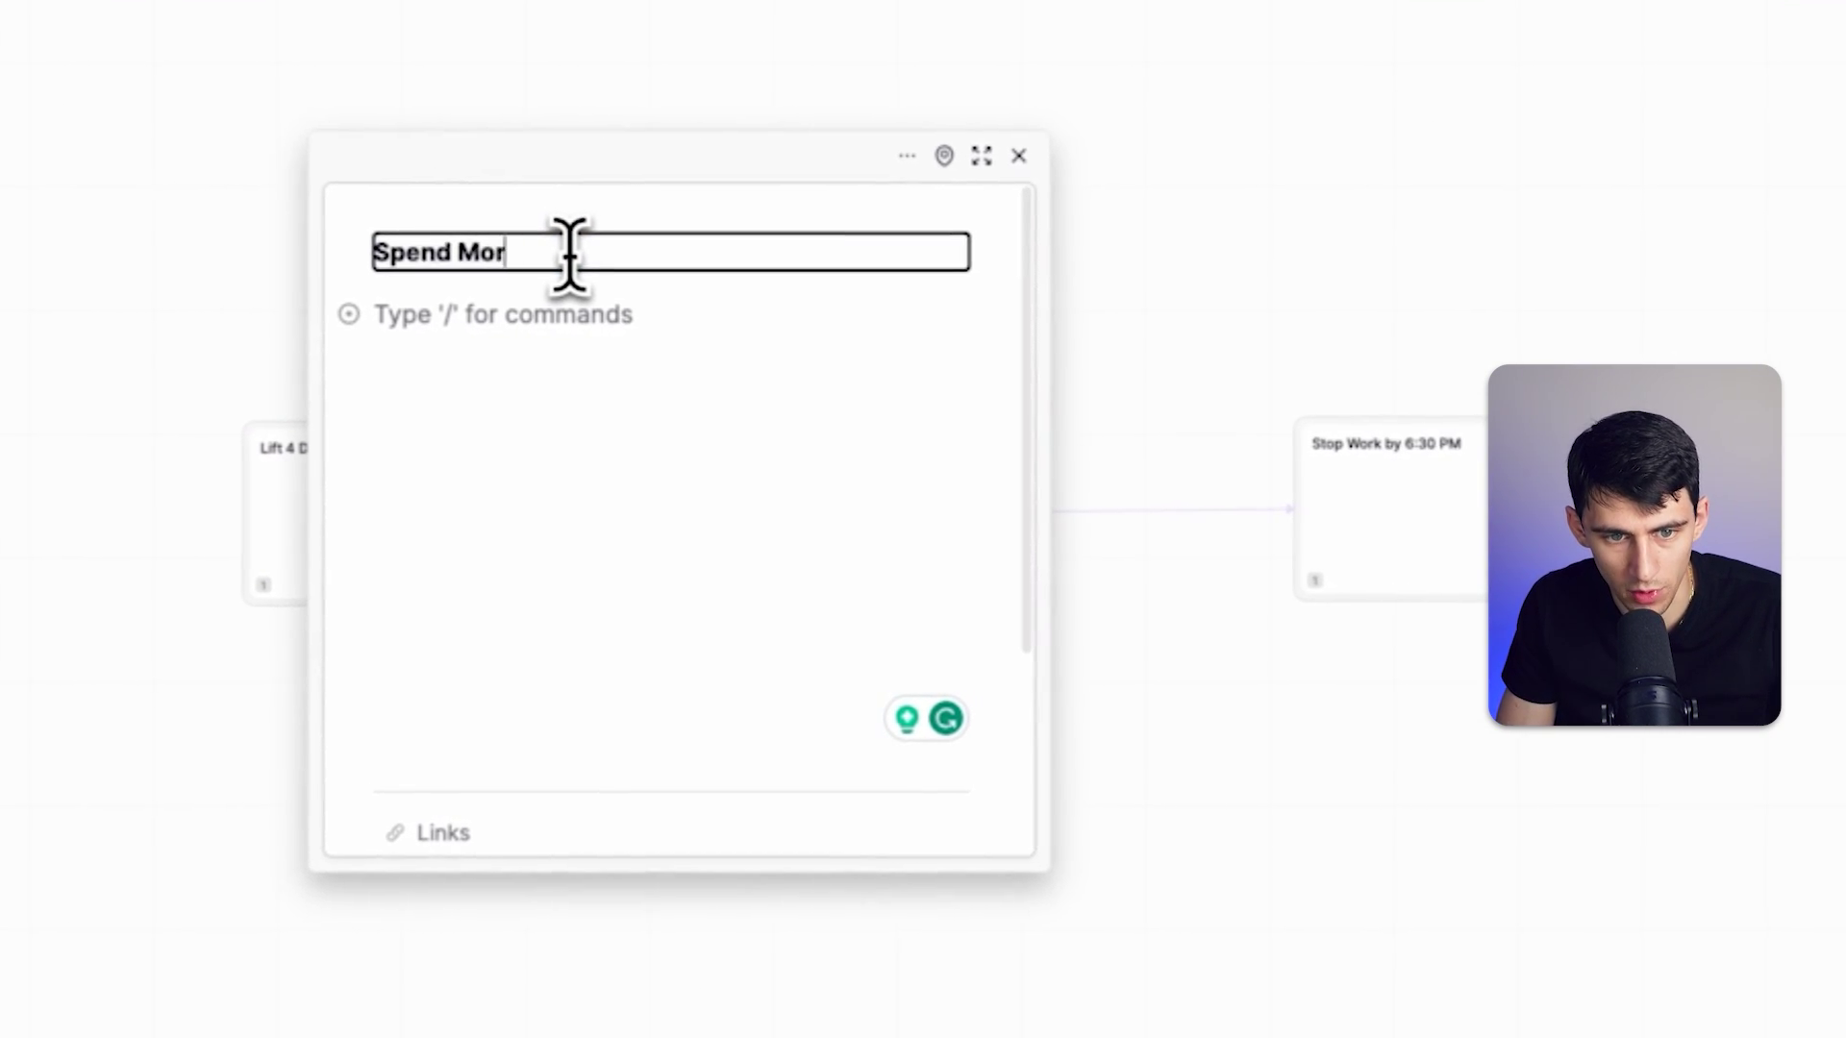
type("e Time with Friend")
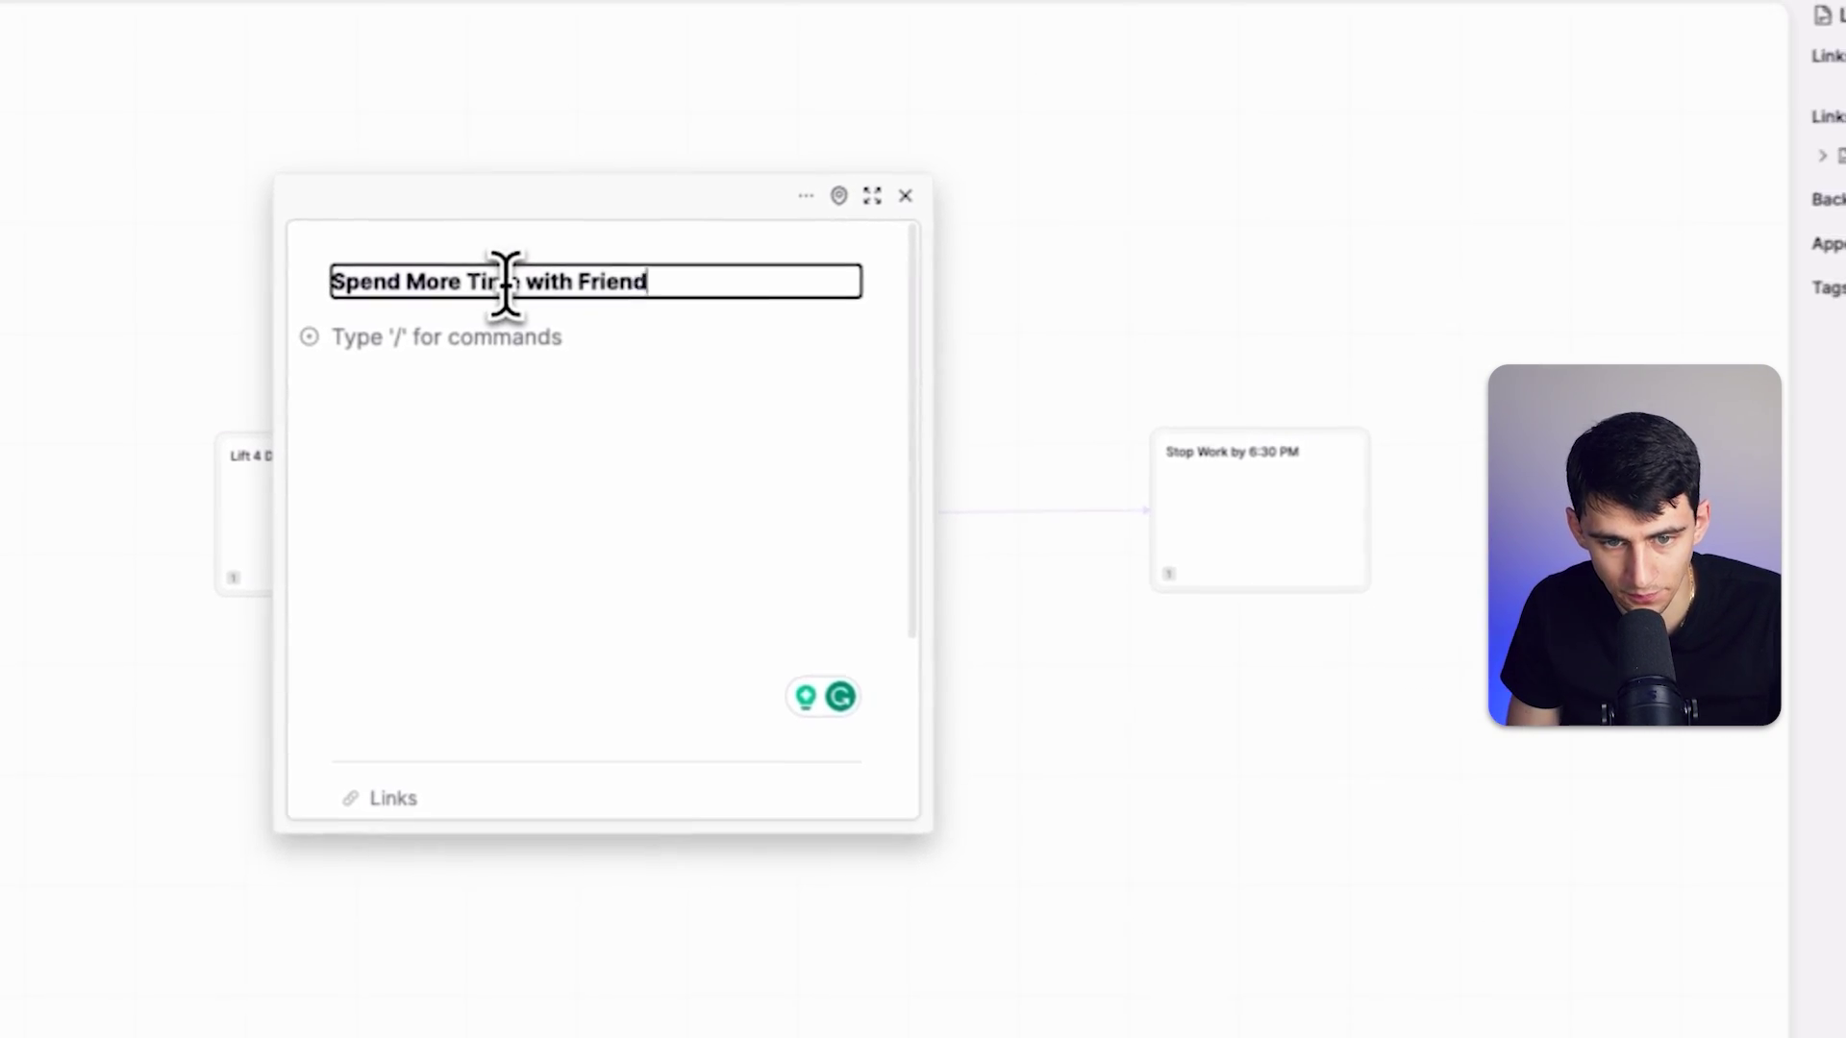
Retitle the Sleep 7 Hours a Night card on the Fun / Personal board Build a Smarthome Setup.
triple_click(898, 294)
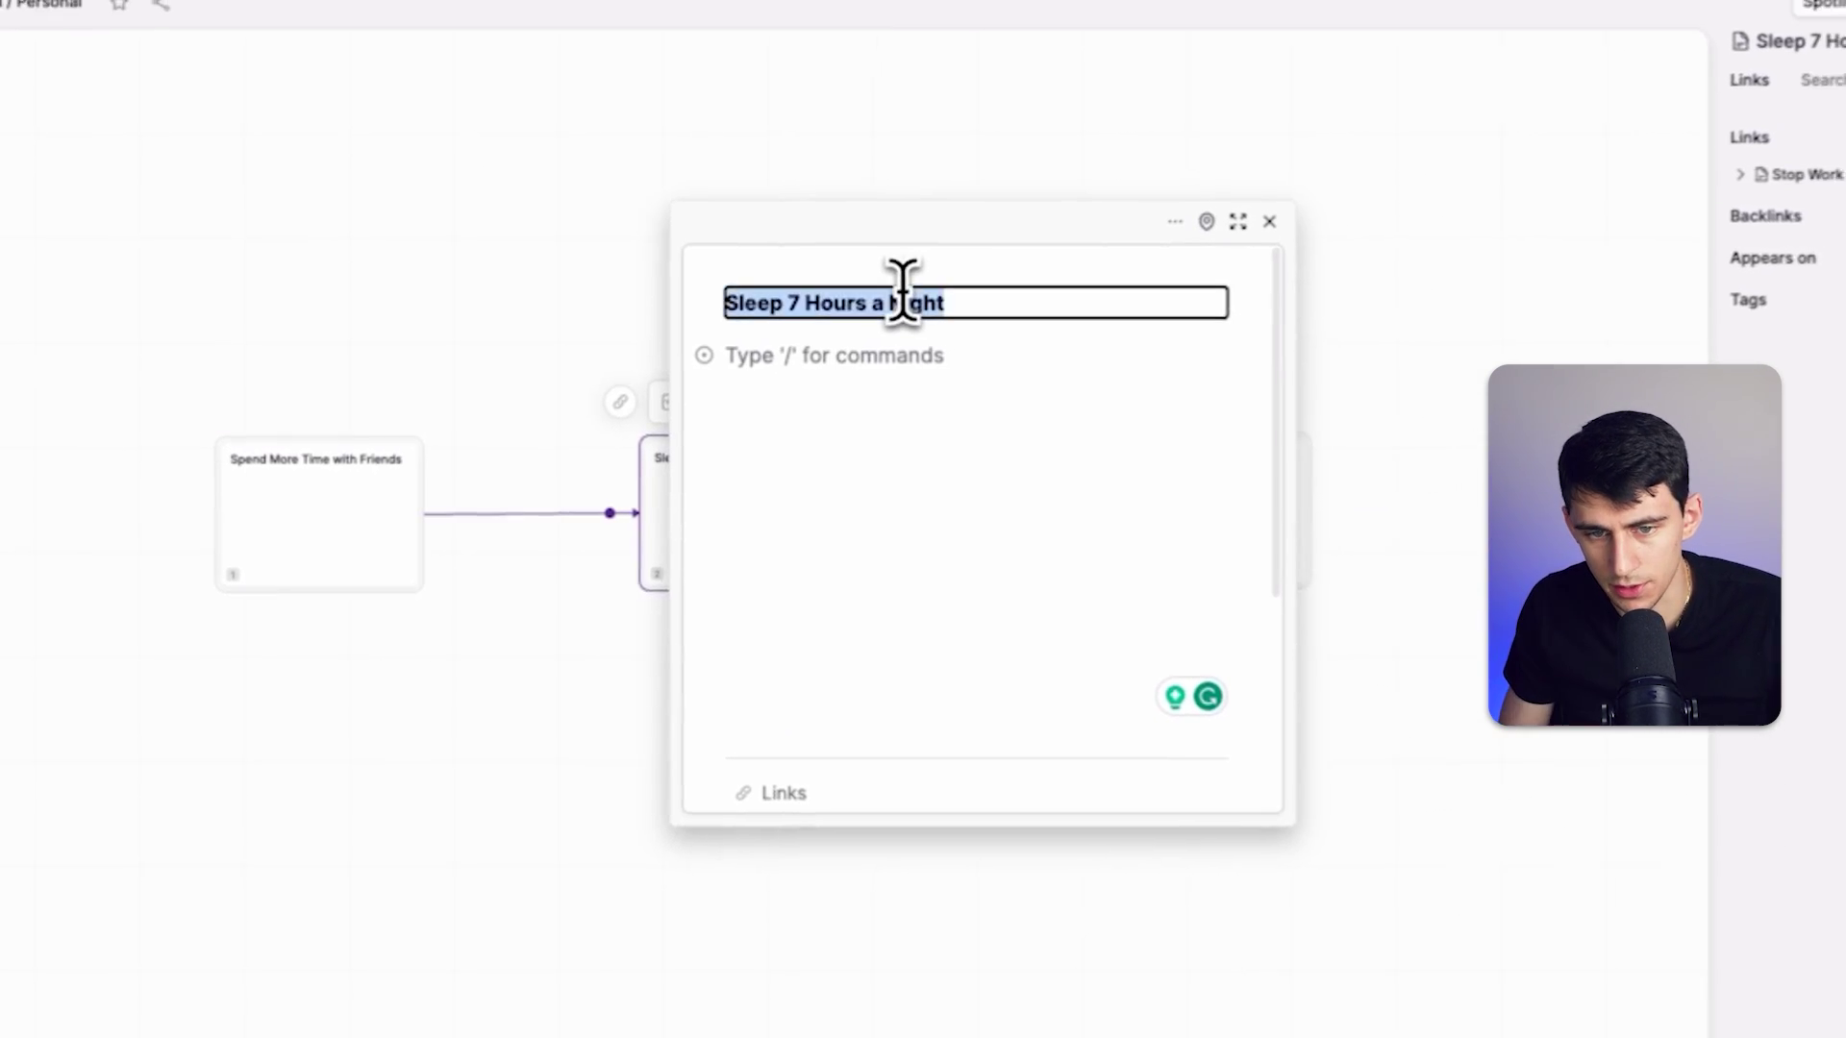
type("Build a Sm")
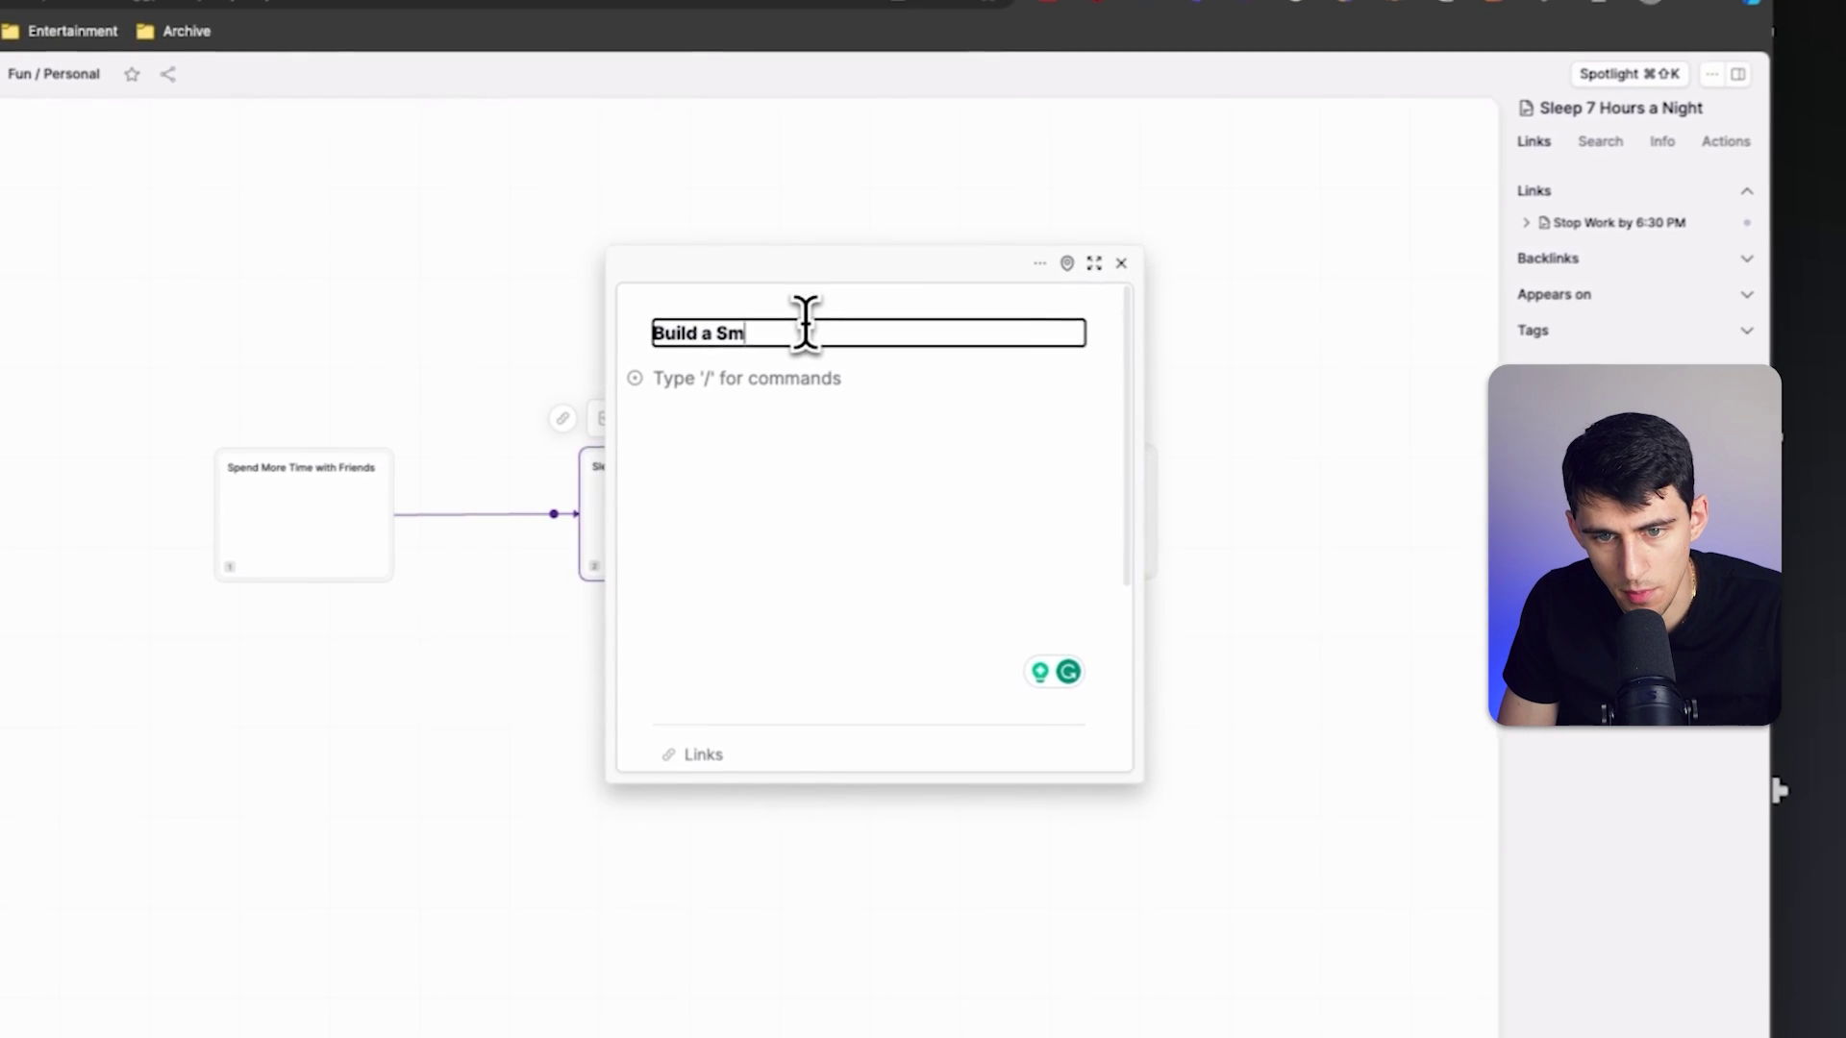
type("artho")
type("me Setup")
Retitle the Stop Work by 6:30 PM card Go to the 2024 Tokyo Olympic Trials and close it.
triple_click(1024, 338)
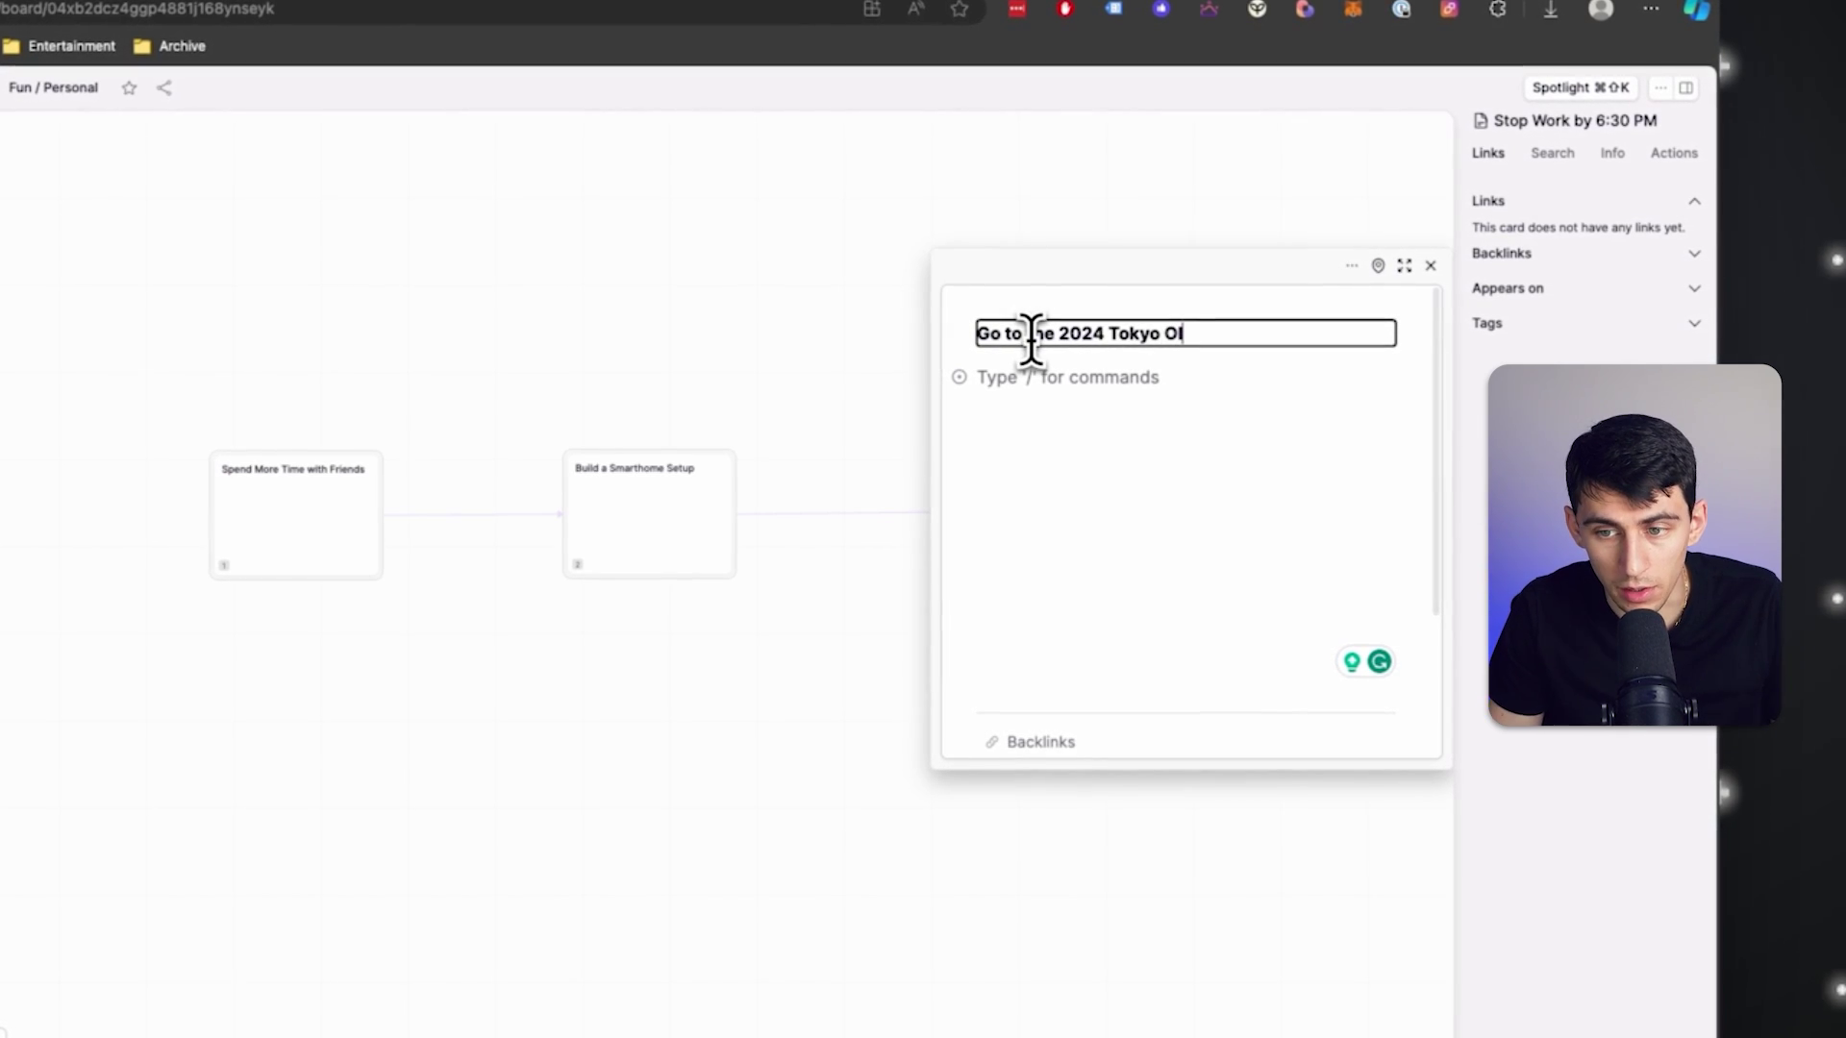
type("Go to the 2024 Tokyo Olympic Trials")
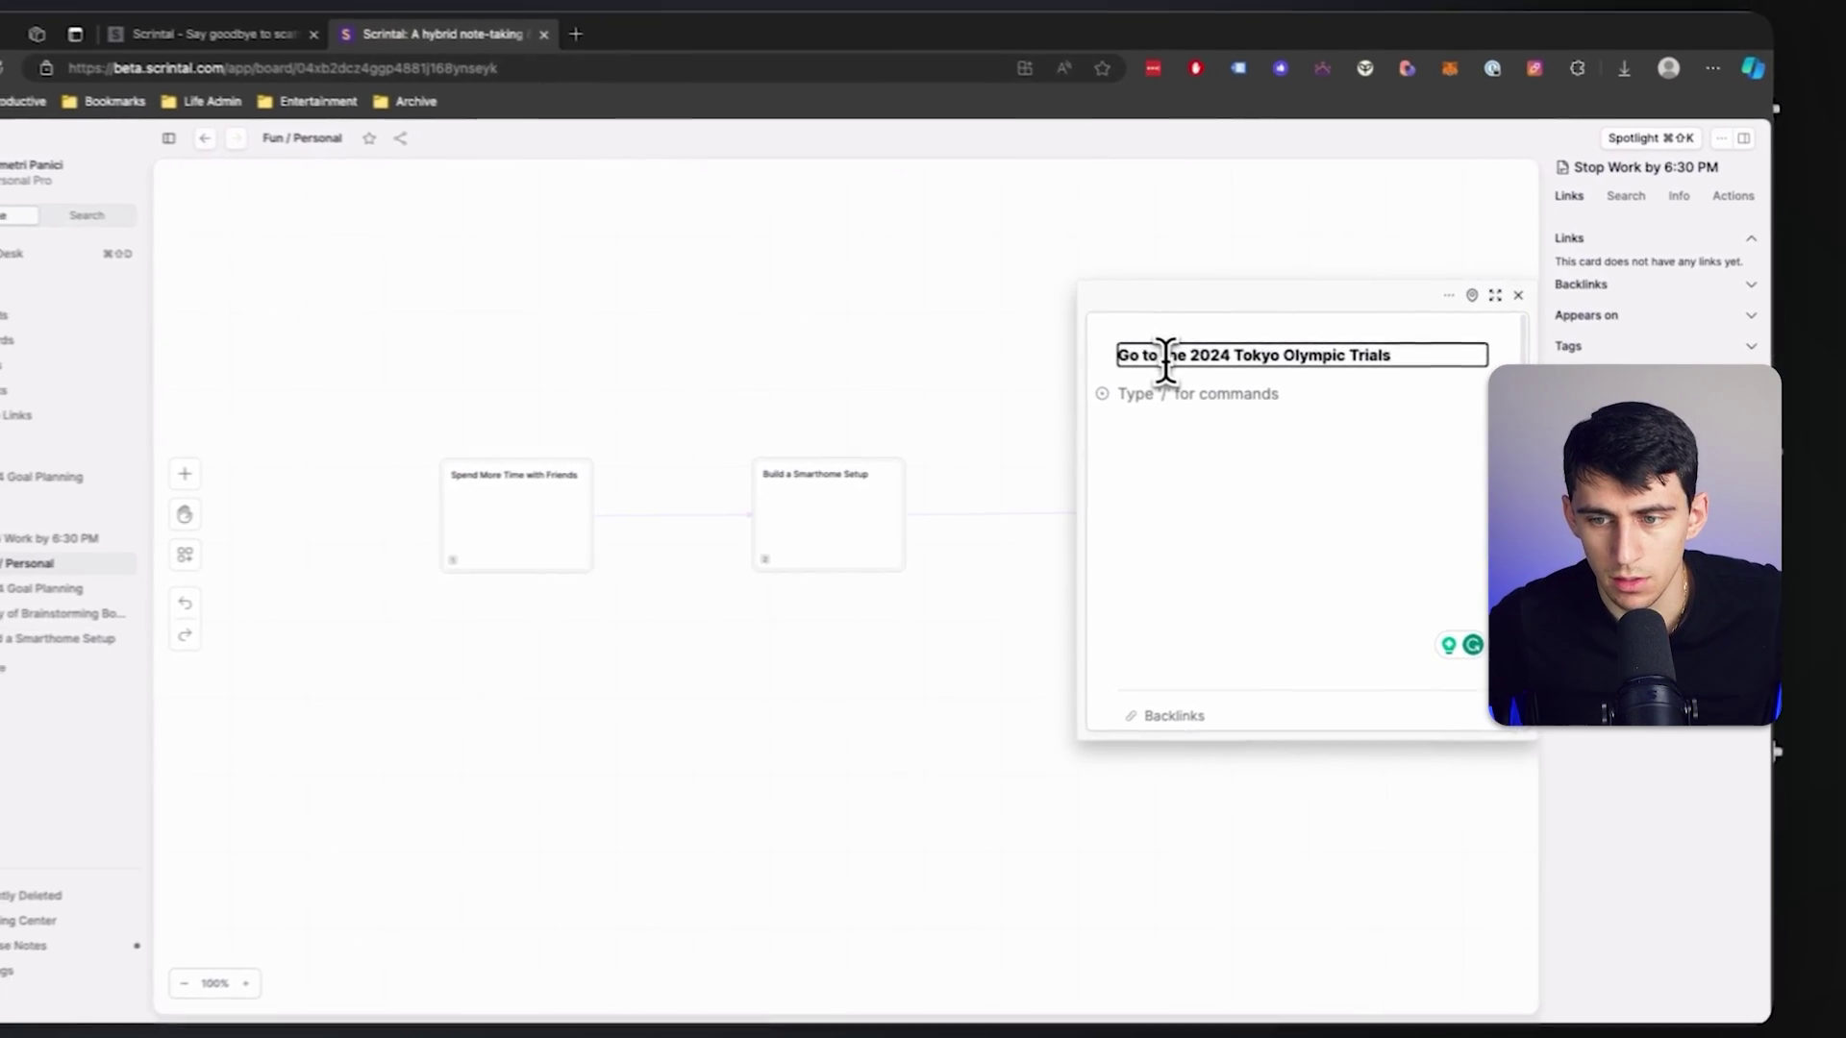
left_click(1518, 295)
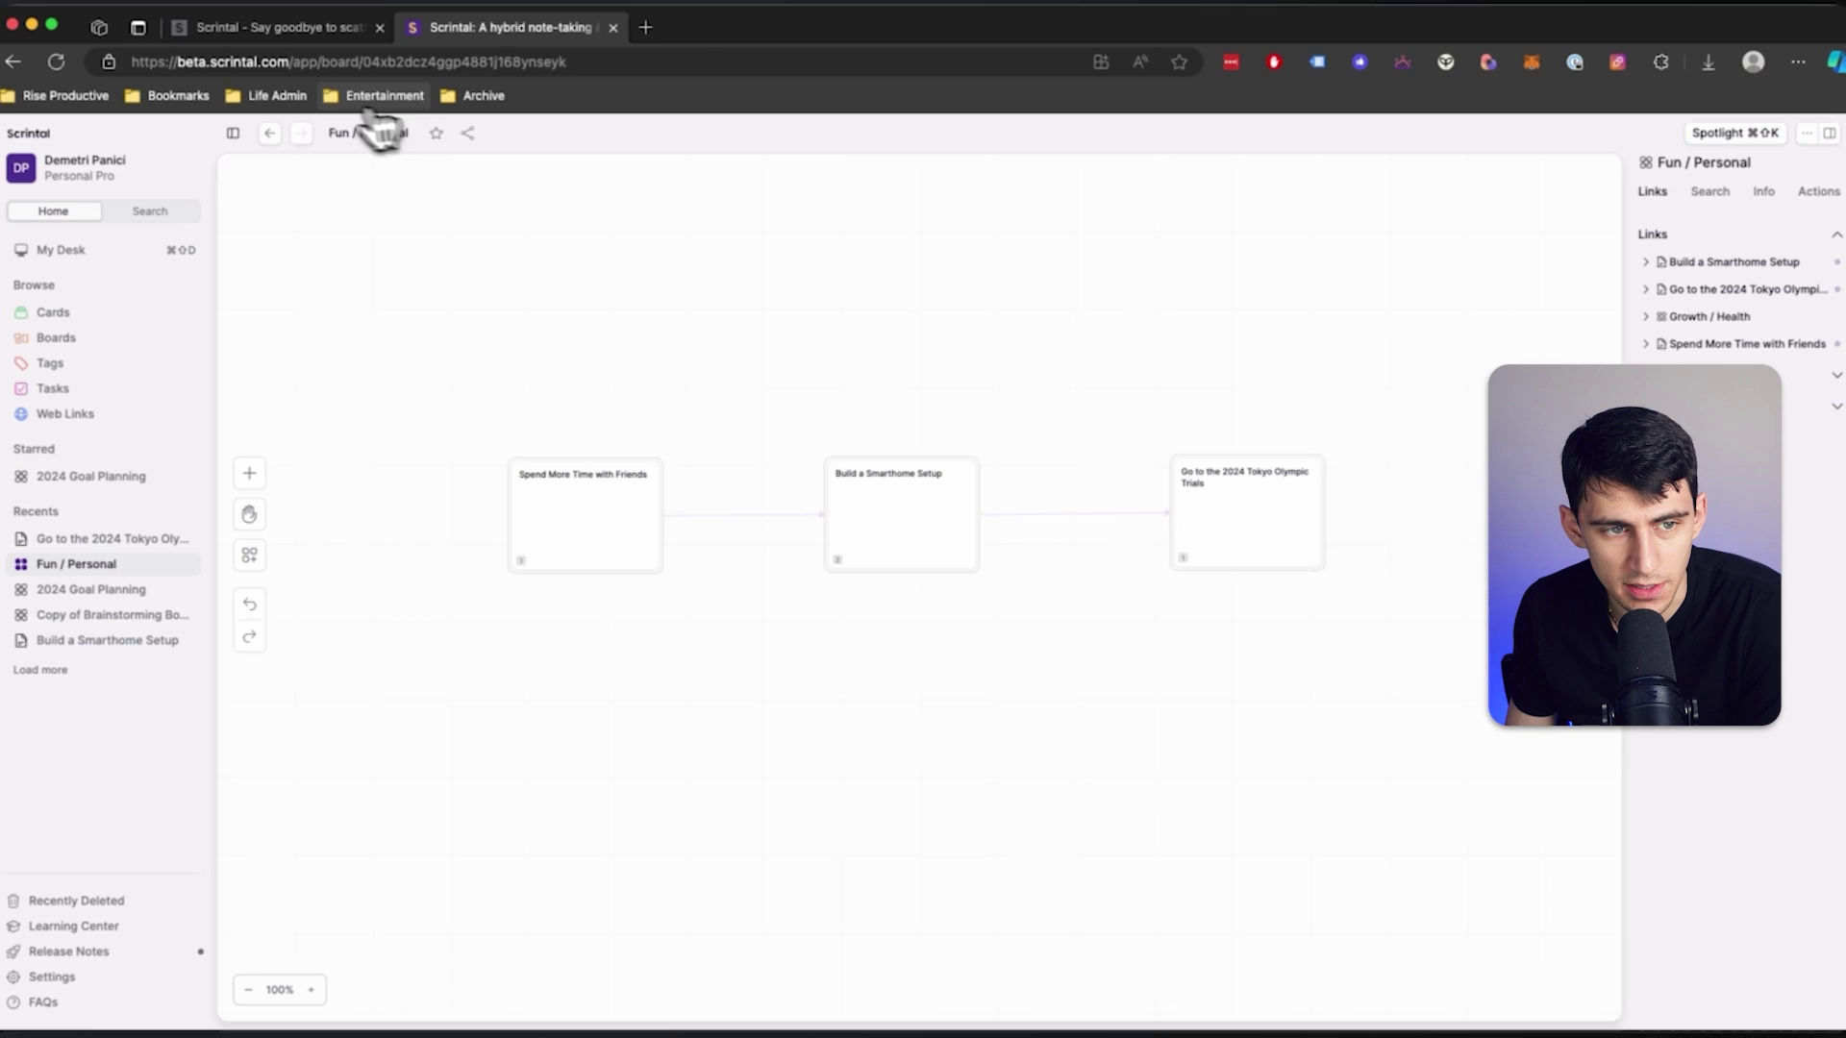
Return to the 2024 Goal Planning board and open the Rise Productive Goals board from it.
left_click(252, 121)
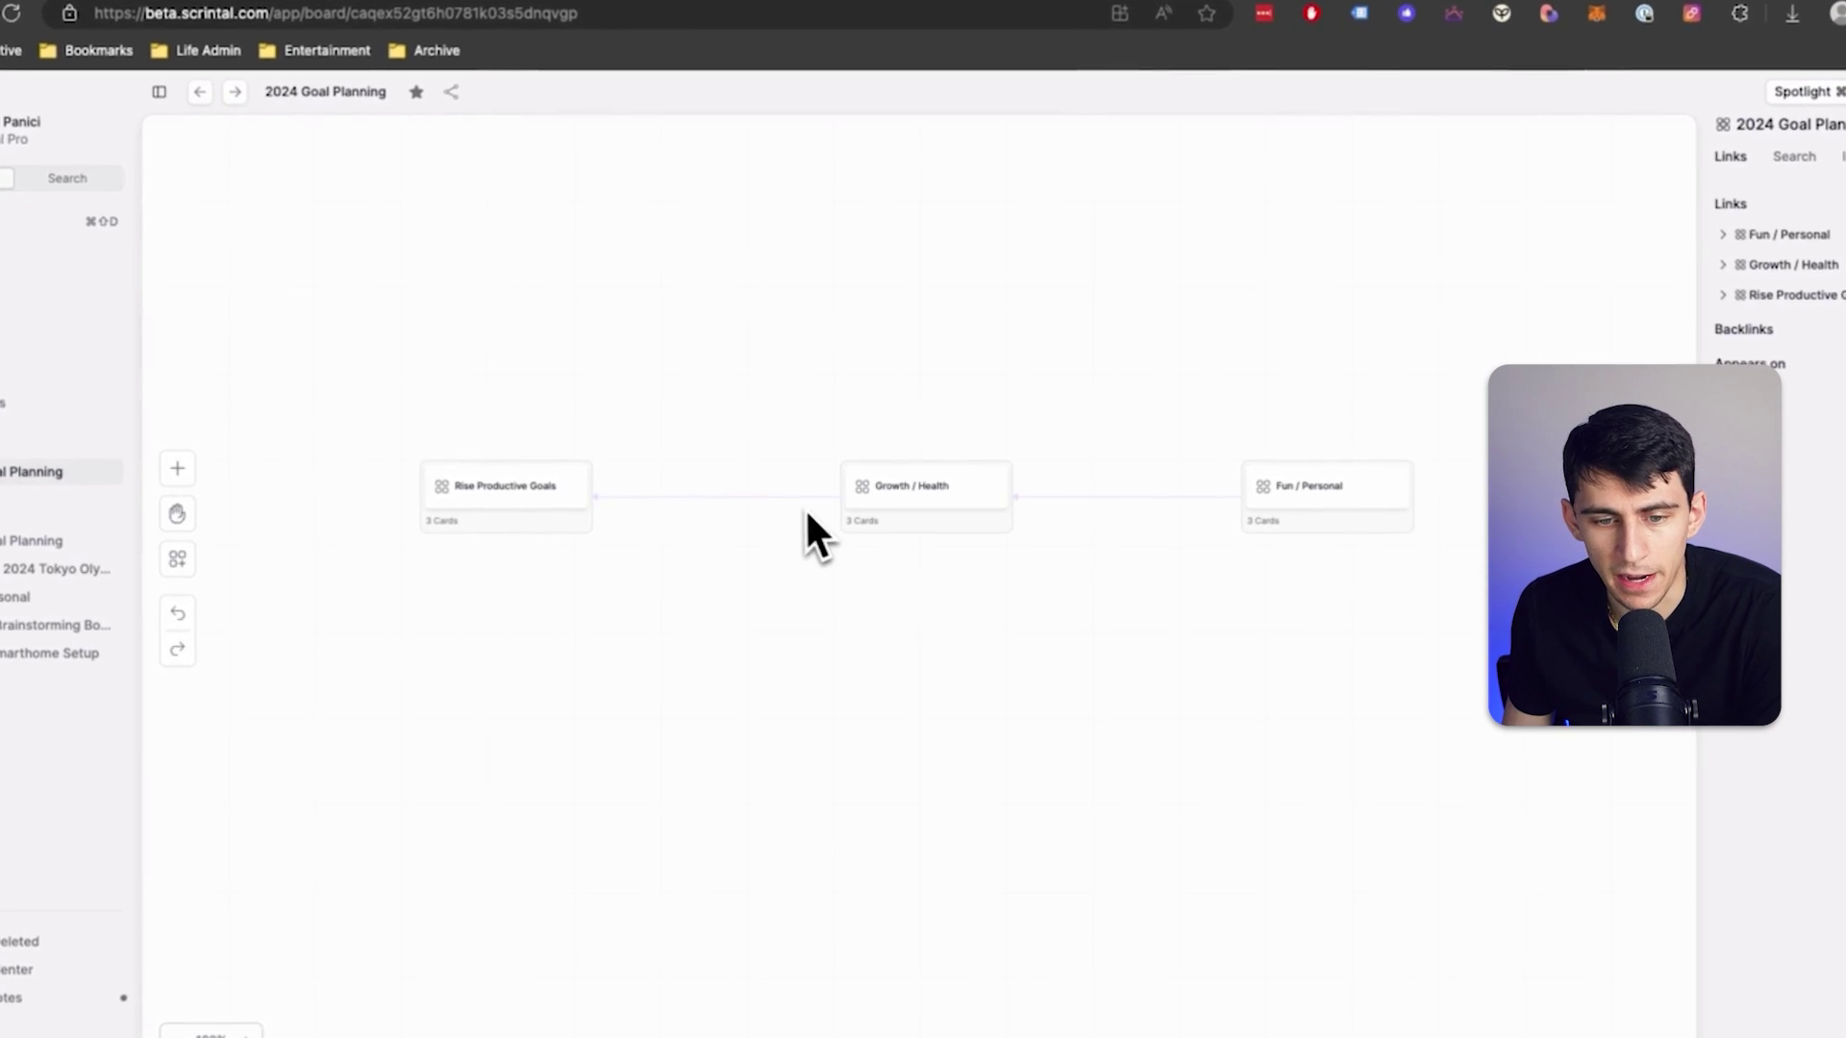
left_click(865, 524)
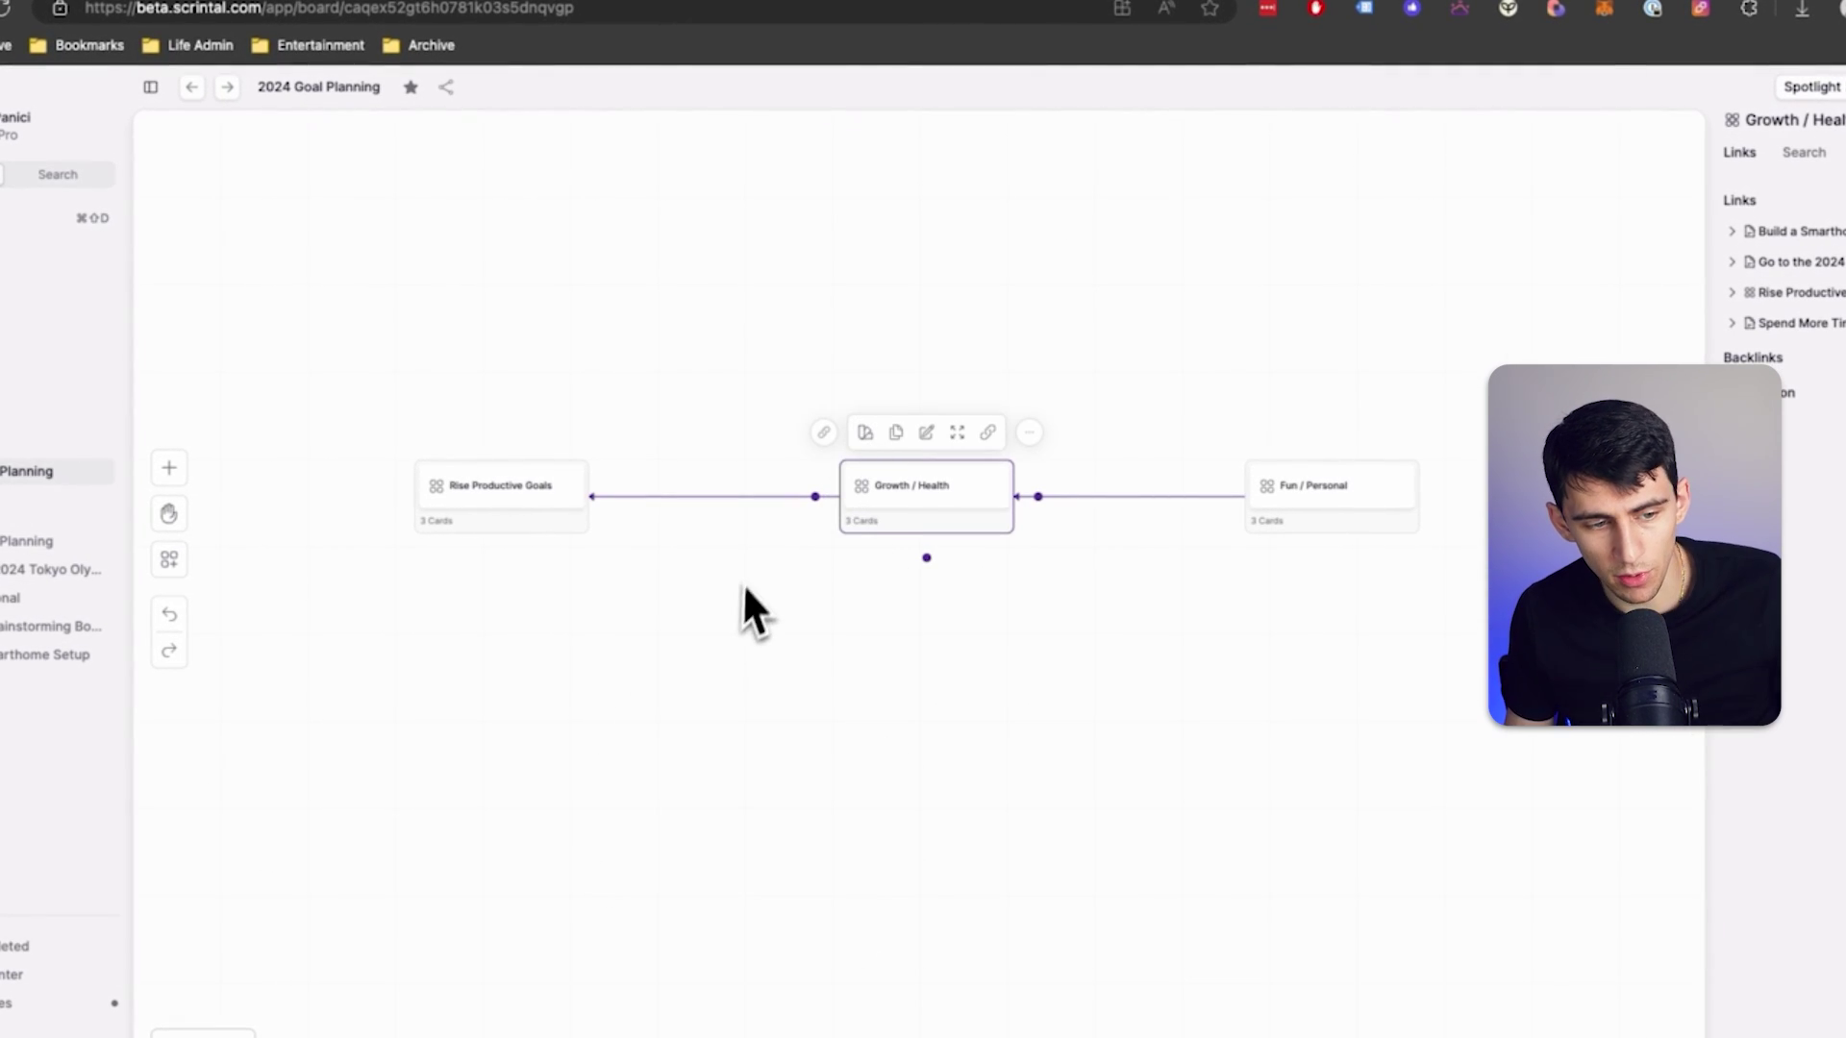
scroll(759, 569, "up", 3)
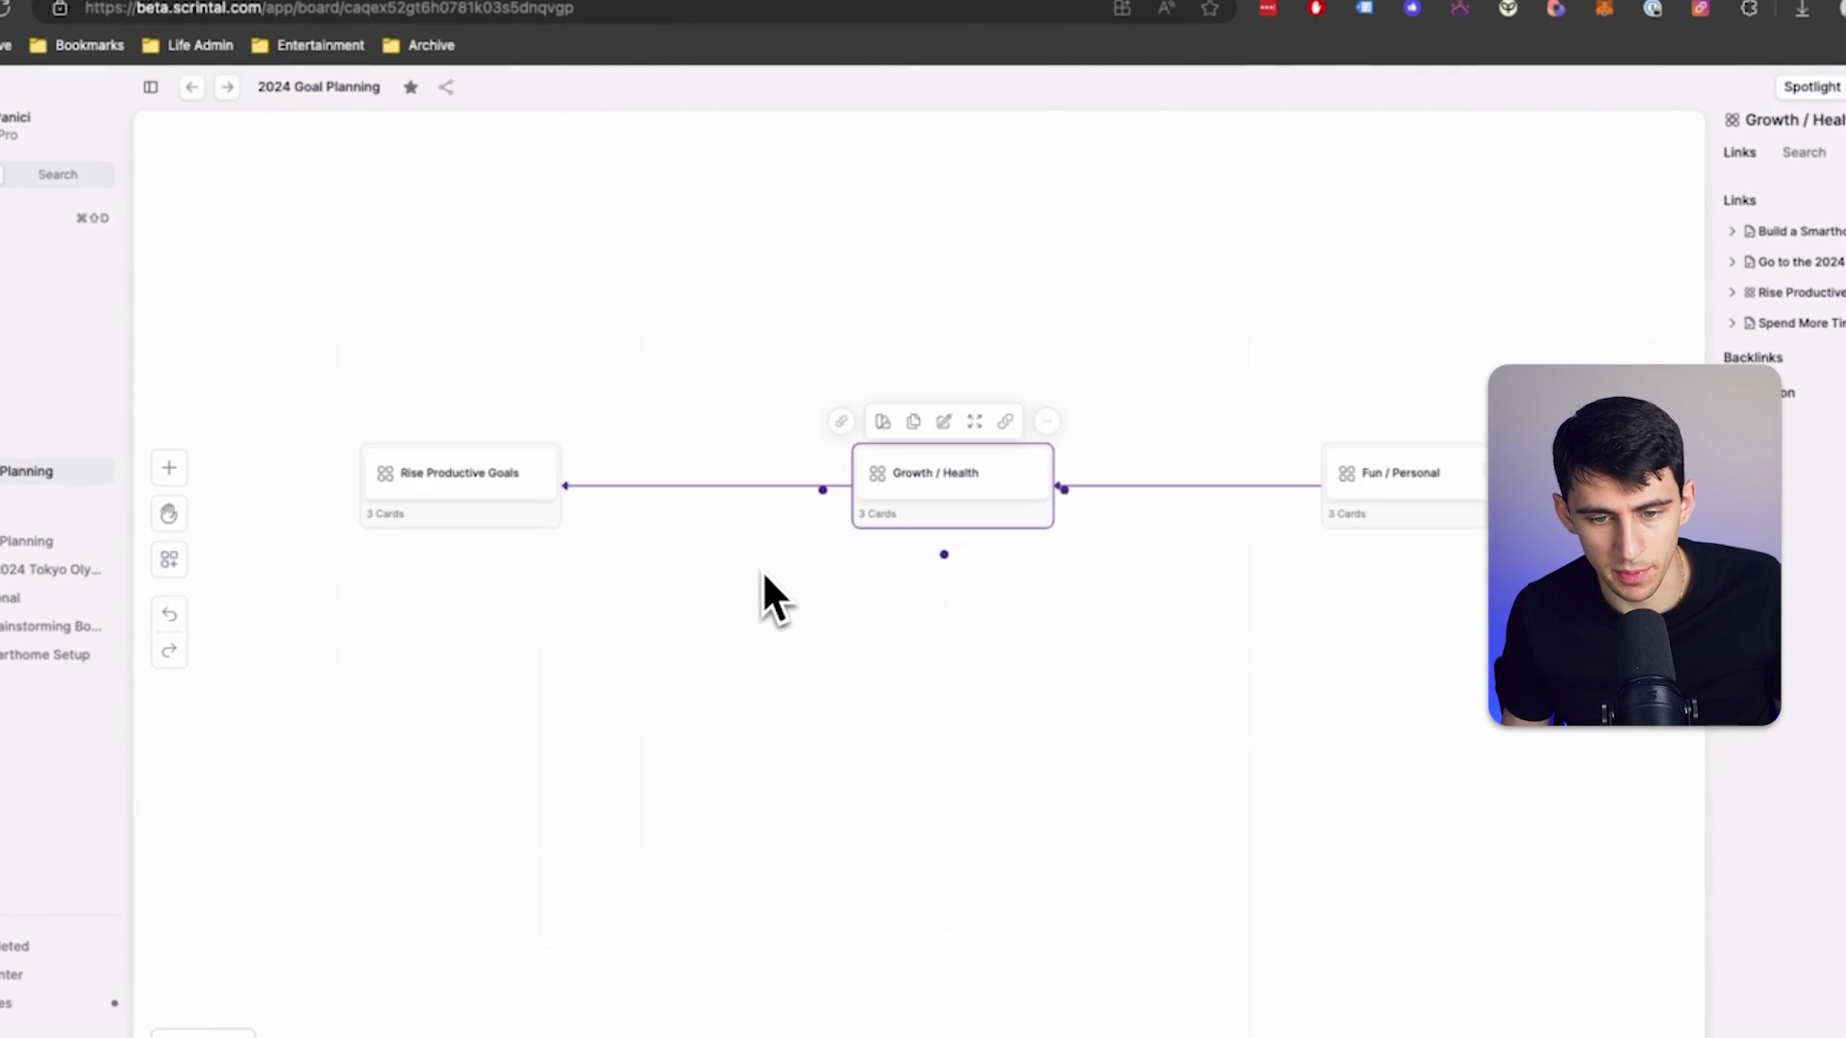
left_click(1067, 635)
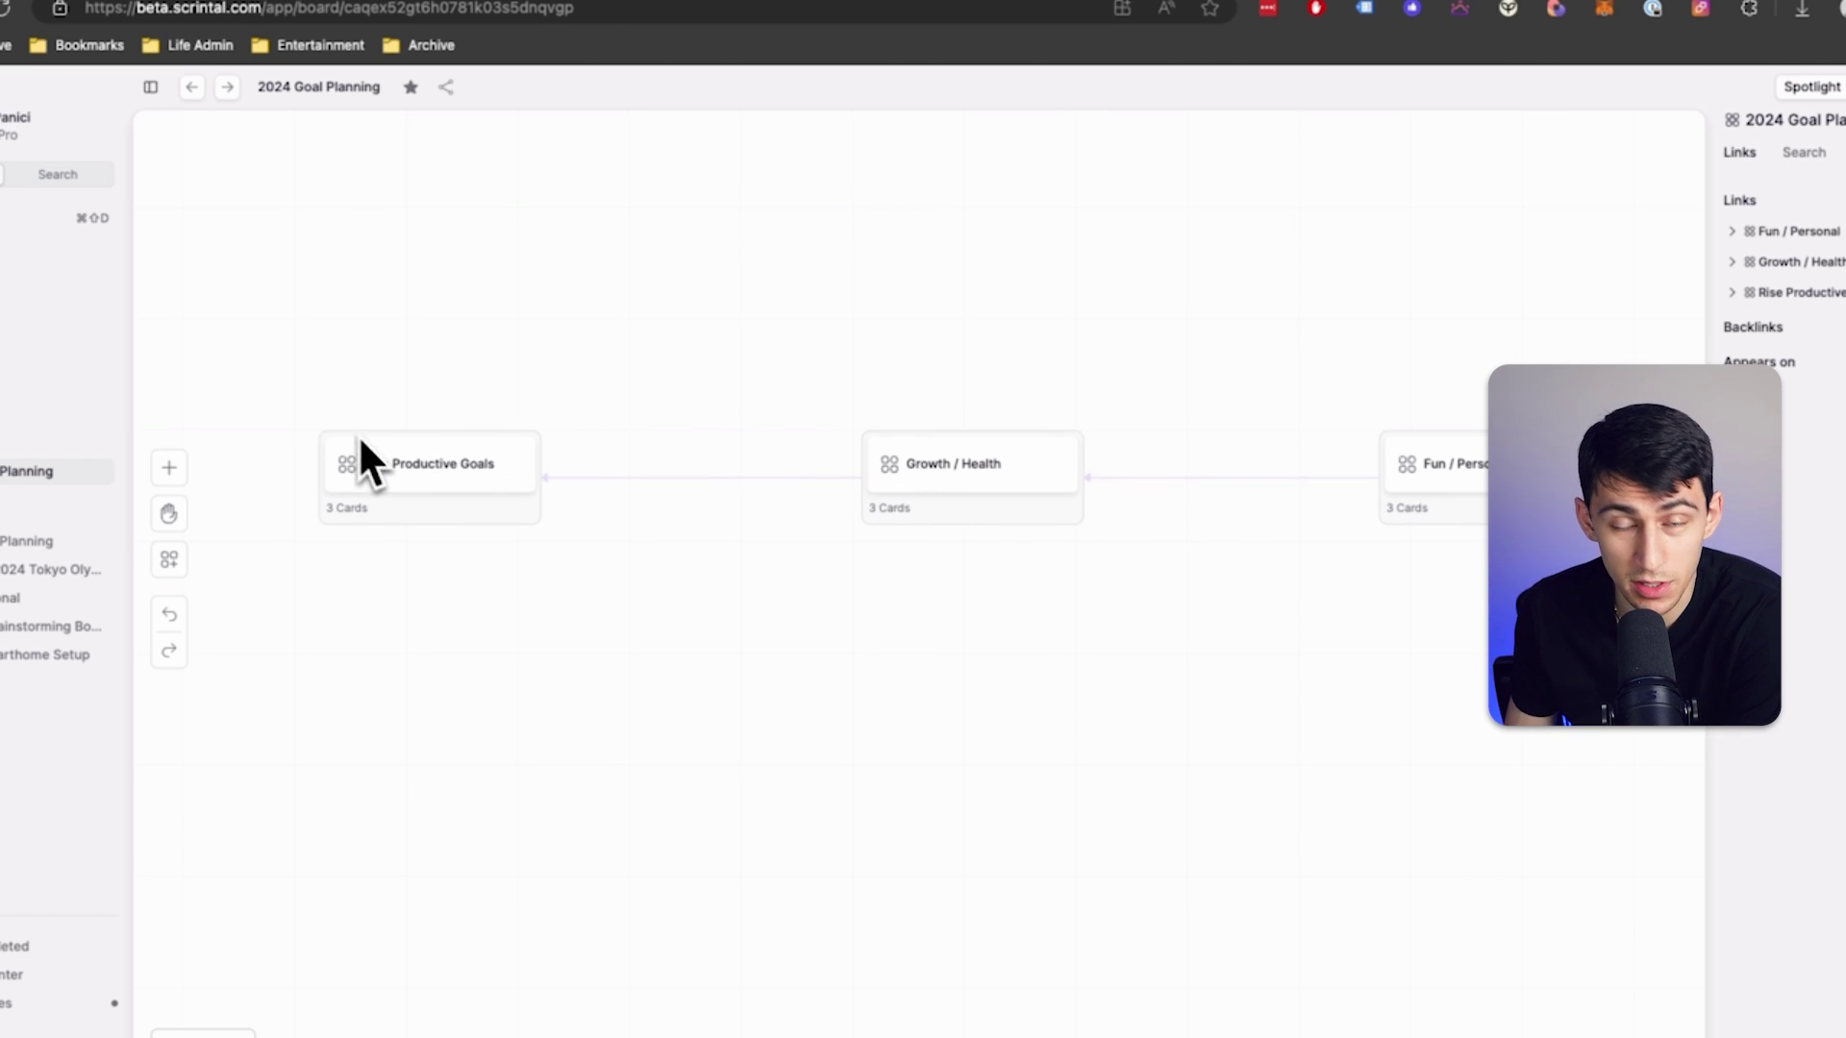
double_click(343, 485)
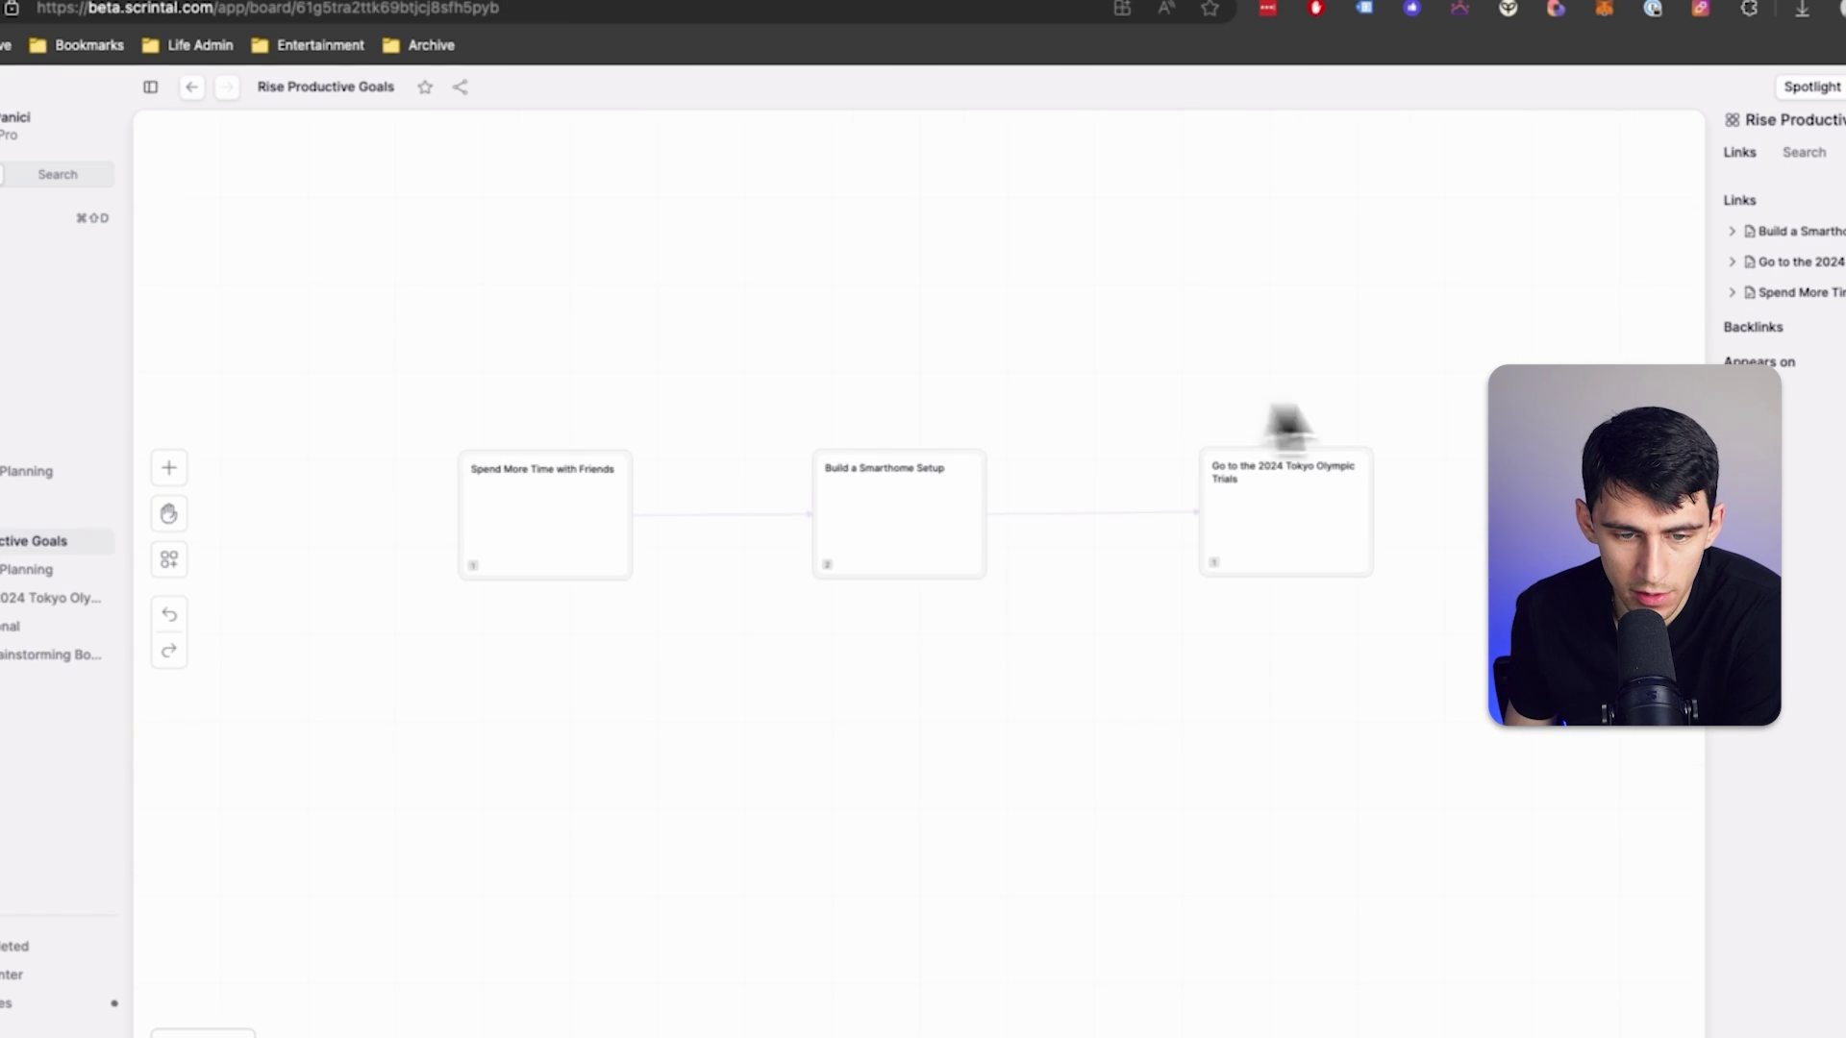
Retitle the Video Editing card Increasing Video Editing Capacity and add nested bullets: capacity increase, Probably 2x; Why?, Money?, Fame?, Power?, A more consistent income.
double_click(461, 490)
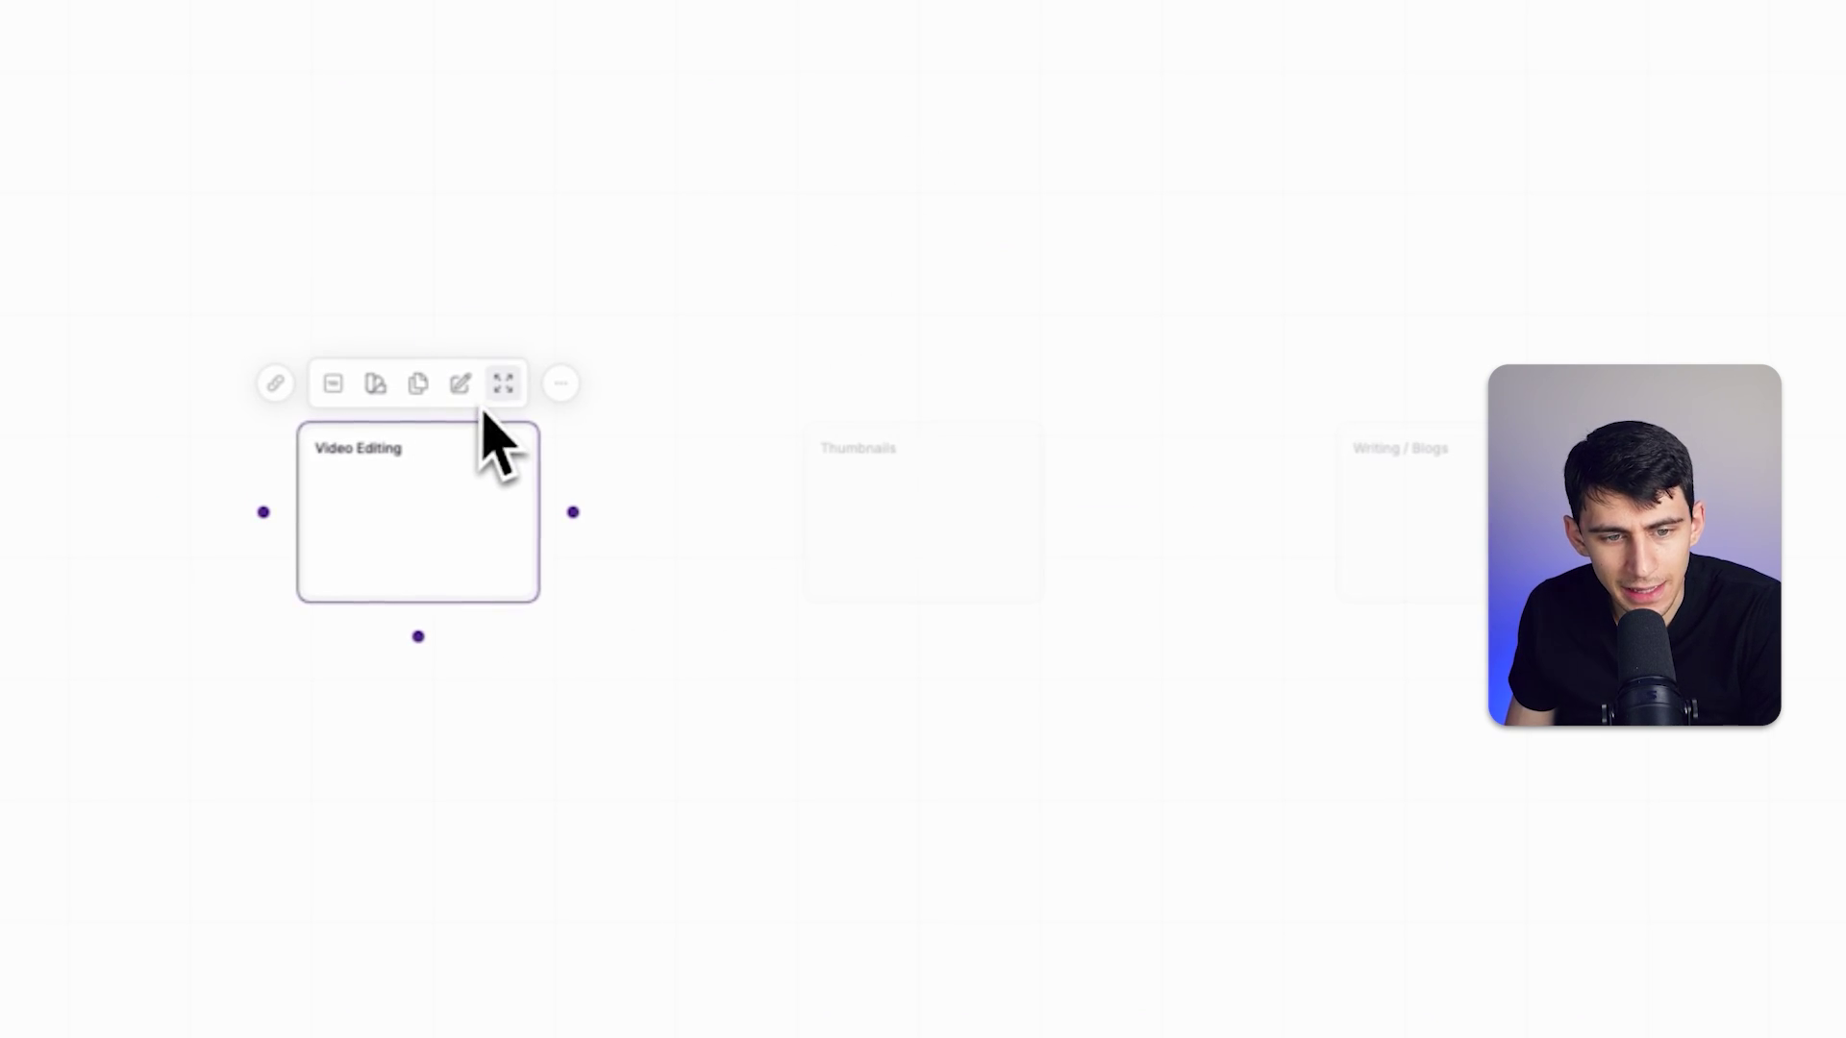
left_click(503, 384)
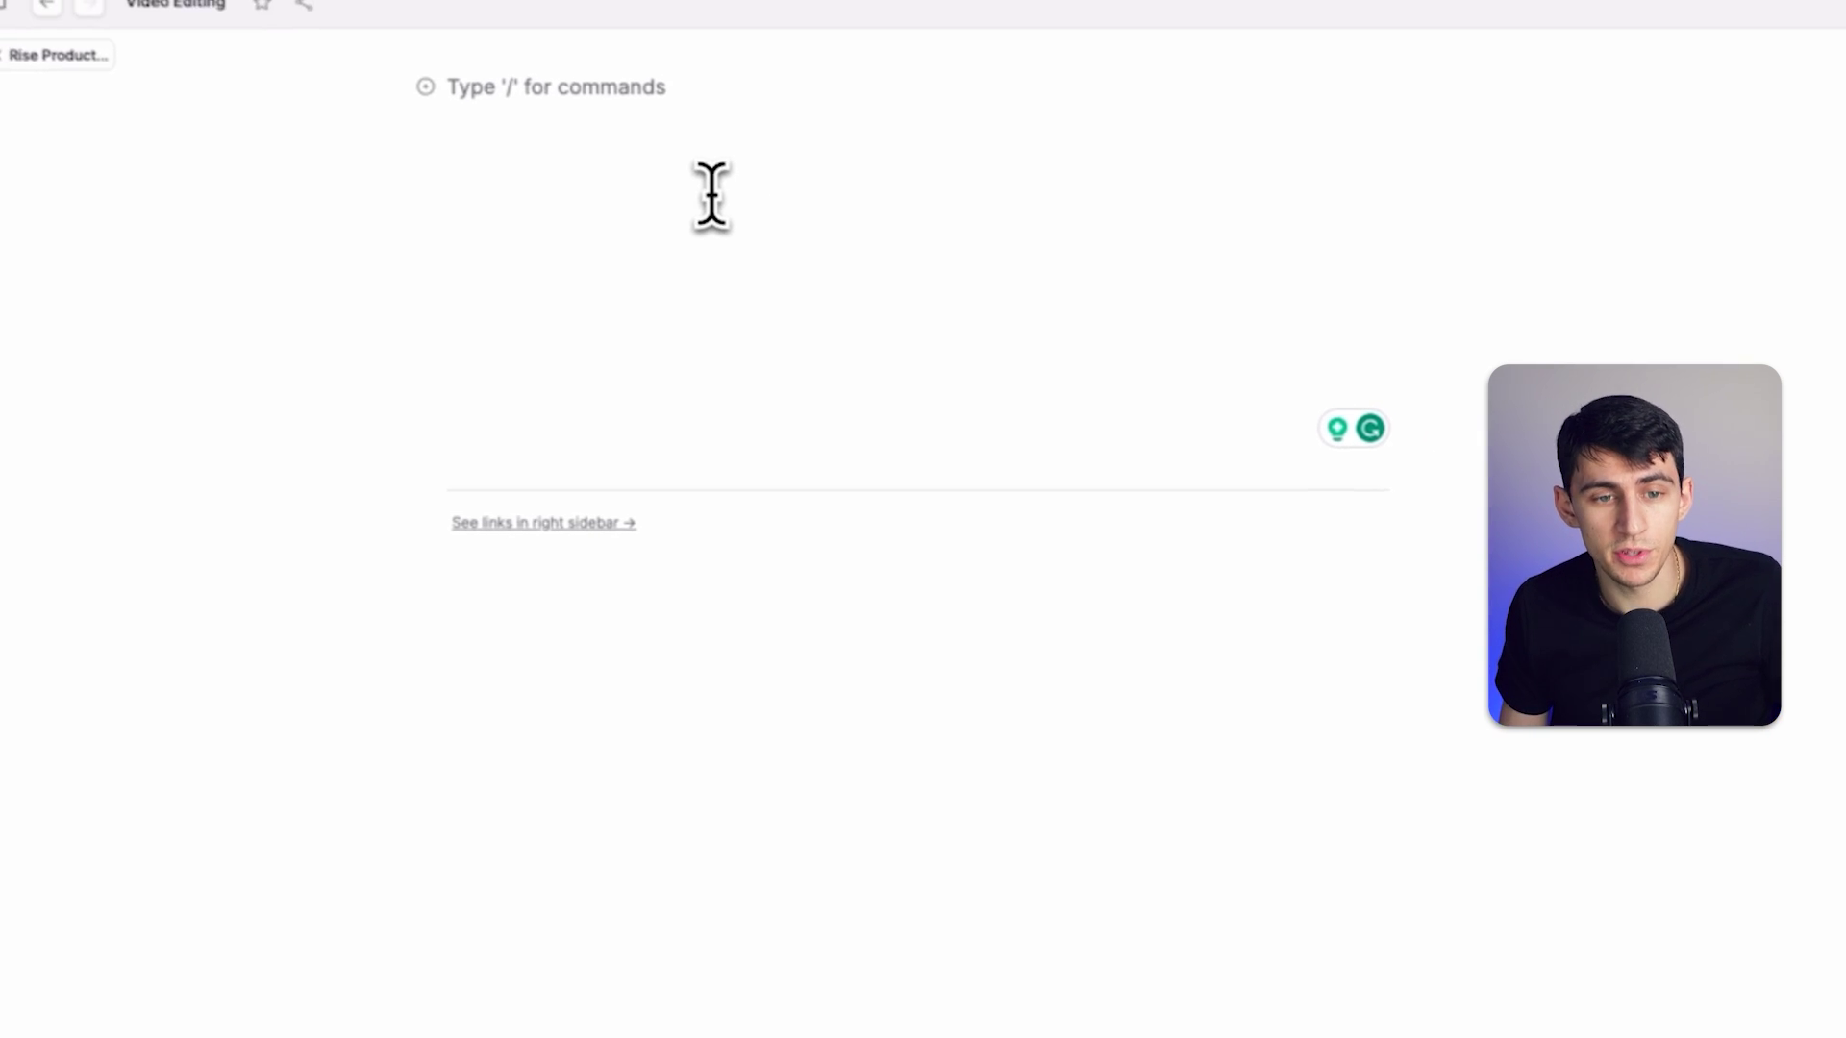
left_click(428, 154)
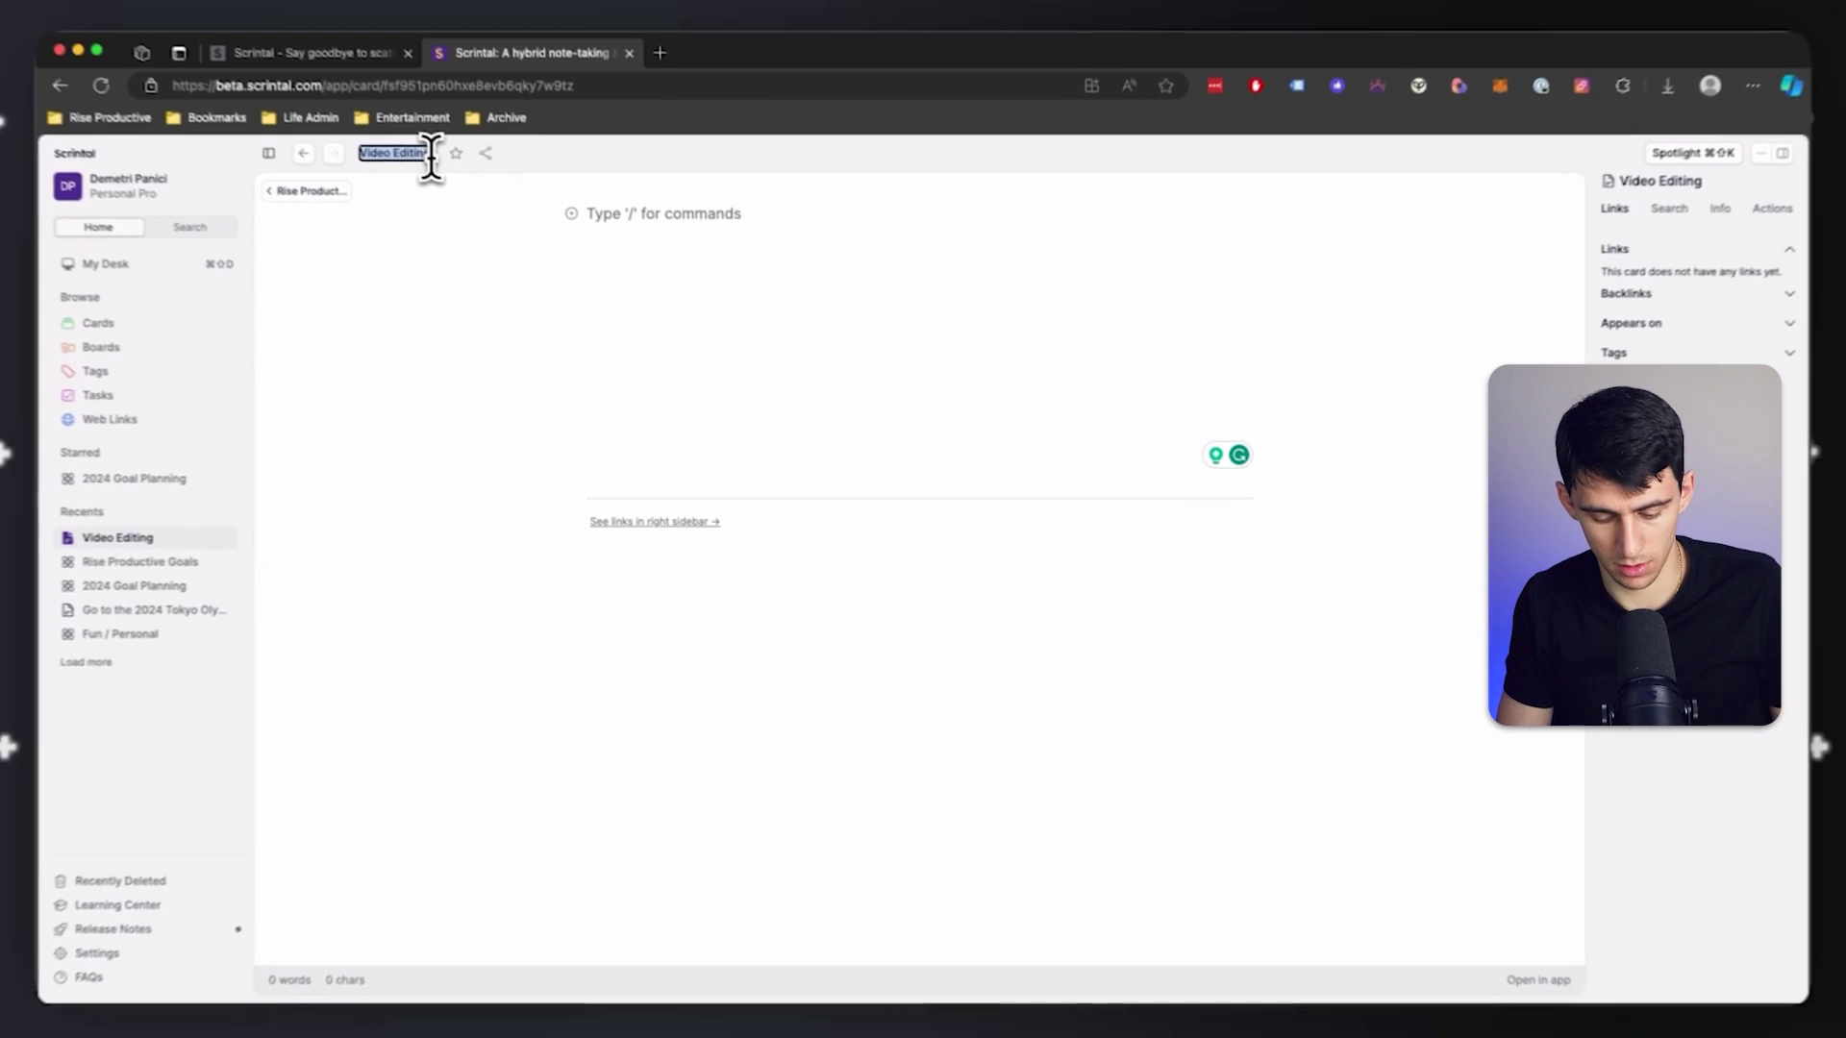
type("Inc")
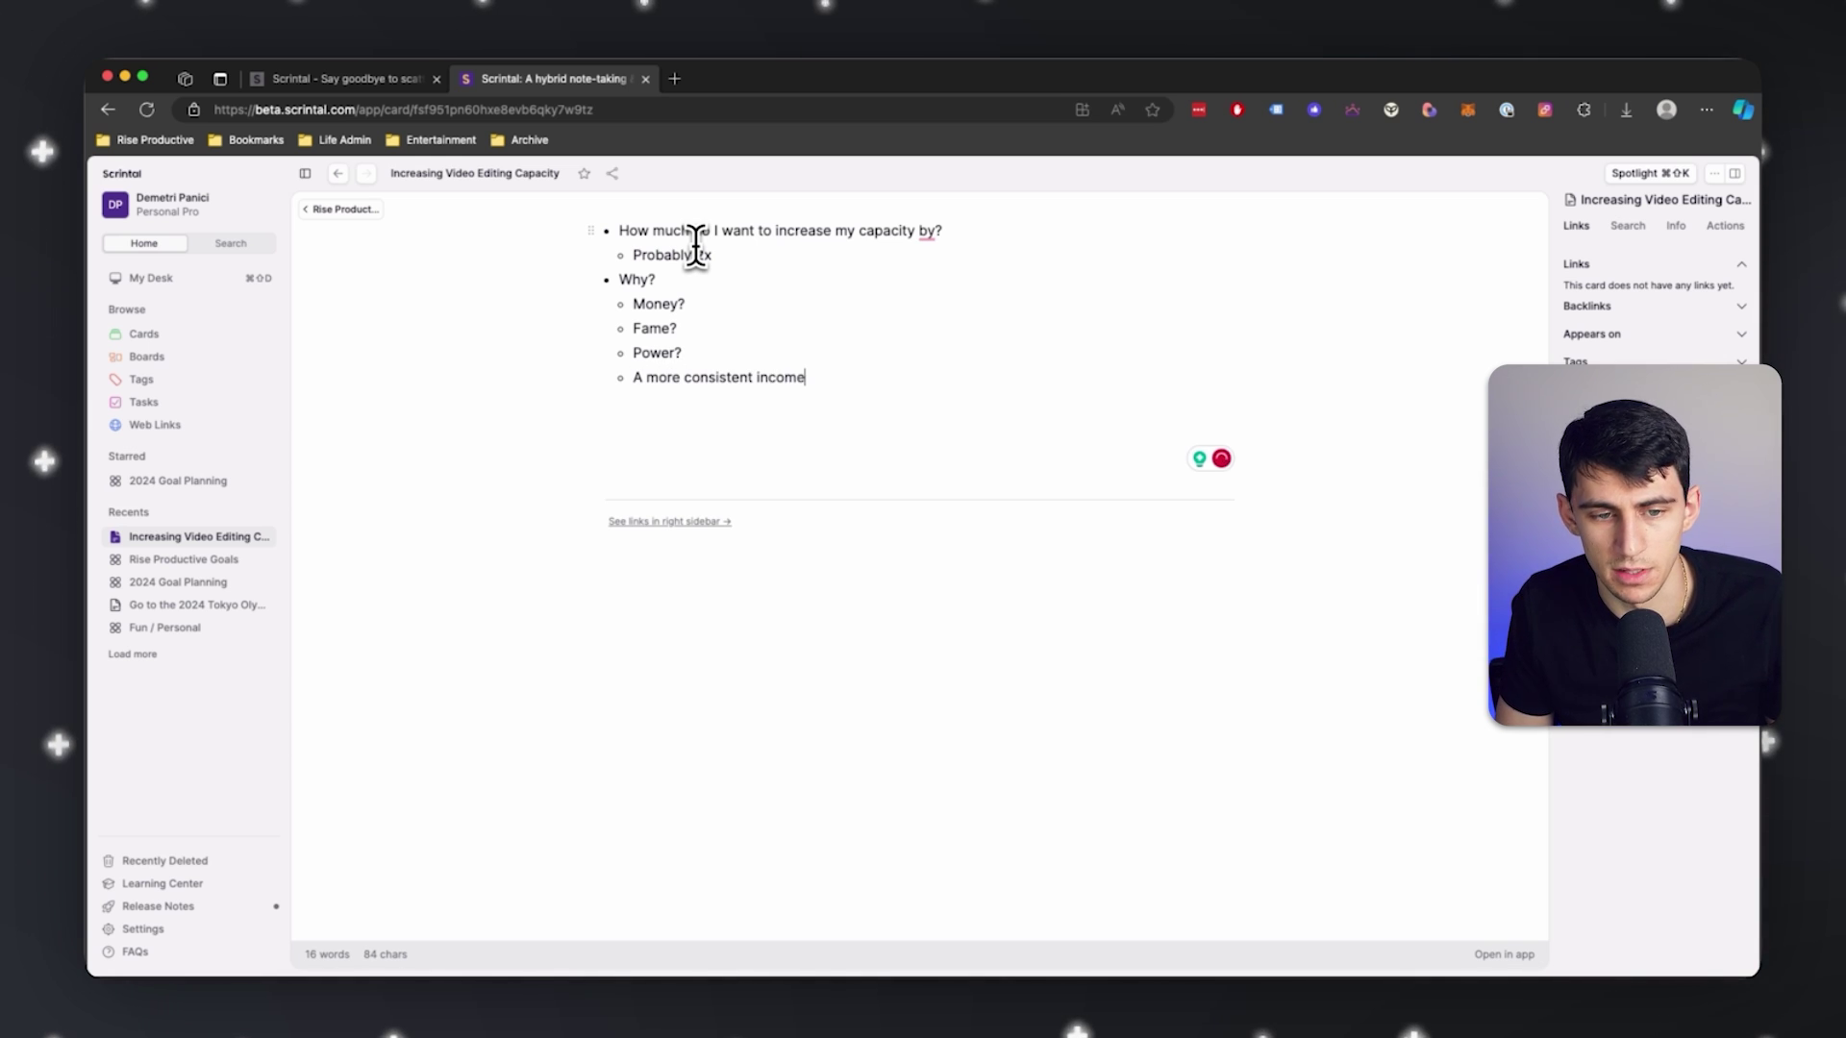
Make the bullet A more consistent income bold and return to the Rise Productive Goals board.
key("super+a")
key("super+b")
double_click(782, 375)
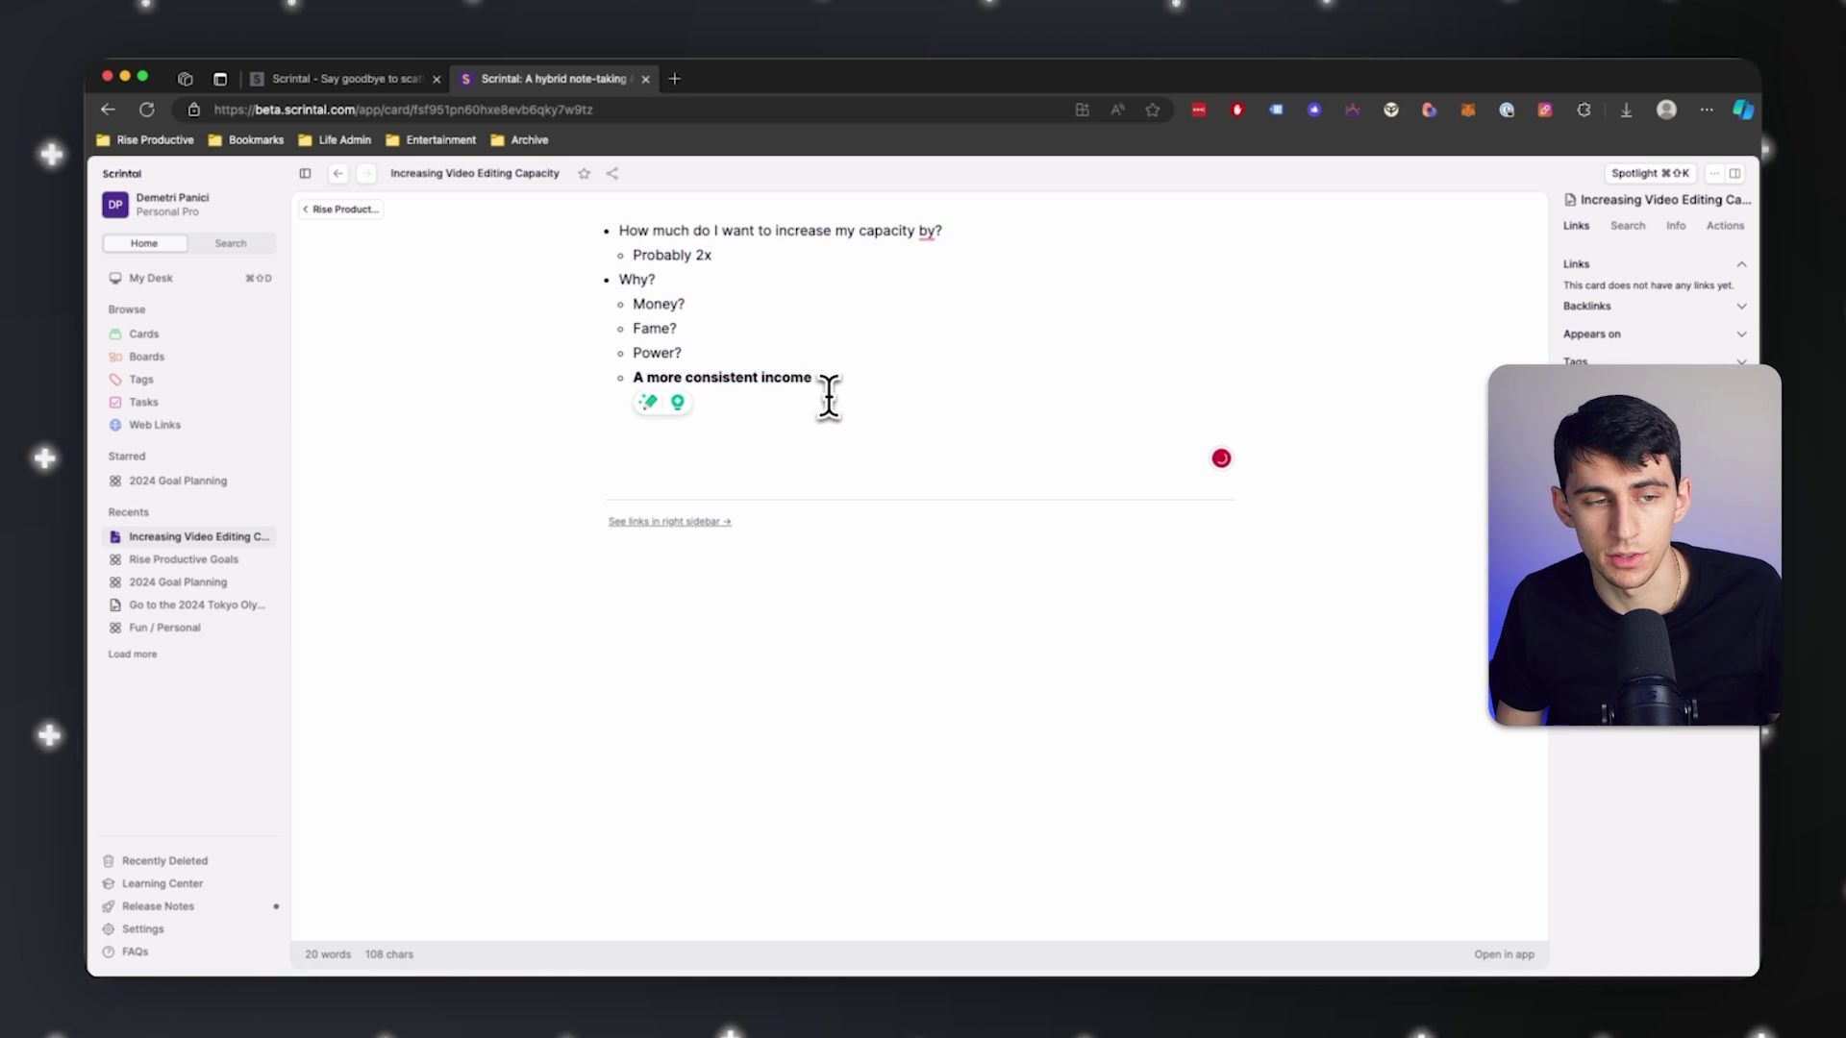
left_click(342, 209)
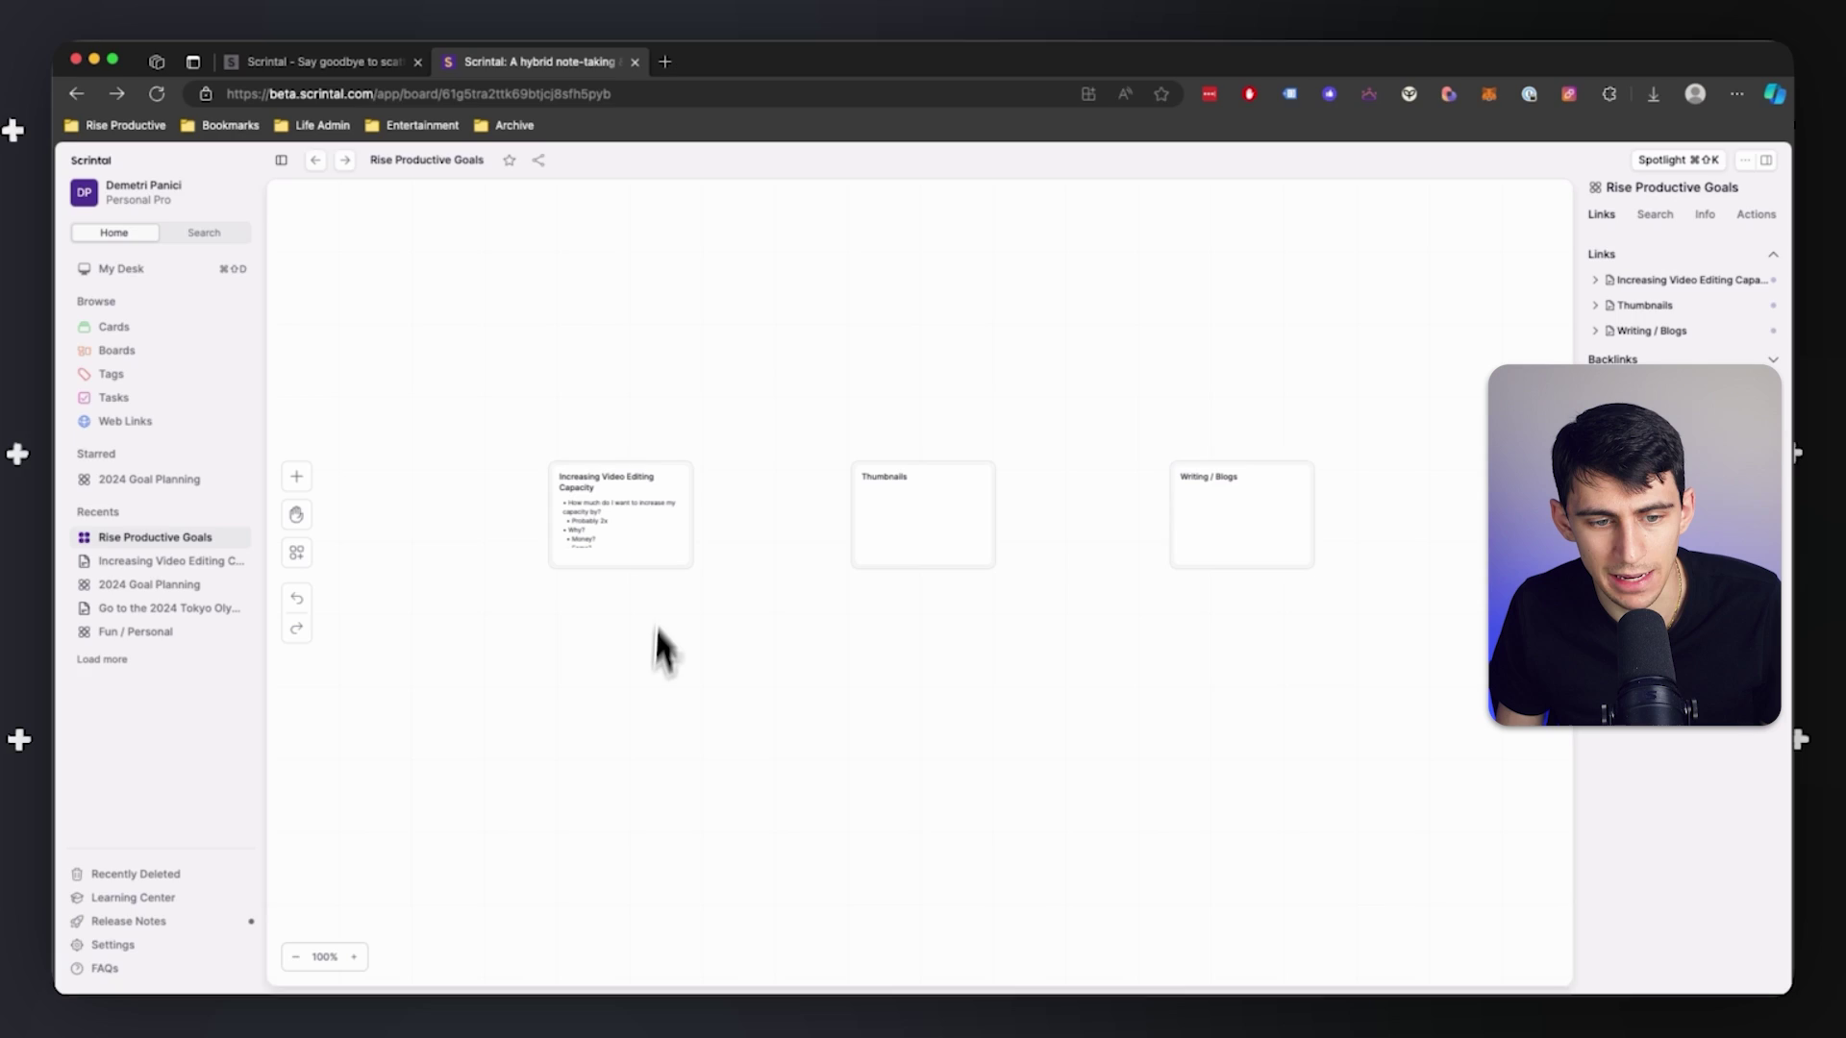
left_click(651, 562)
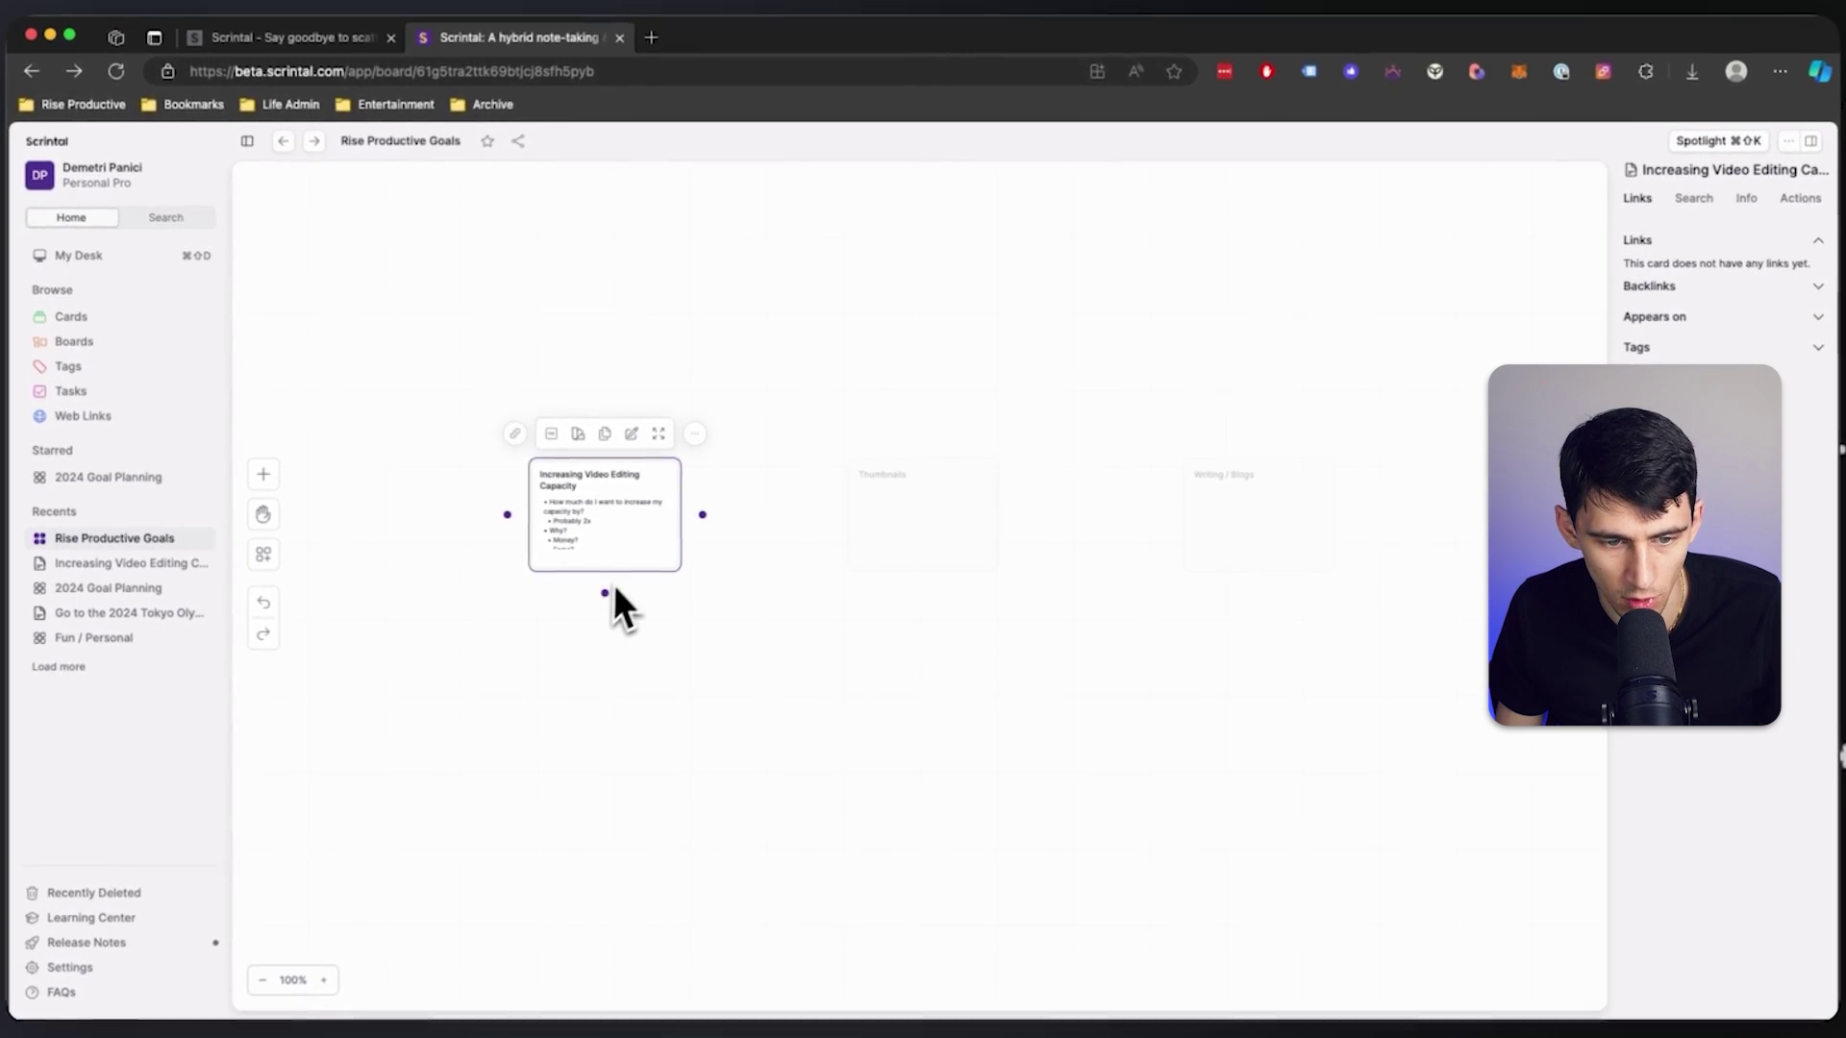
left_click(500, 611)
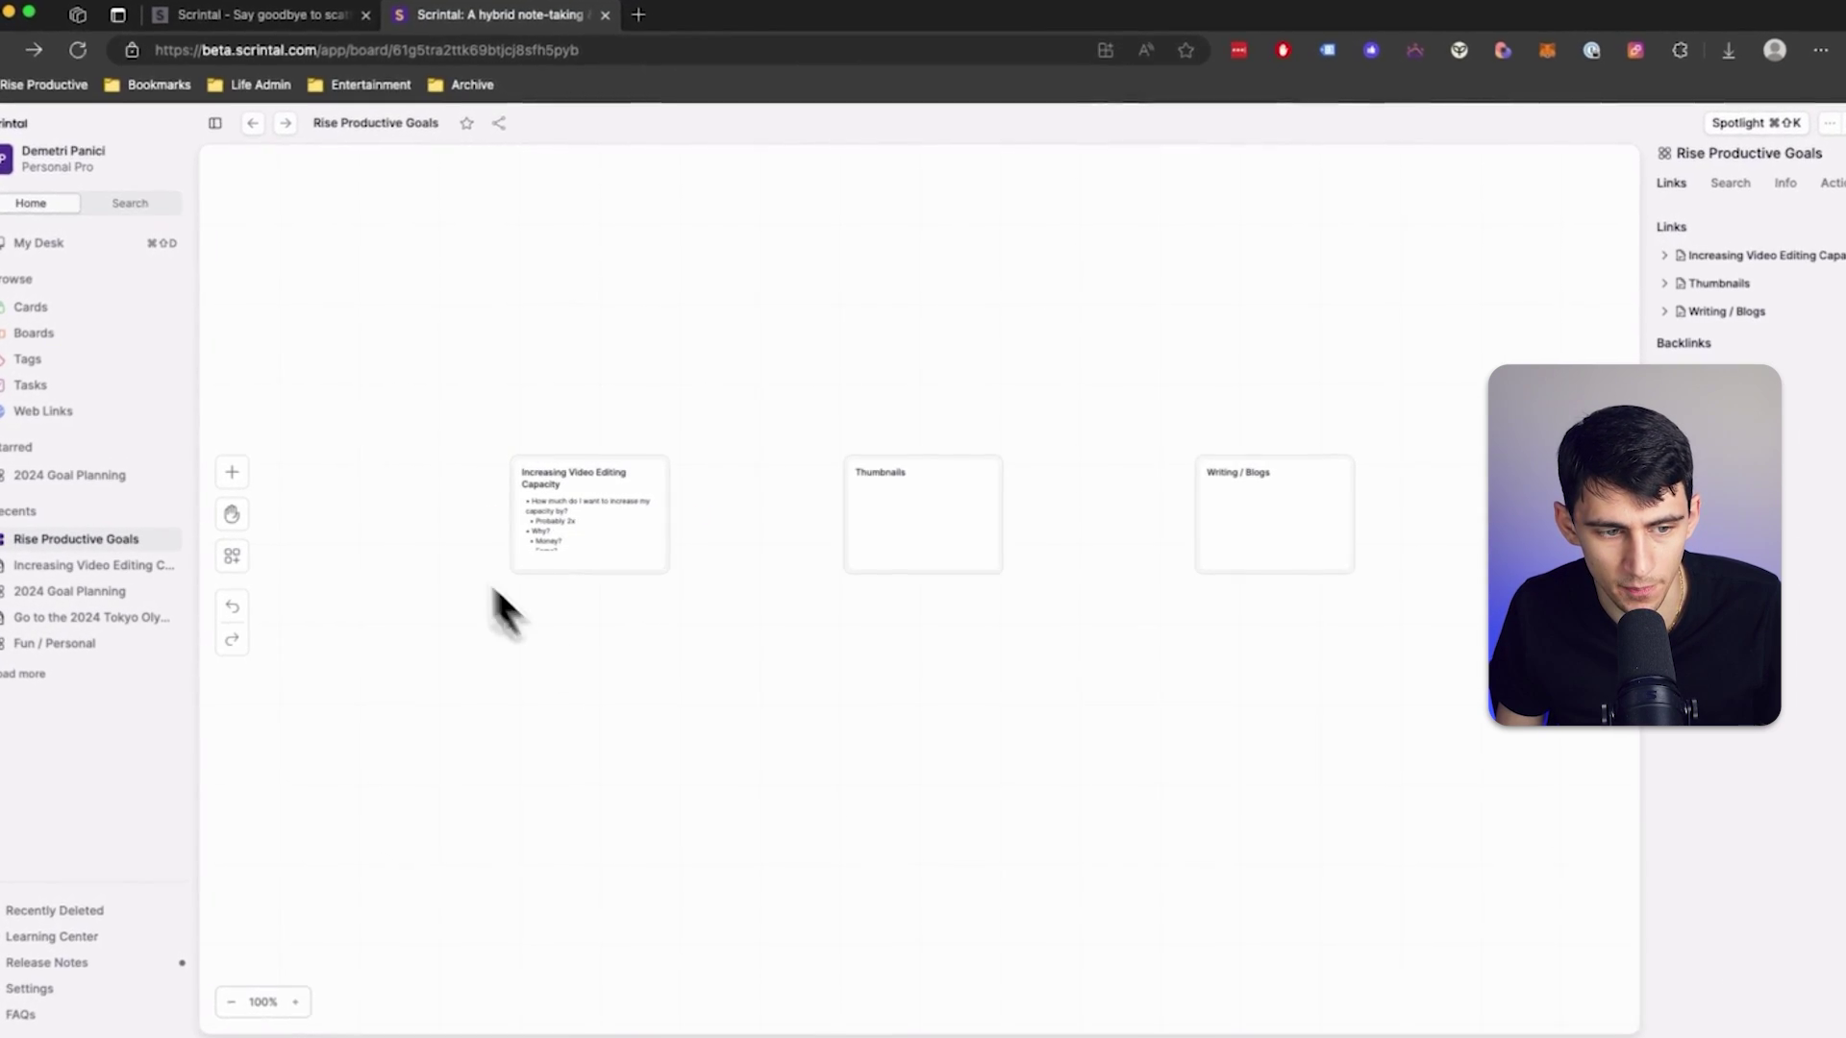
Add a large text label reading Consistent Income above the Increasing Video Editing Capacity card.
left_click(257, 476)
left_click(360, 588)
left_click(486, 423)
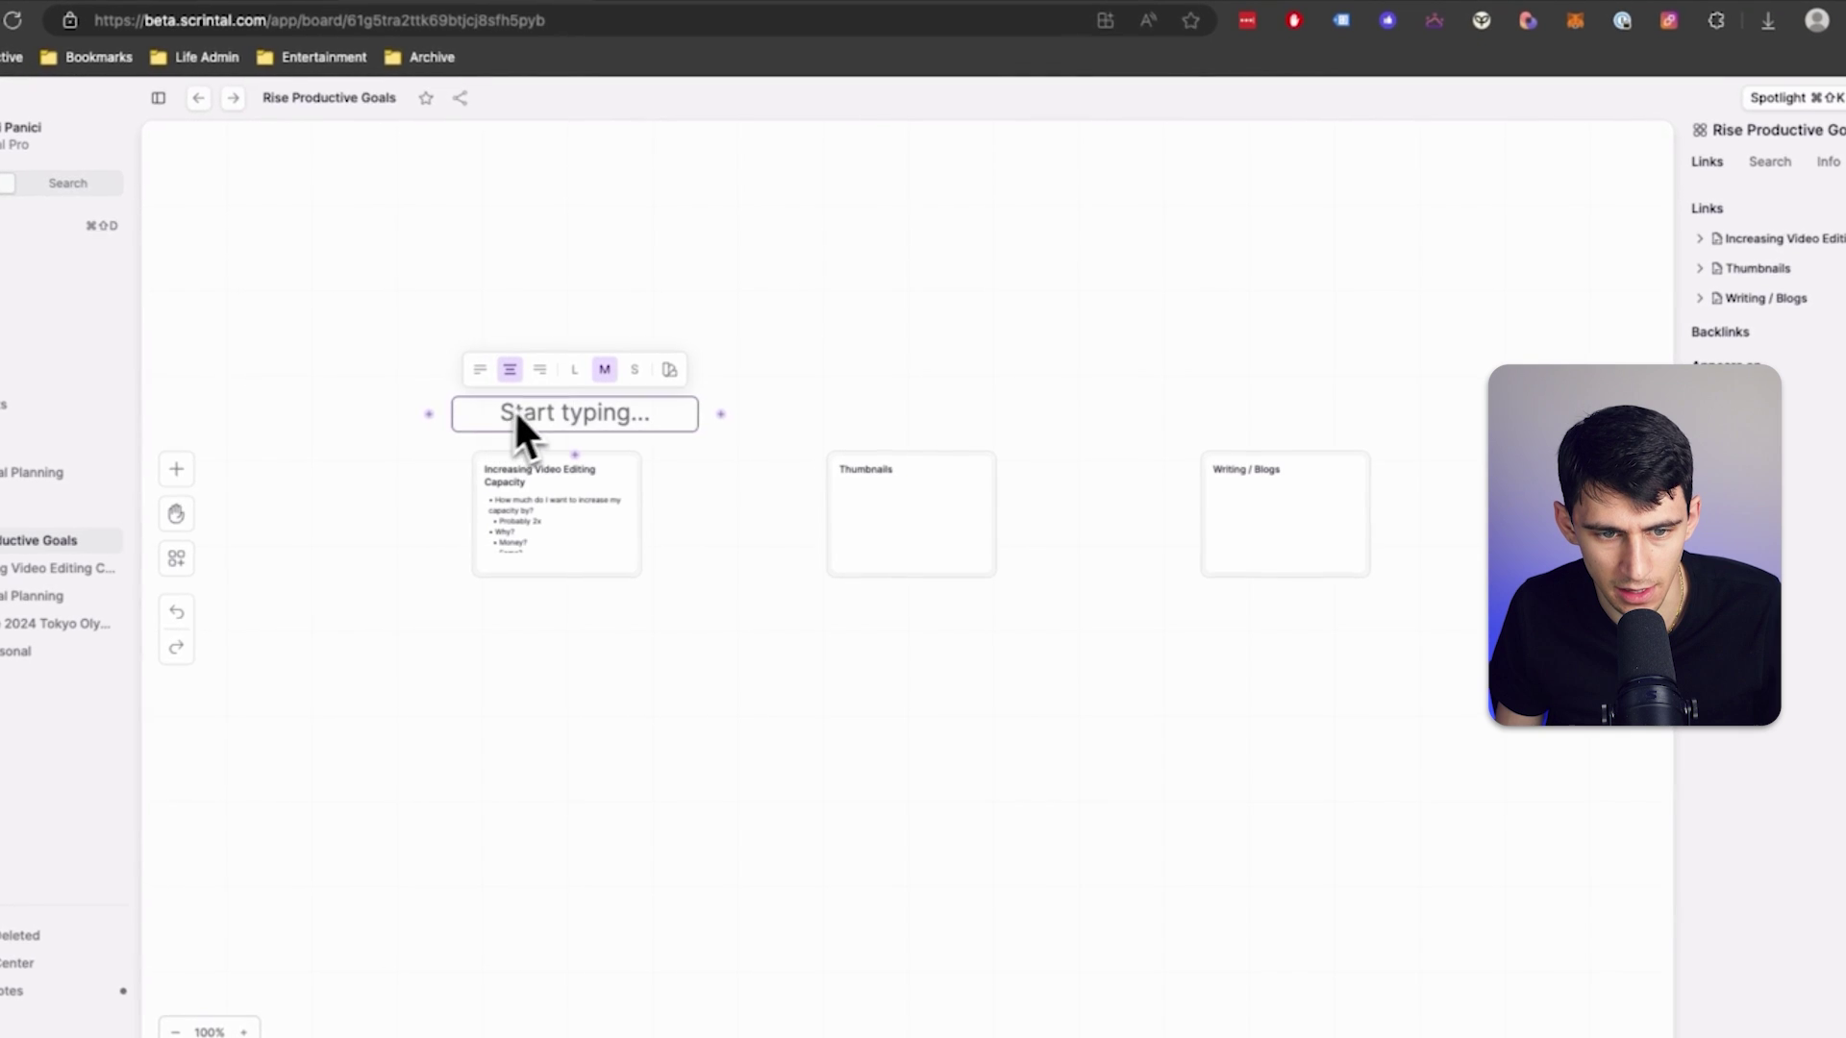
left_click(574, 369)
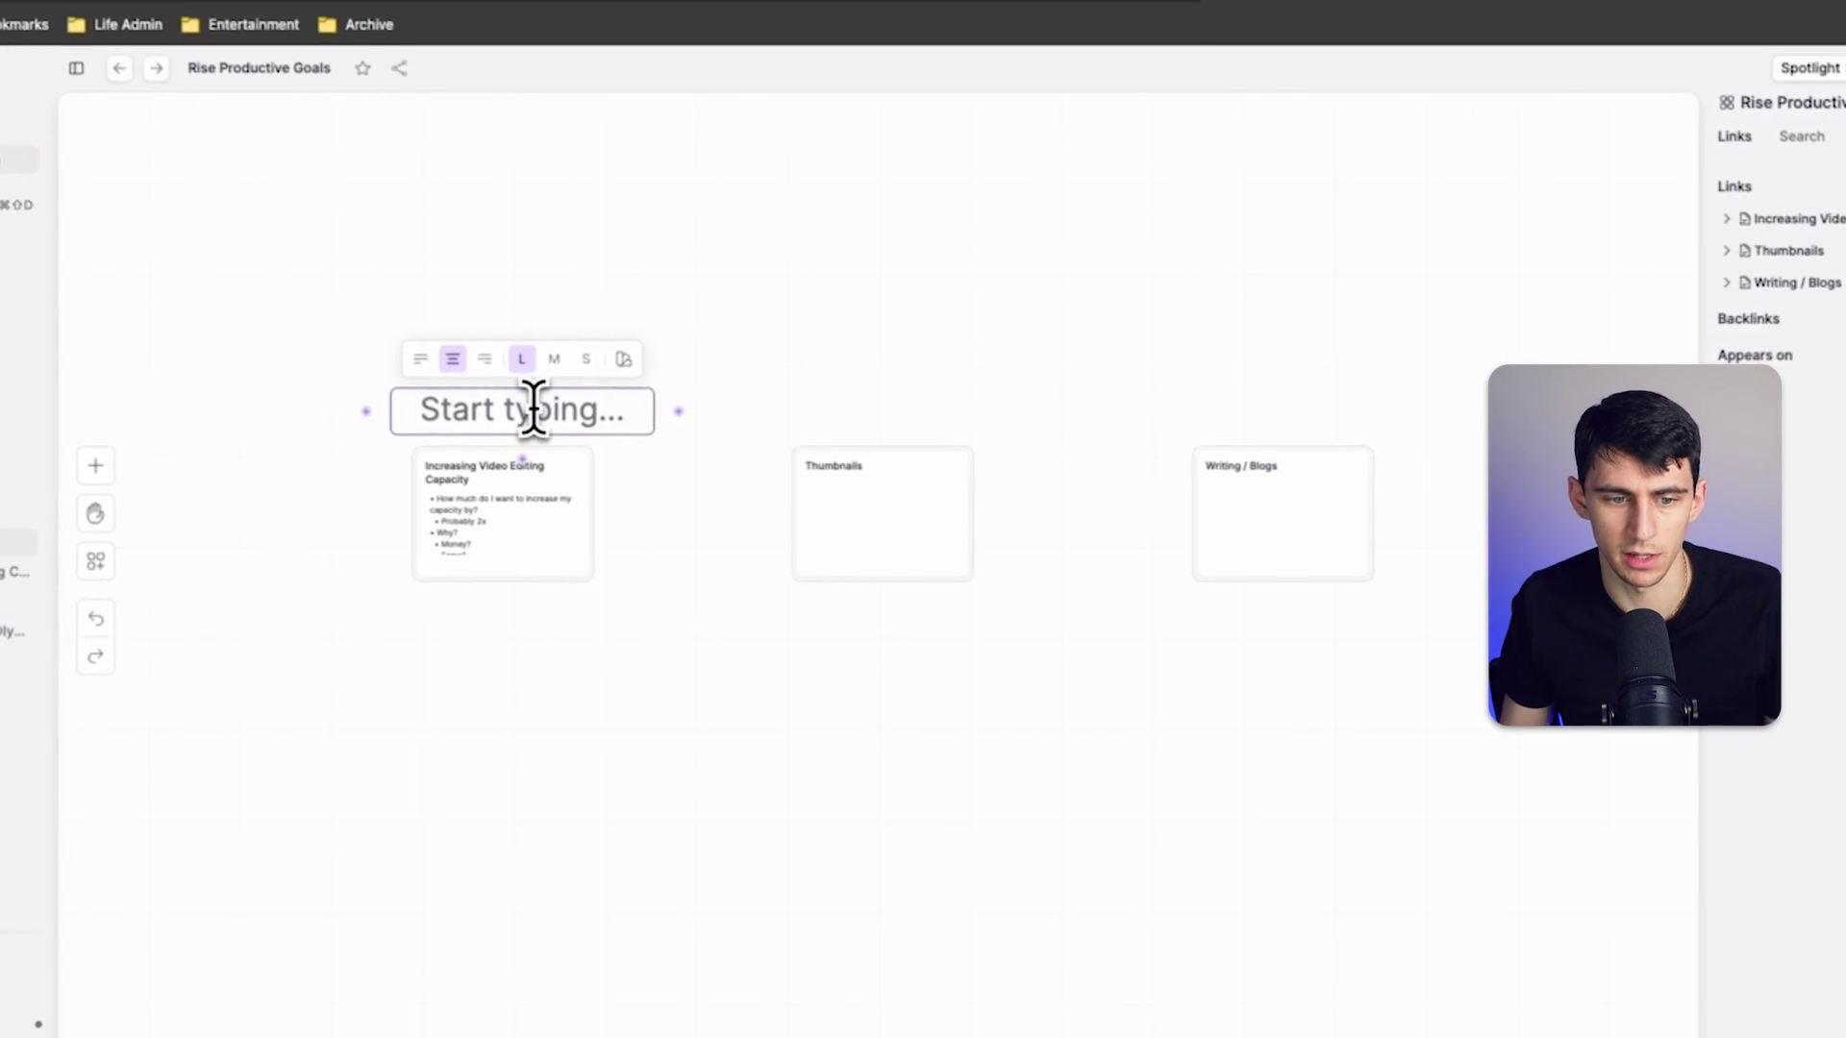
type("Consistent Income")
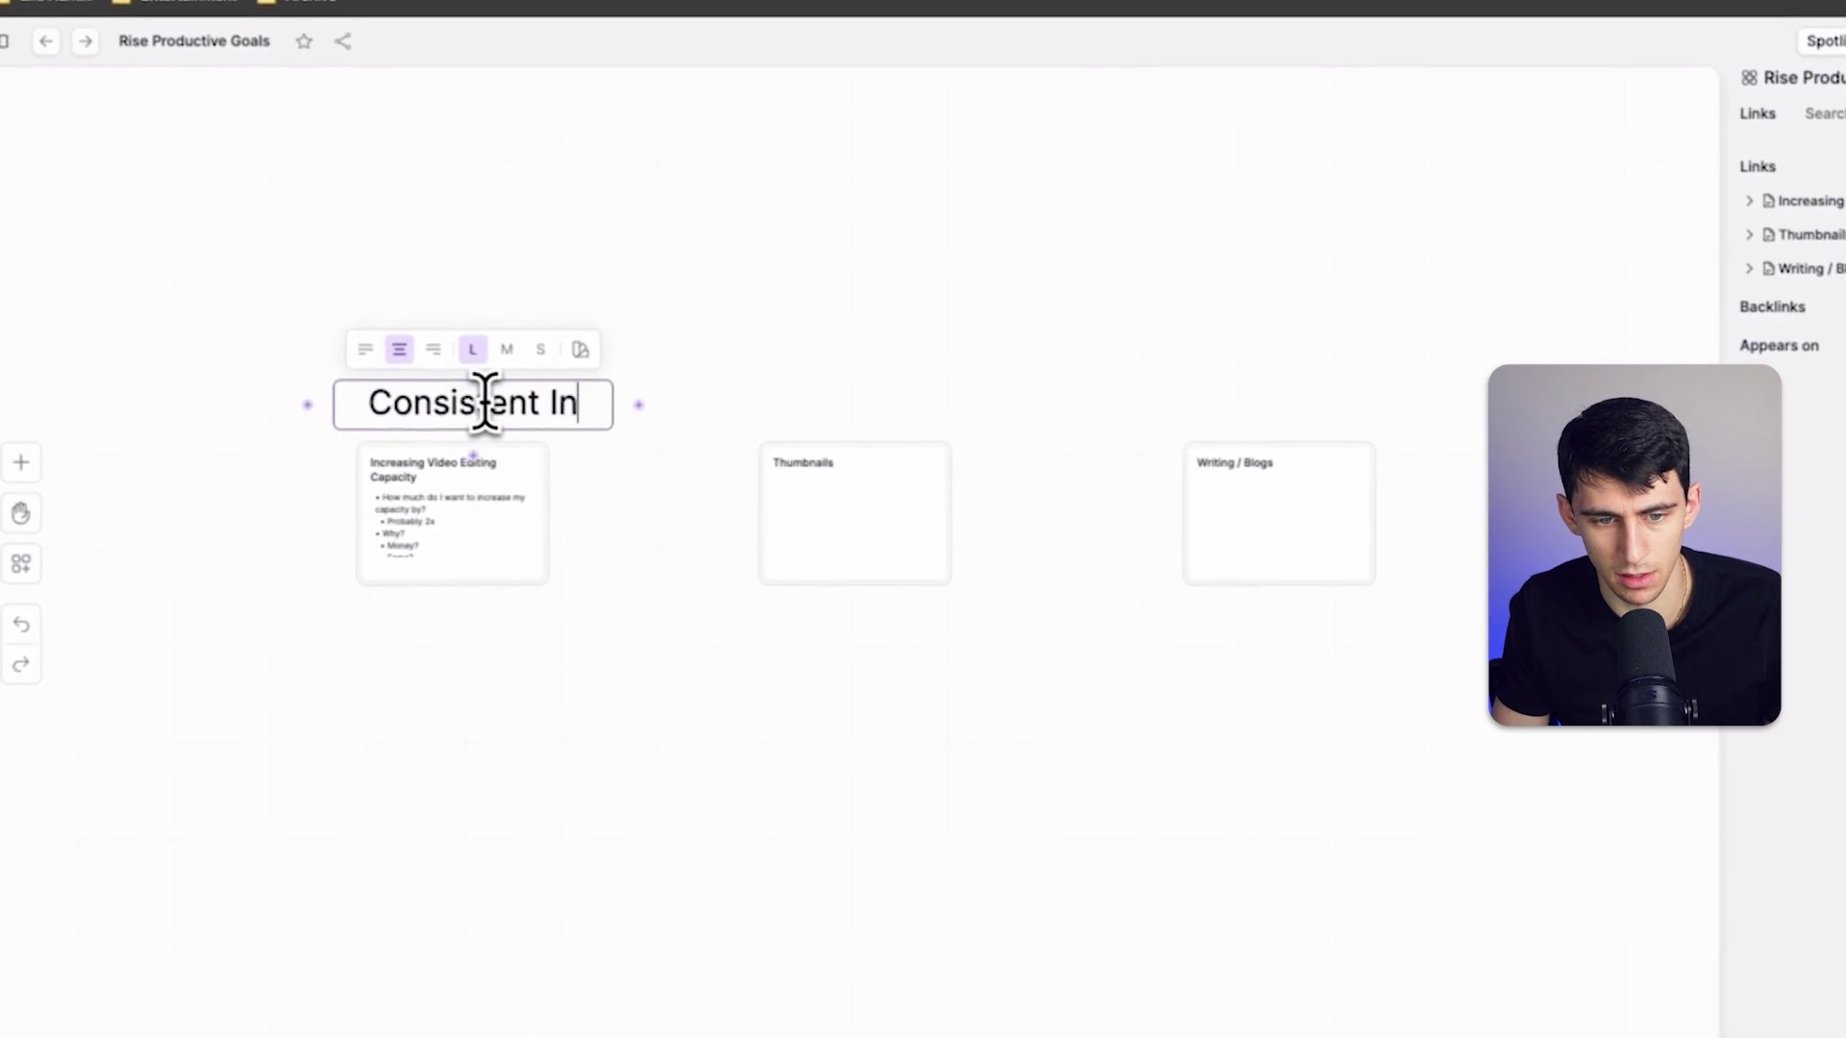
left_click(481, 716)
Insert a money bag emoji before the Consistent Income text and shift the label slightly higher above the card.
left_click_drag(455, 459, 317, 353)
double_click(153, 381)
type(":cash")
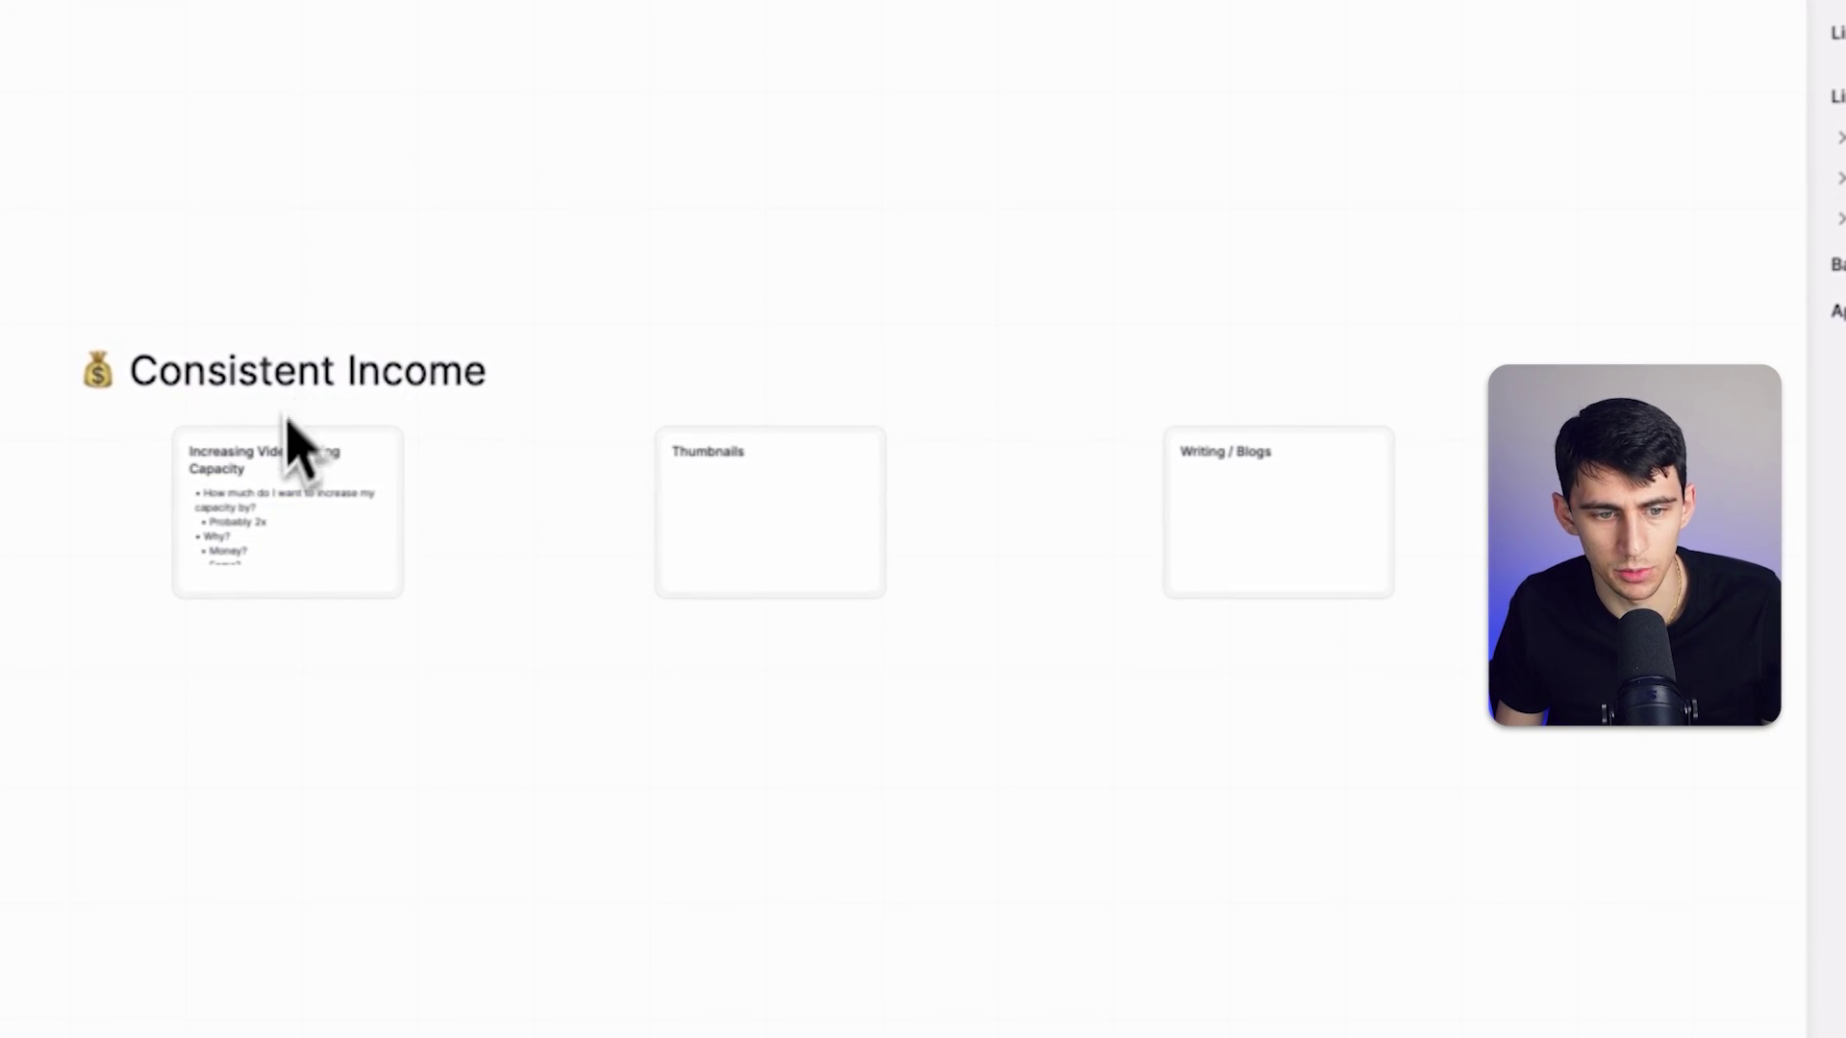
left_click(113, 383)
left_click_drag(179, 373, 178, 356)
Move the Consistent Income label so it sits centred above the Thumbnails card.
left_click(694, 483)
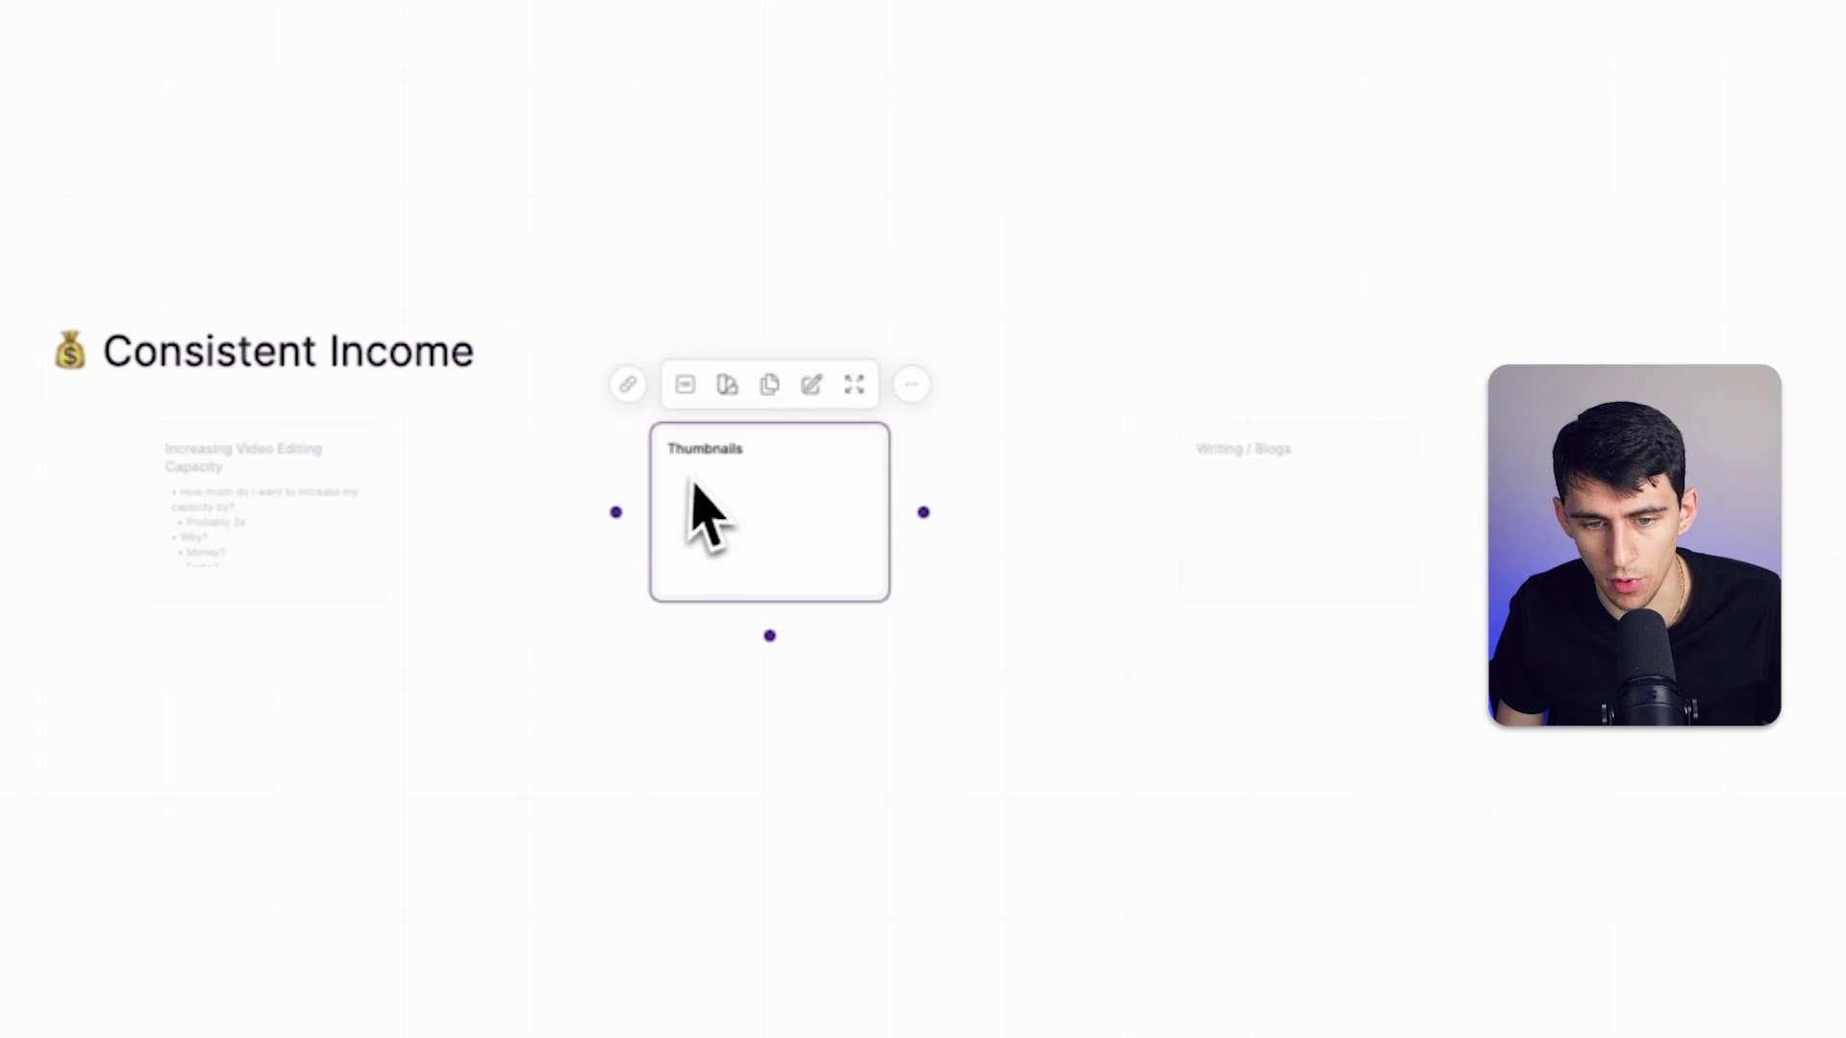
left_click(463, 341)
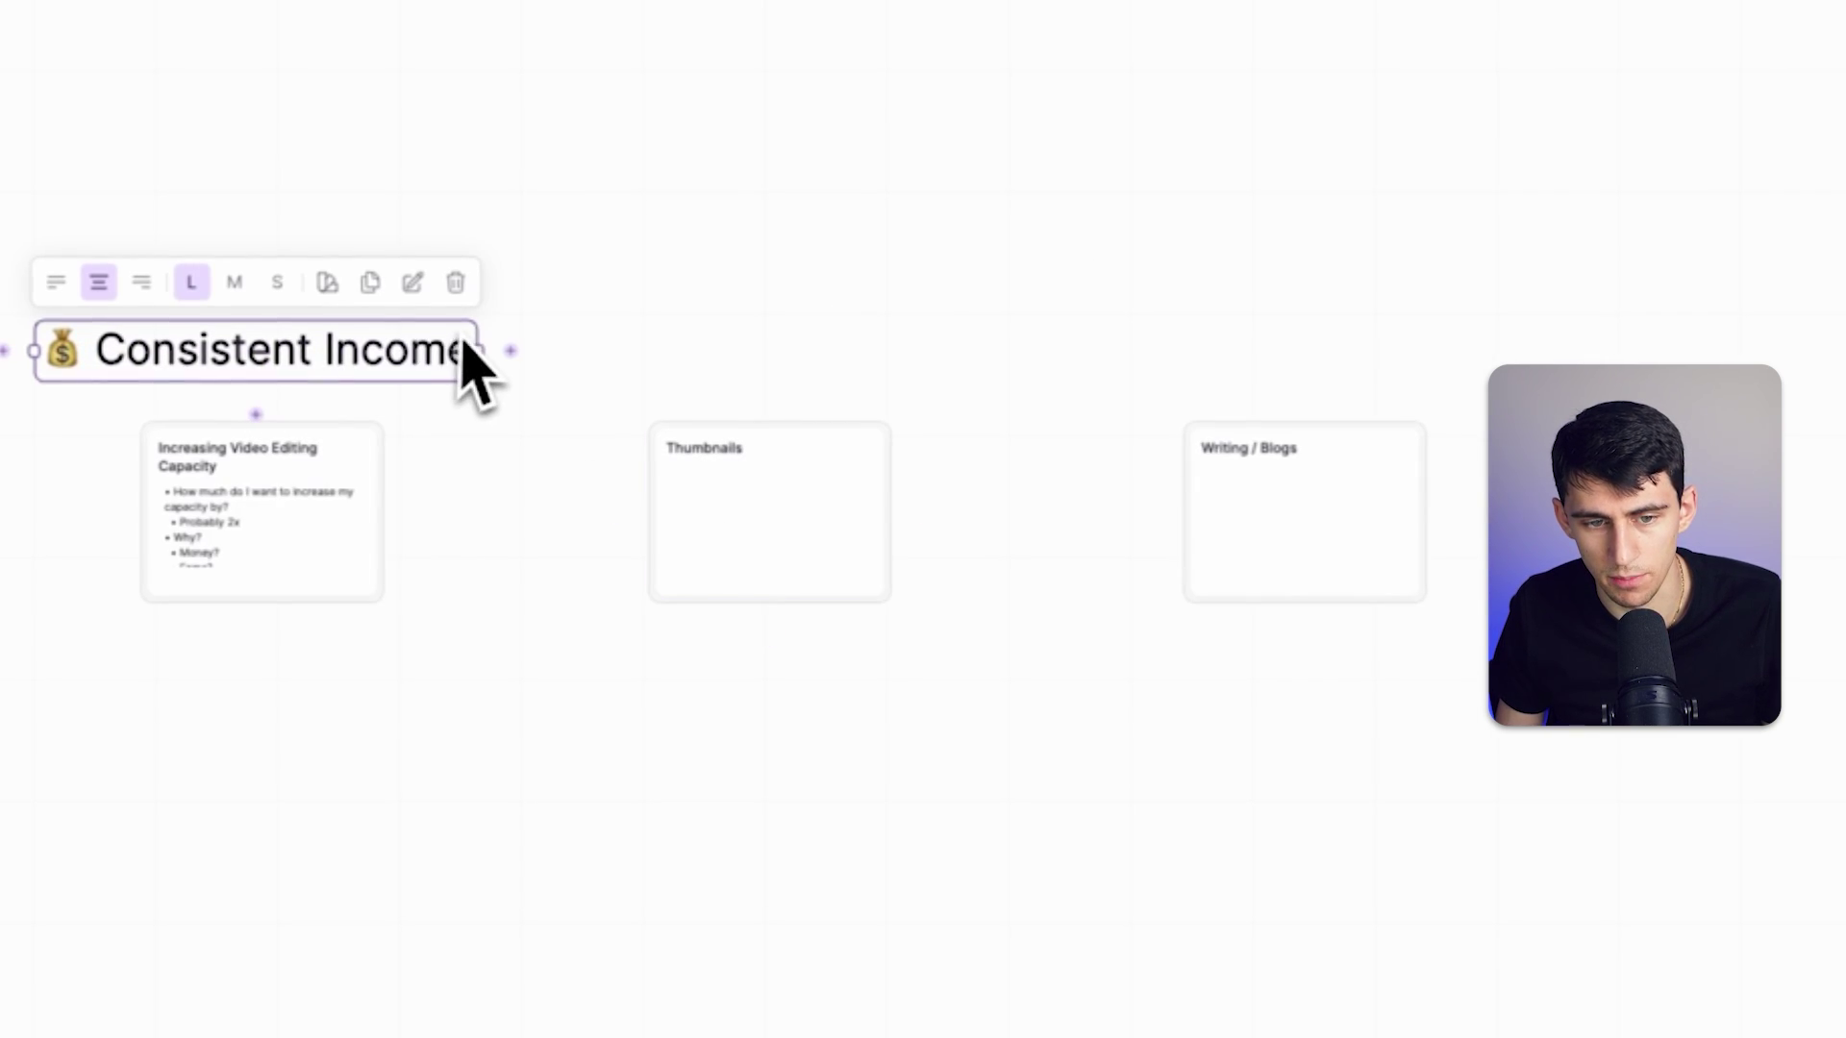
left_click_drag(396, 360, 890, 246)
Try to connect the Thumbnails card to the Consistent Income label with an arrow.
left_click(813, 500)
left_click_drag(766, 633, 734, 516)
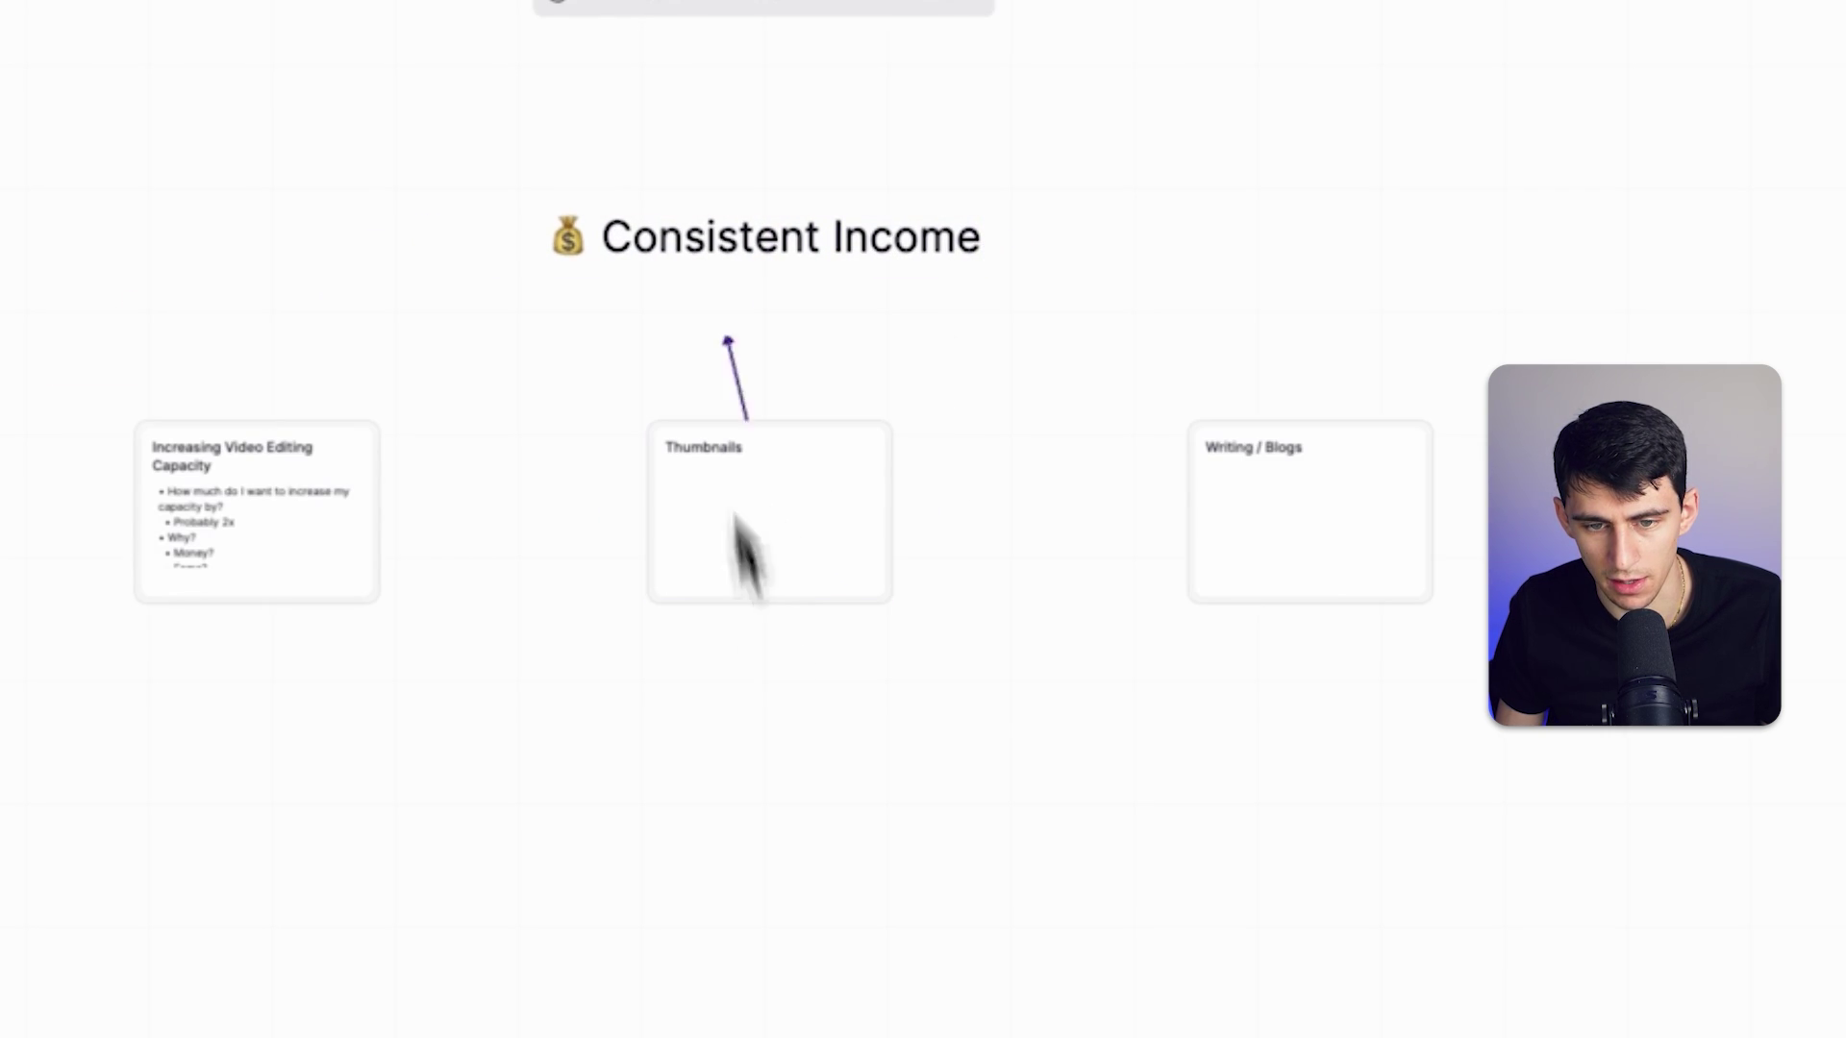
left_click_drag(761, 251, 771, 252)
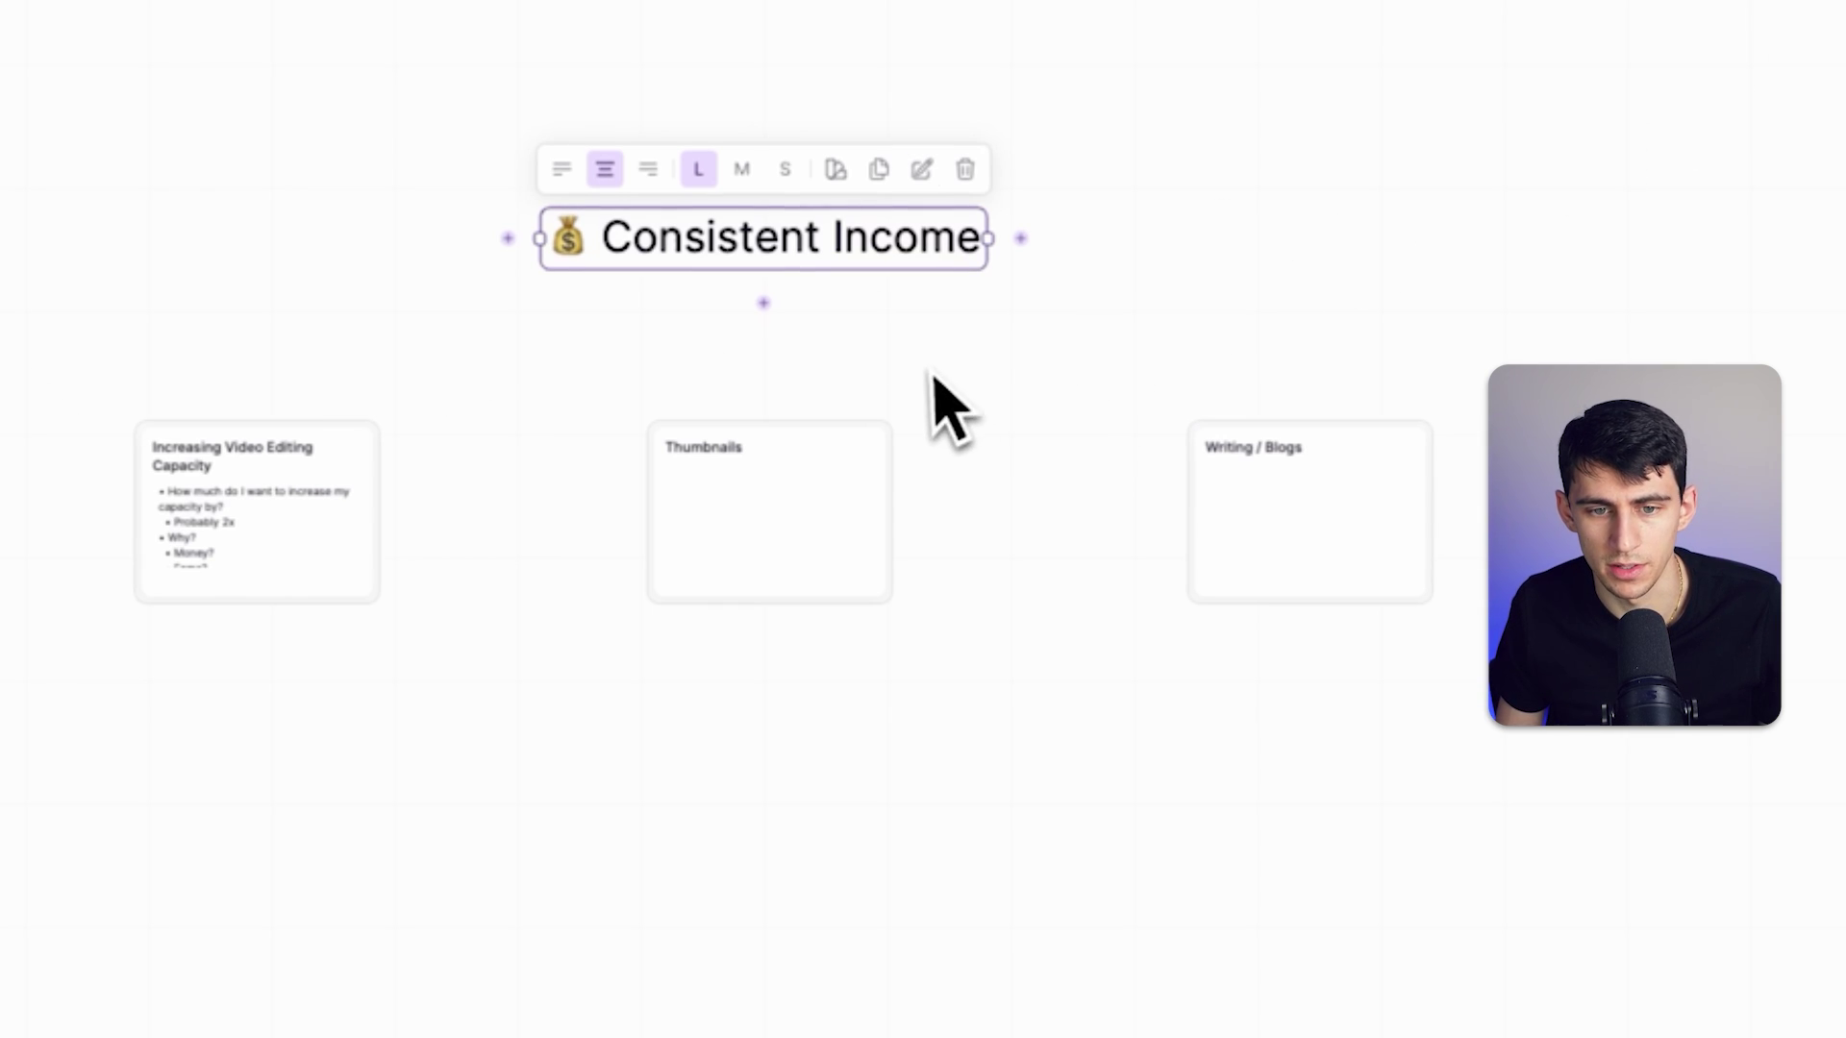
Retitle the Thumbnails card Improve on Thumbnail Quality and Standards and add bullets on expanding the team, a more consistent client base and a more diverse income stream.
double_click(749, 523)
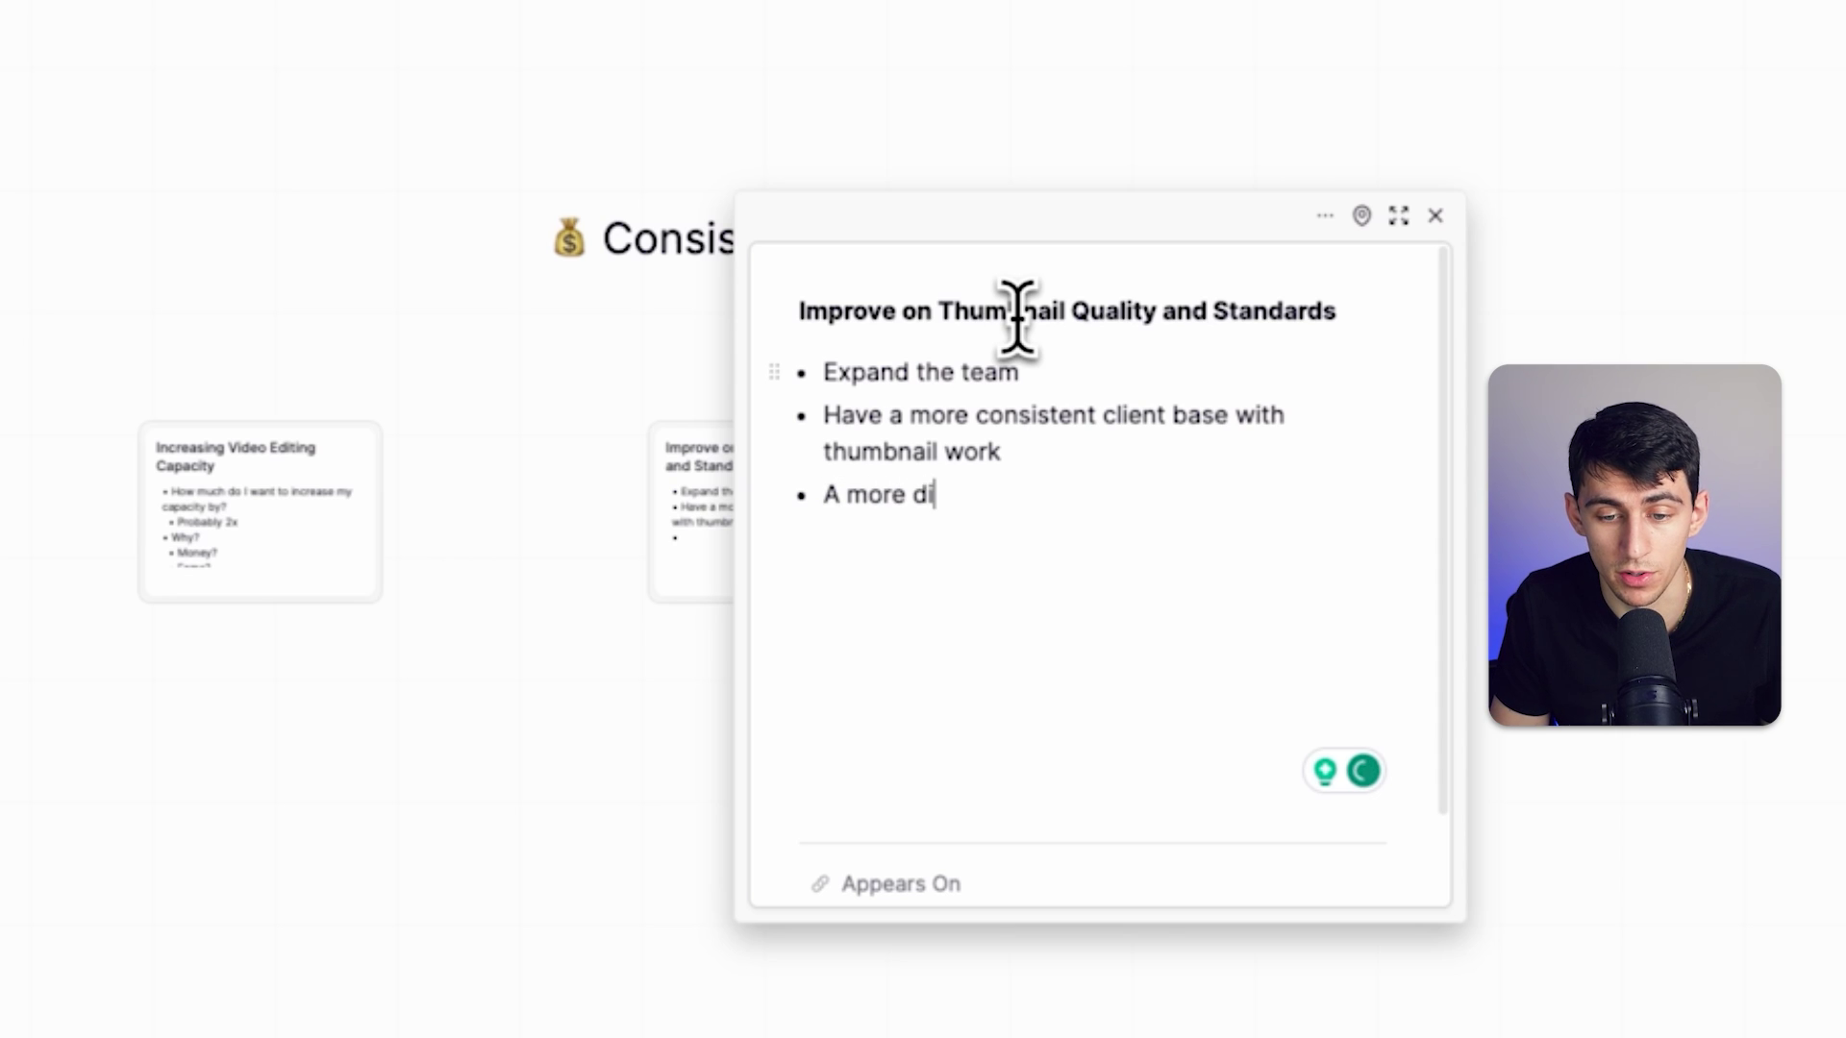
type("ome stream")
Make the bullet A more diverse income stream bold and close the thumbnail card.
key("ctrl+a")
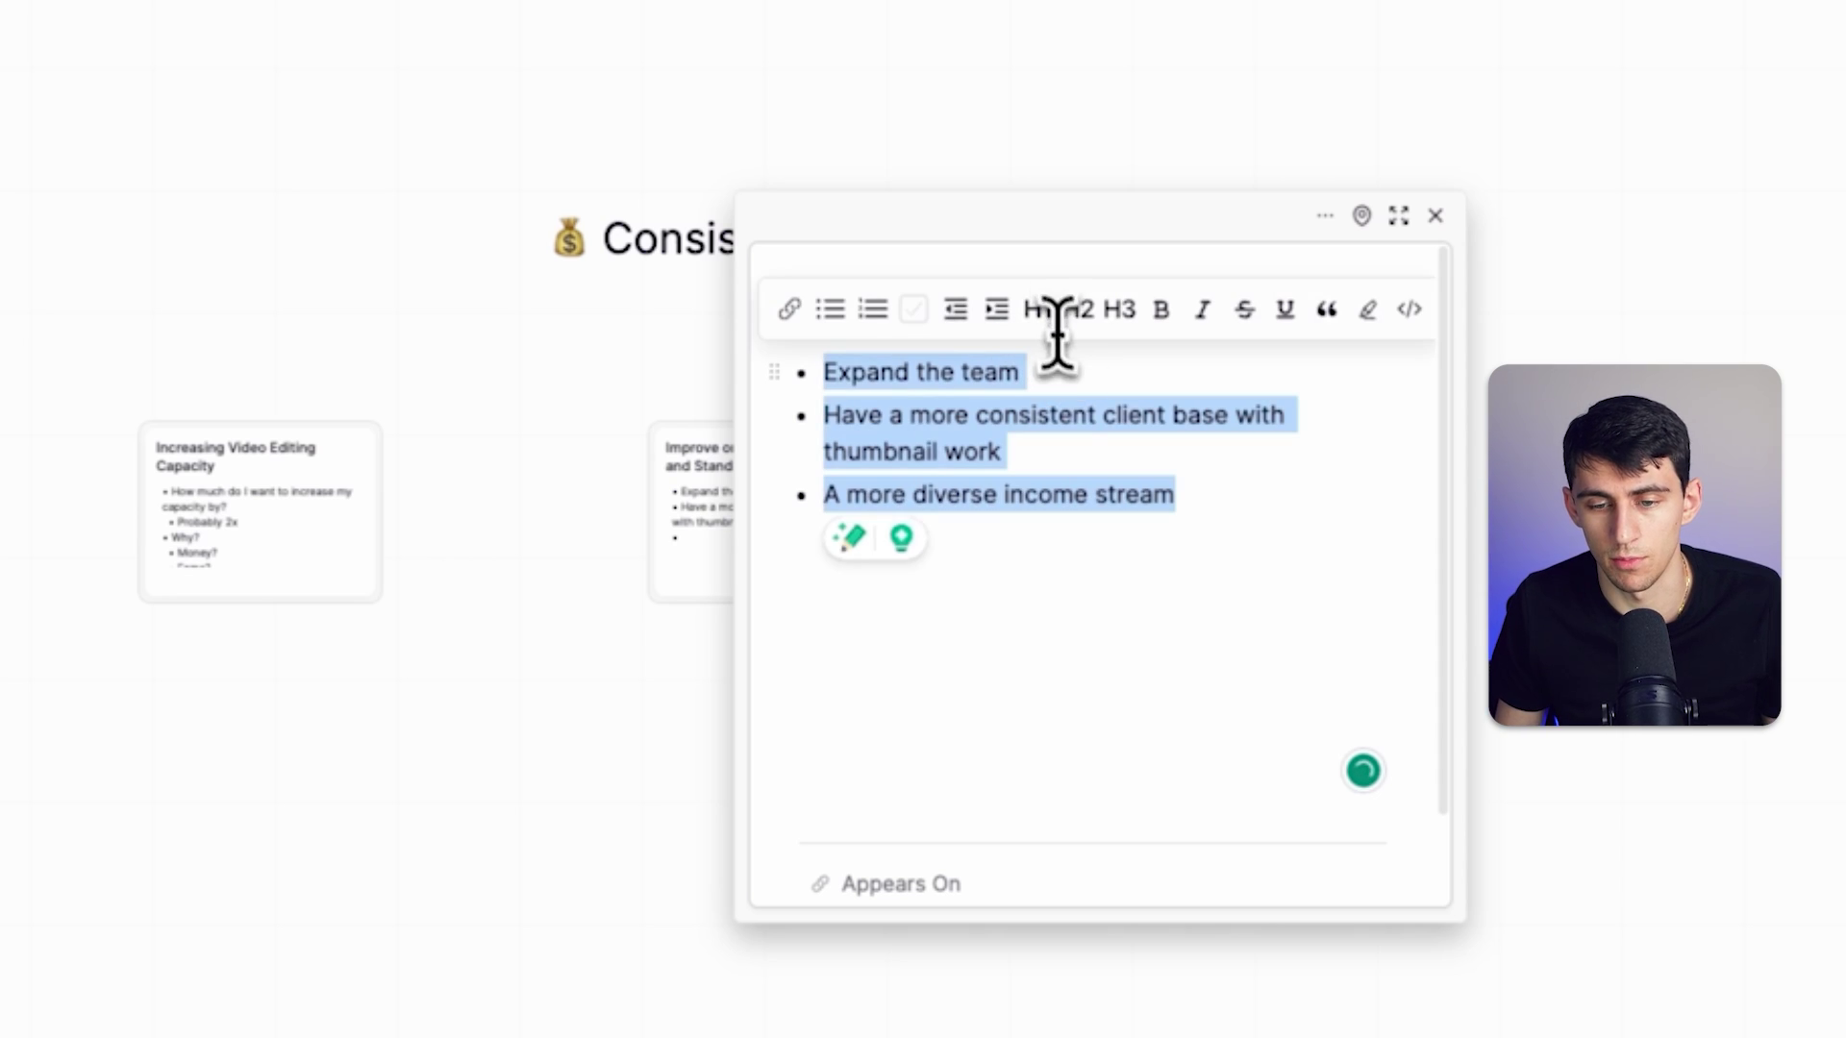
triple_click(966, 491)
key("ctrl+b")
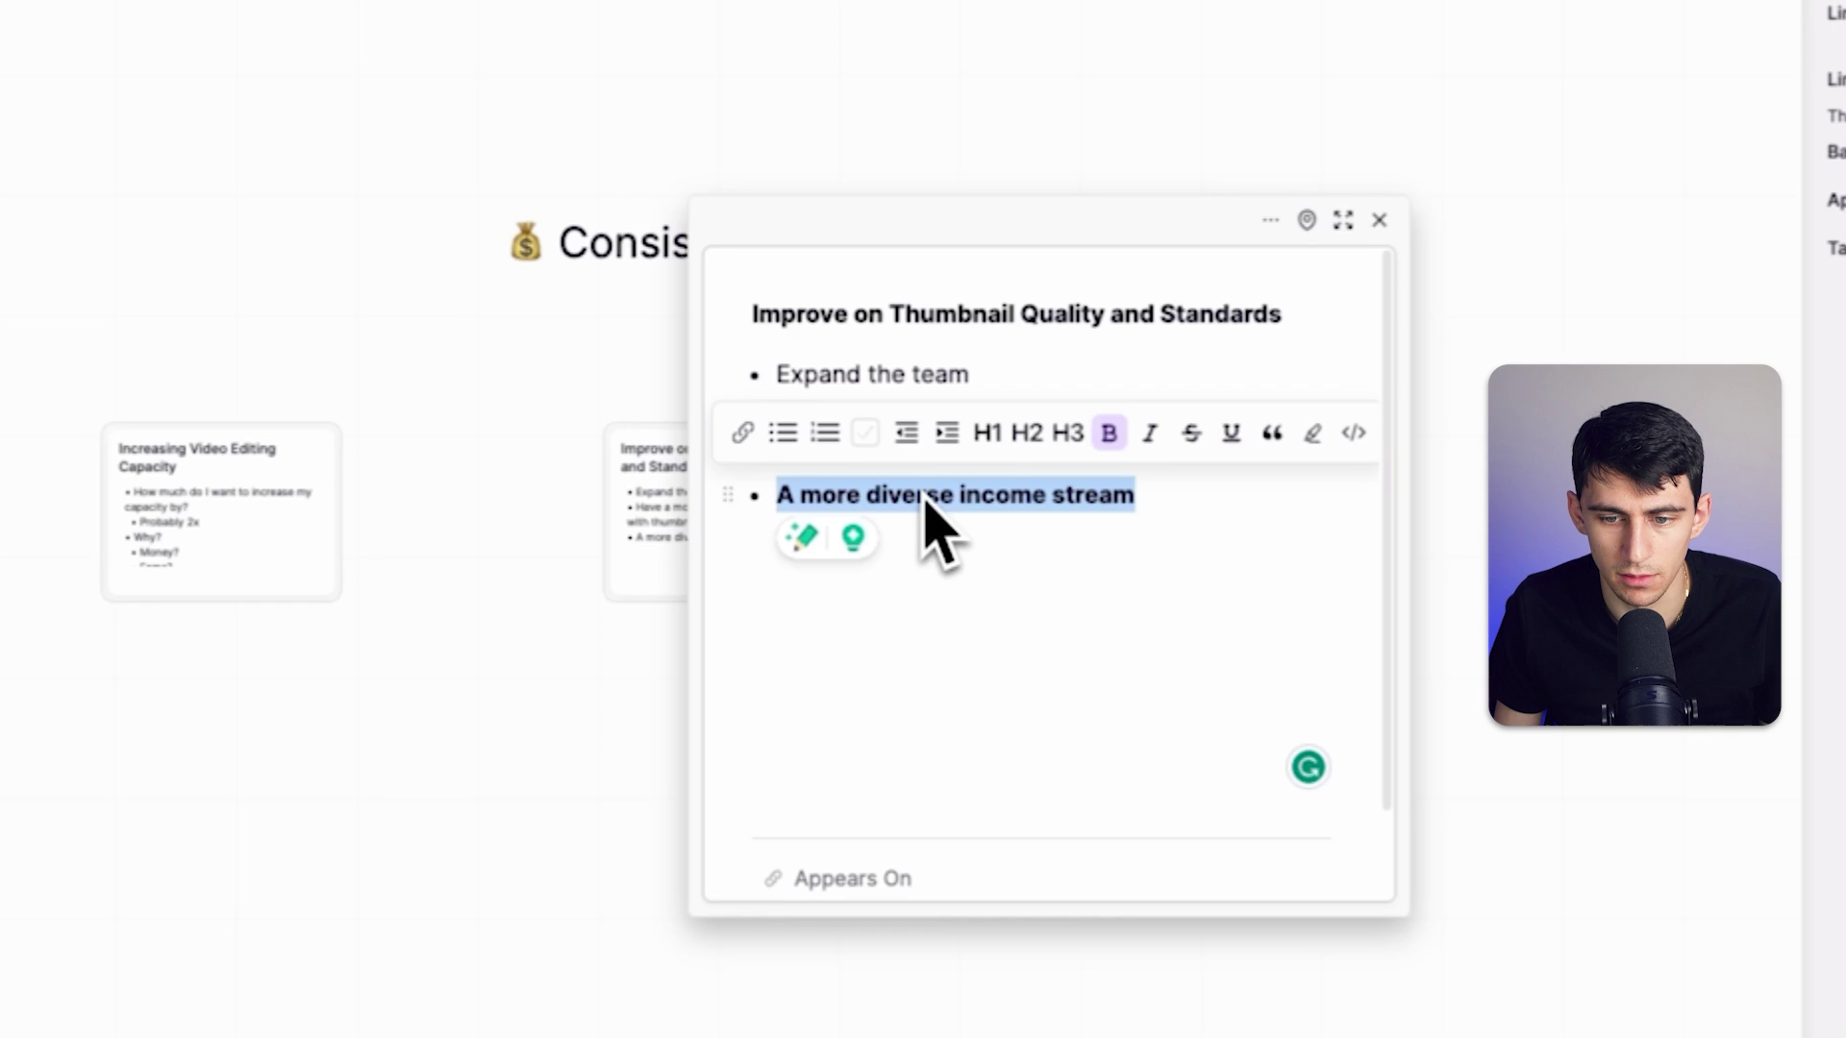
left_click(1228, 231)
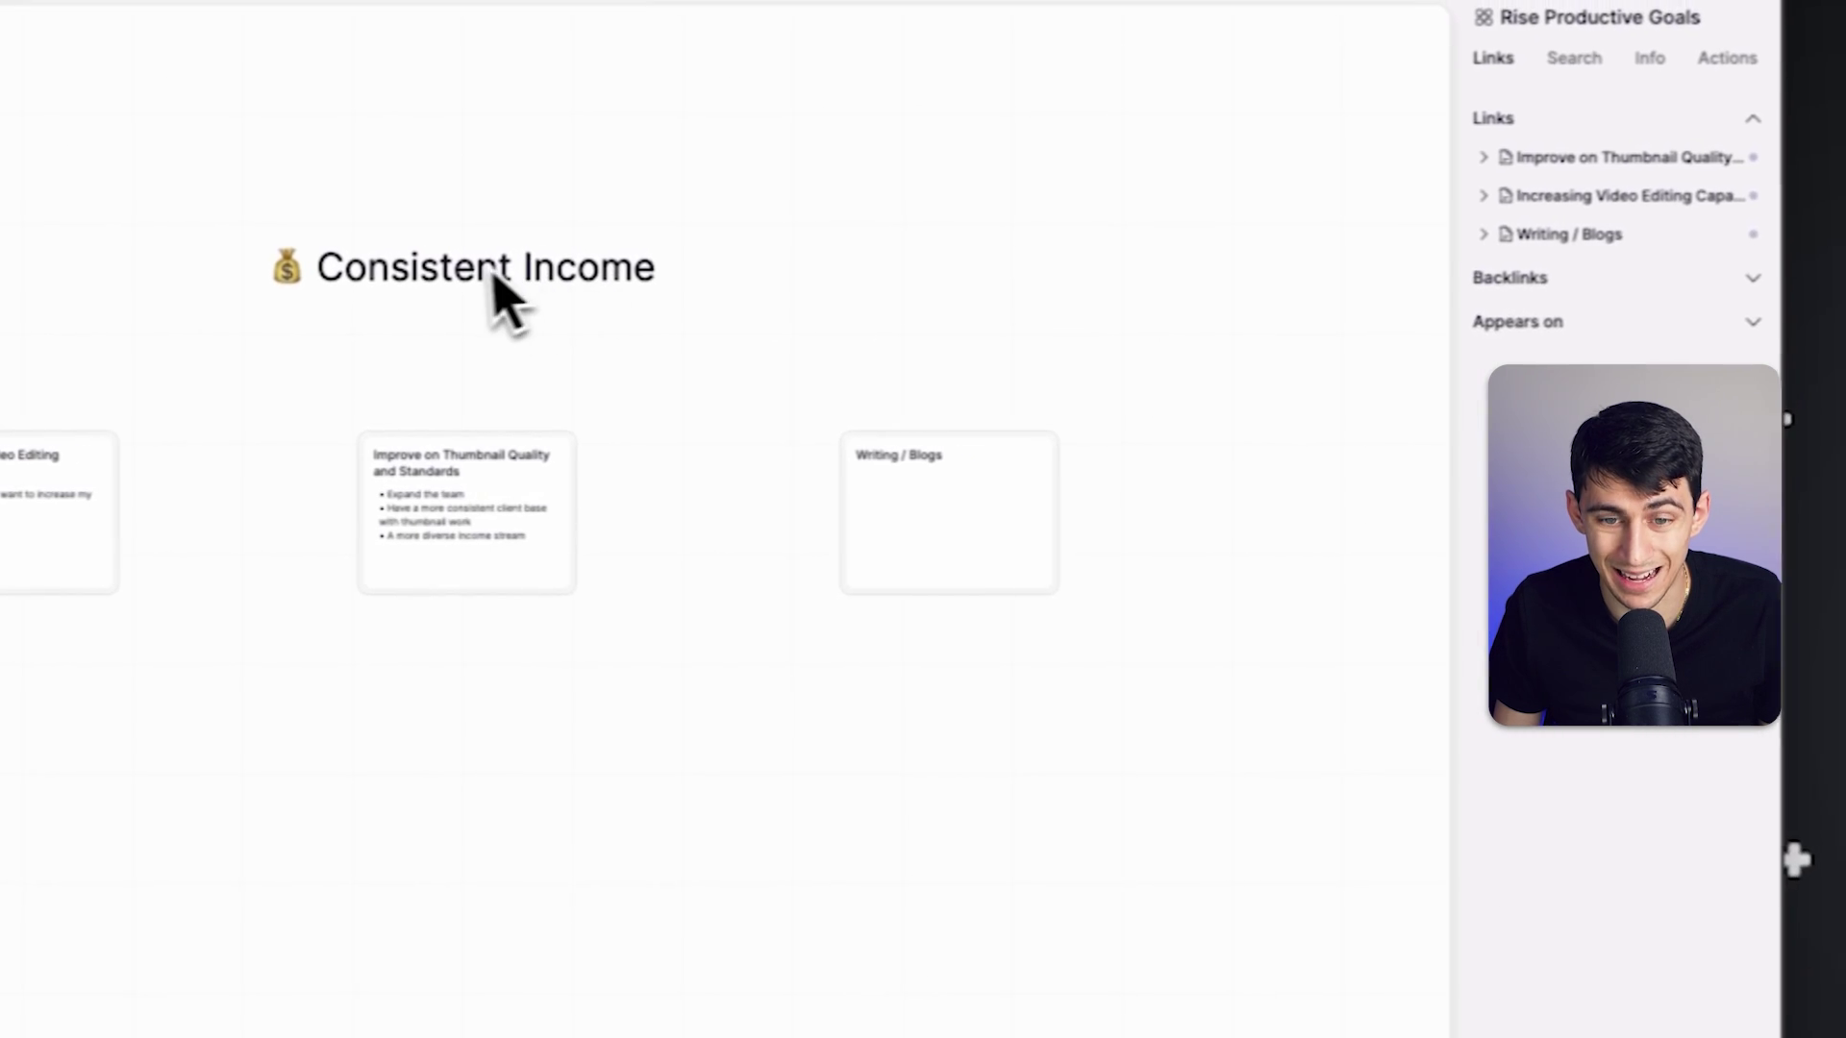
Open the Writing / Blogs card and retitle it Expand Into Offering SEO / Blog Services.
left_click(807, 480)
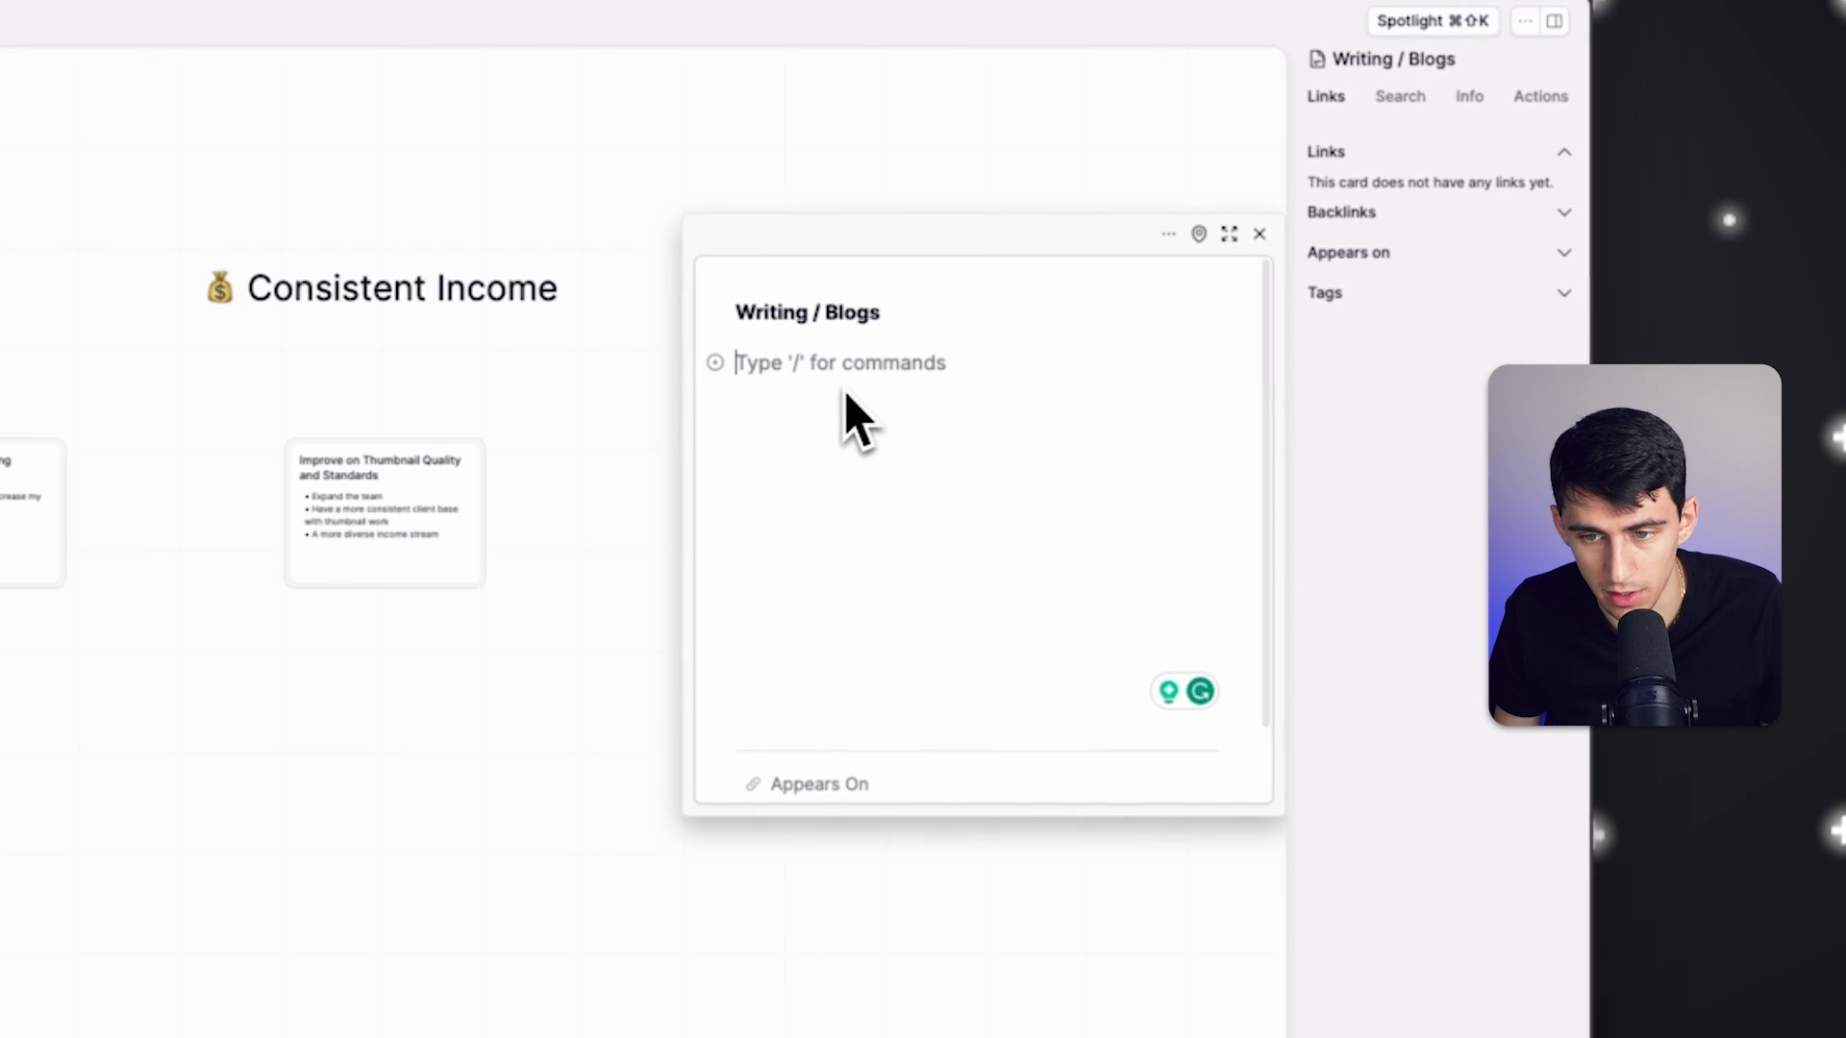
left_click(913, 303)
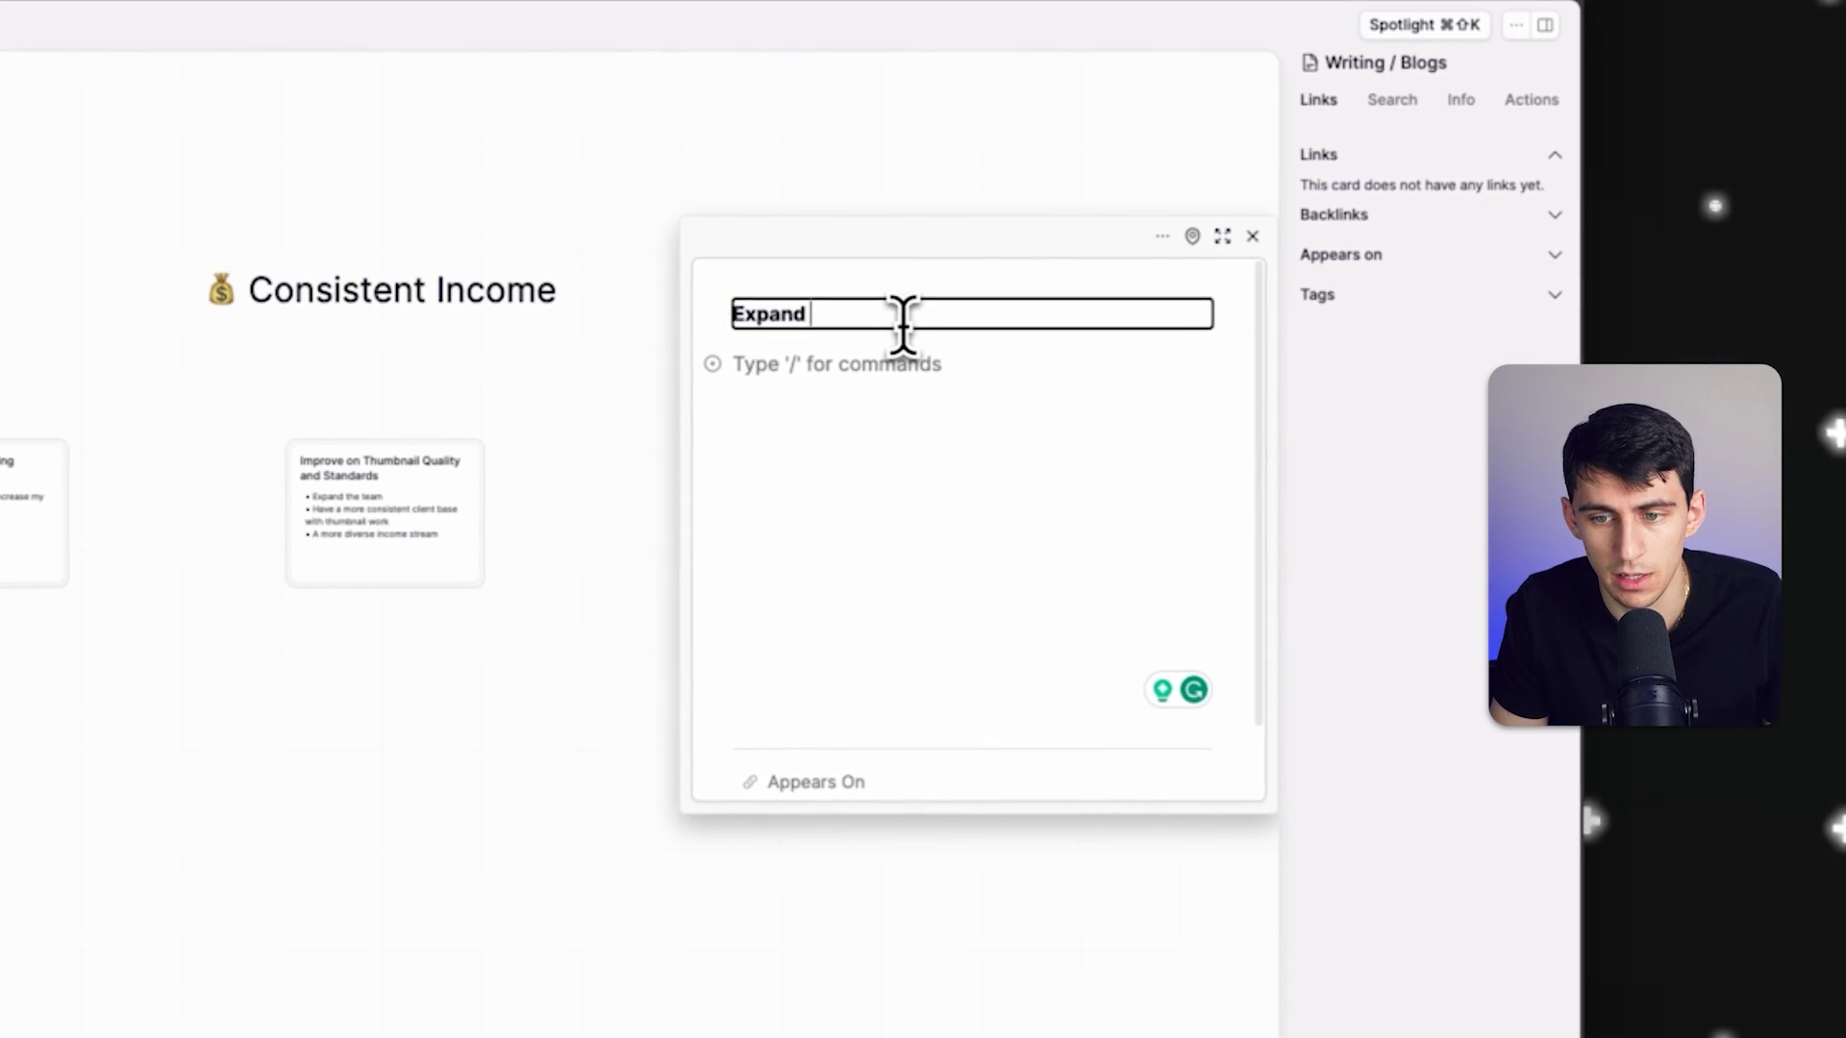
type("Expand Into Offering SEO / B")
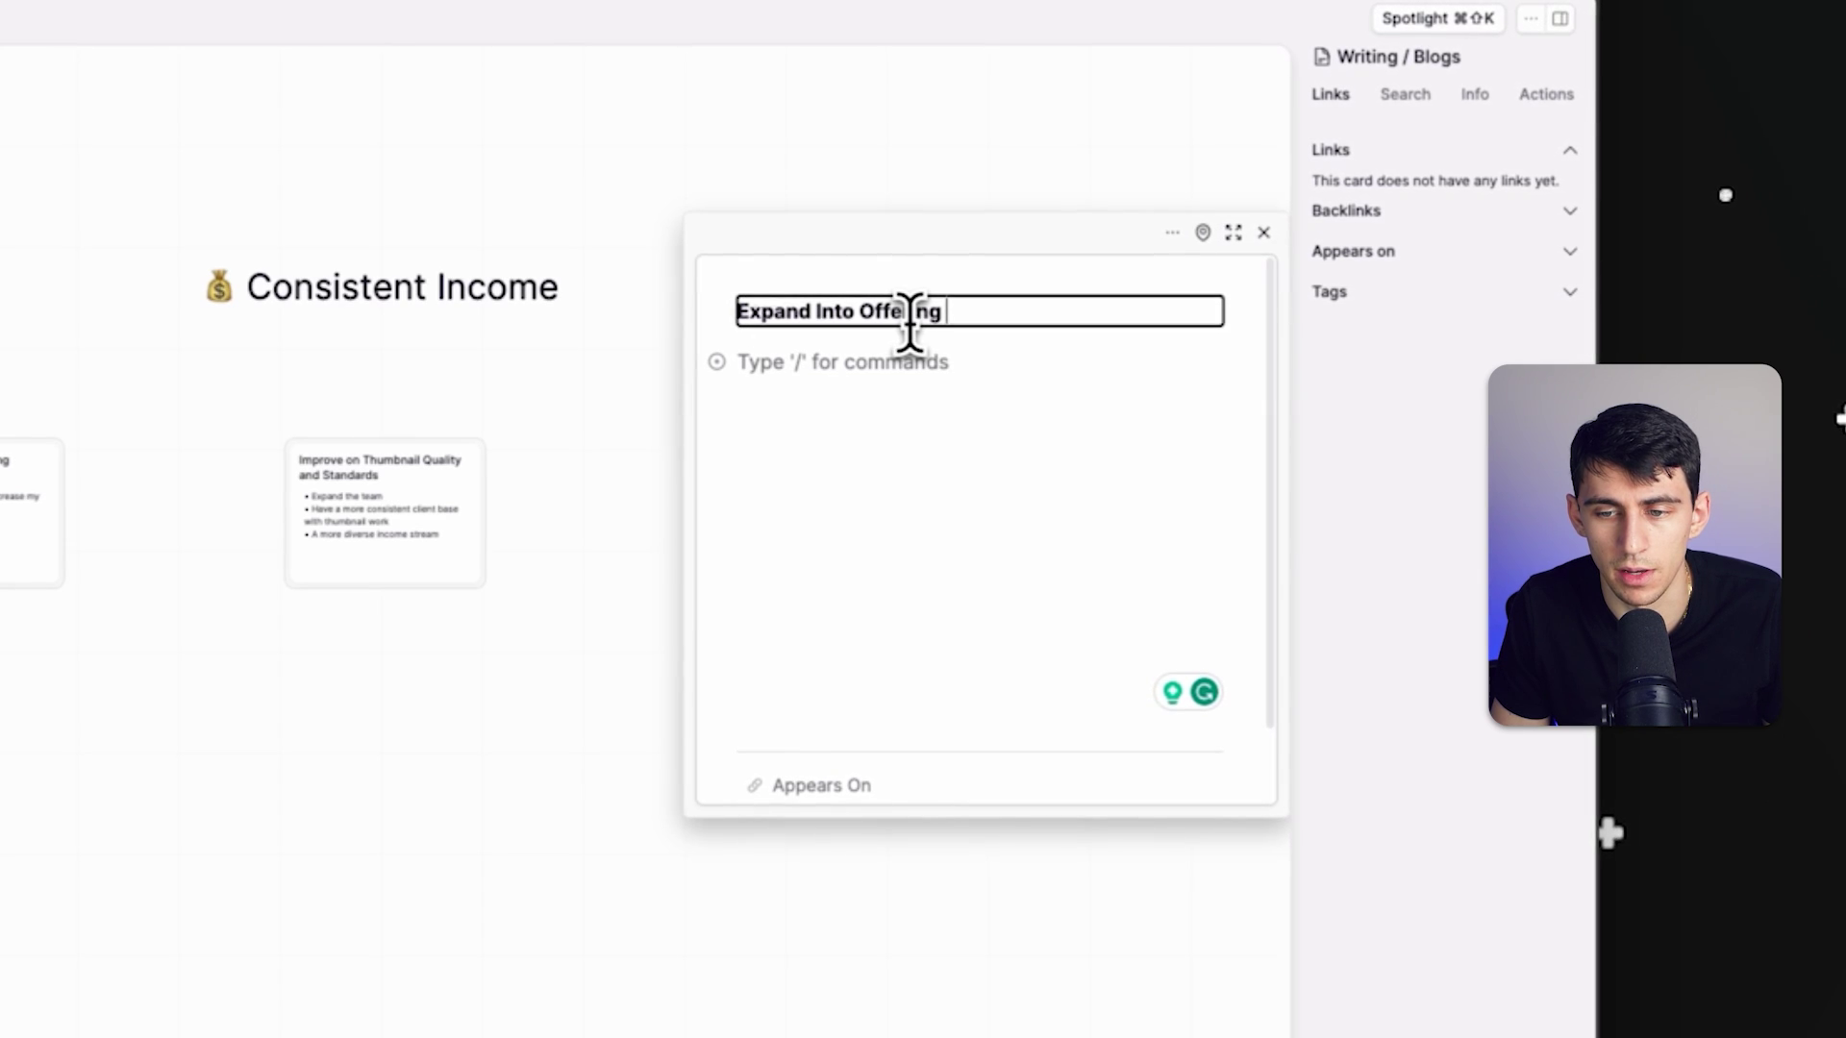
type("log Services")
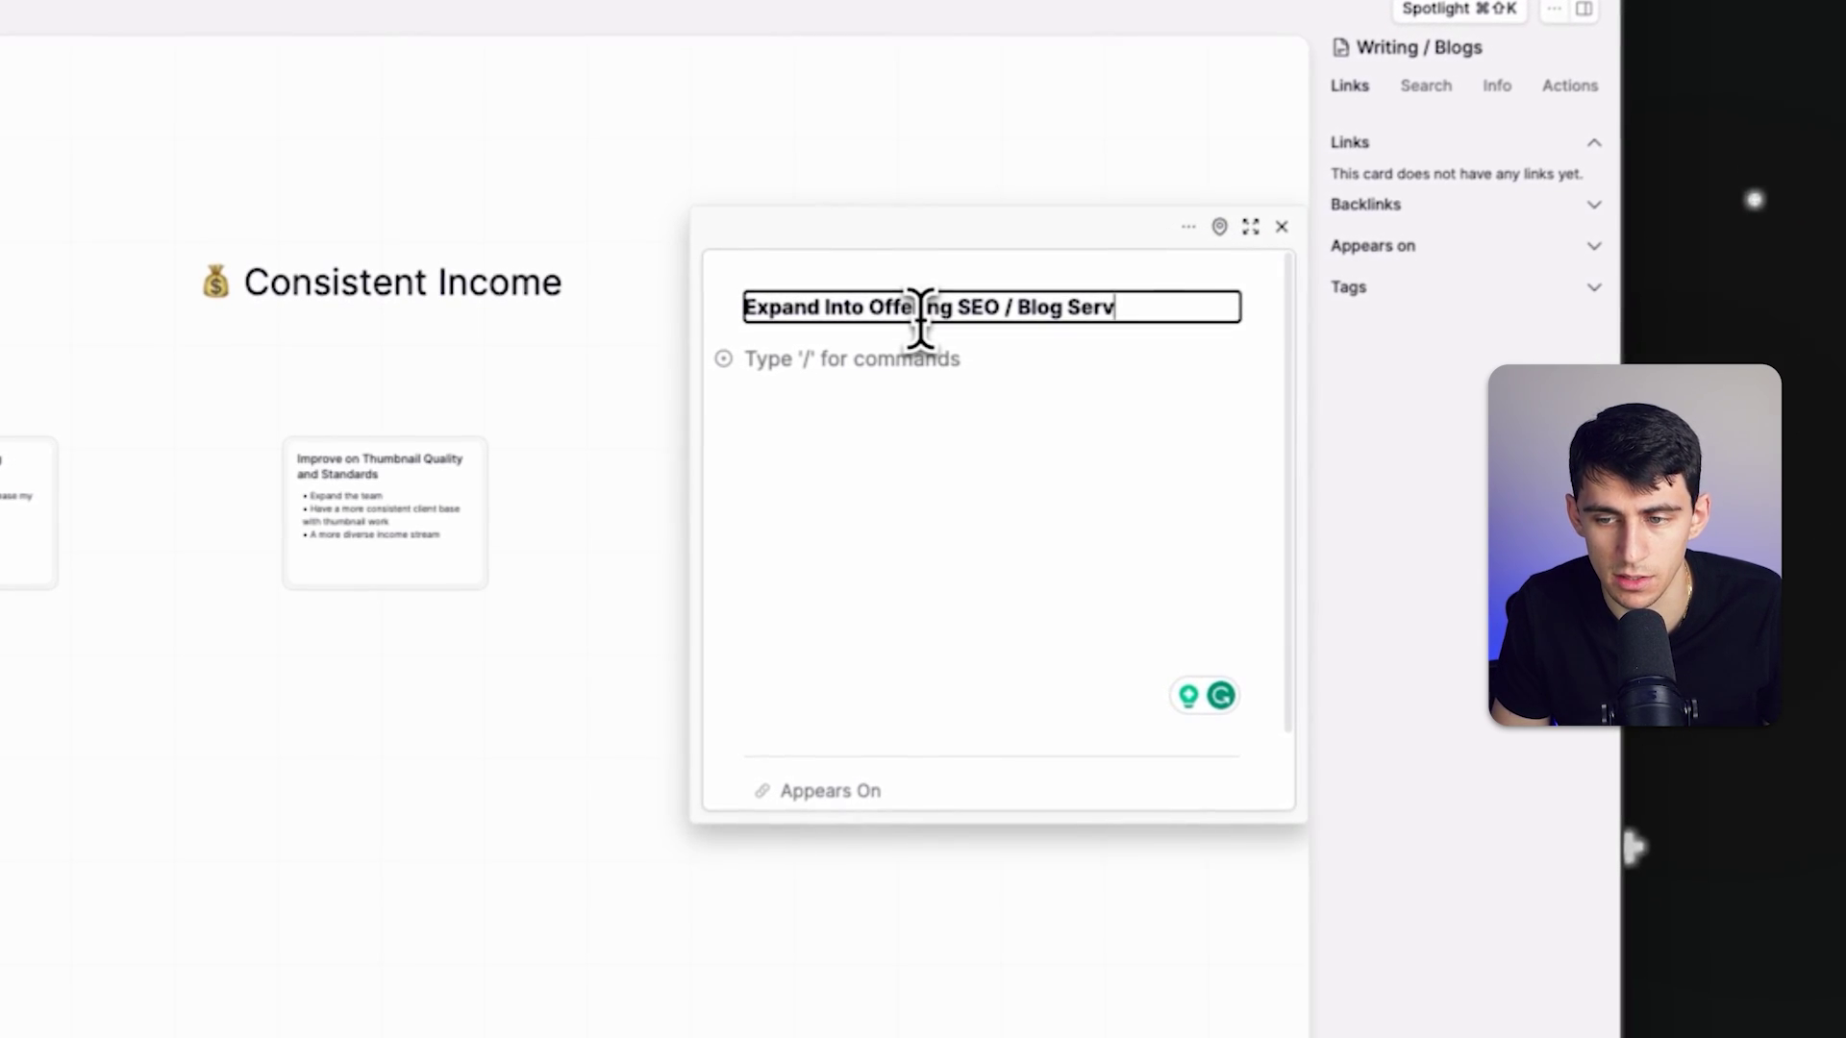
Add the bullet Pairing this with Video services is great for consistent income in various client relationships to the card's body.
key("Return")
type("- Pairing this with Video ")
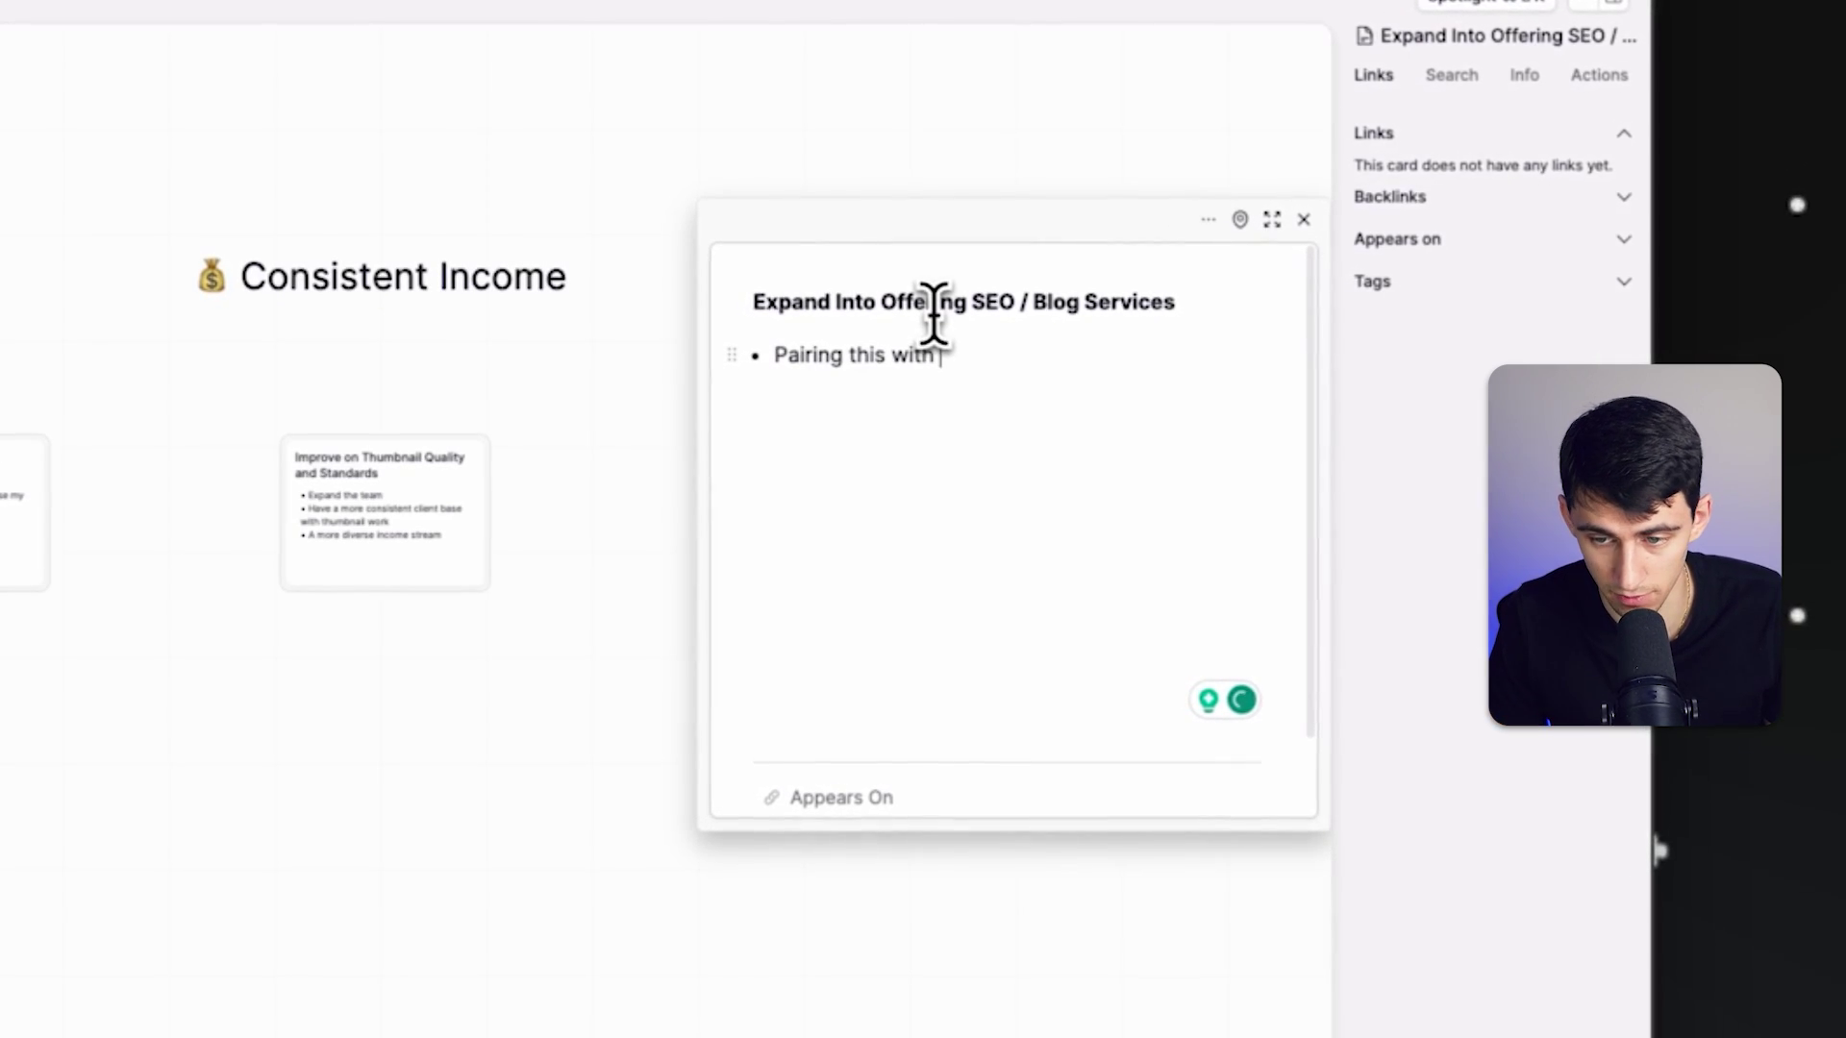
type("services is great for")
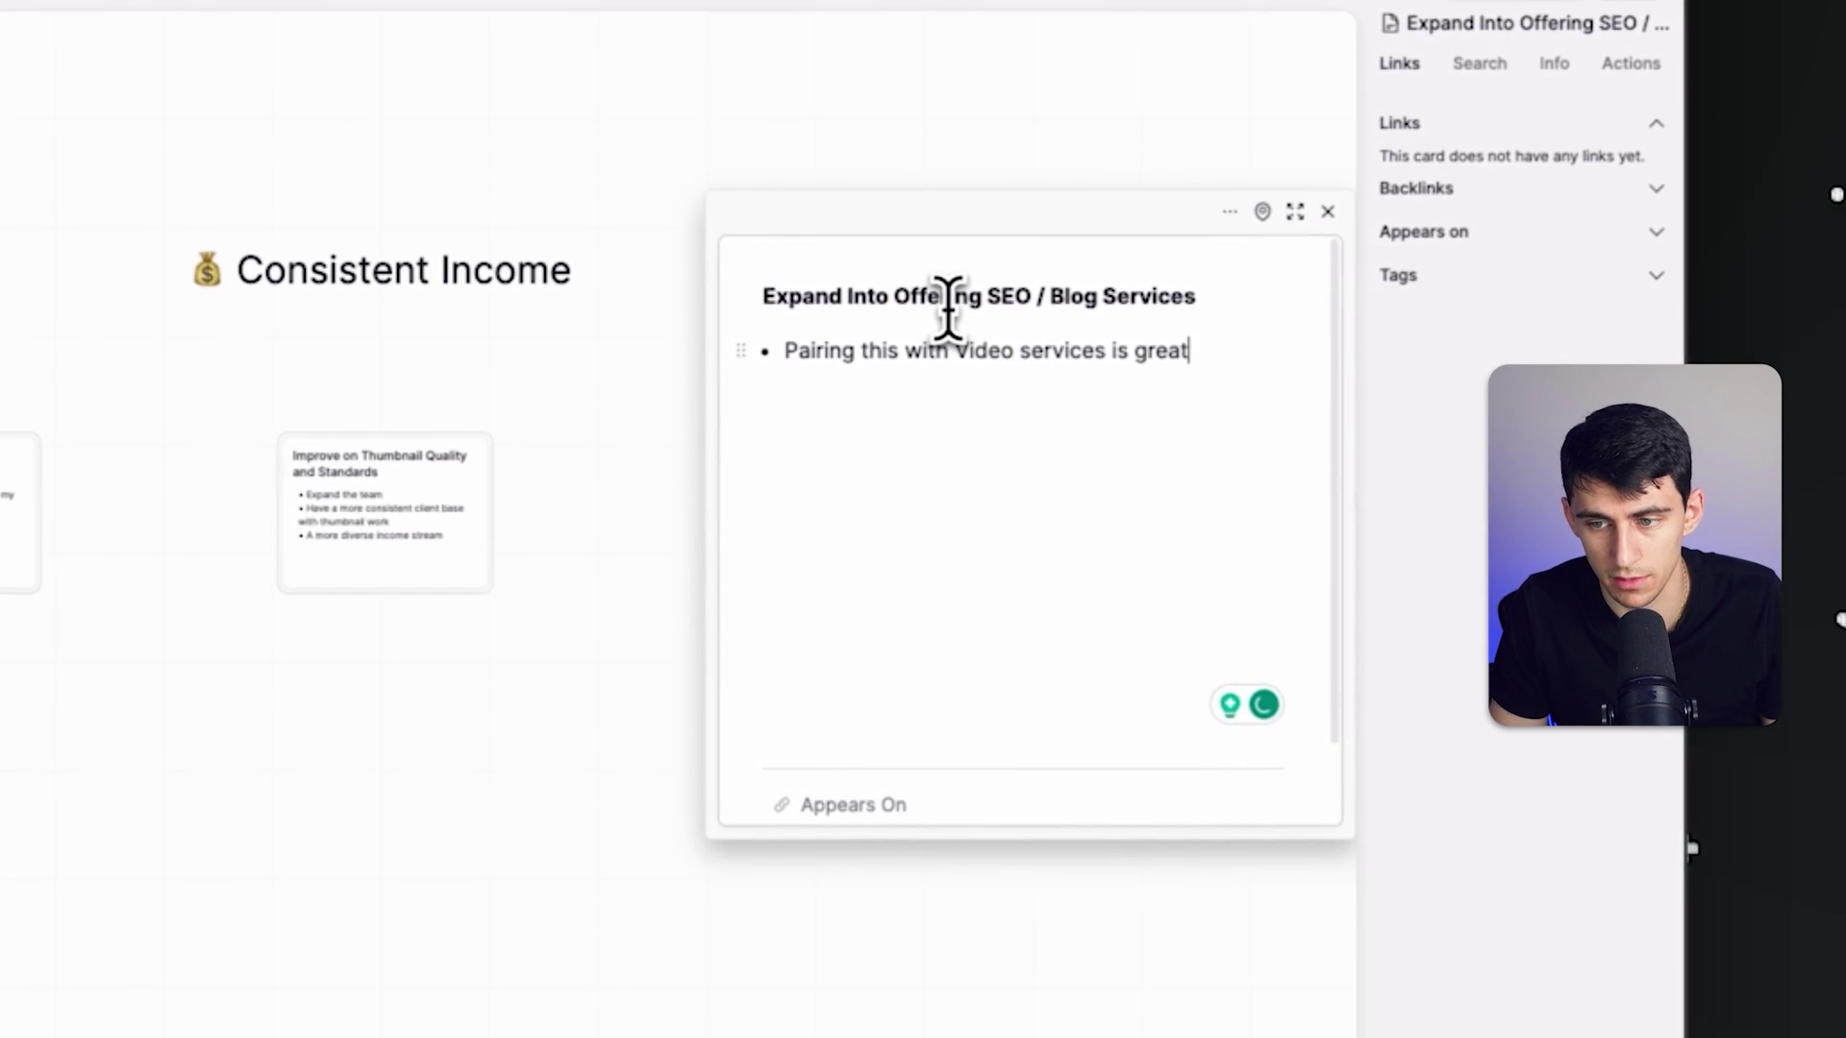
type(" consistent inc")
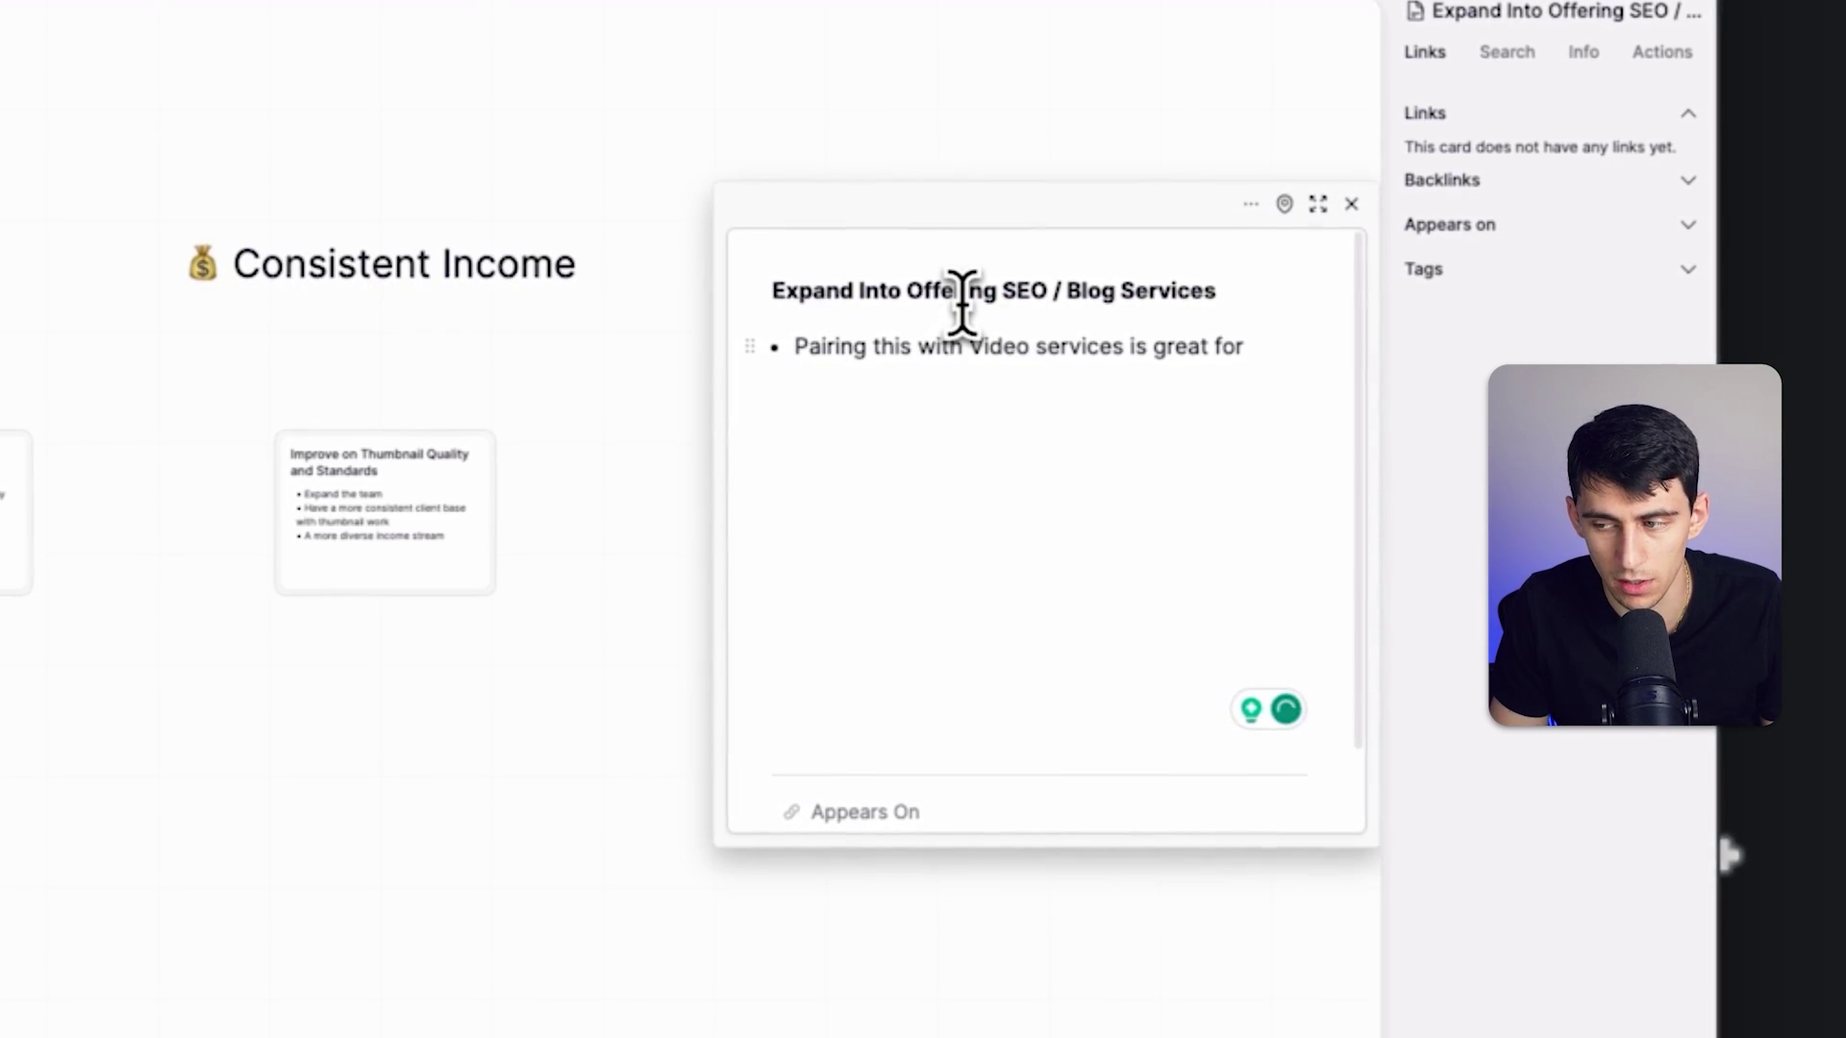
type("ome in various clie")
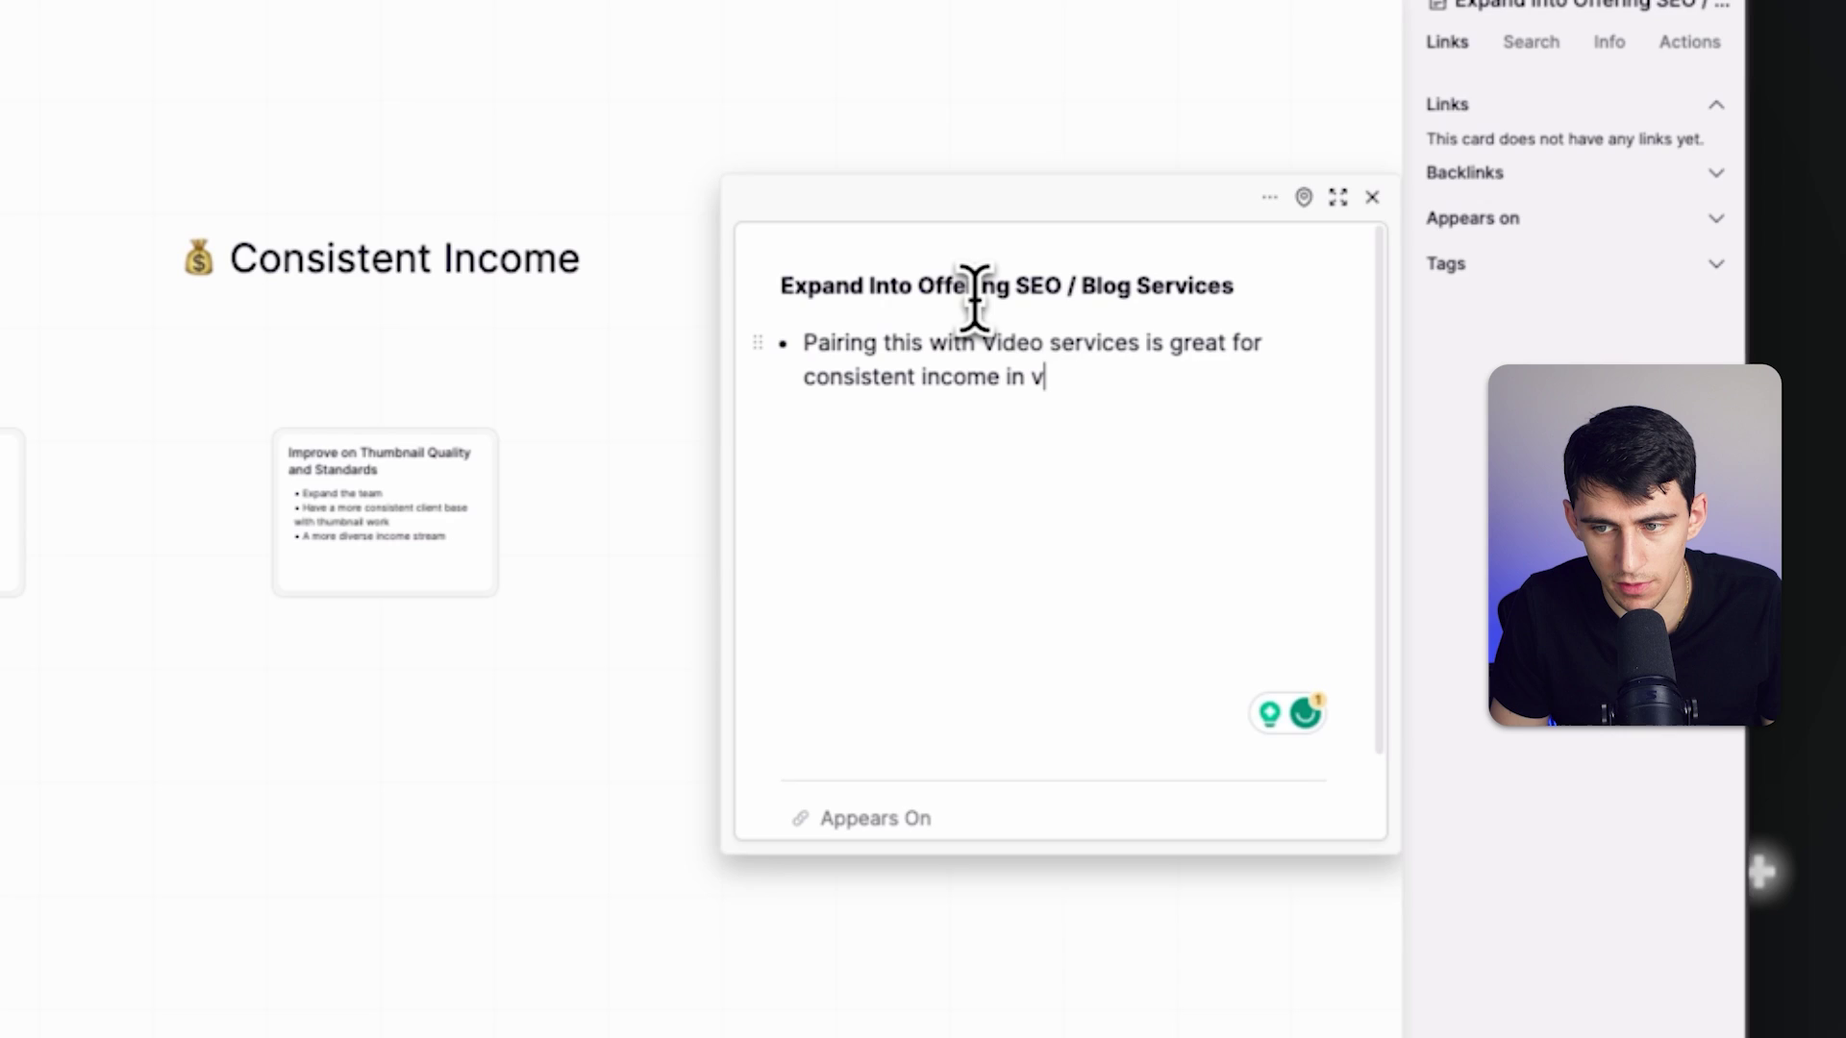
type("nt relationships")
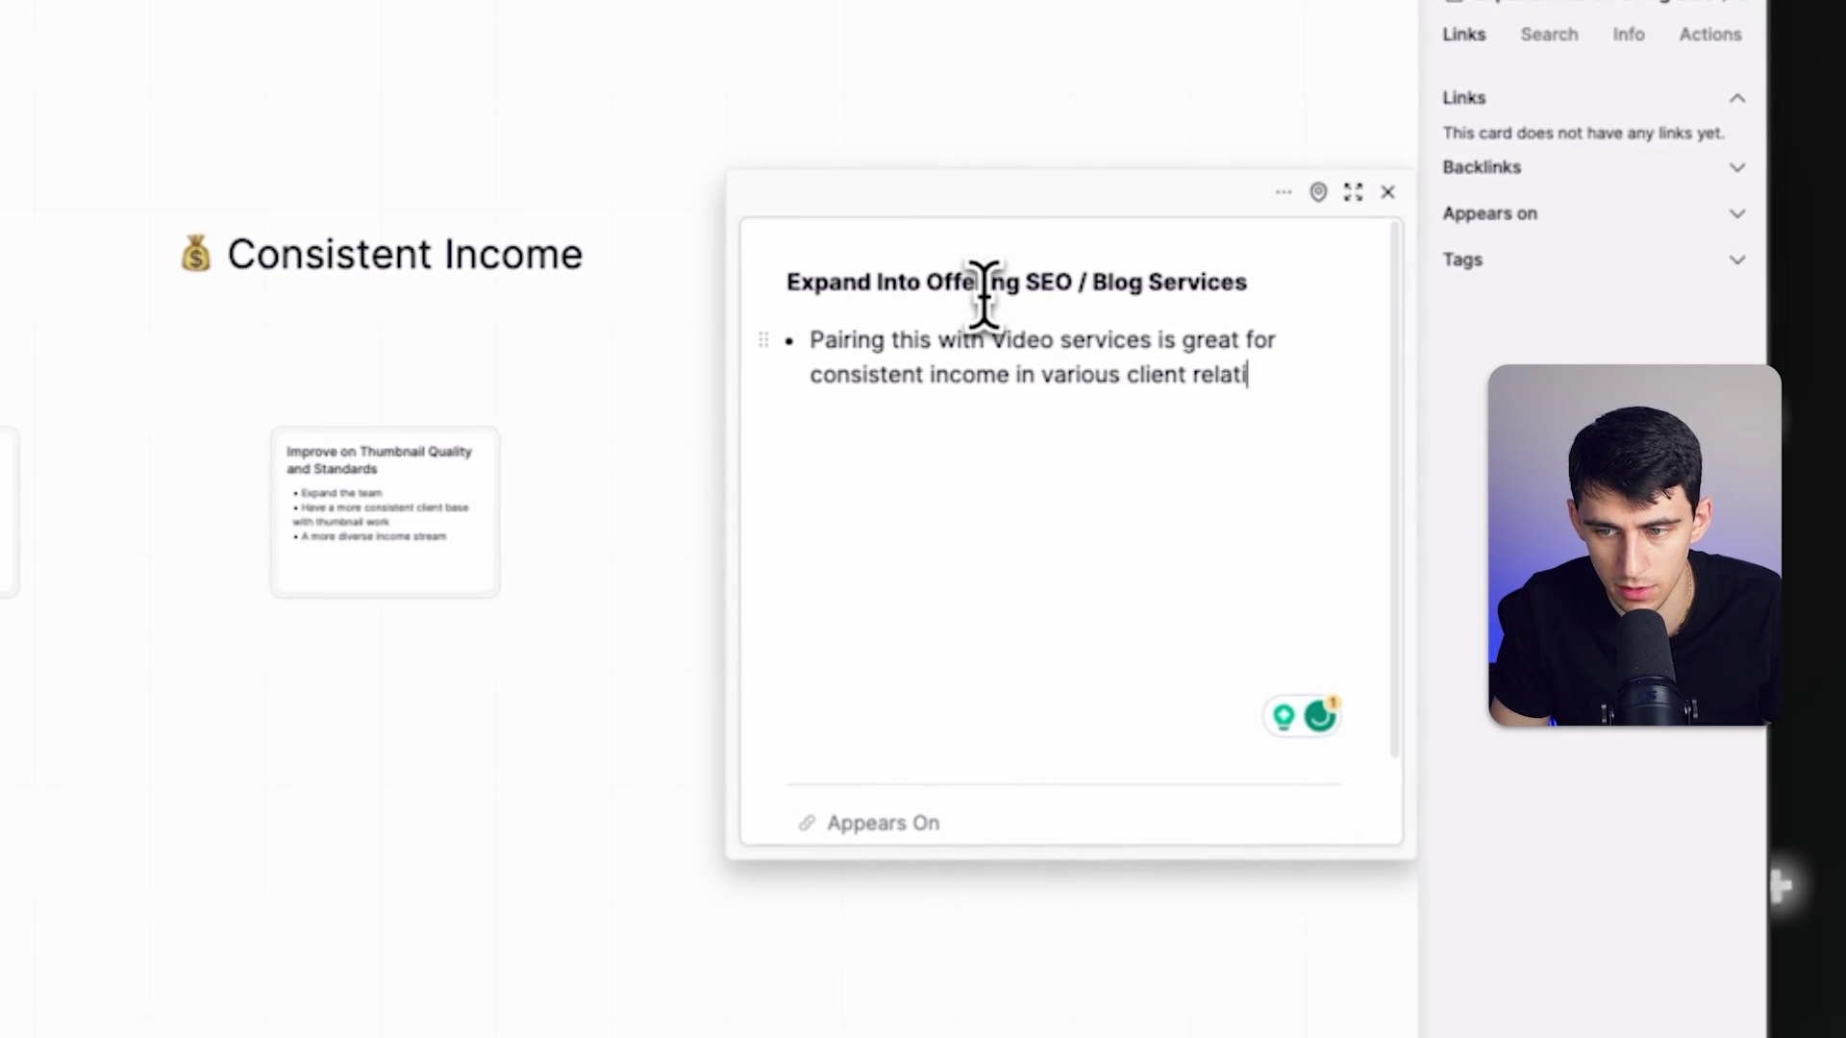
Add the bullet Less clients == more opportunity for in depth relationships, bold in depth relationships, and close the card.
key("Return")
type("Less clients == more opportunity for in depth relationships")
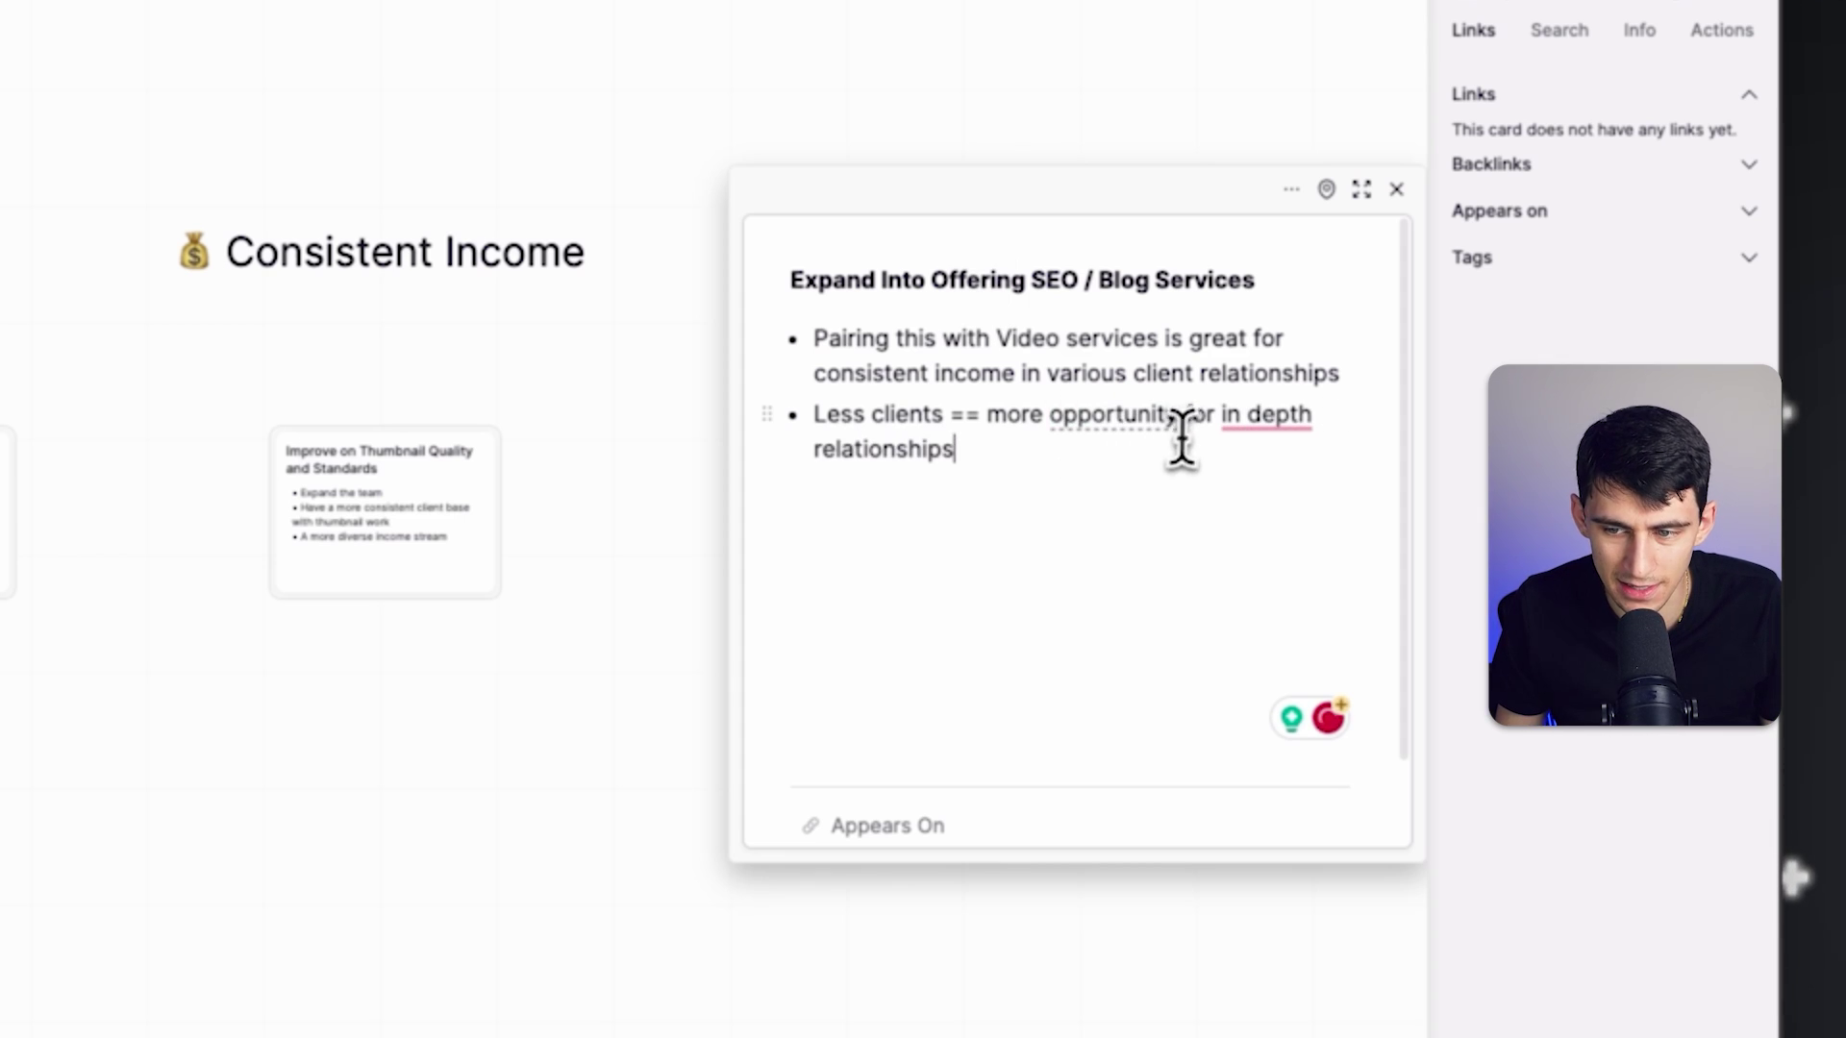
left_click(1218, 419, "shift")
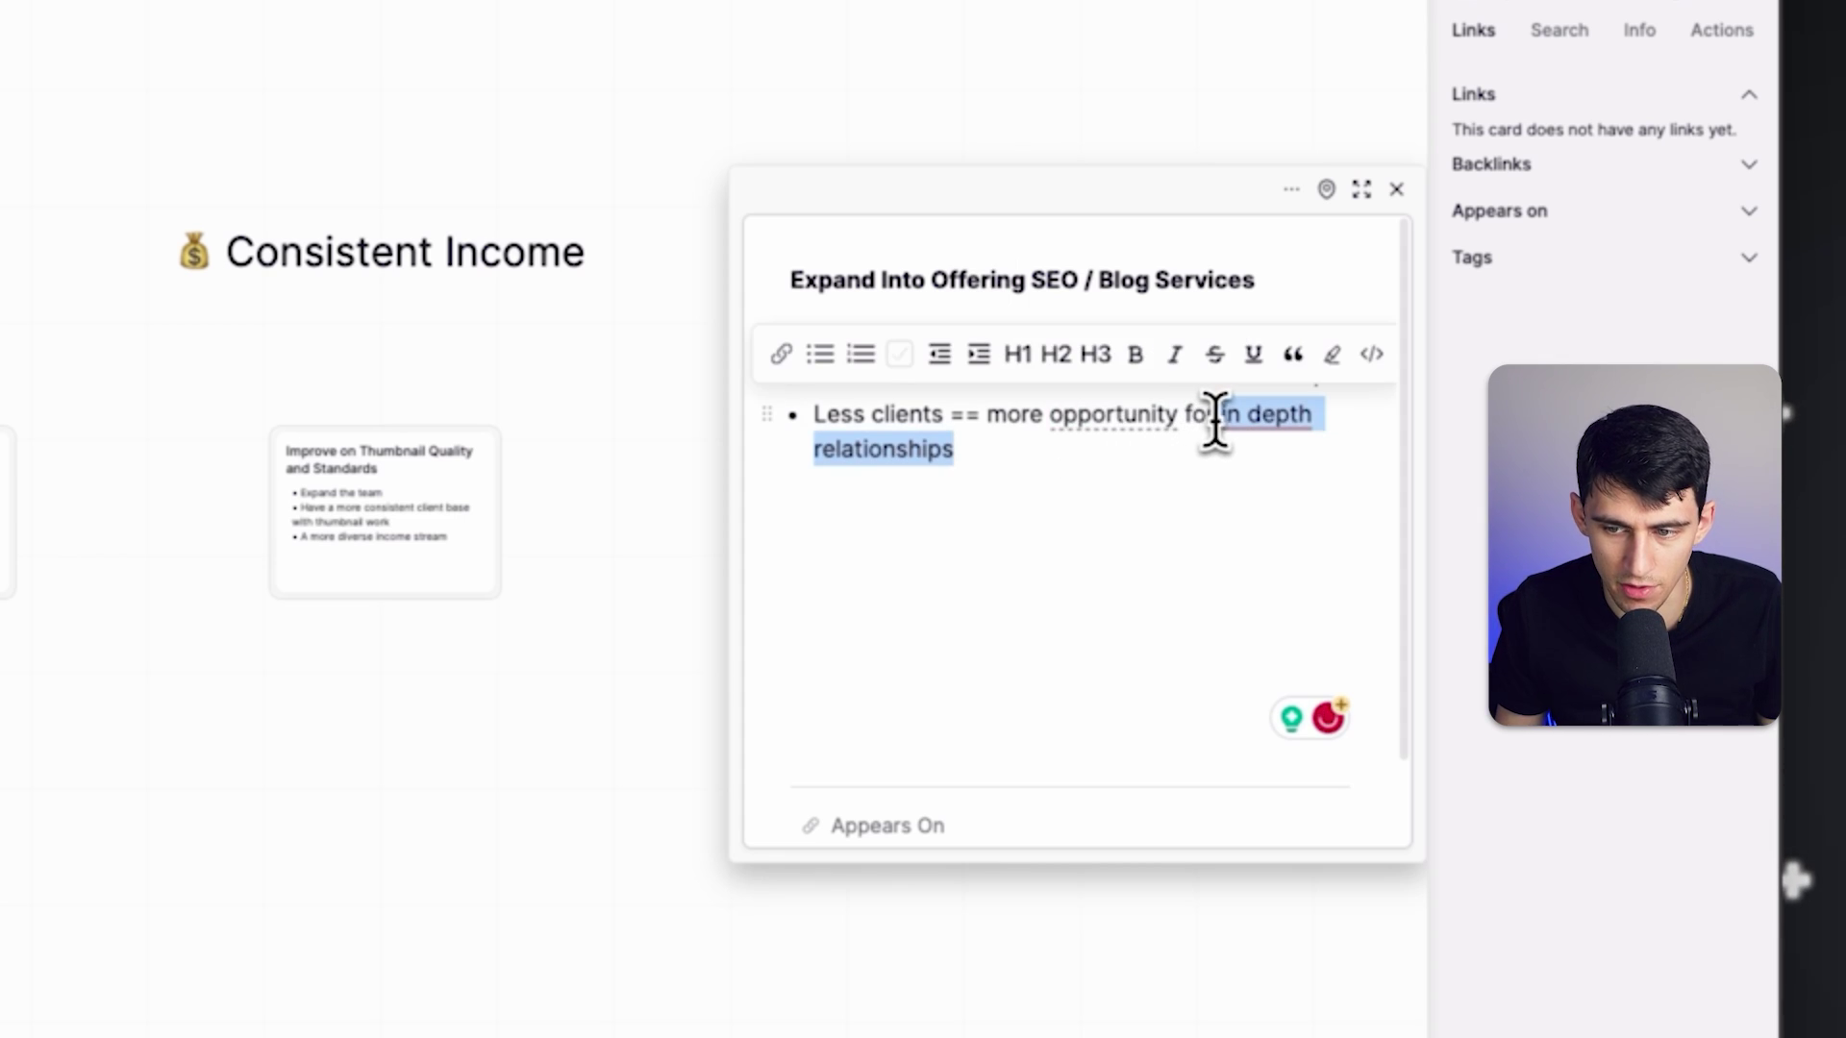
mouse_move(1222, 423)
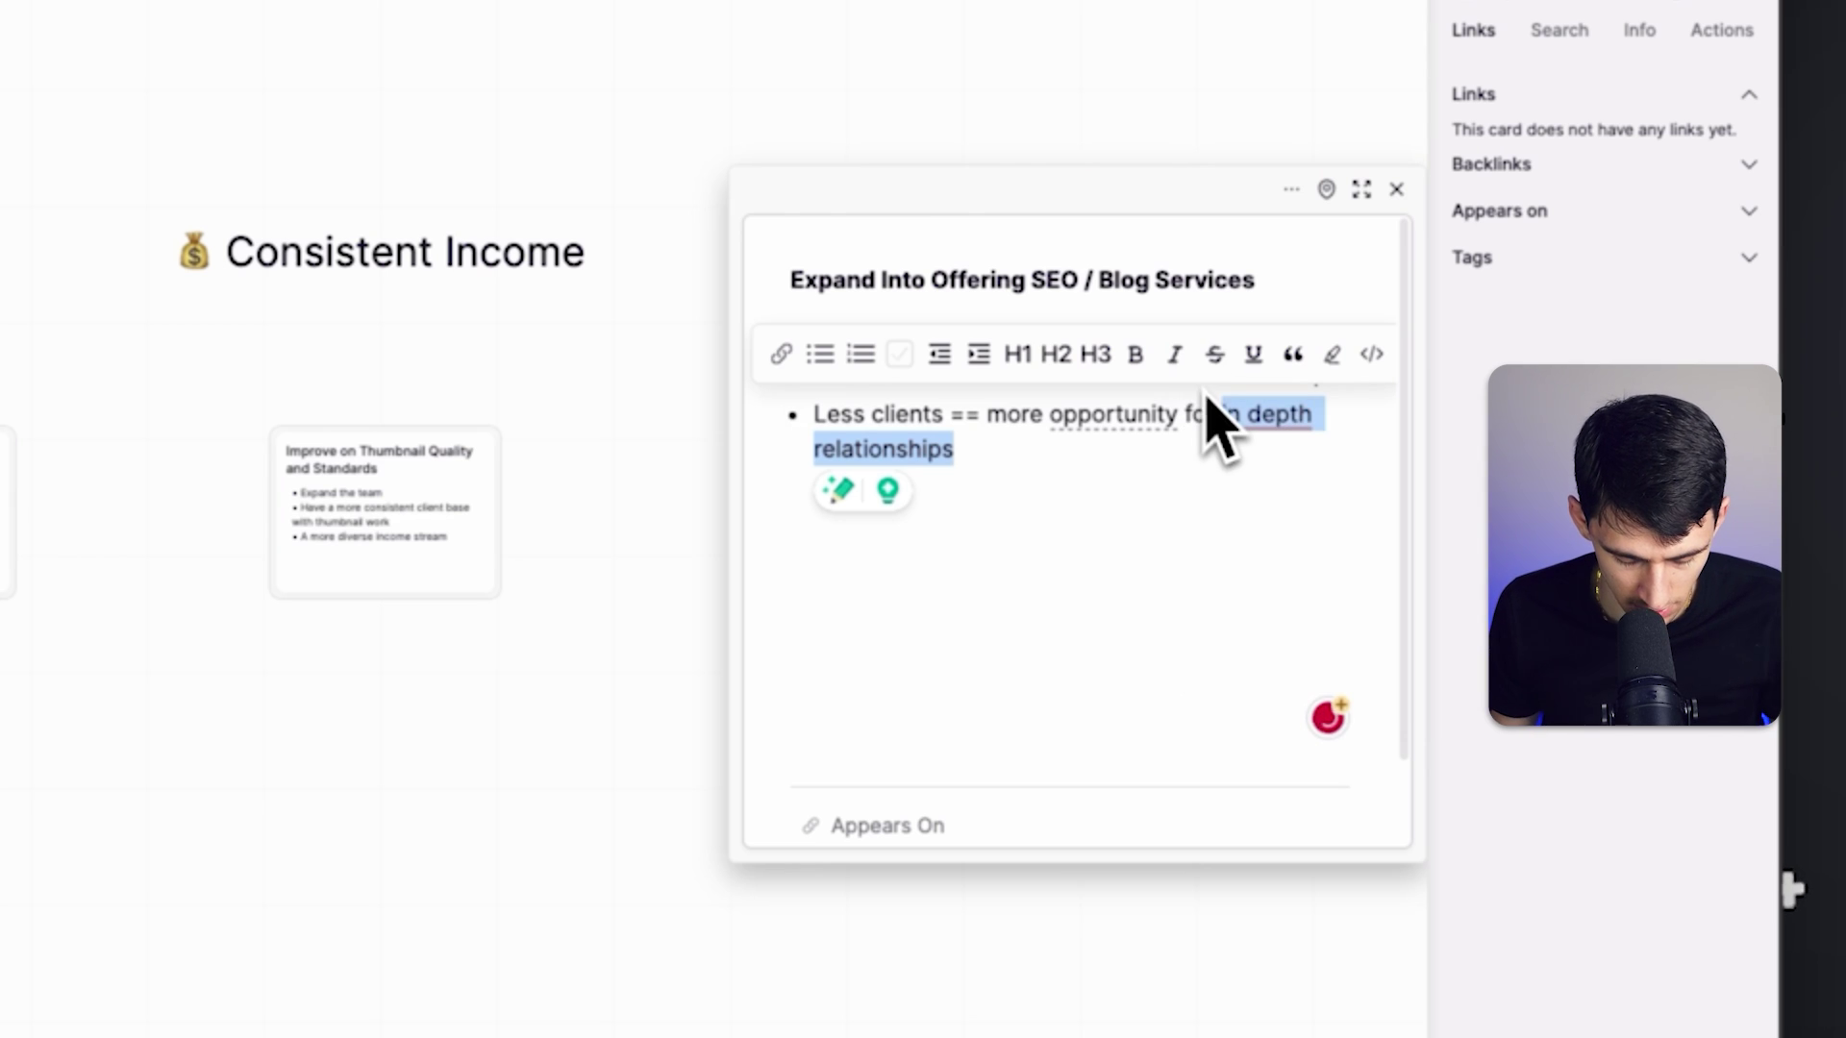
key("super+b")
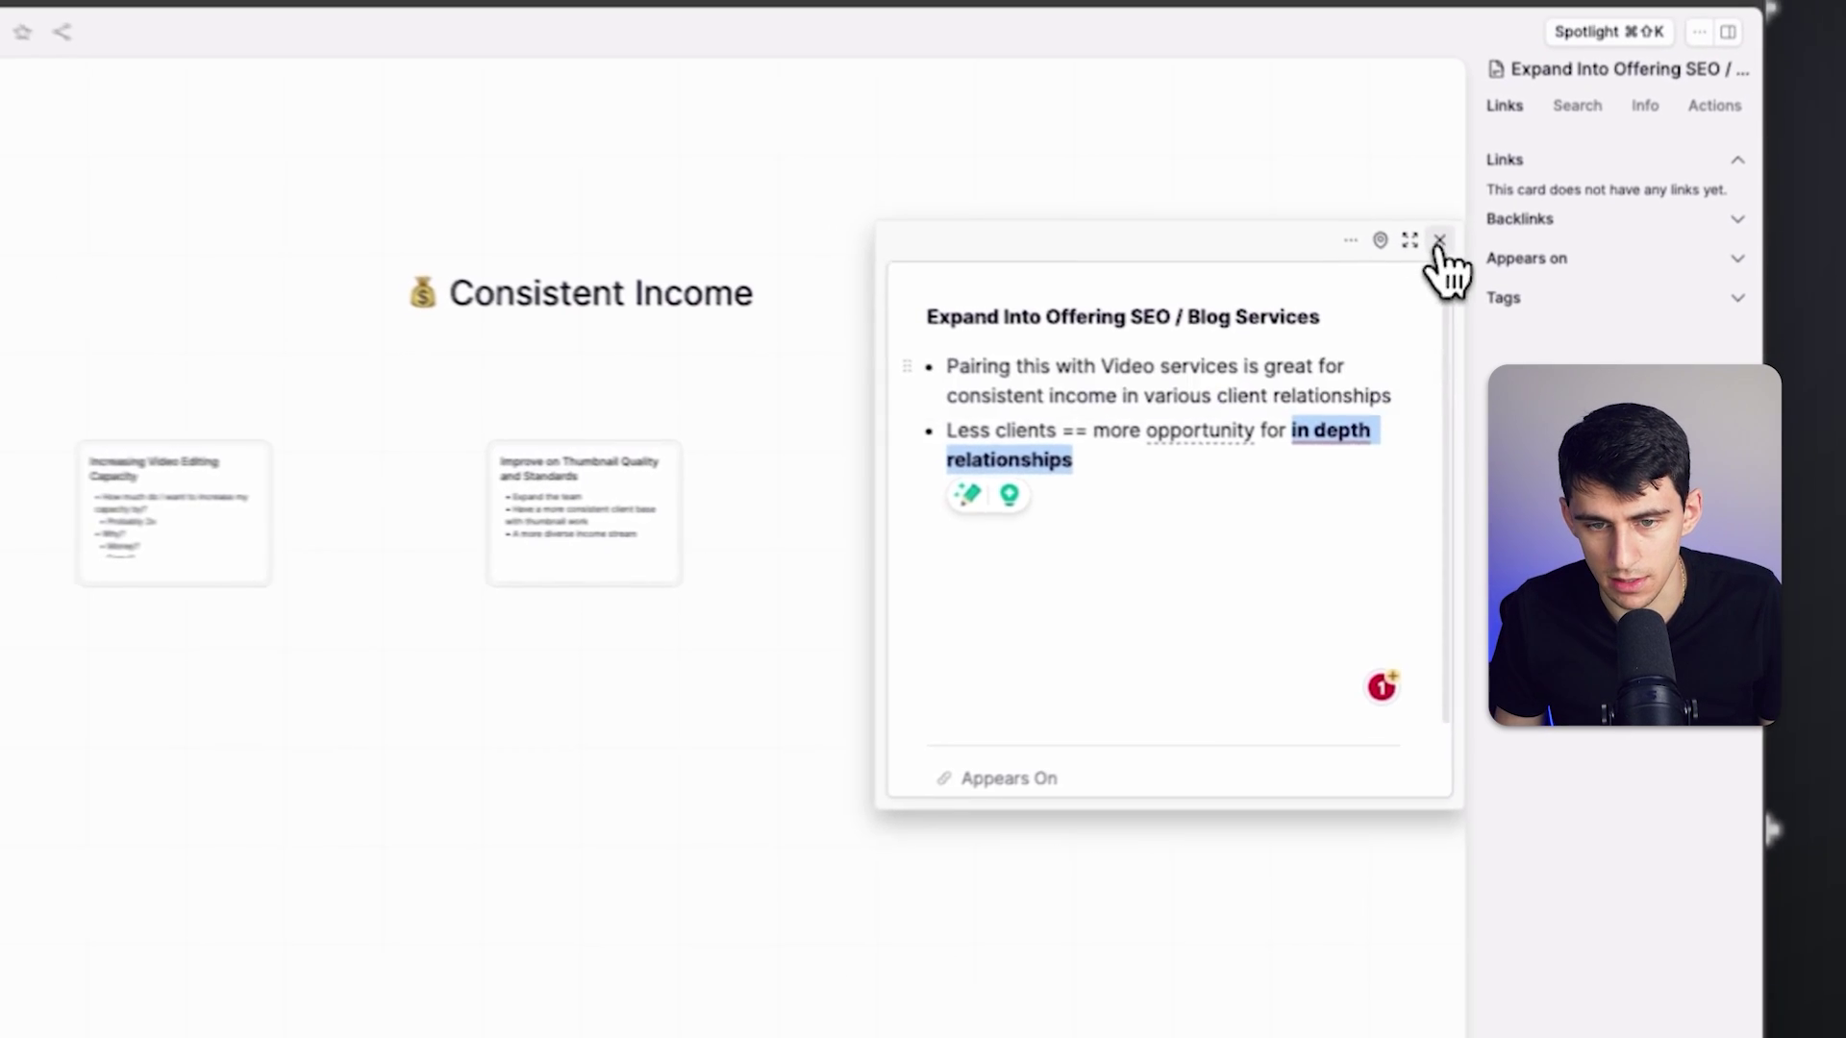
left_click(1439, 240)
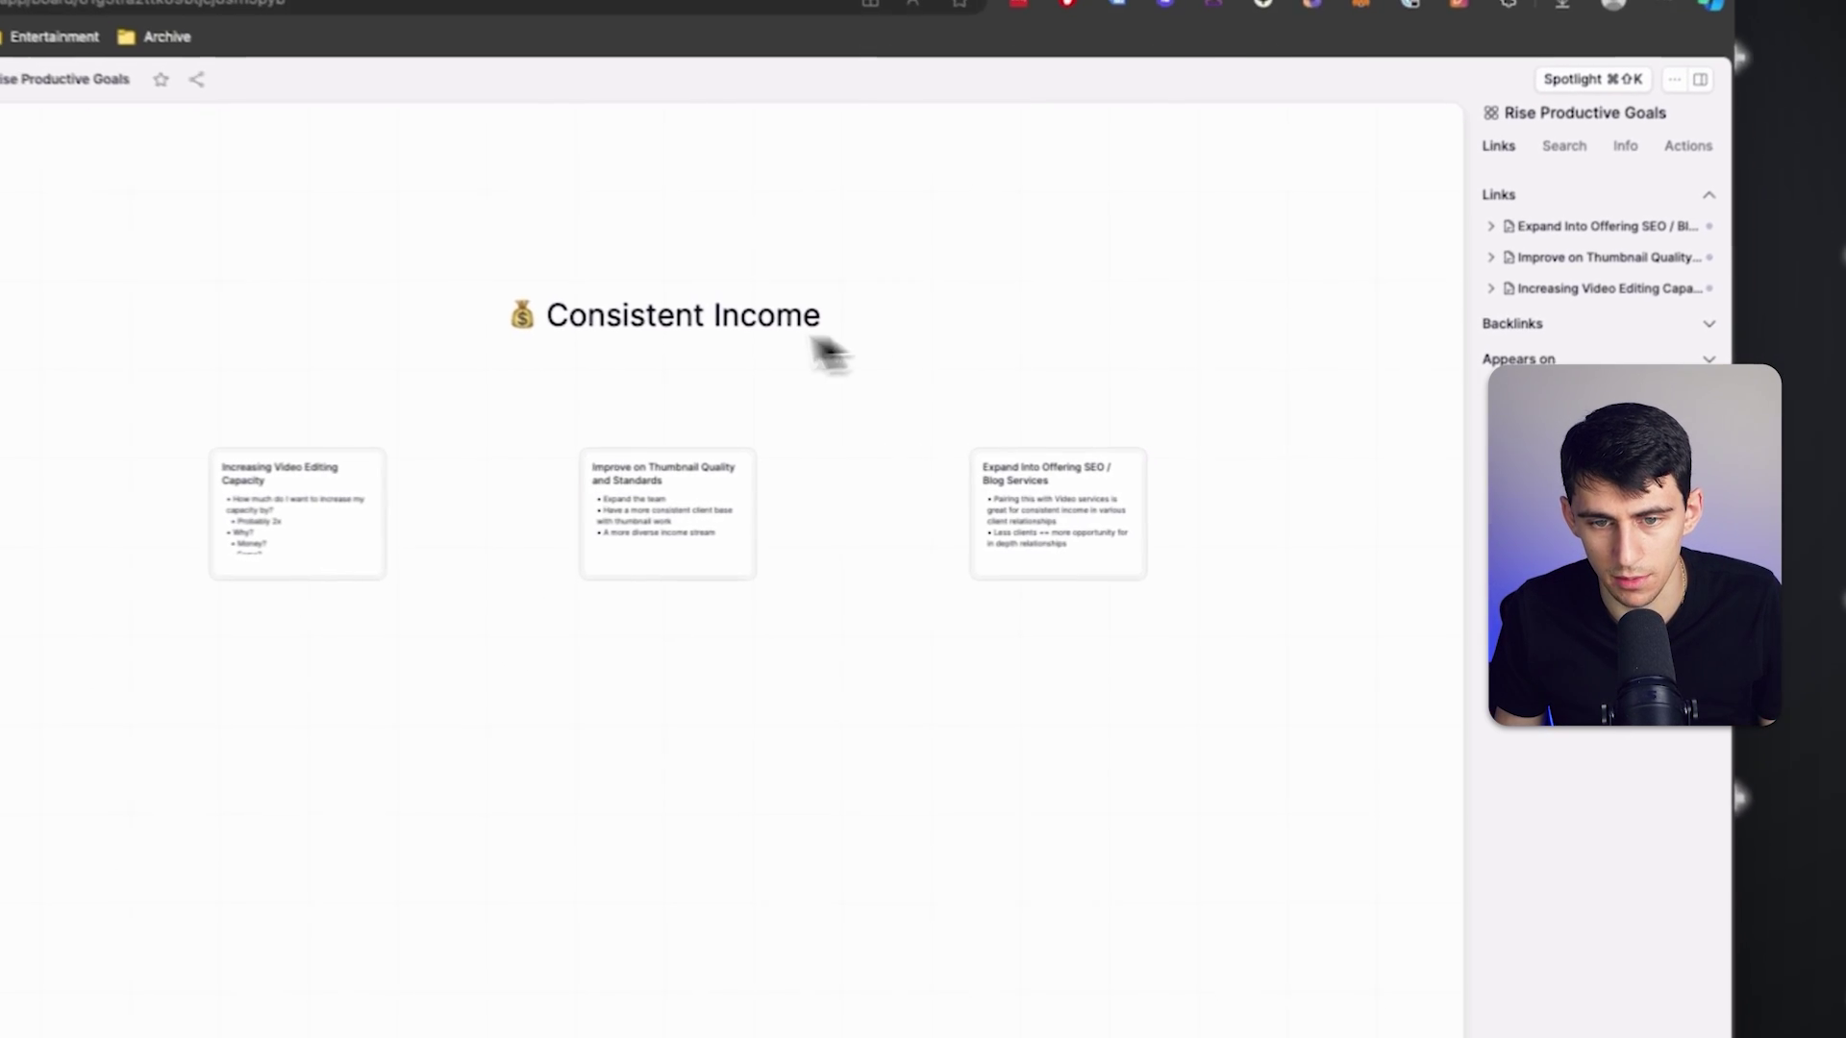
Duplicate the Consistent Income label so that one copy sits beneath each of the three goal cards.
left_click(654, 298)
right_click(652, 296)
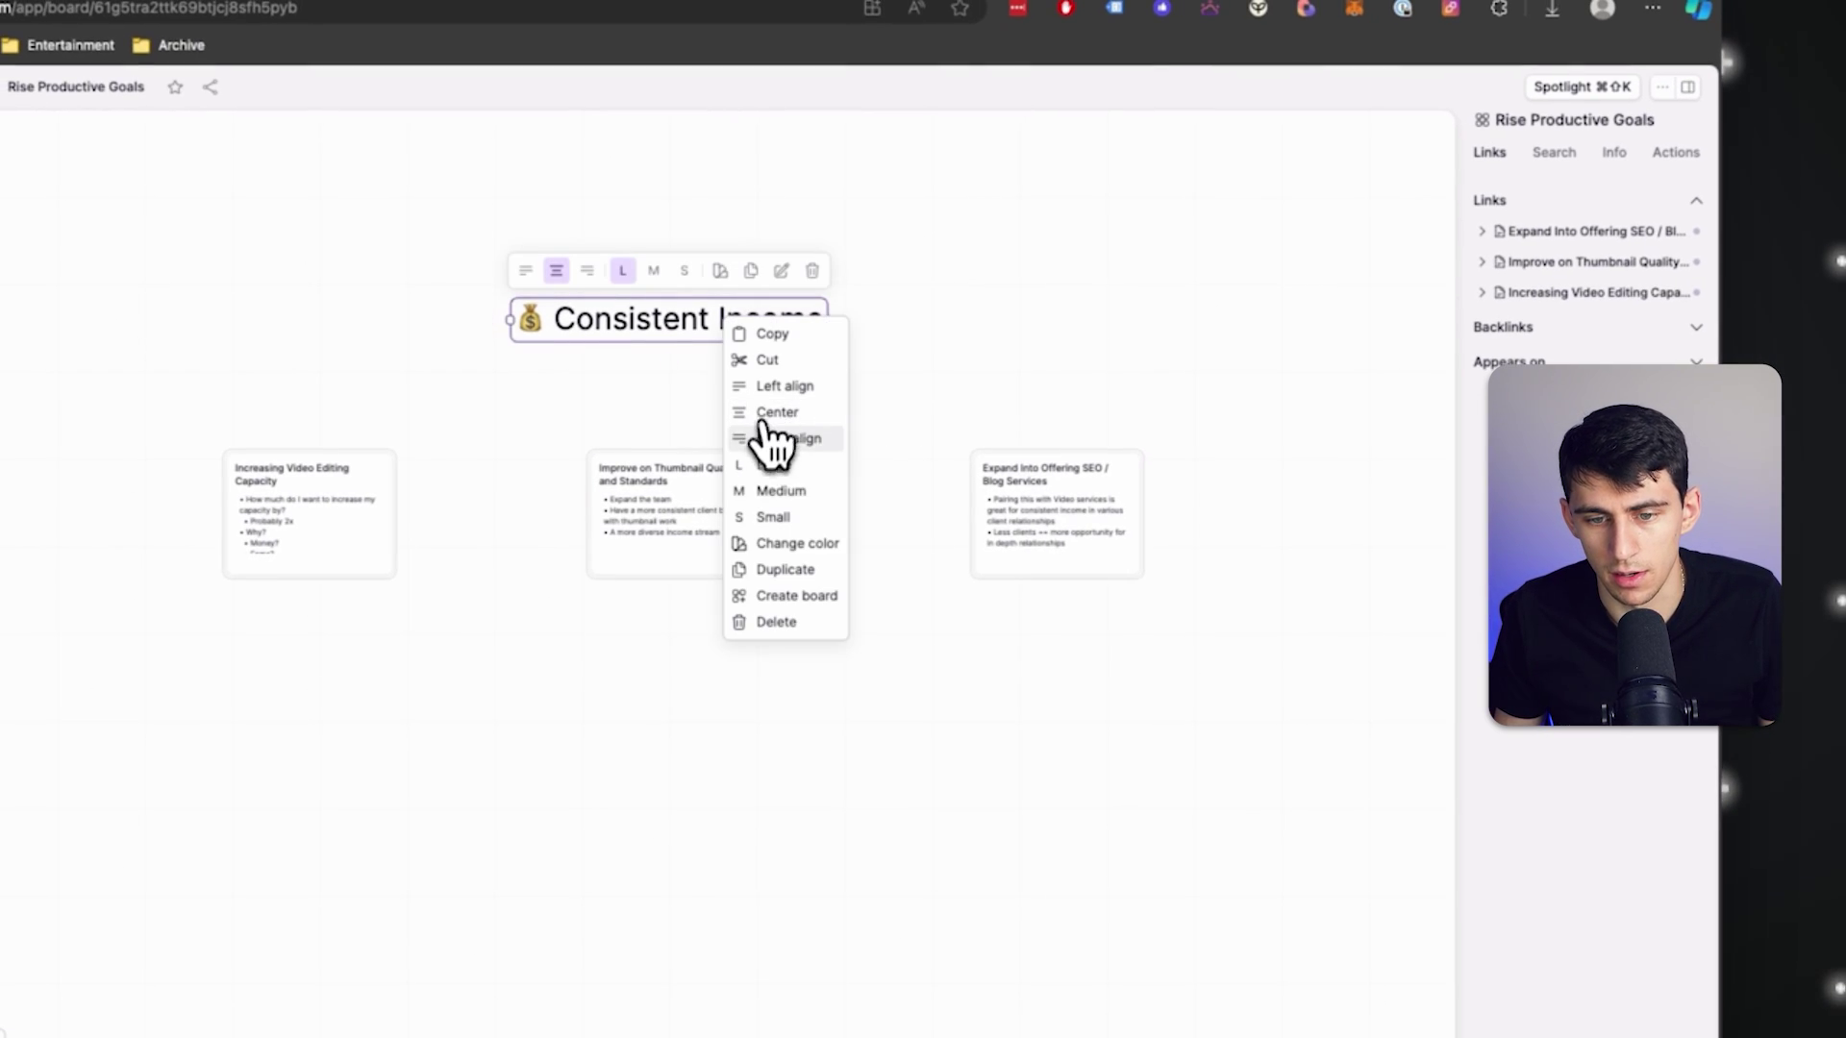
left_click(784, 570)
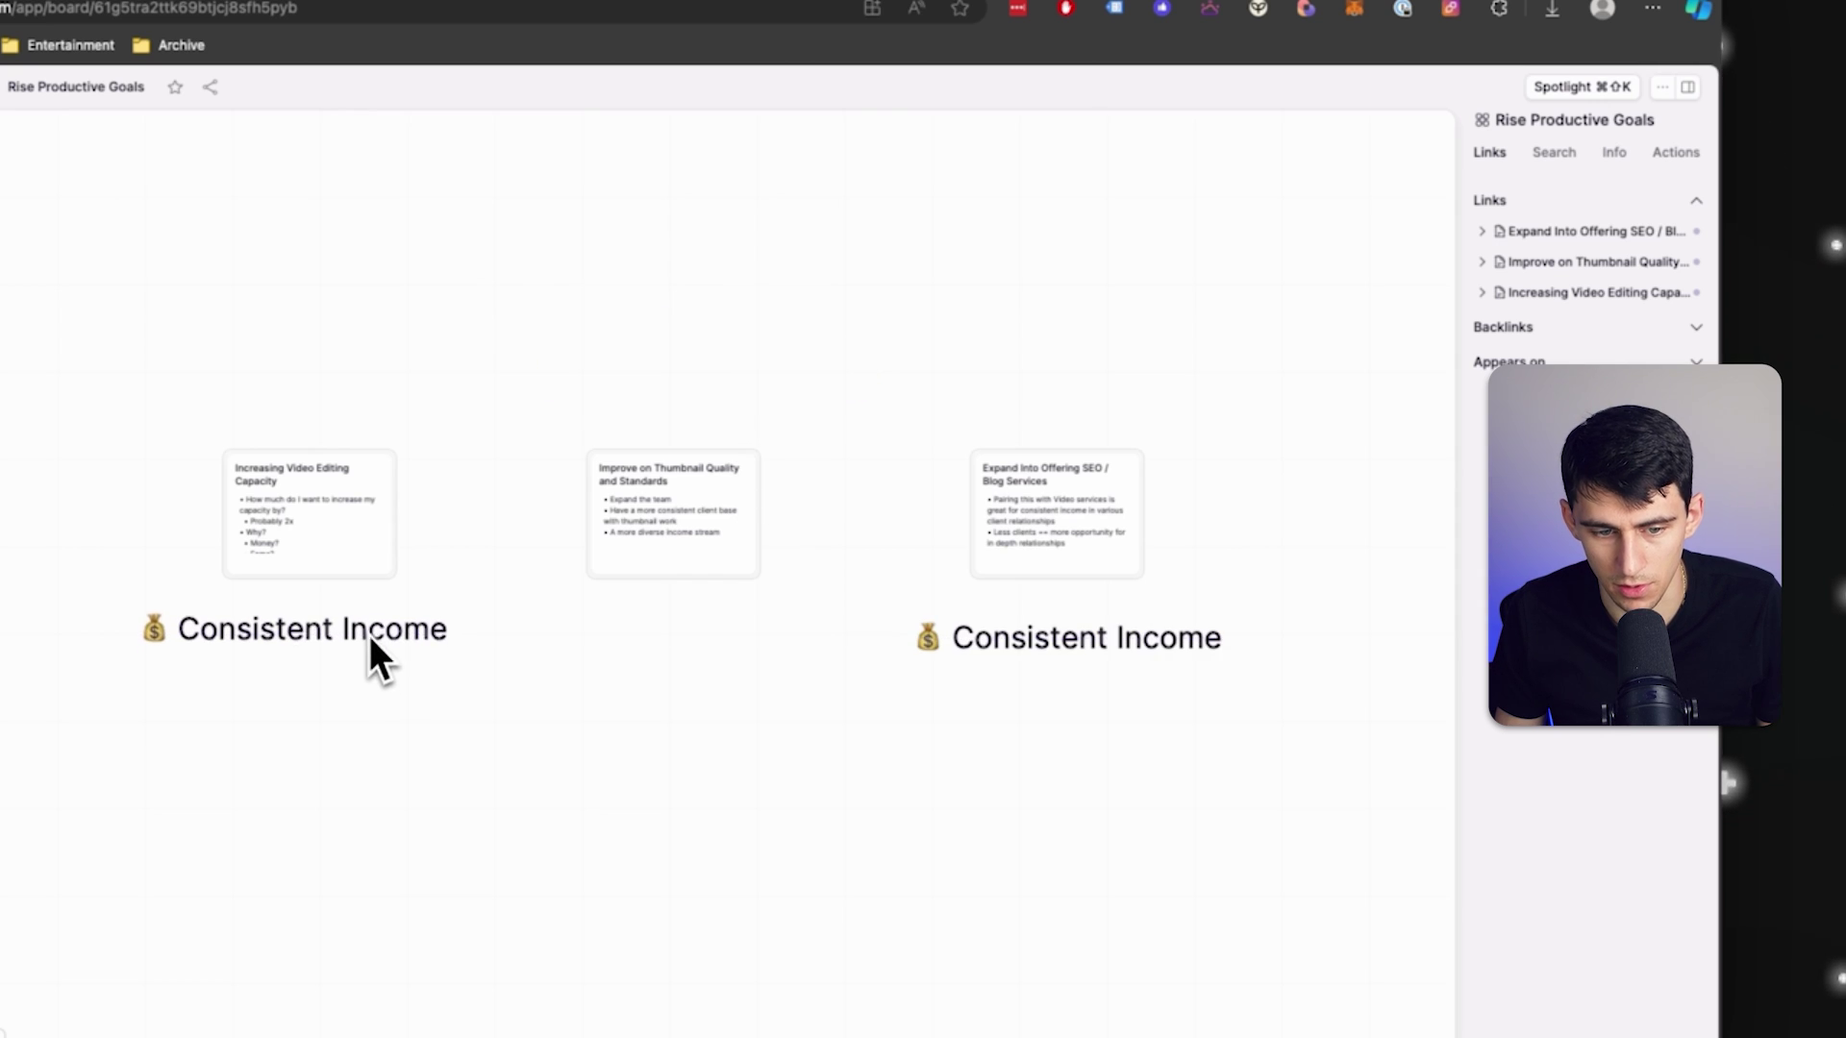
left_click_drag(367, 629, 485, 673)
right_click(373, 631)
left_click(424, 899)
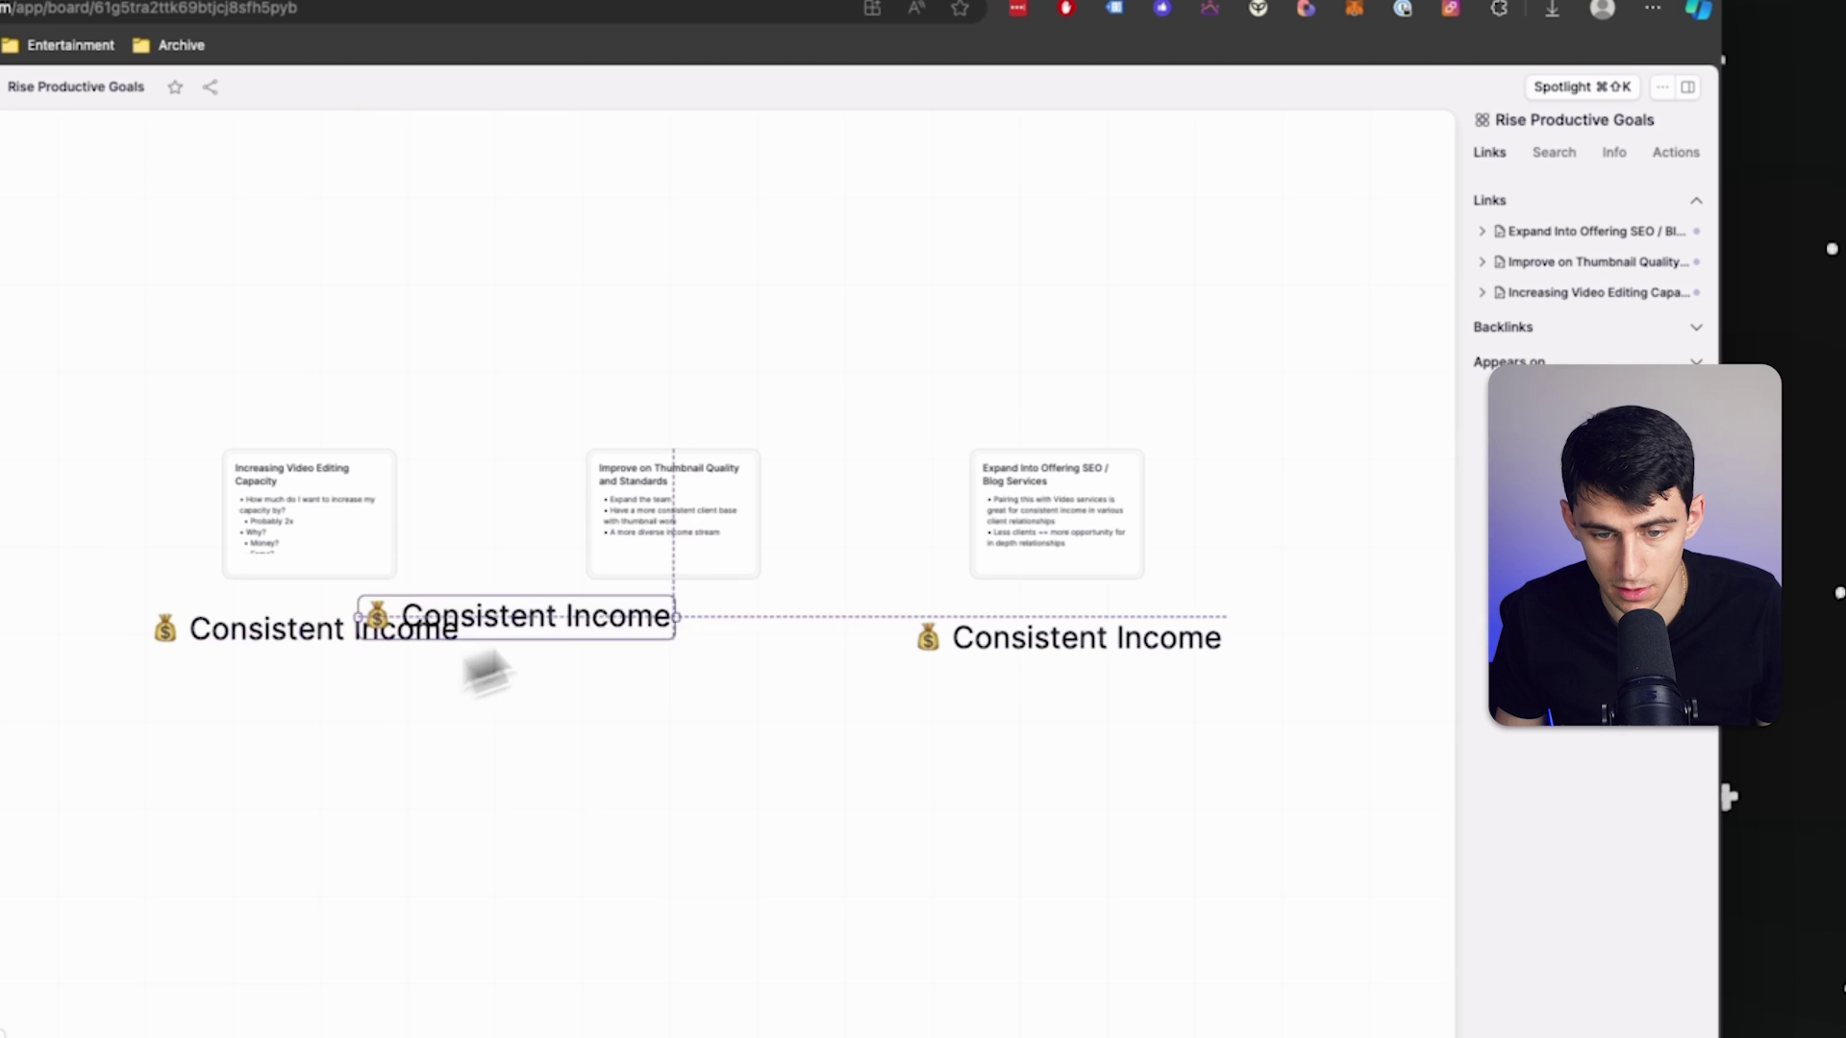
left_click(746, 629)
Duplicate the Consistent Income label beneath the SEO / Blog Services card and change the copy to 😀 Better Work / Life Balance.
right_click(1080, 650)
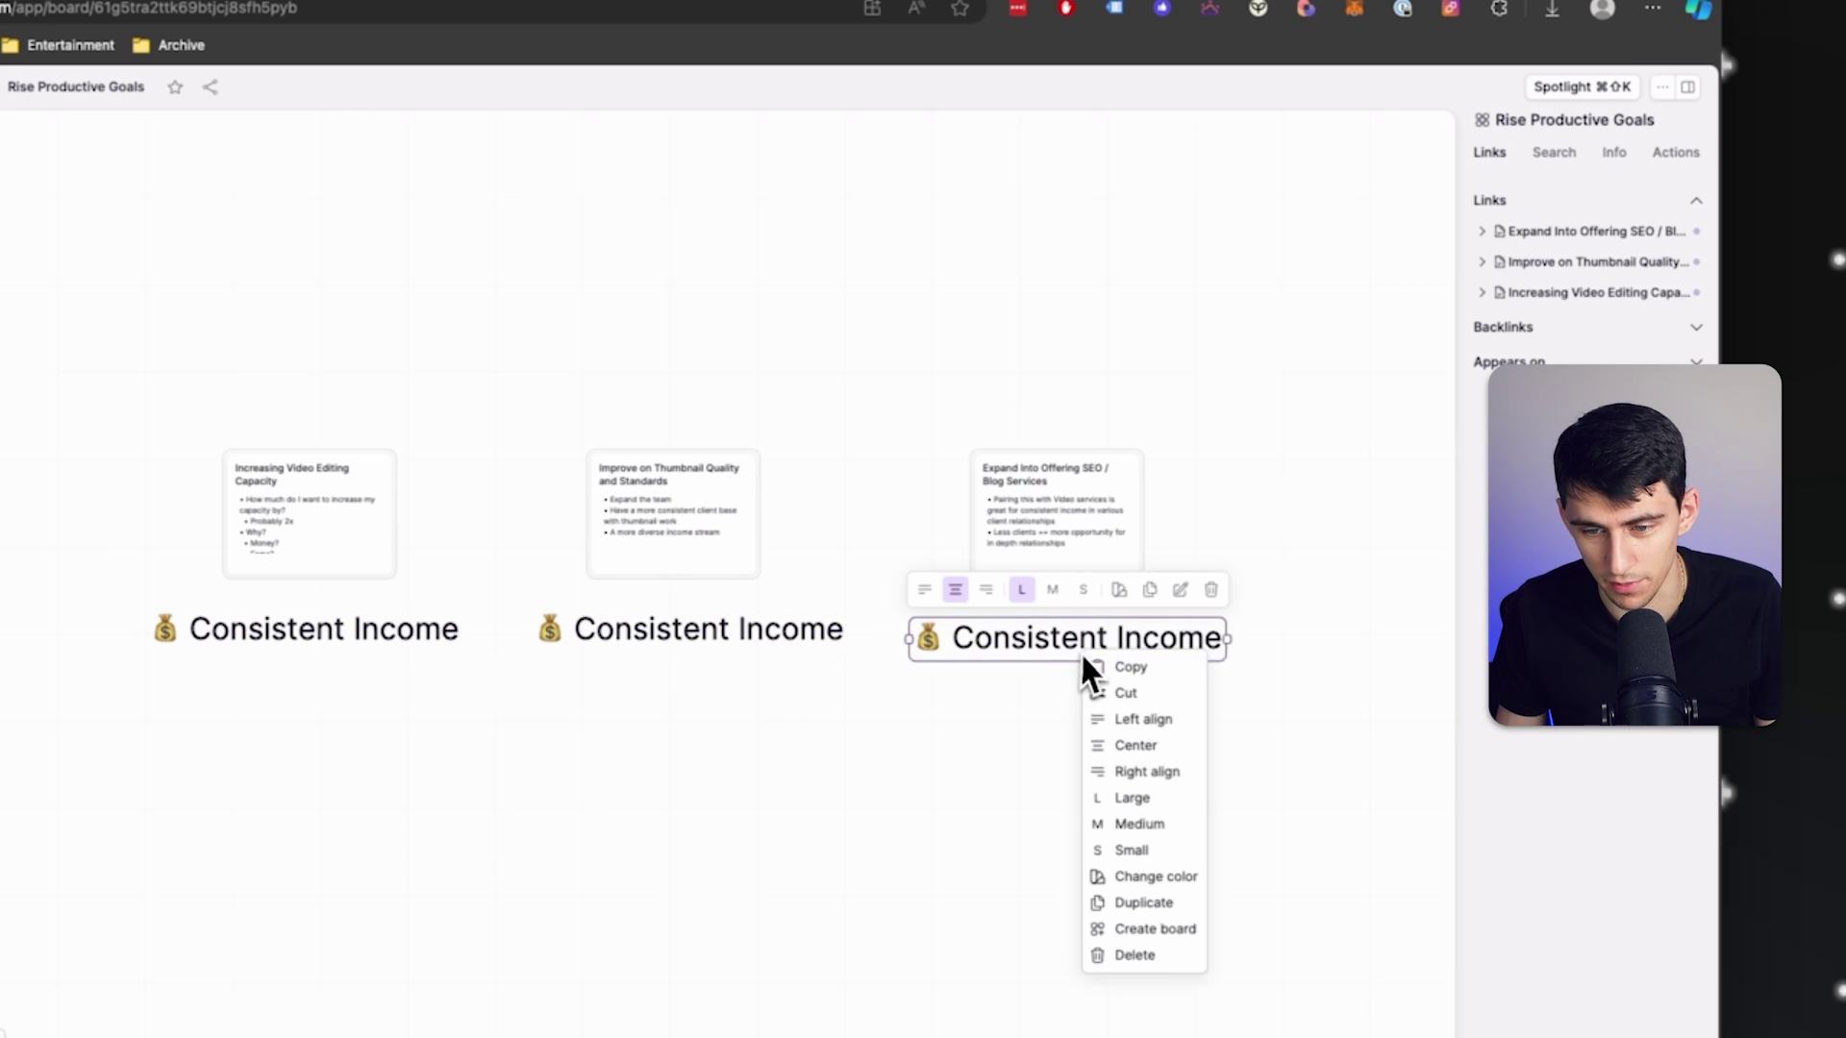
left_click(1118, 905)
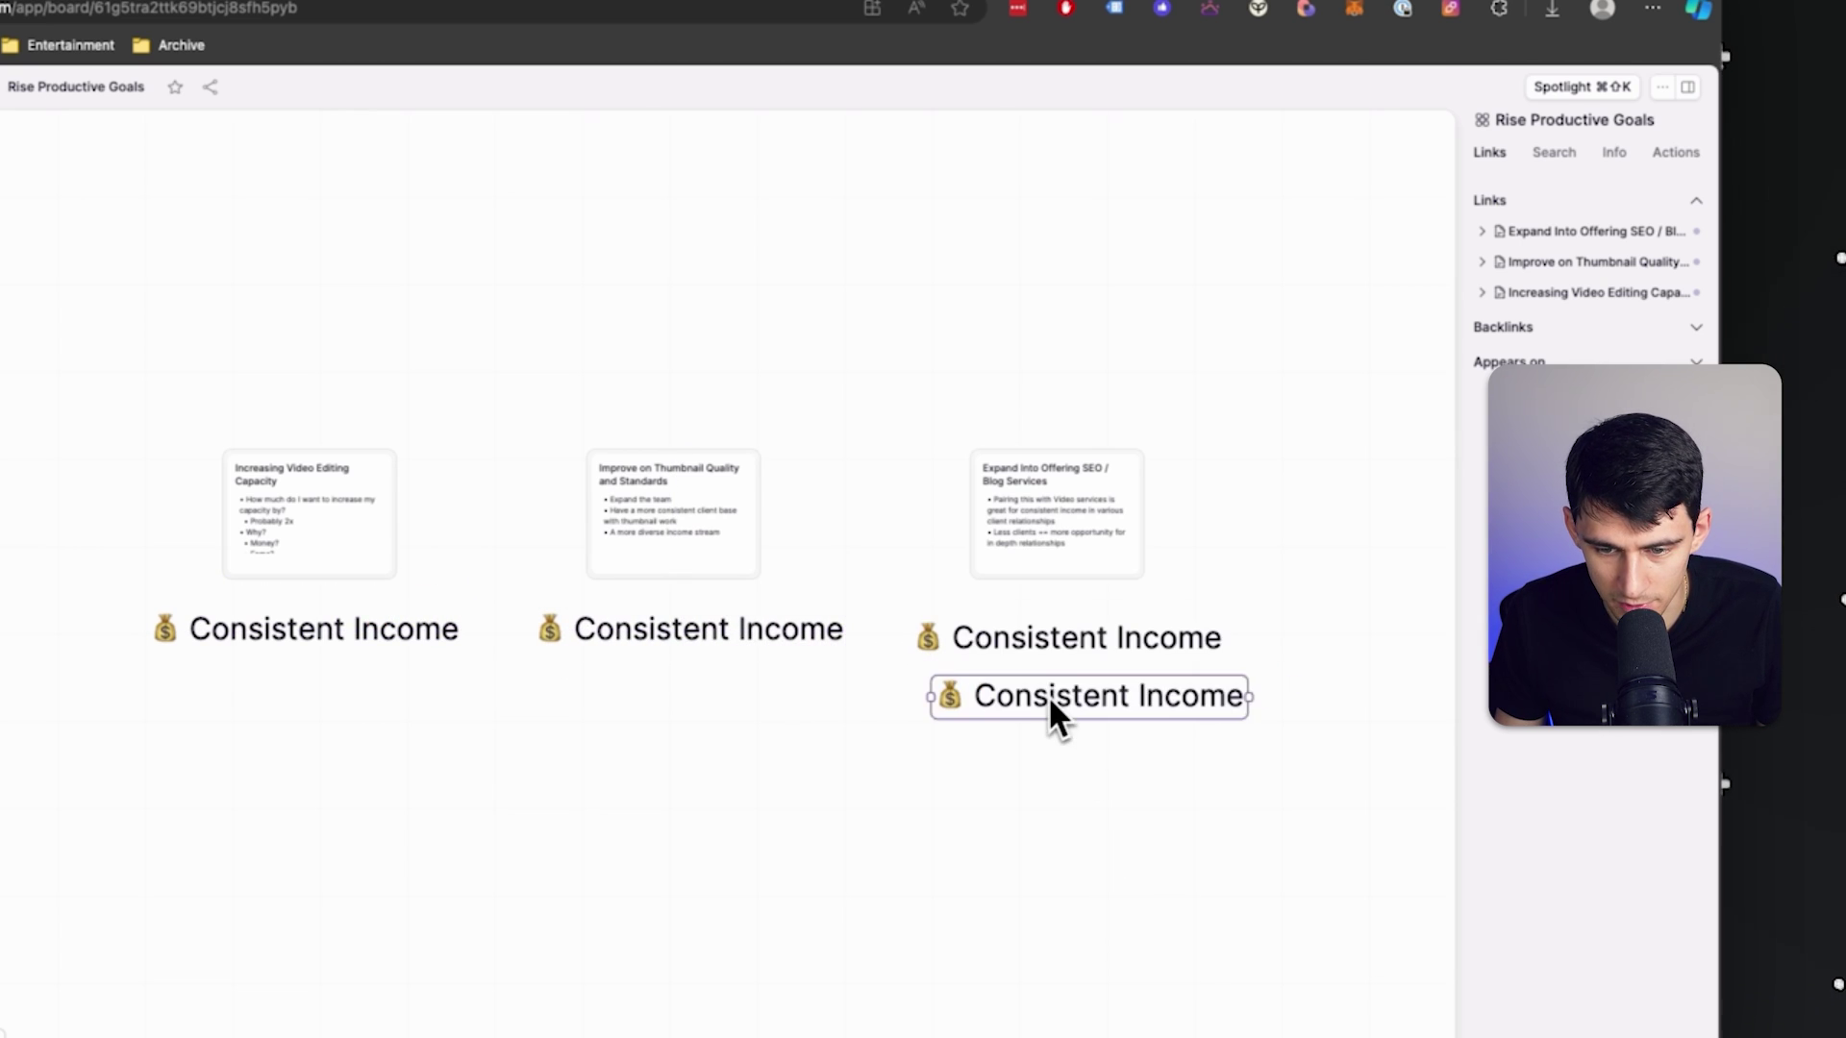
left_click_drag(1029, 707, 1020, 707)
type("Better")
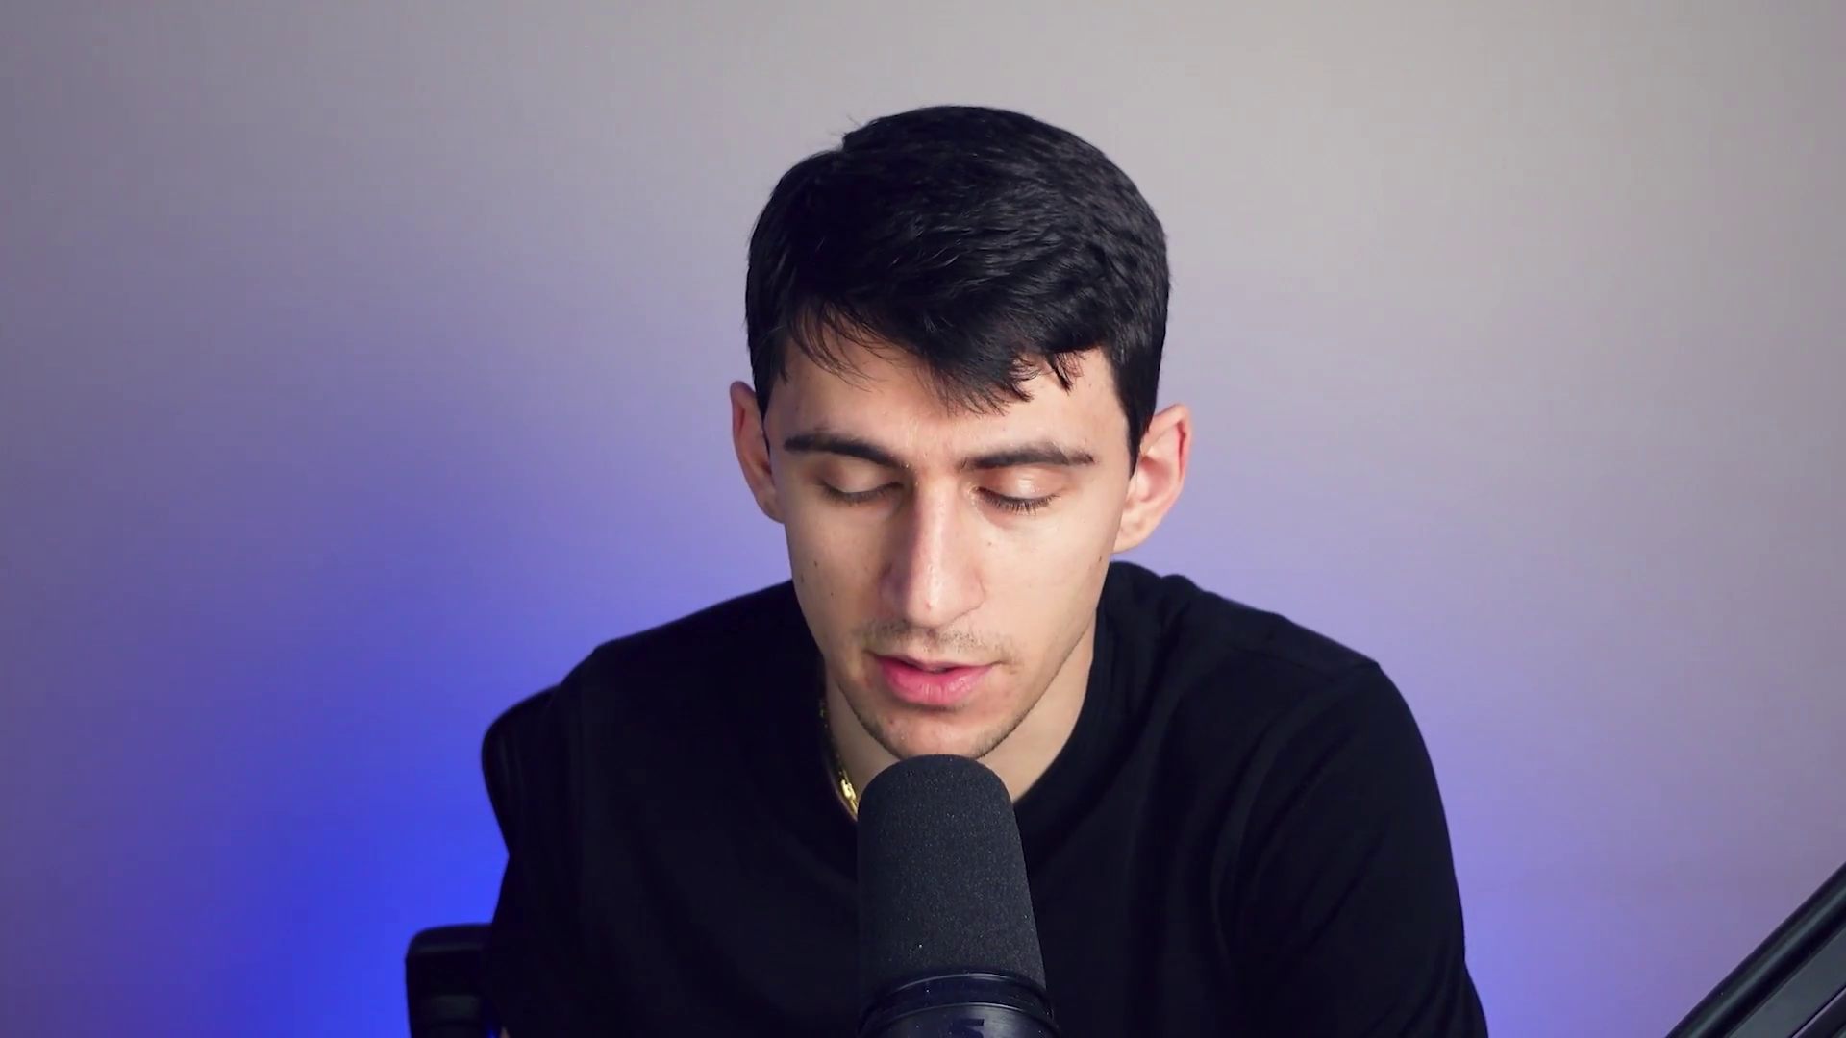
Review the Expand Into Offering SEO / Blog Services card, close it and return to the 2024 Goal Planning board.
double_click(1186, 516)
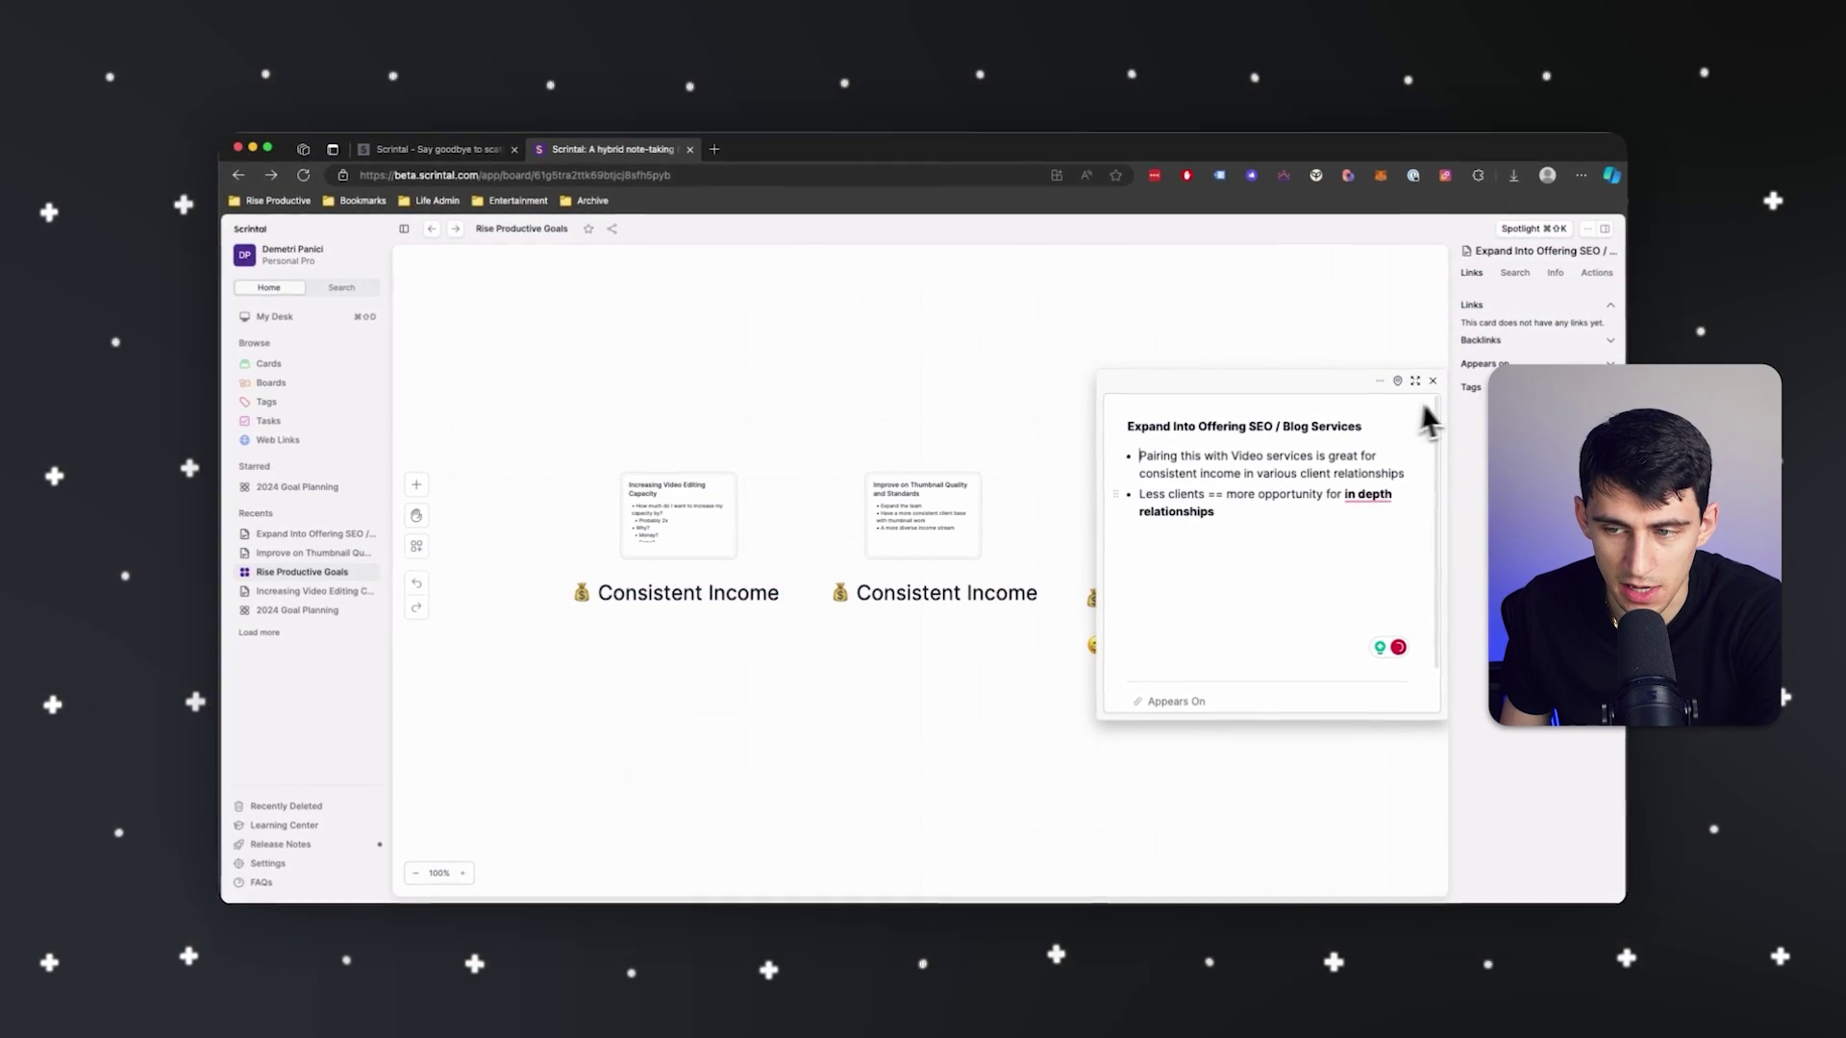
left_click(1416, 384)
left_click(426, 225)
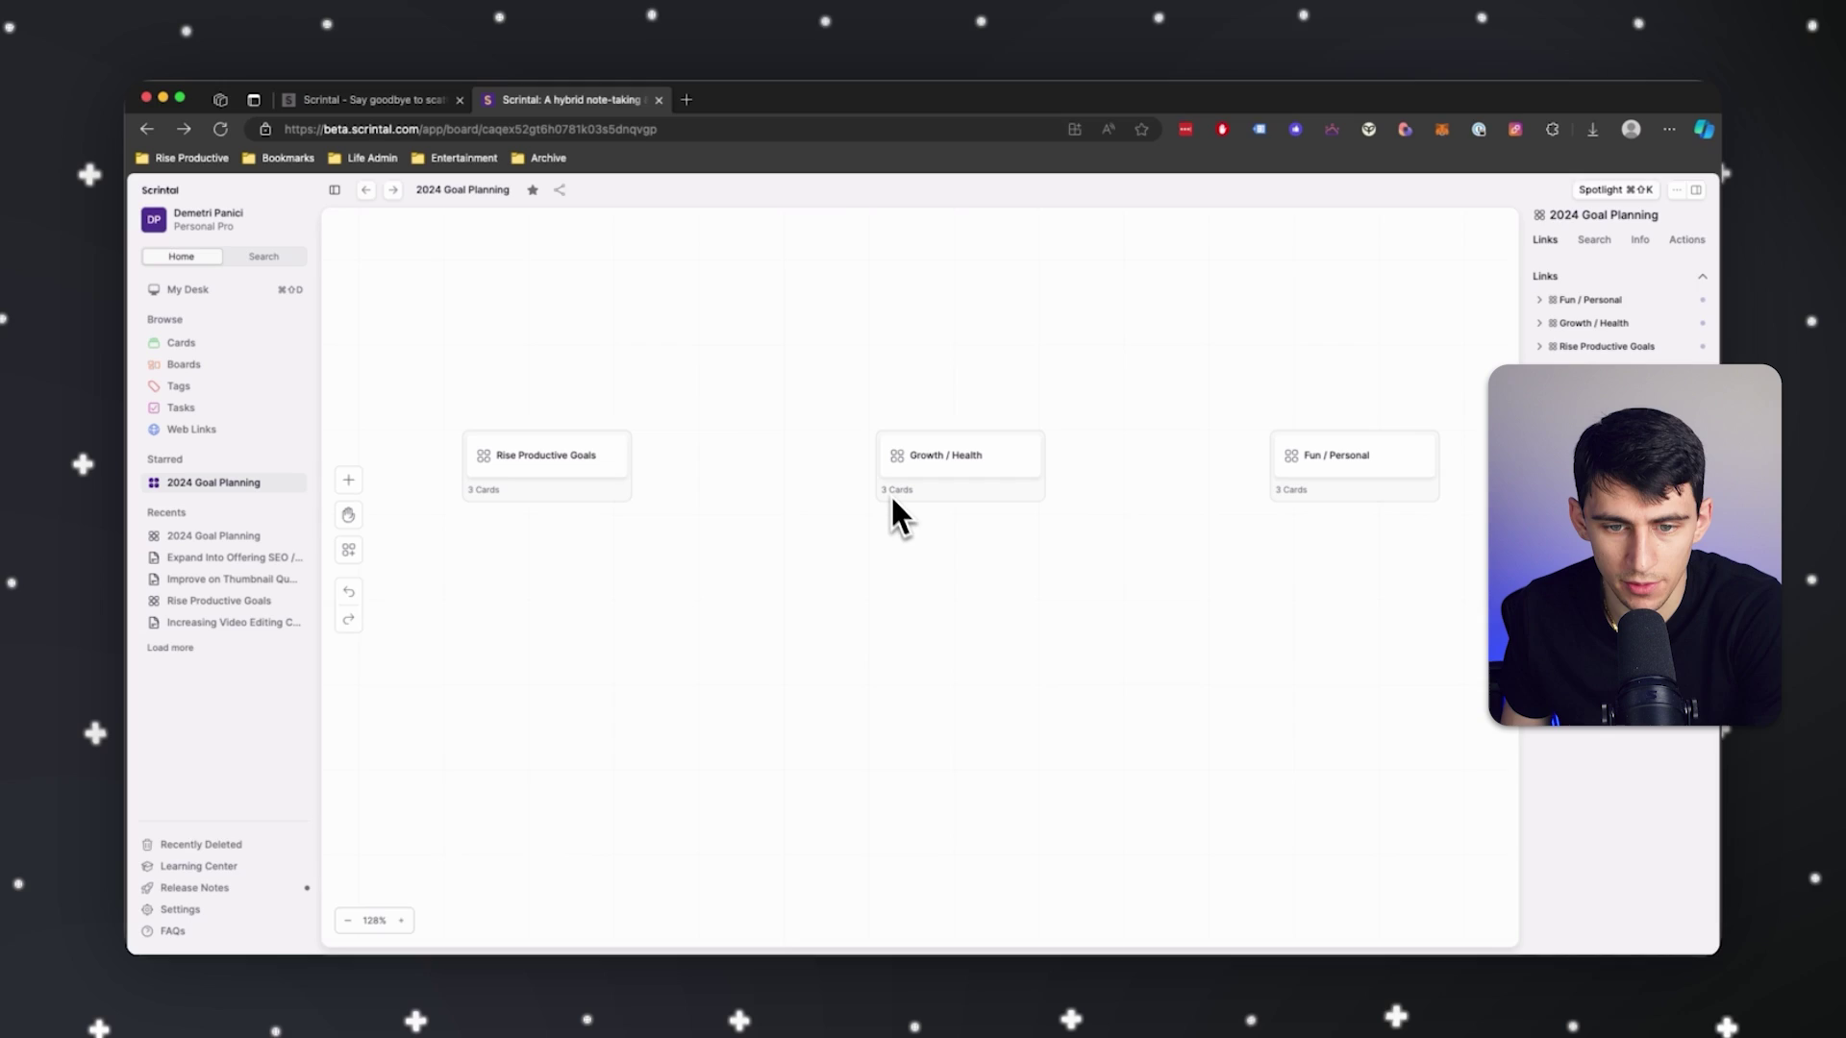
left_click(361, 186)
left_click(700, 469)
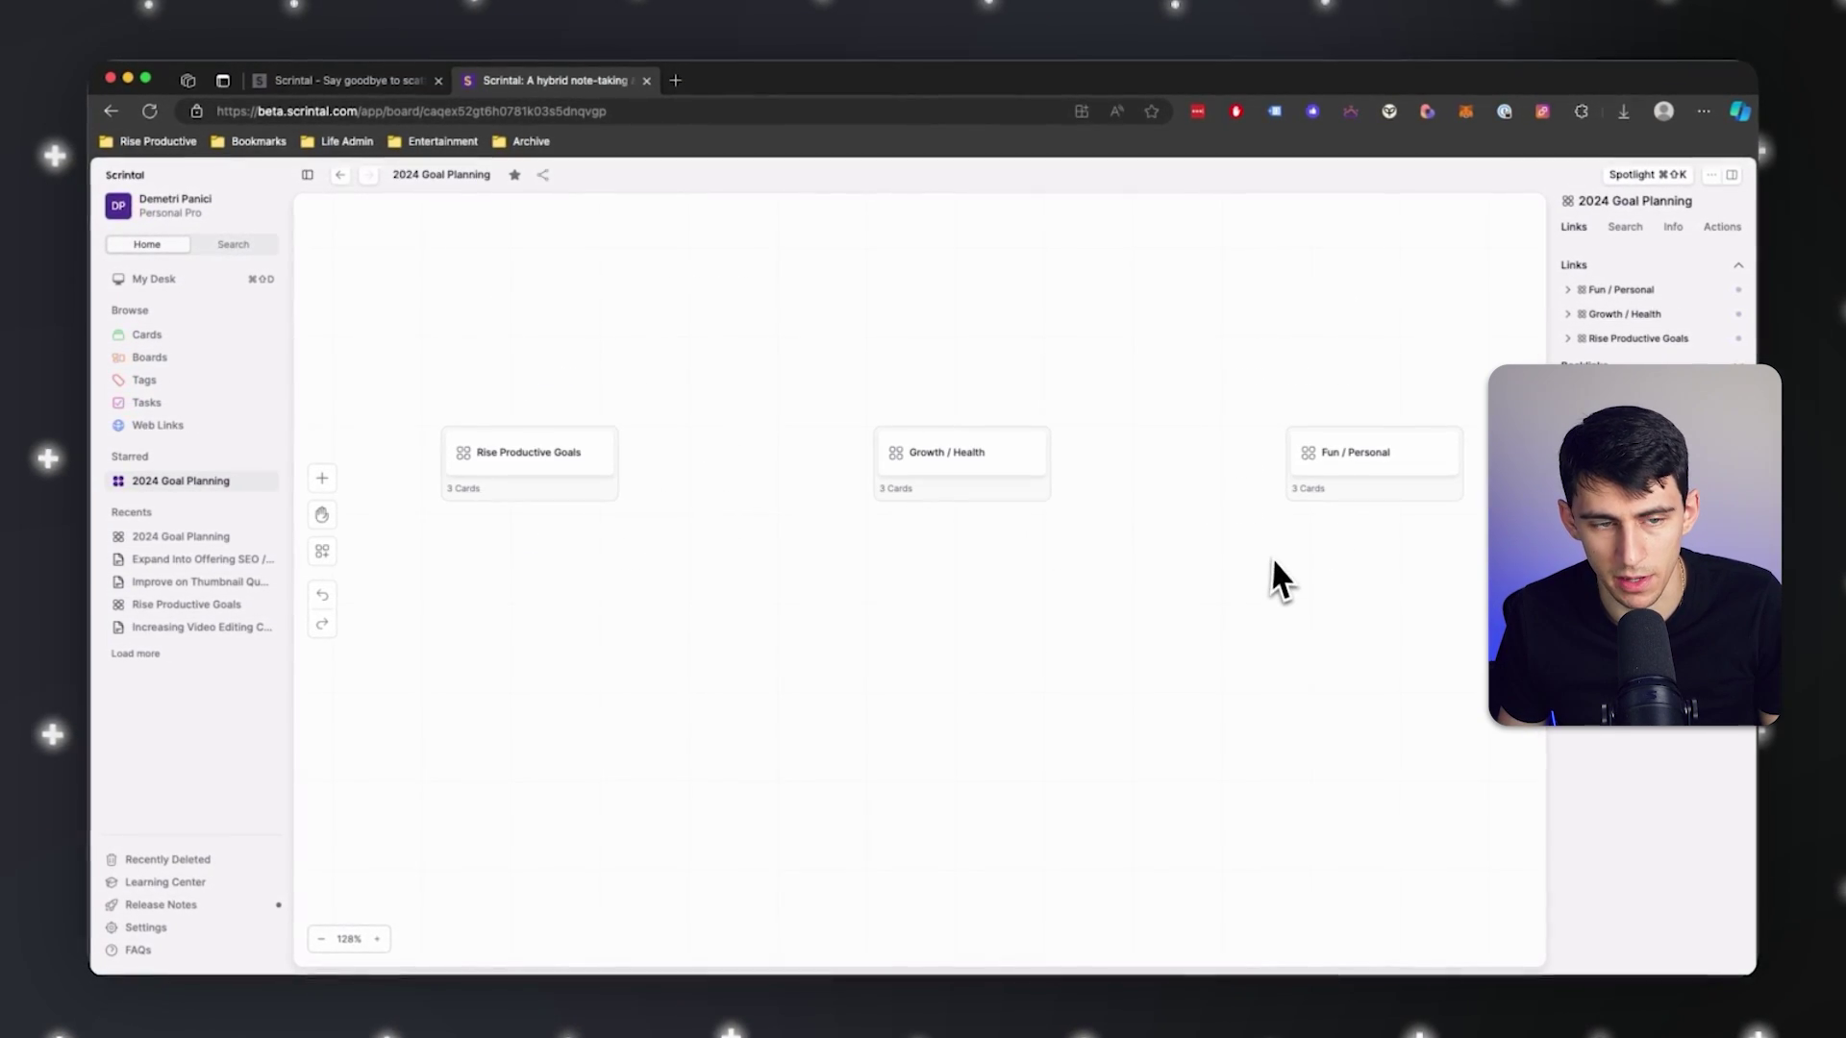
Copy the Consistent Income and Better Work / Life Balance labels from Rise Productive Goals to beneath its tile on 2024 Goal Planning.
left_click(562, 452)
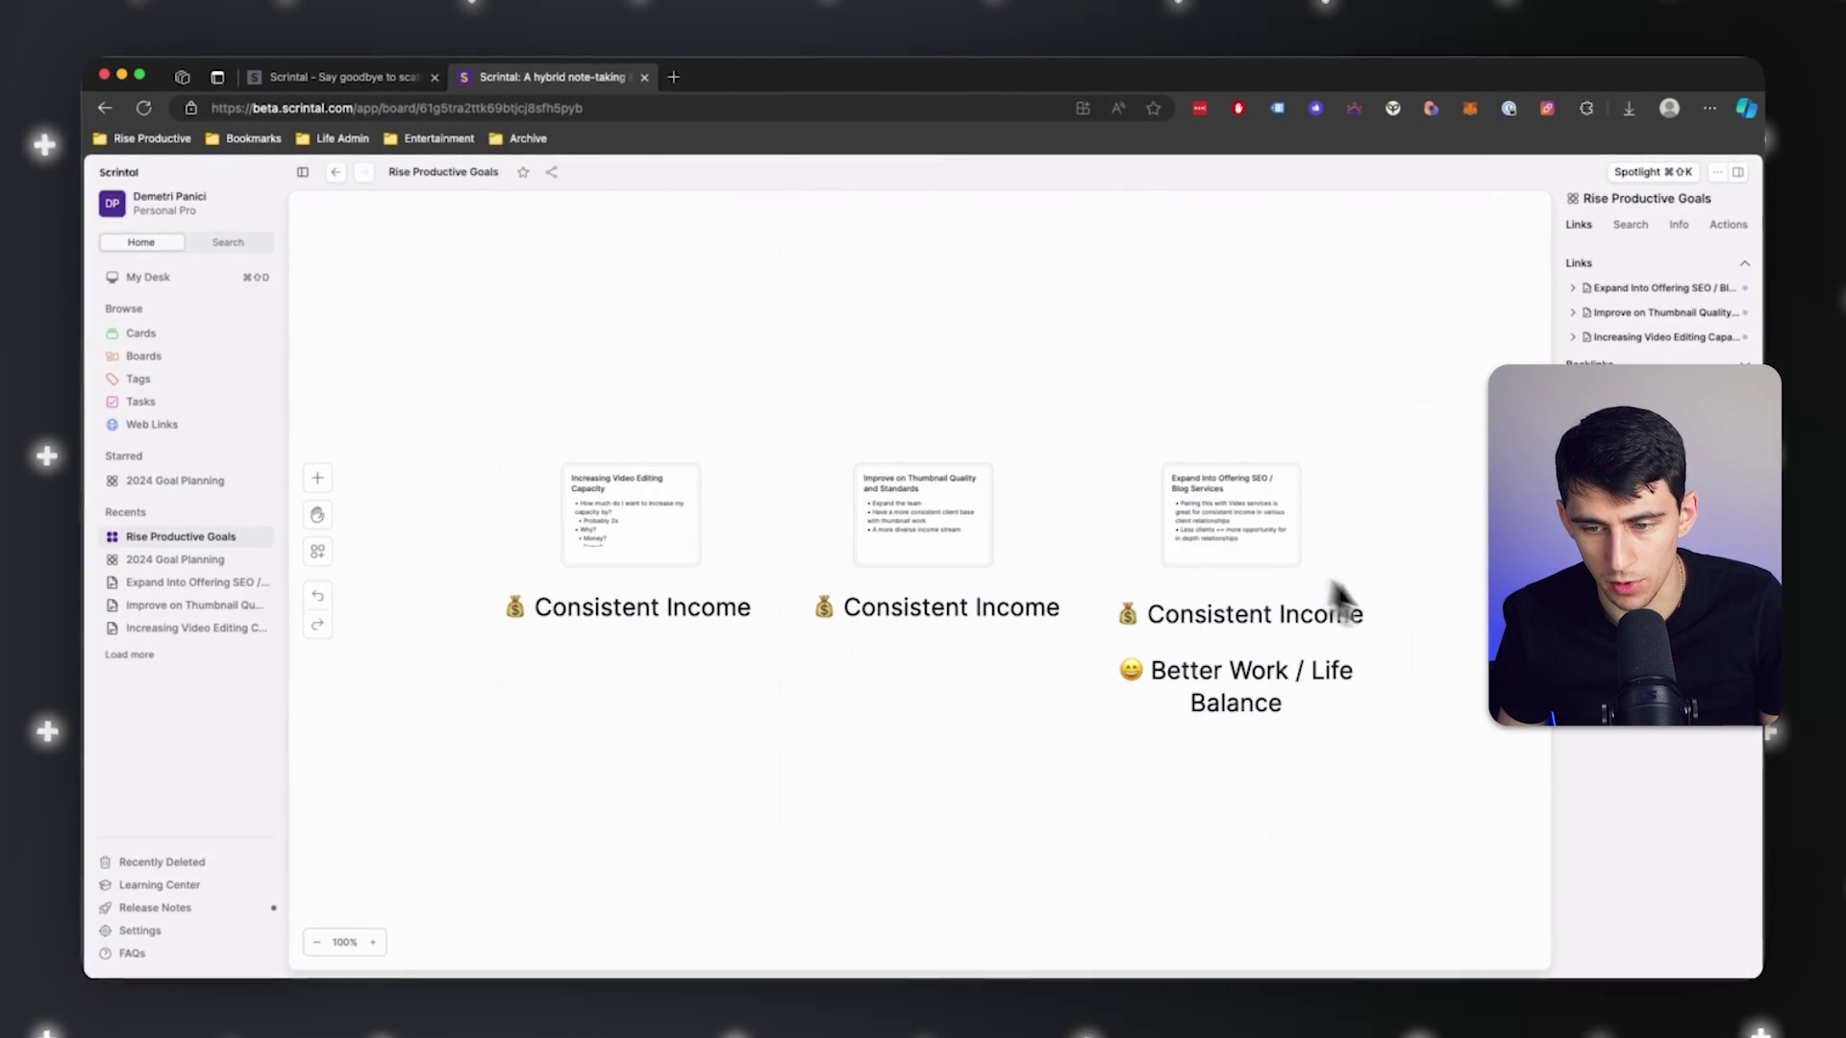
left_click_drag(1419, 594, 1222, 728)
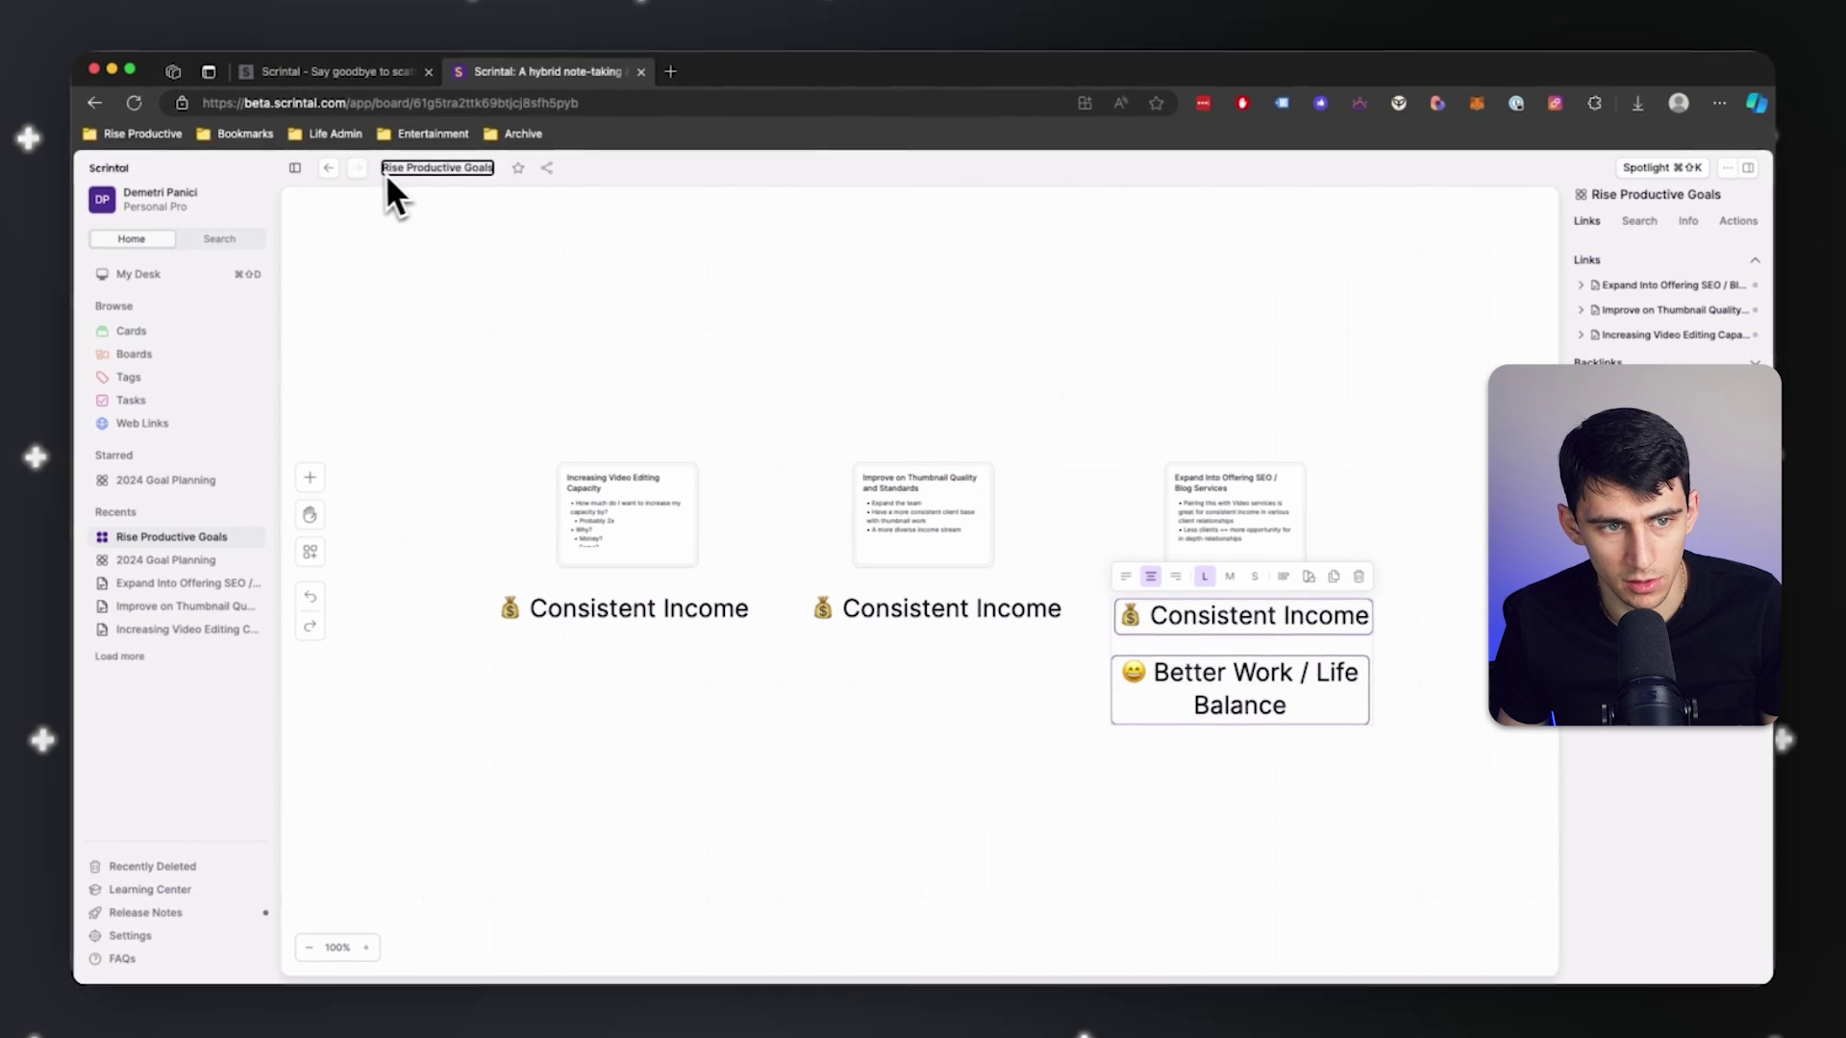
left_click(331, 171)
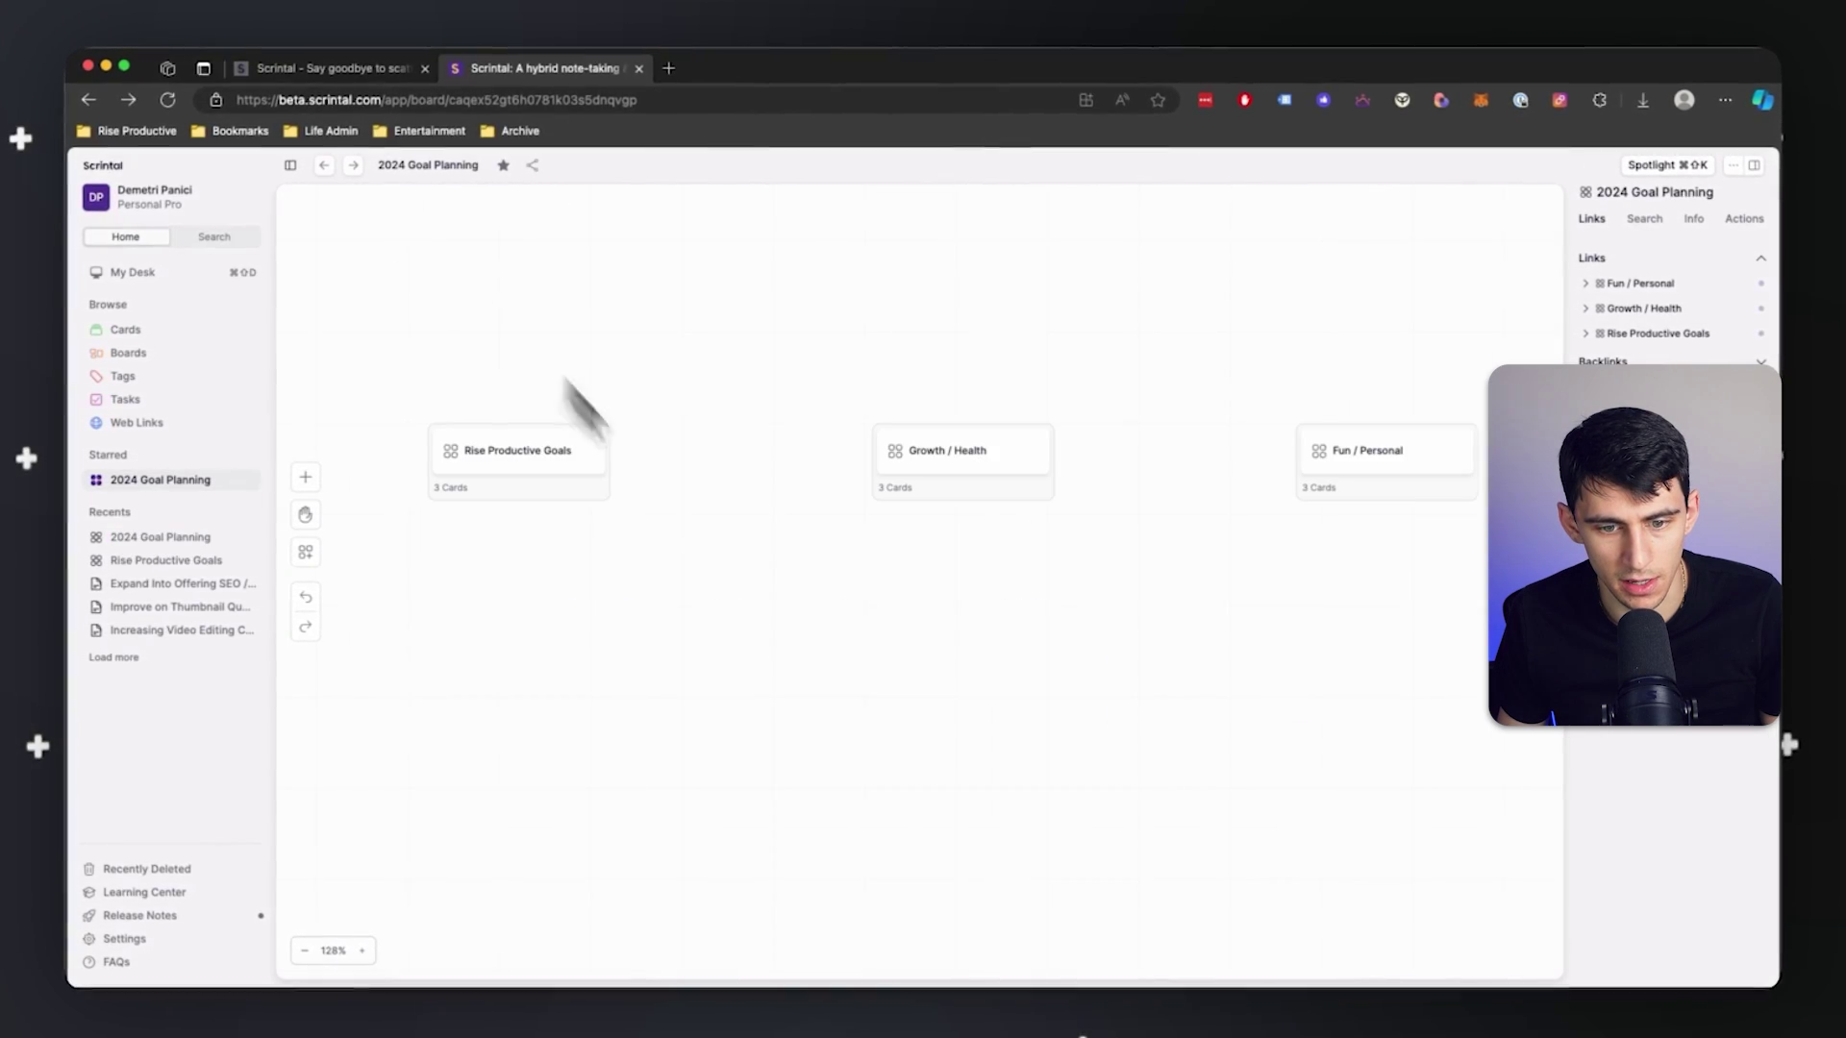
key("ctrl+v")
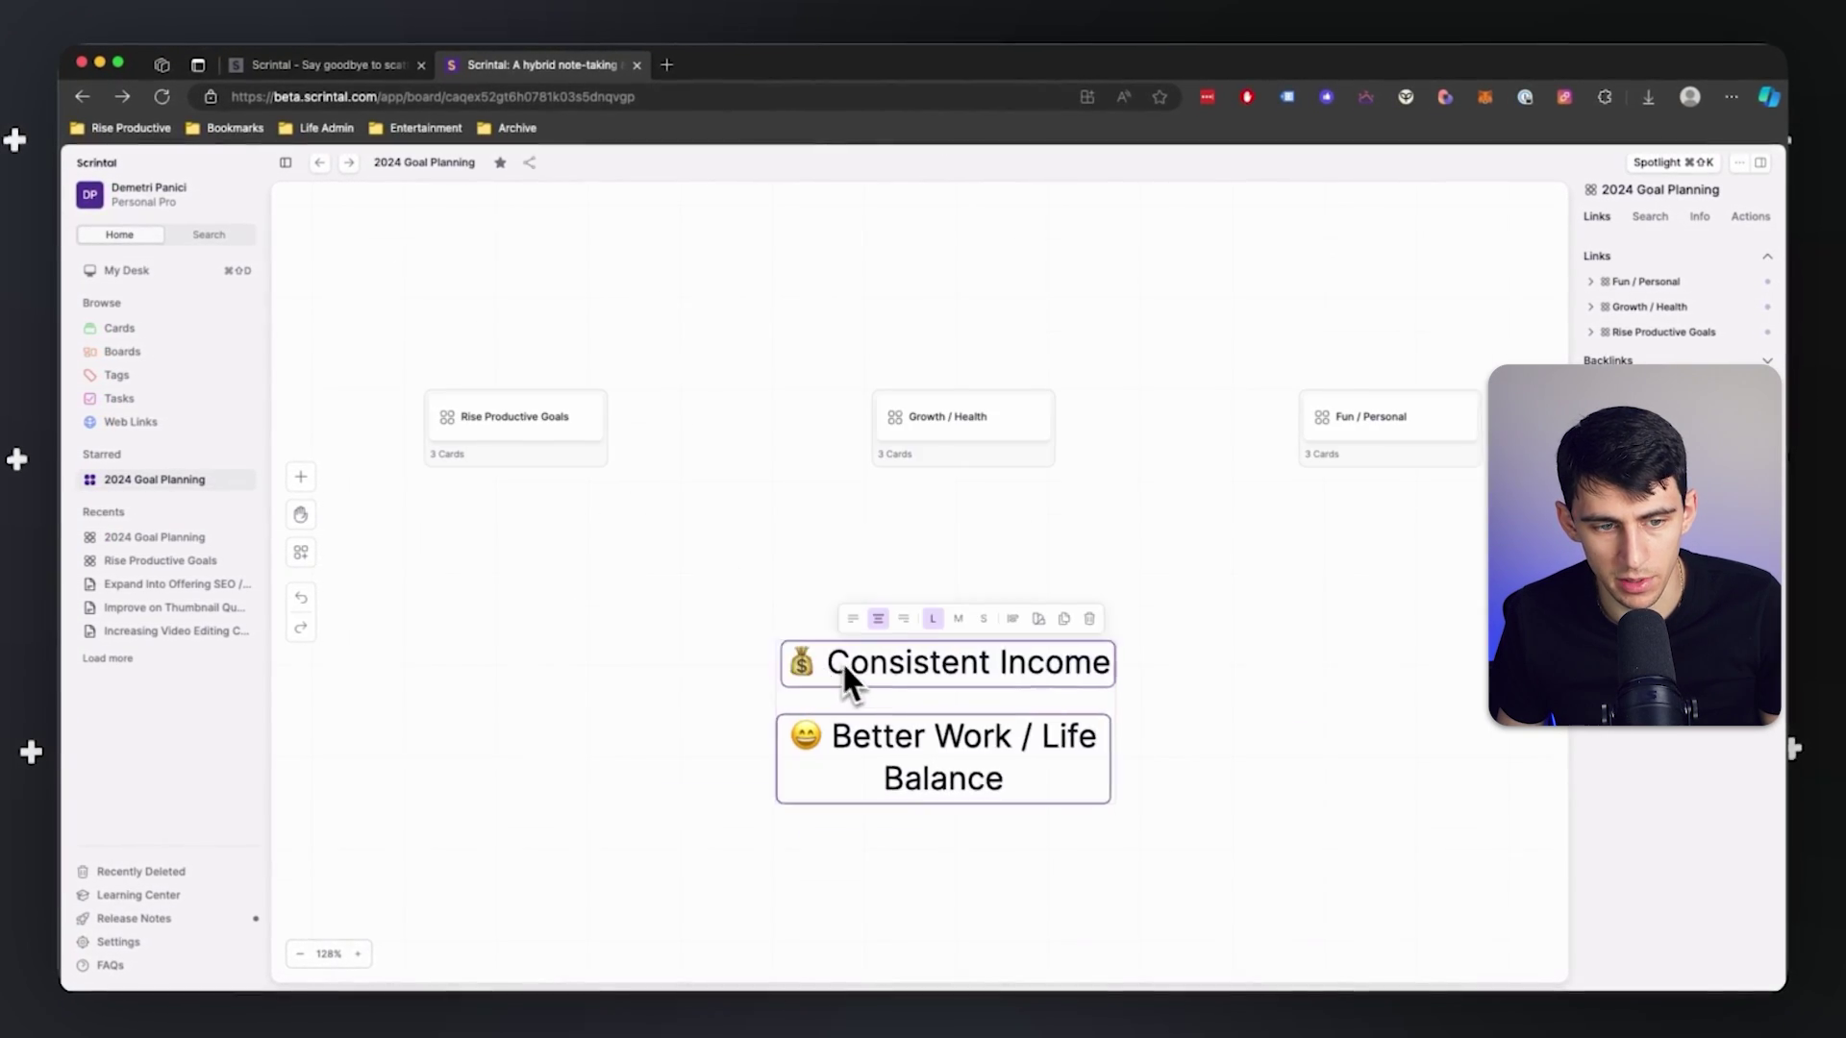
left_click_drag(842, 668, 409, 519)
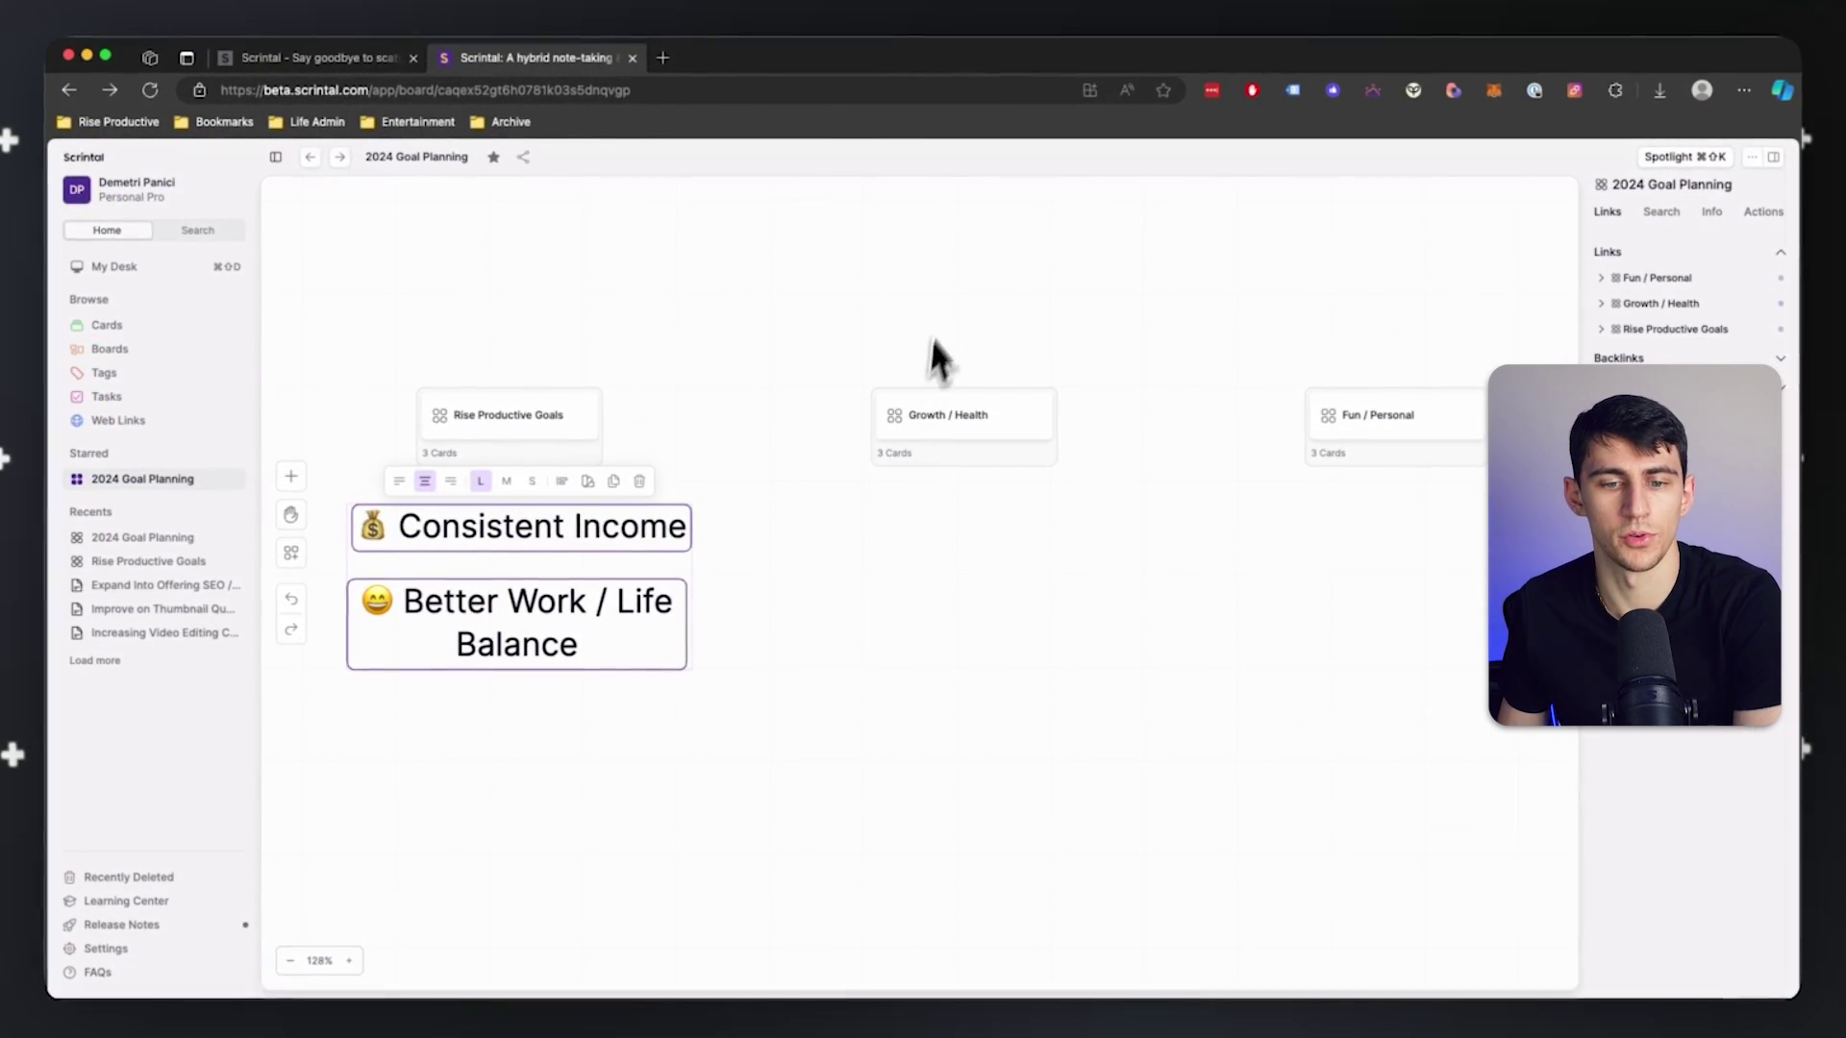
Open the Growth / Health board and paste the two copied labels beneath the Lift 4 Times a Week card.
left_click(1012, 413)
double_click(1012, 413)
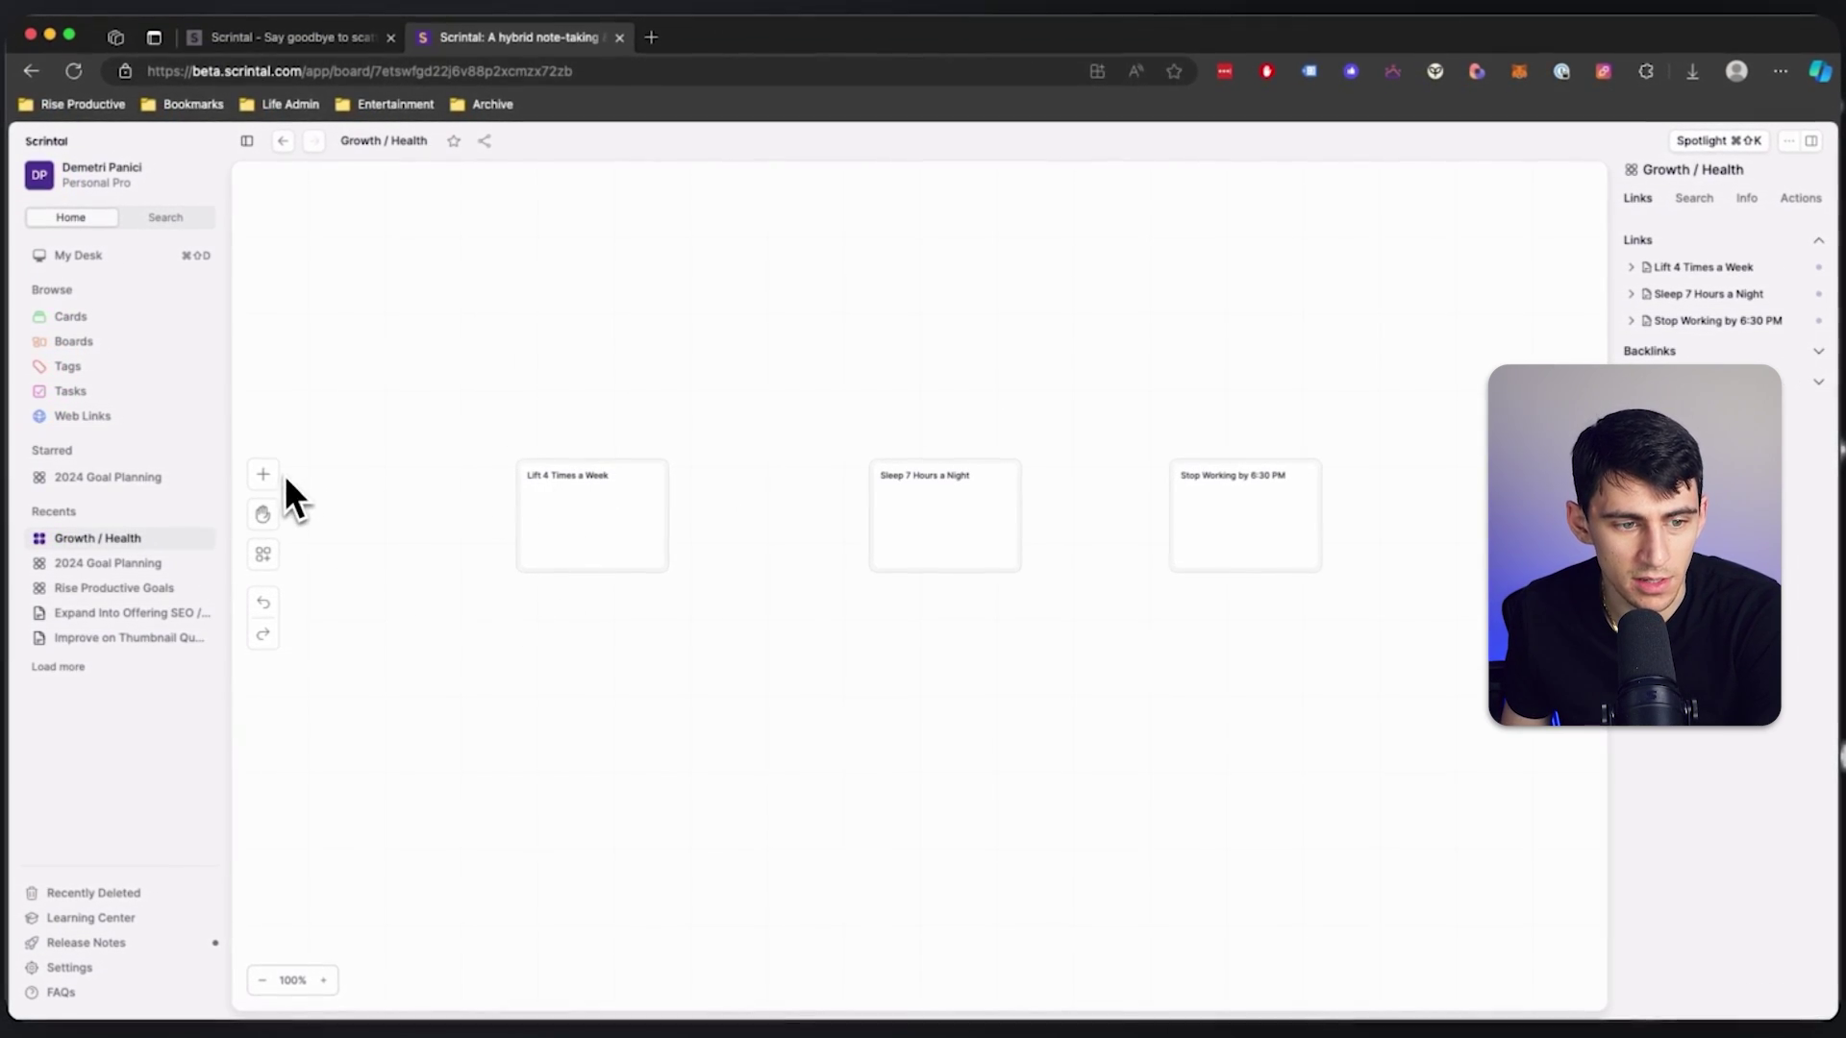
left_click(264, 474)
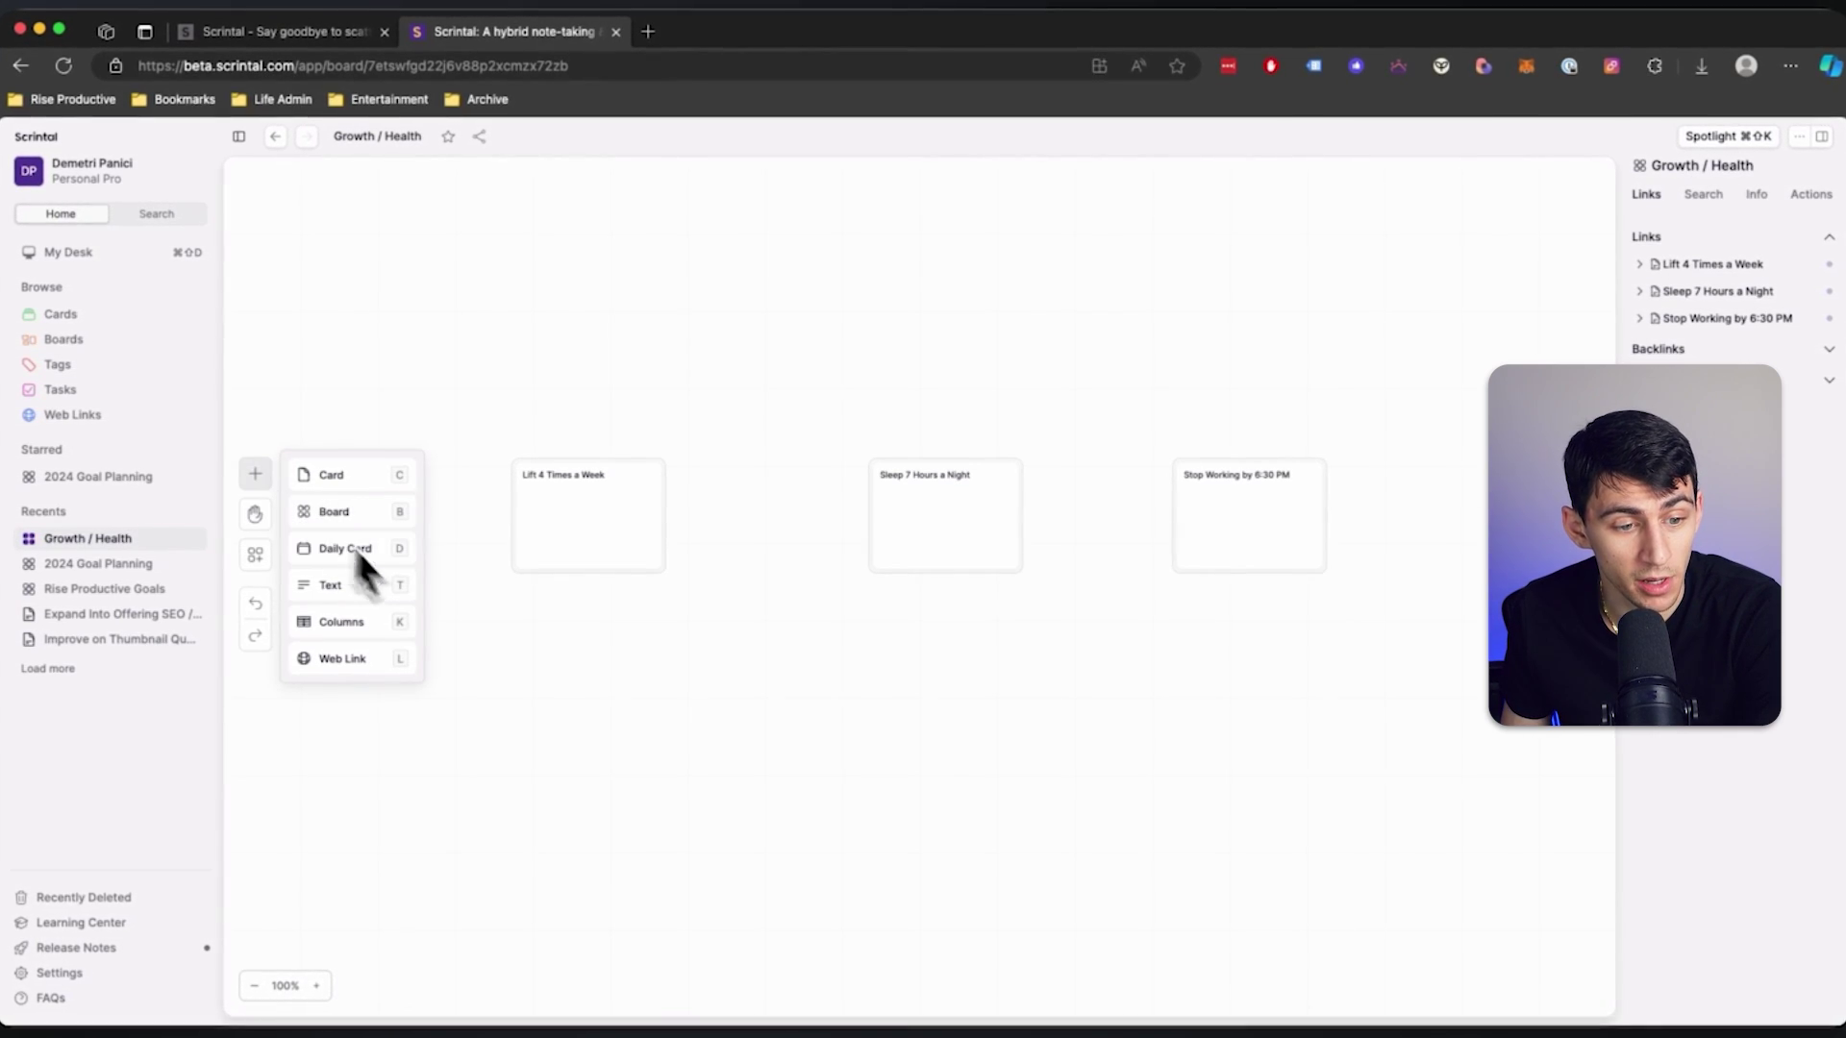
left_click(553, 576)
key("super+v")
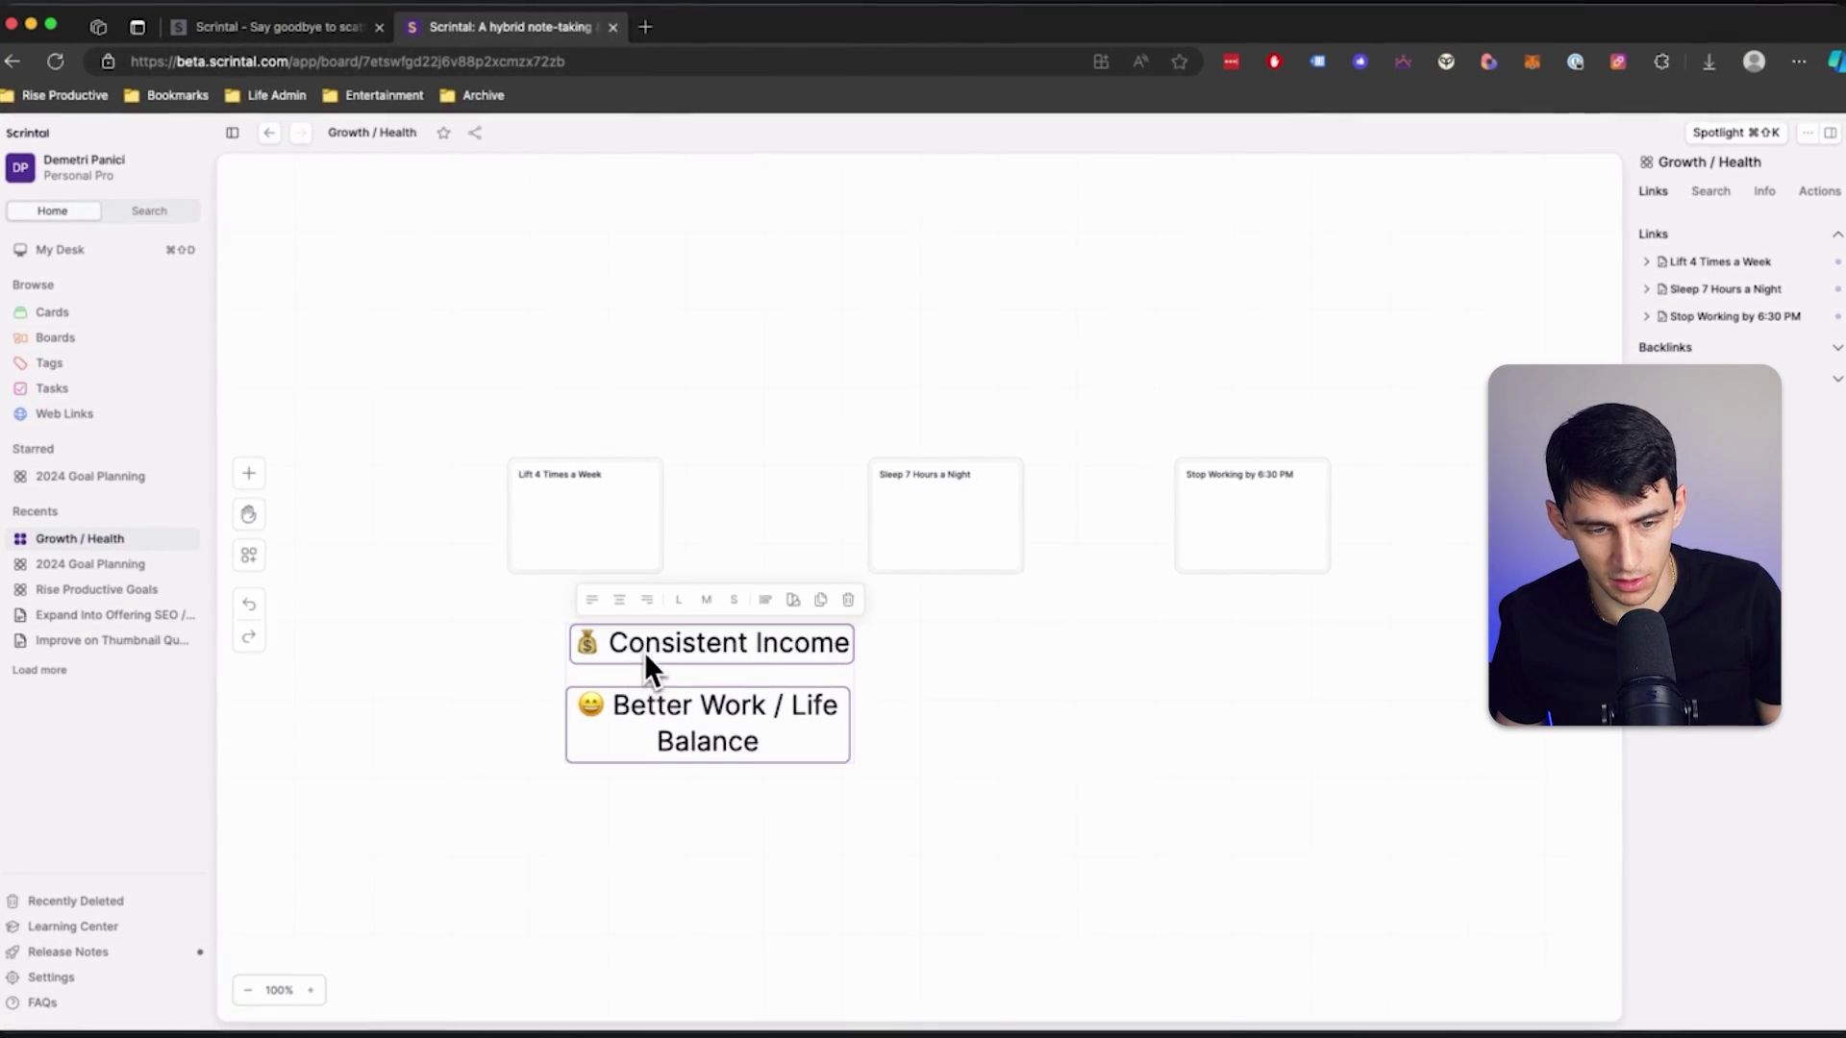
left_click_drag(644, 656, 538, 626)
Replace the Consistent Income text with 🏃 Feeling Physically Better and move the Better Work / Life Balance label down to make room.
double_click(538, 627)
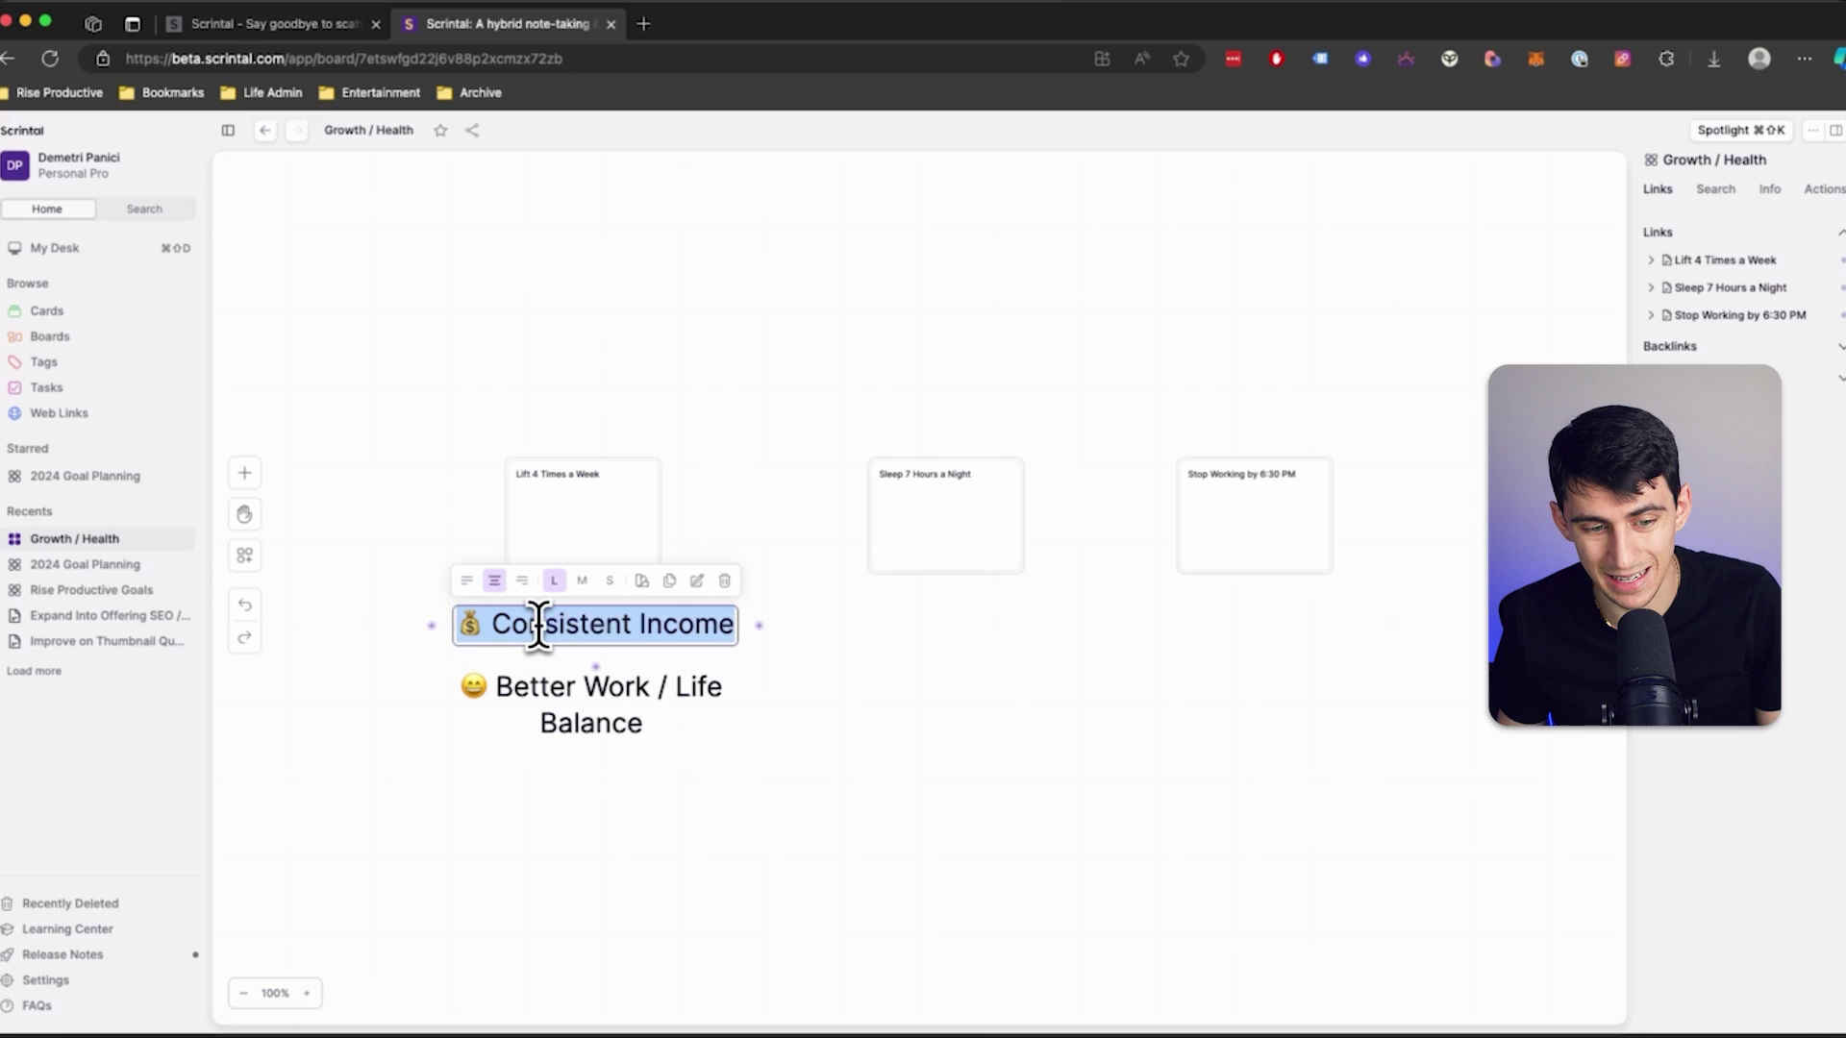
key("BackSpace")
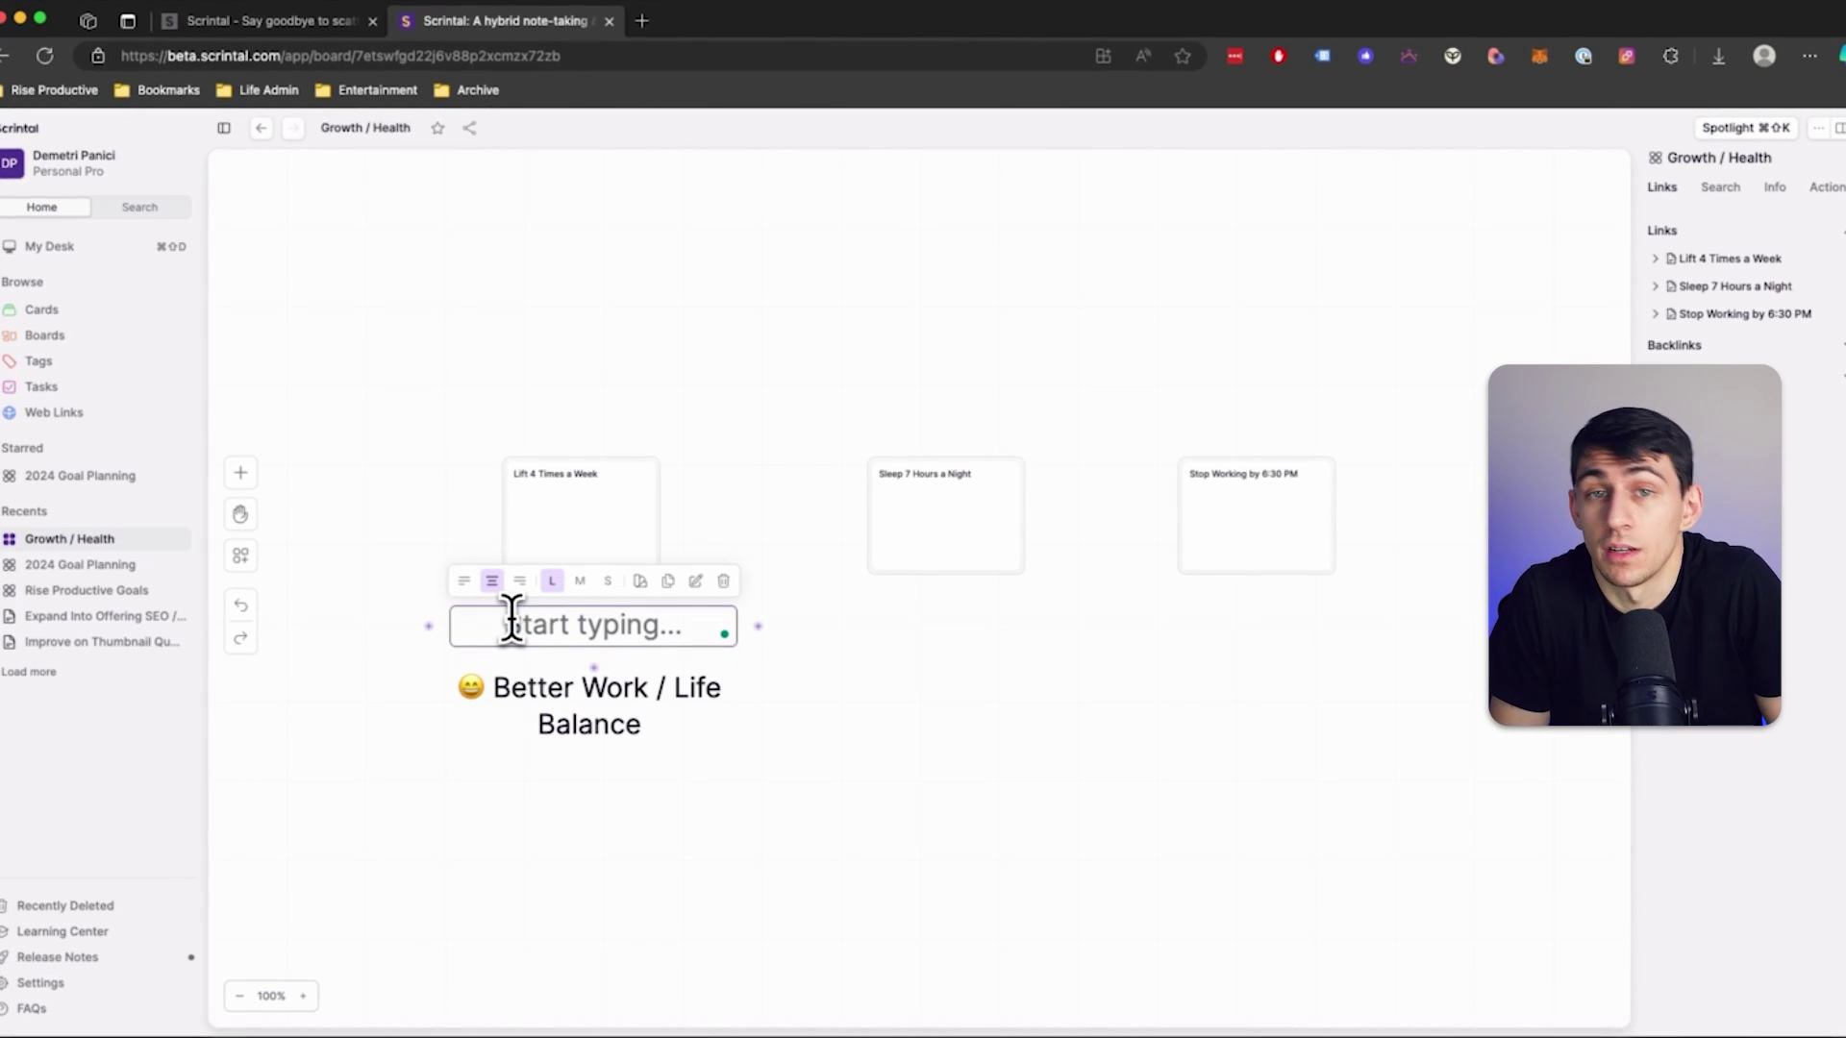
type(":")
type("🏃 Feeling")
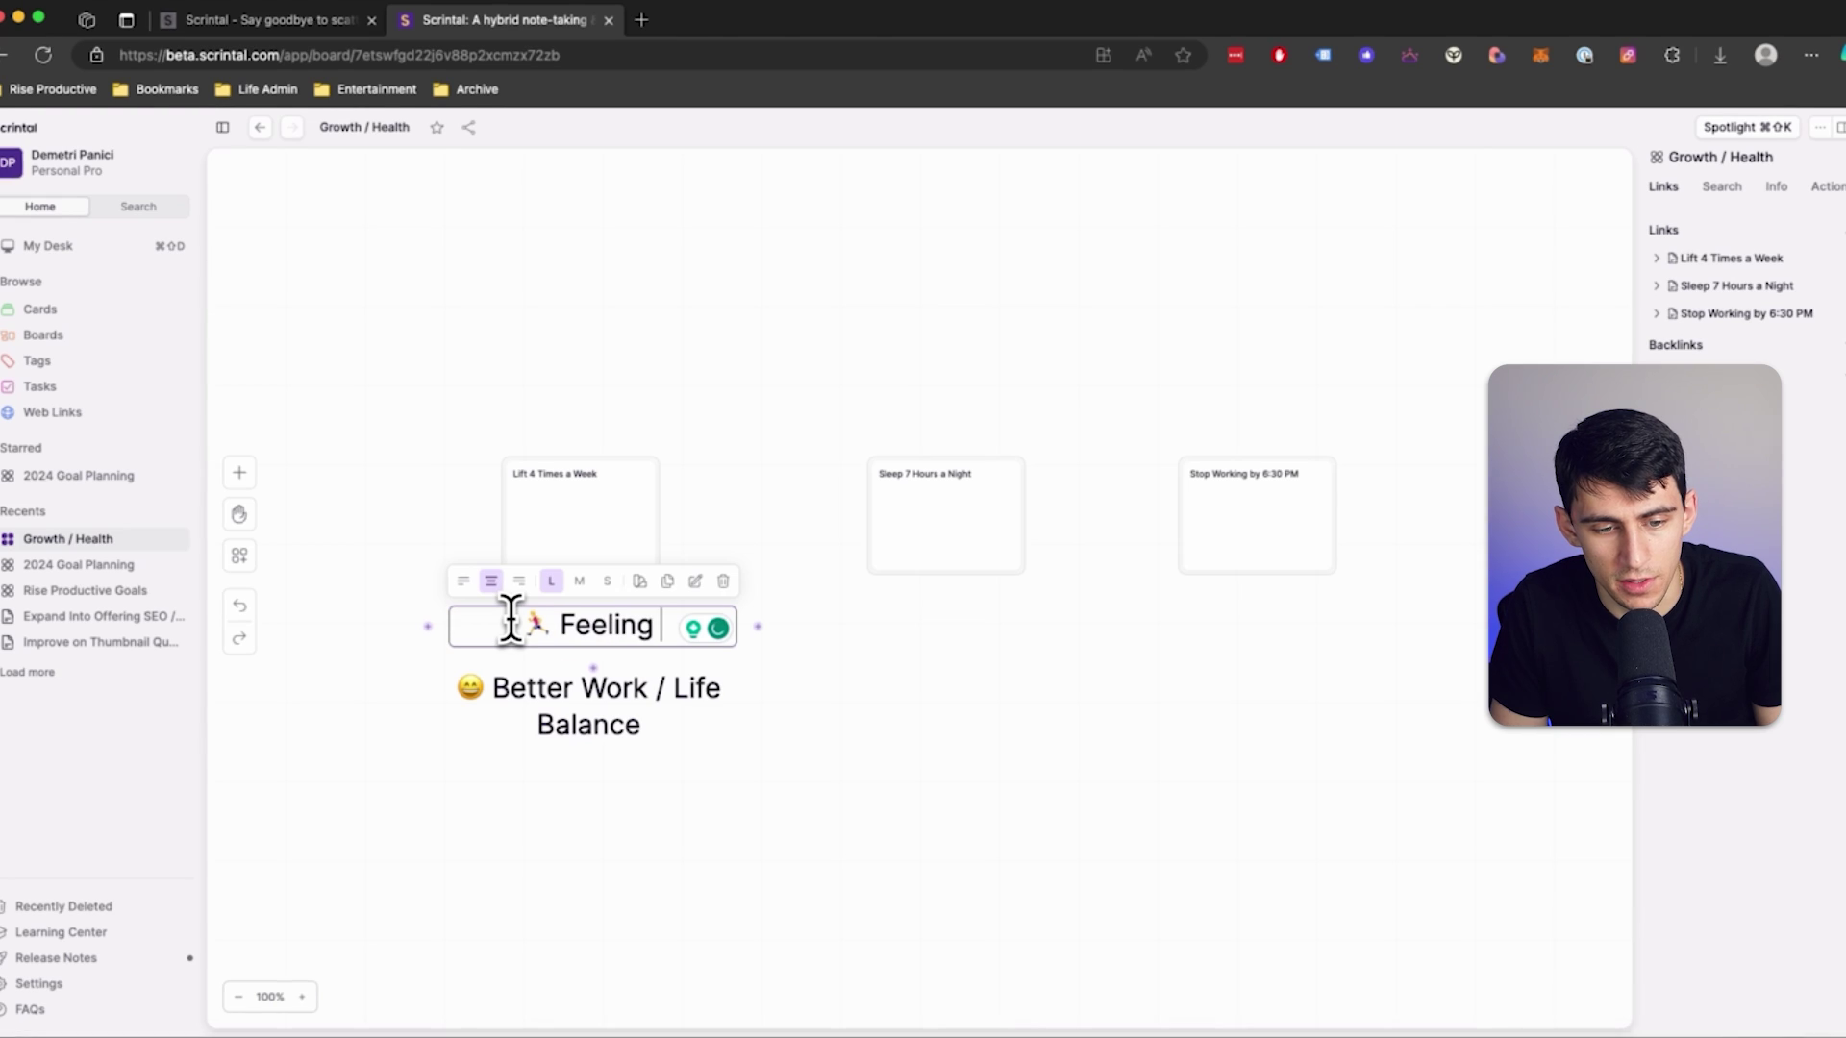
type(" Physically Better")
left_click(536, 740)
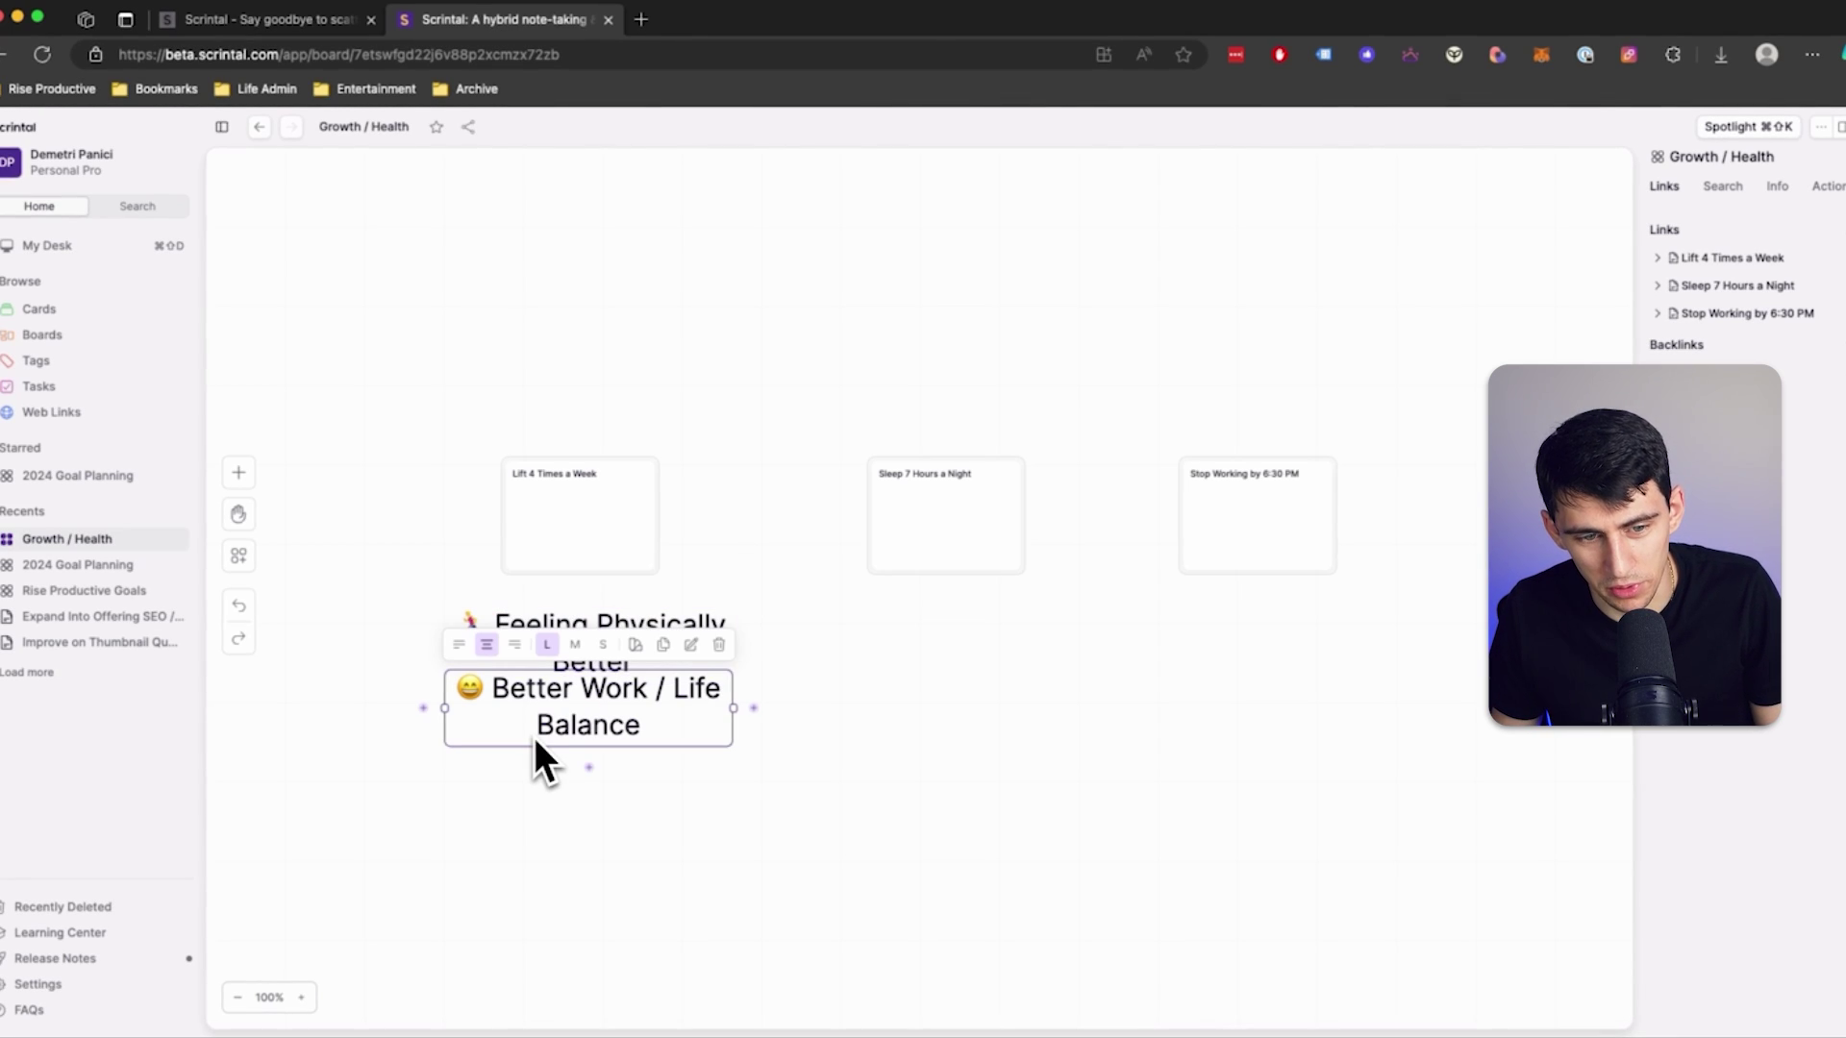
left_click_drag(535, 738, 533, 771)
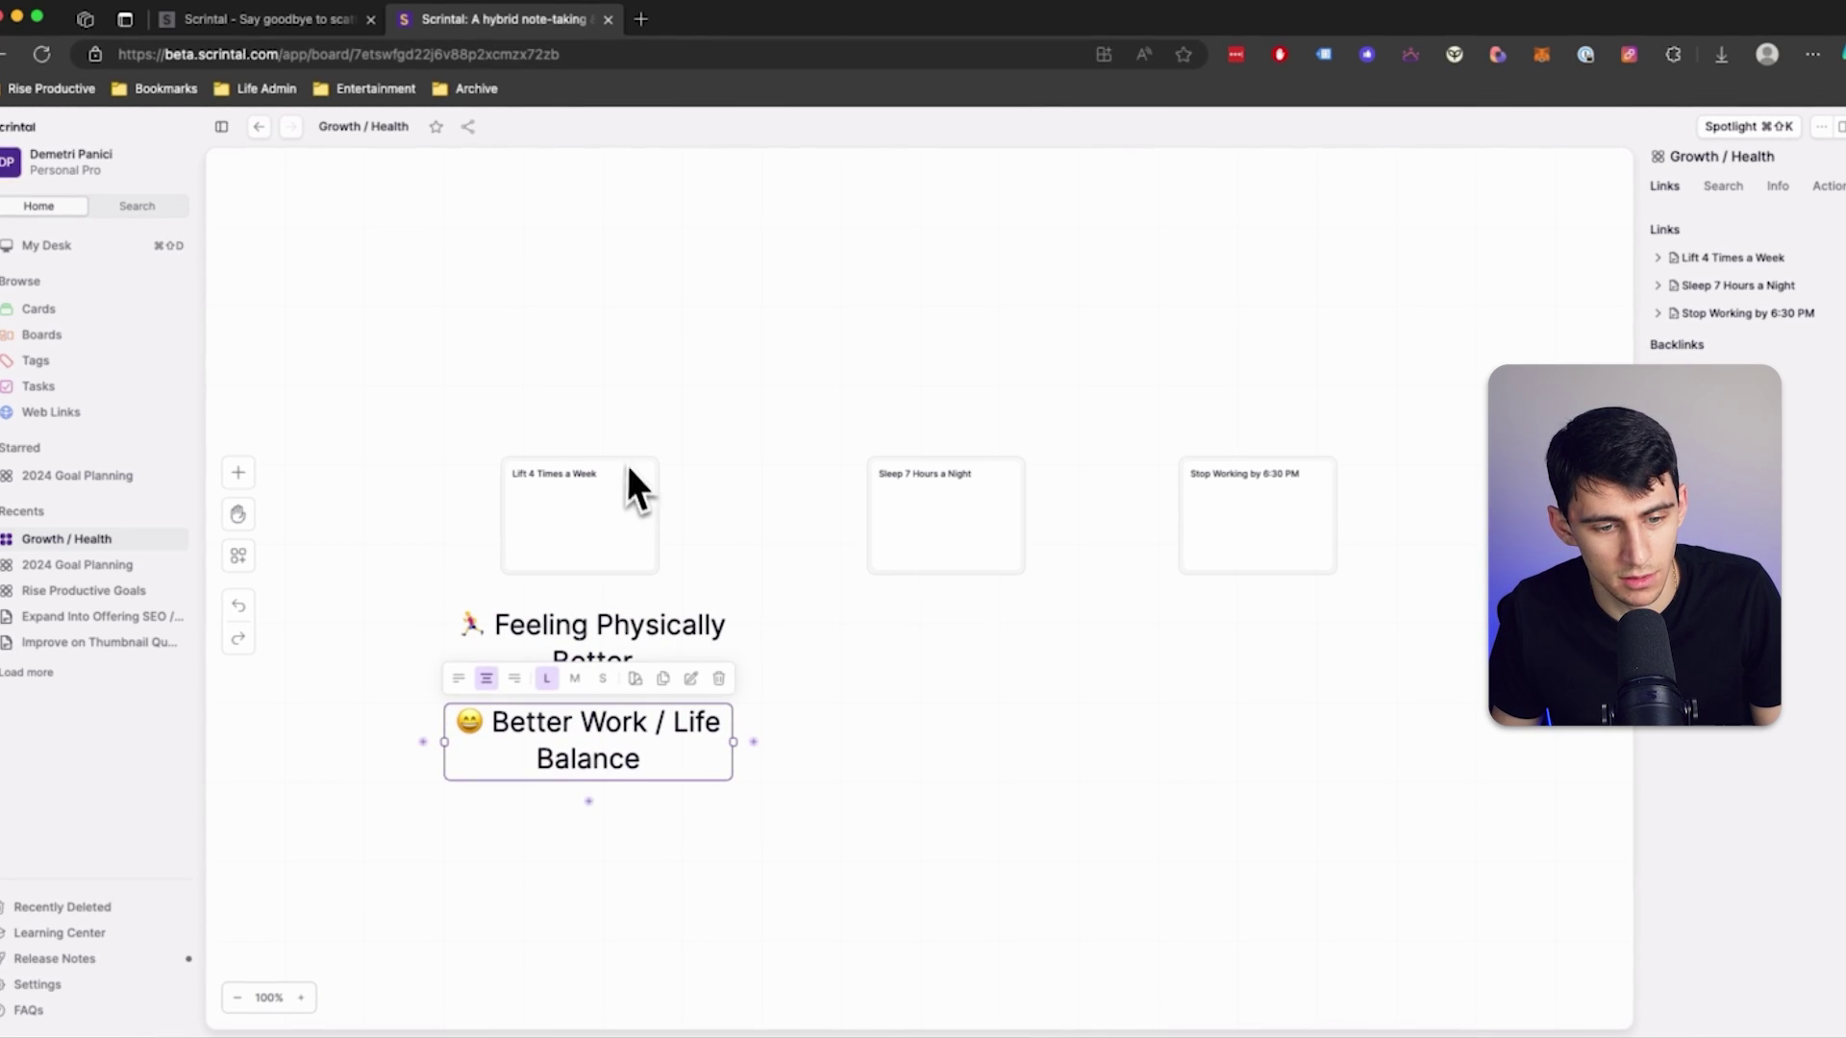
left_click(609, 617)
left_click_drag(615, 628, 608, 628)
left_click_drag(381, 611, 902, 661)
key("super+d")
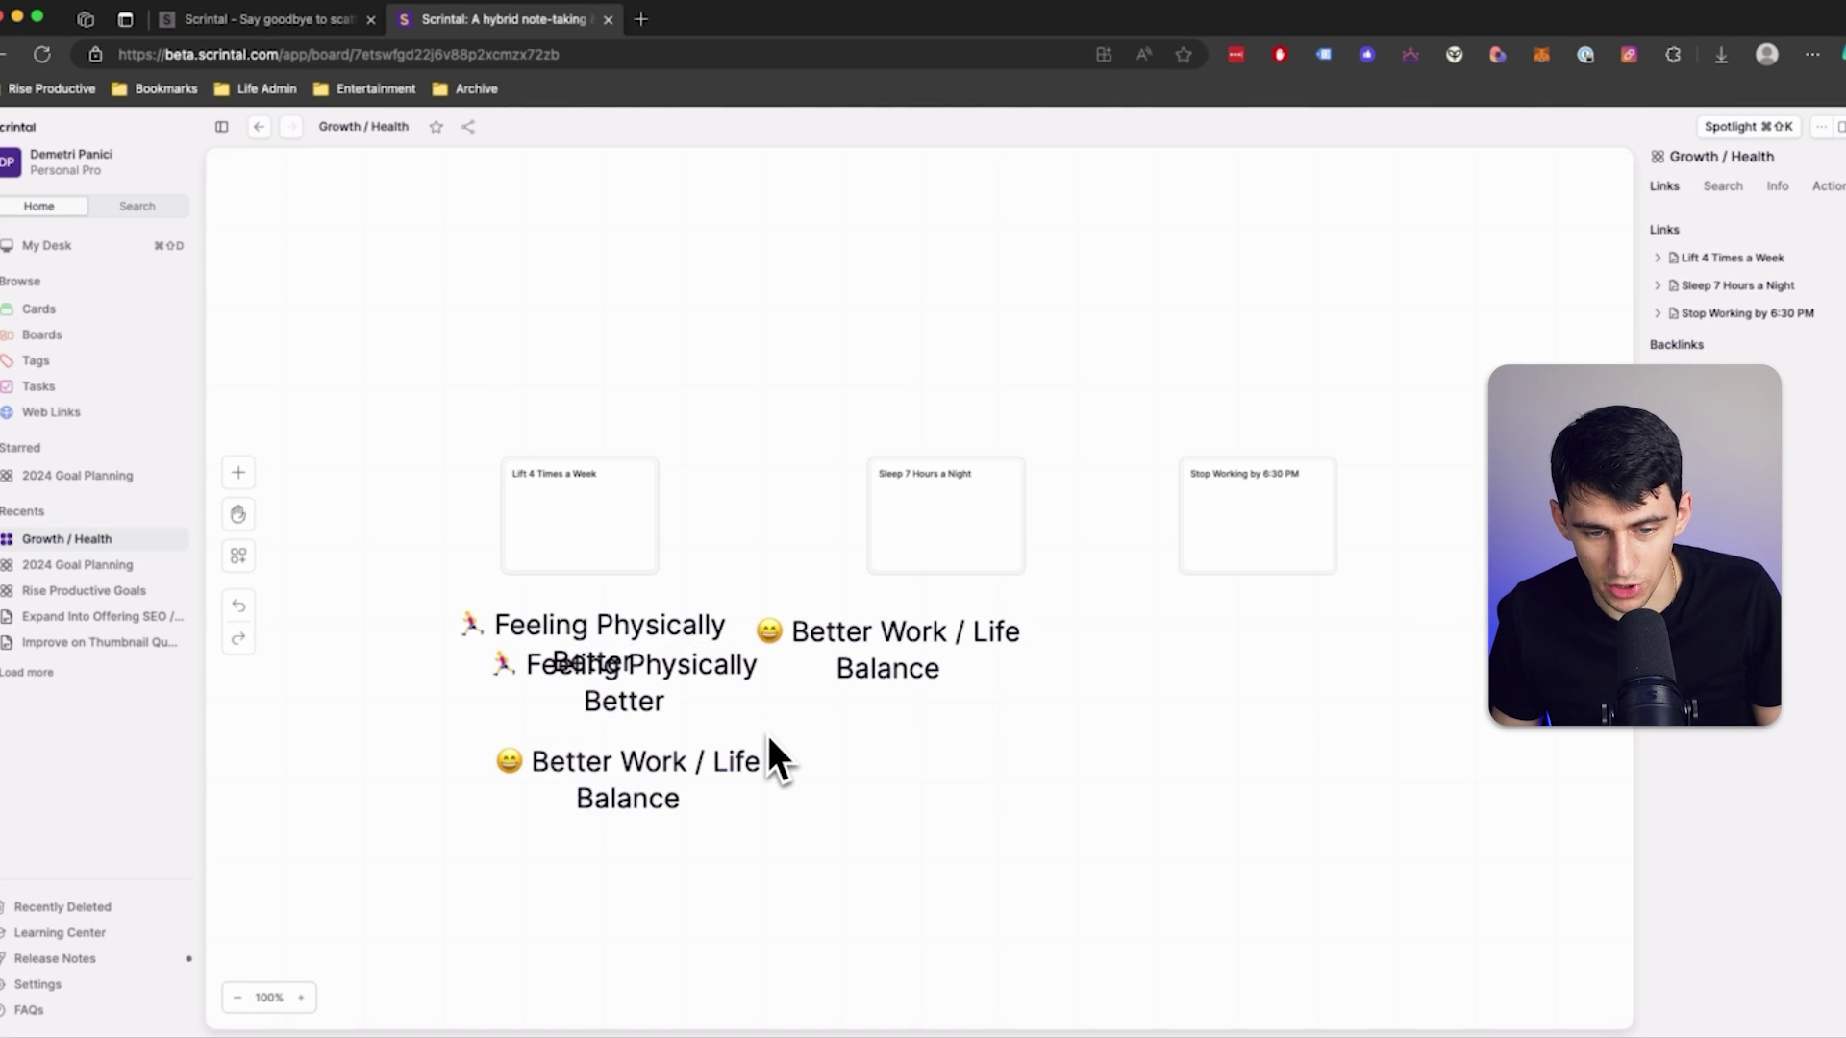
left_click_drag(767, 735, 683, 823)
Copy the Feeling Physically Better and Better Work / Life Balance labels to beneath the Sleep 7 Hours a Night card.
left_click_drag(578, 569, 575, 574)
key("super+c")
left_click(1055, 678)
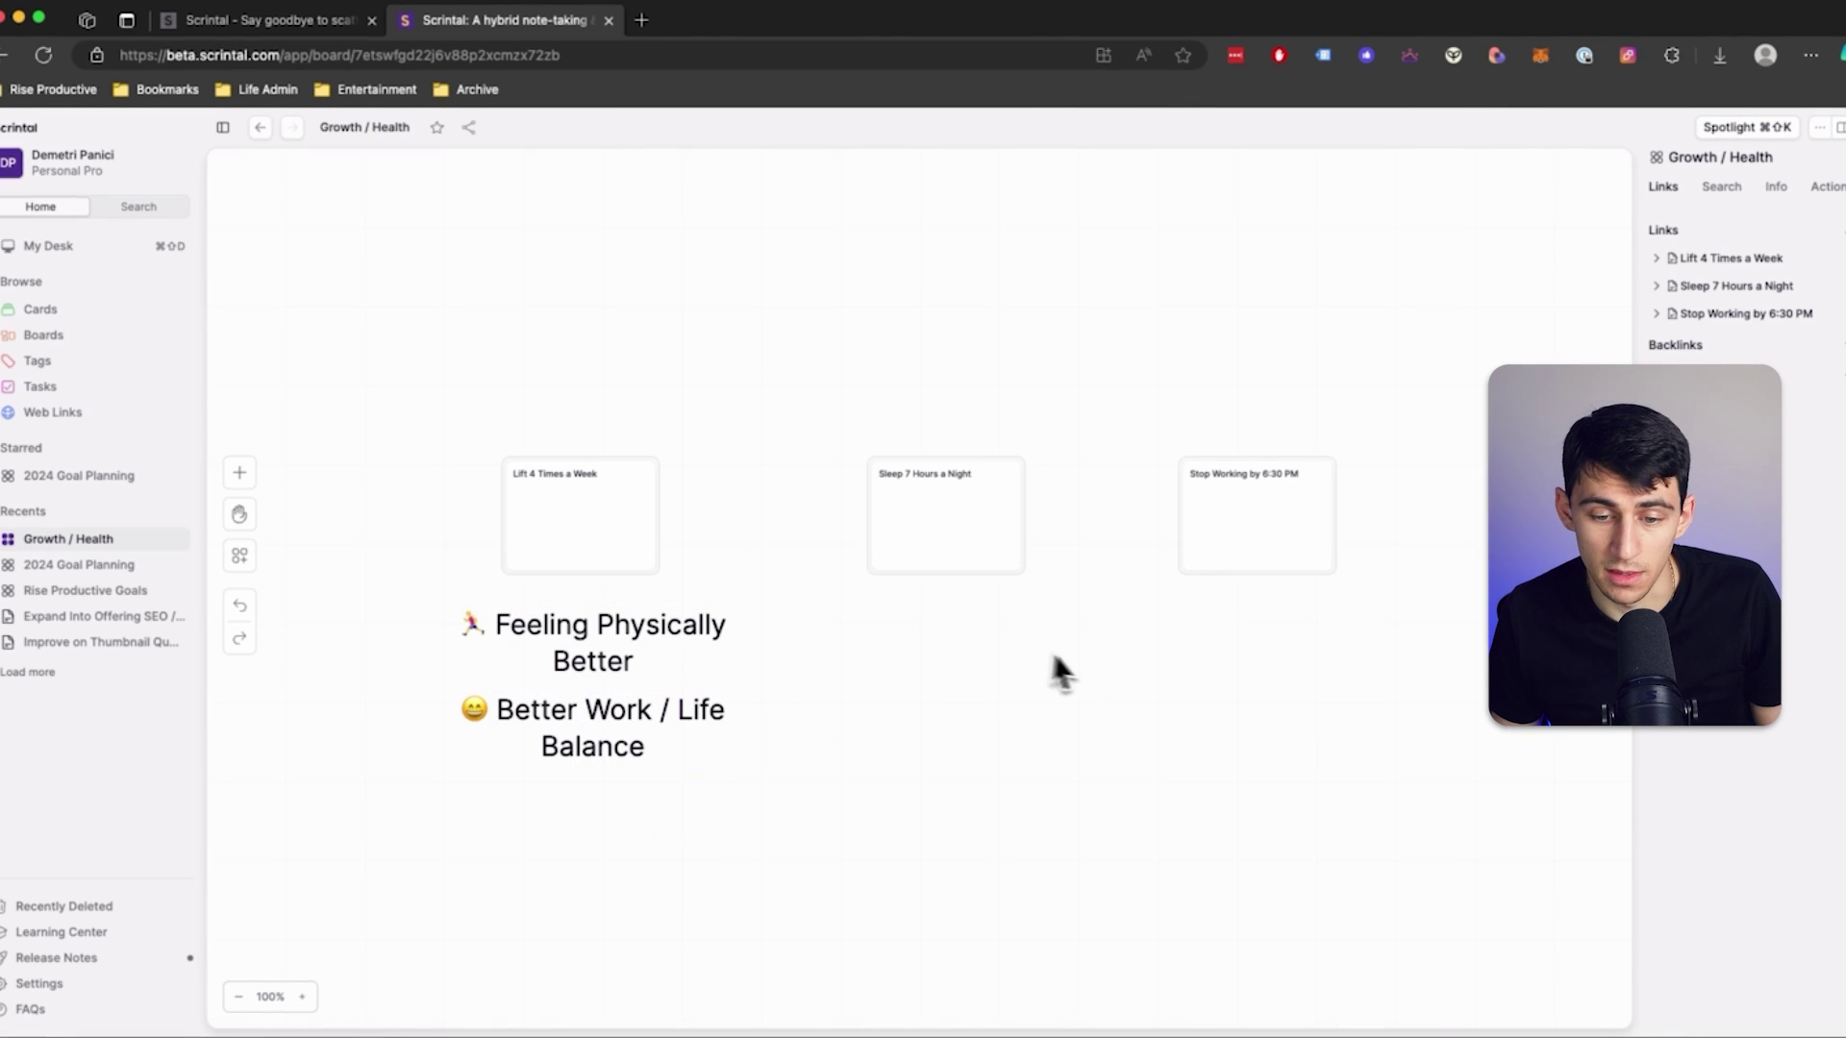
key("super+v")
left_click_drag(1030, 672, 816, 637)
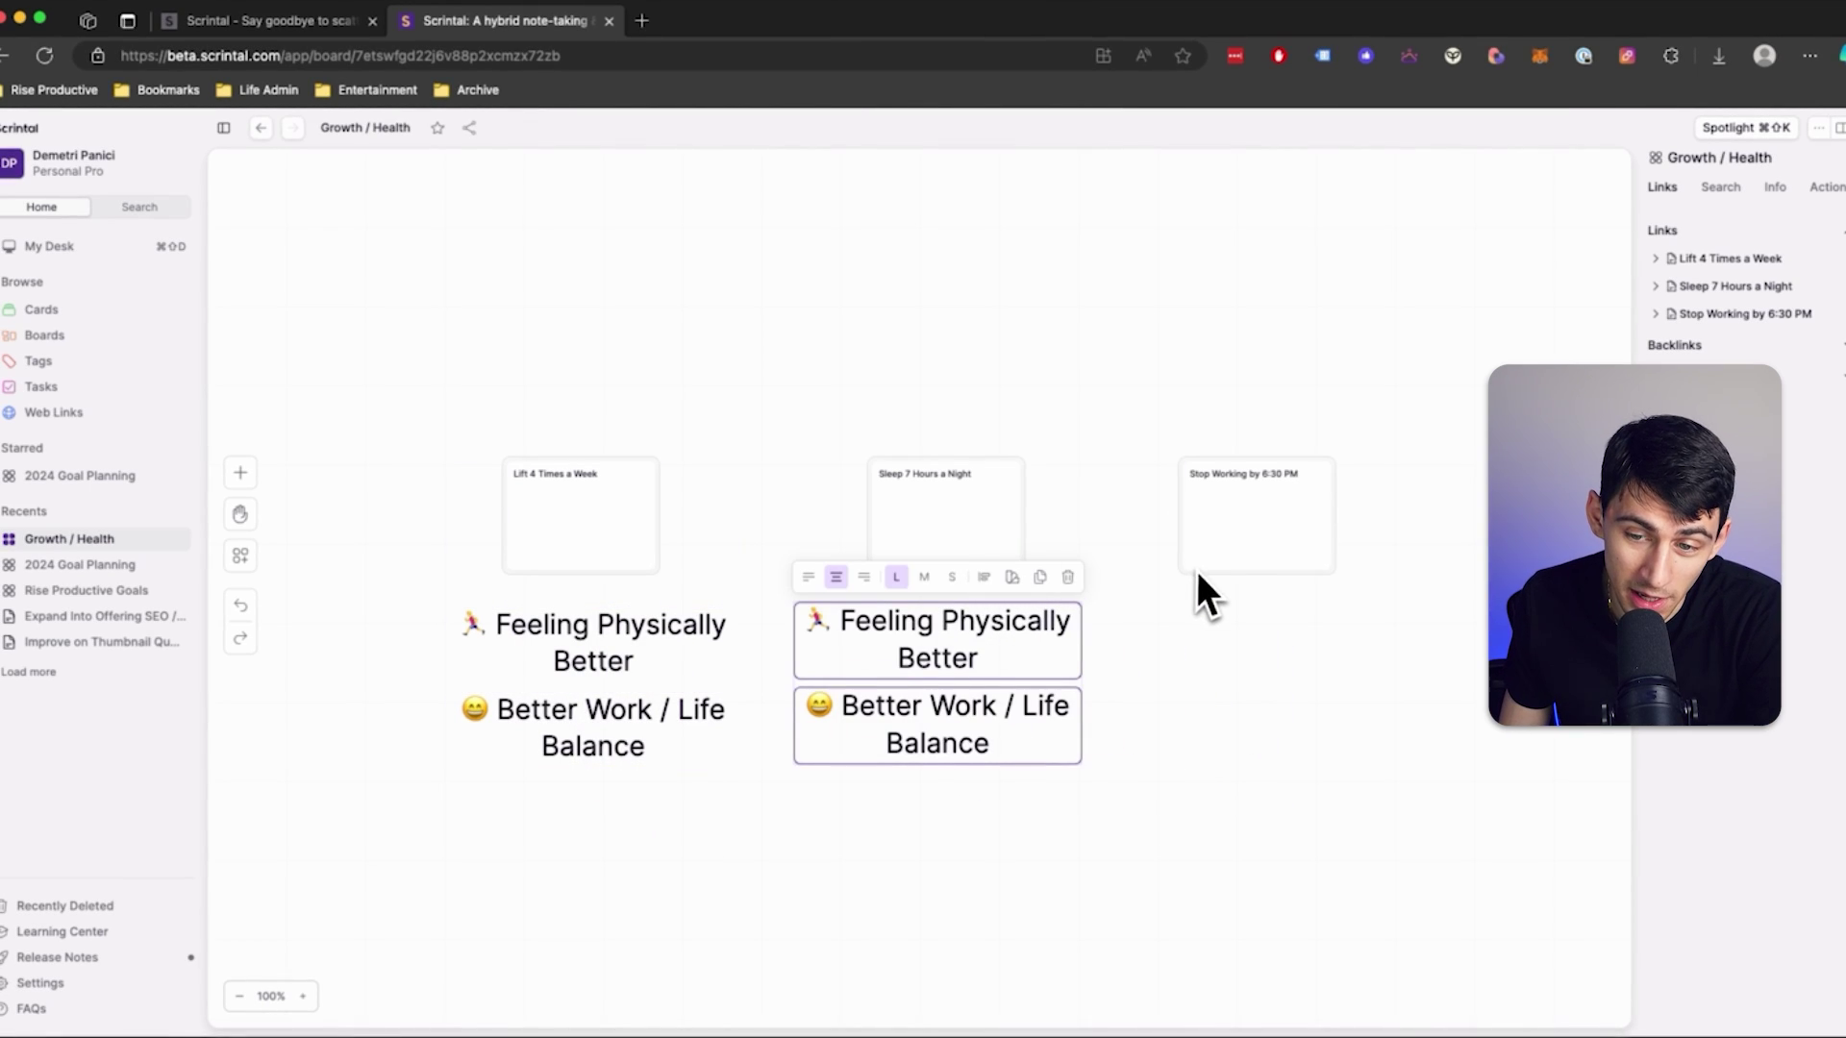
Place a copy of the Better Work / Life Balance label beneath the Stop Working by 6:30 PM card.
left_click(1016, 717)
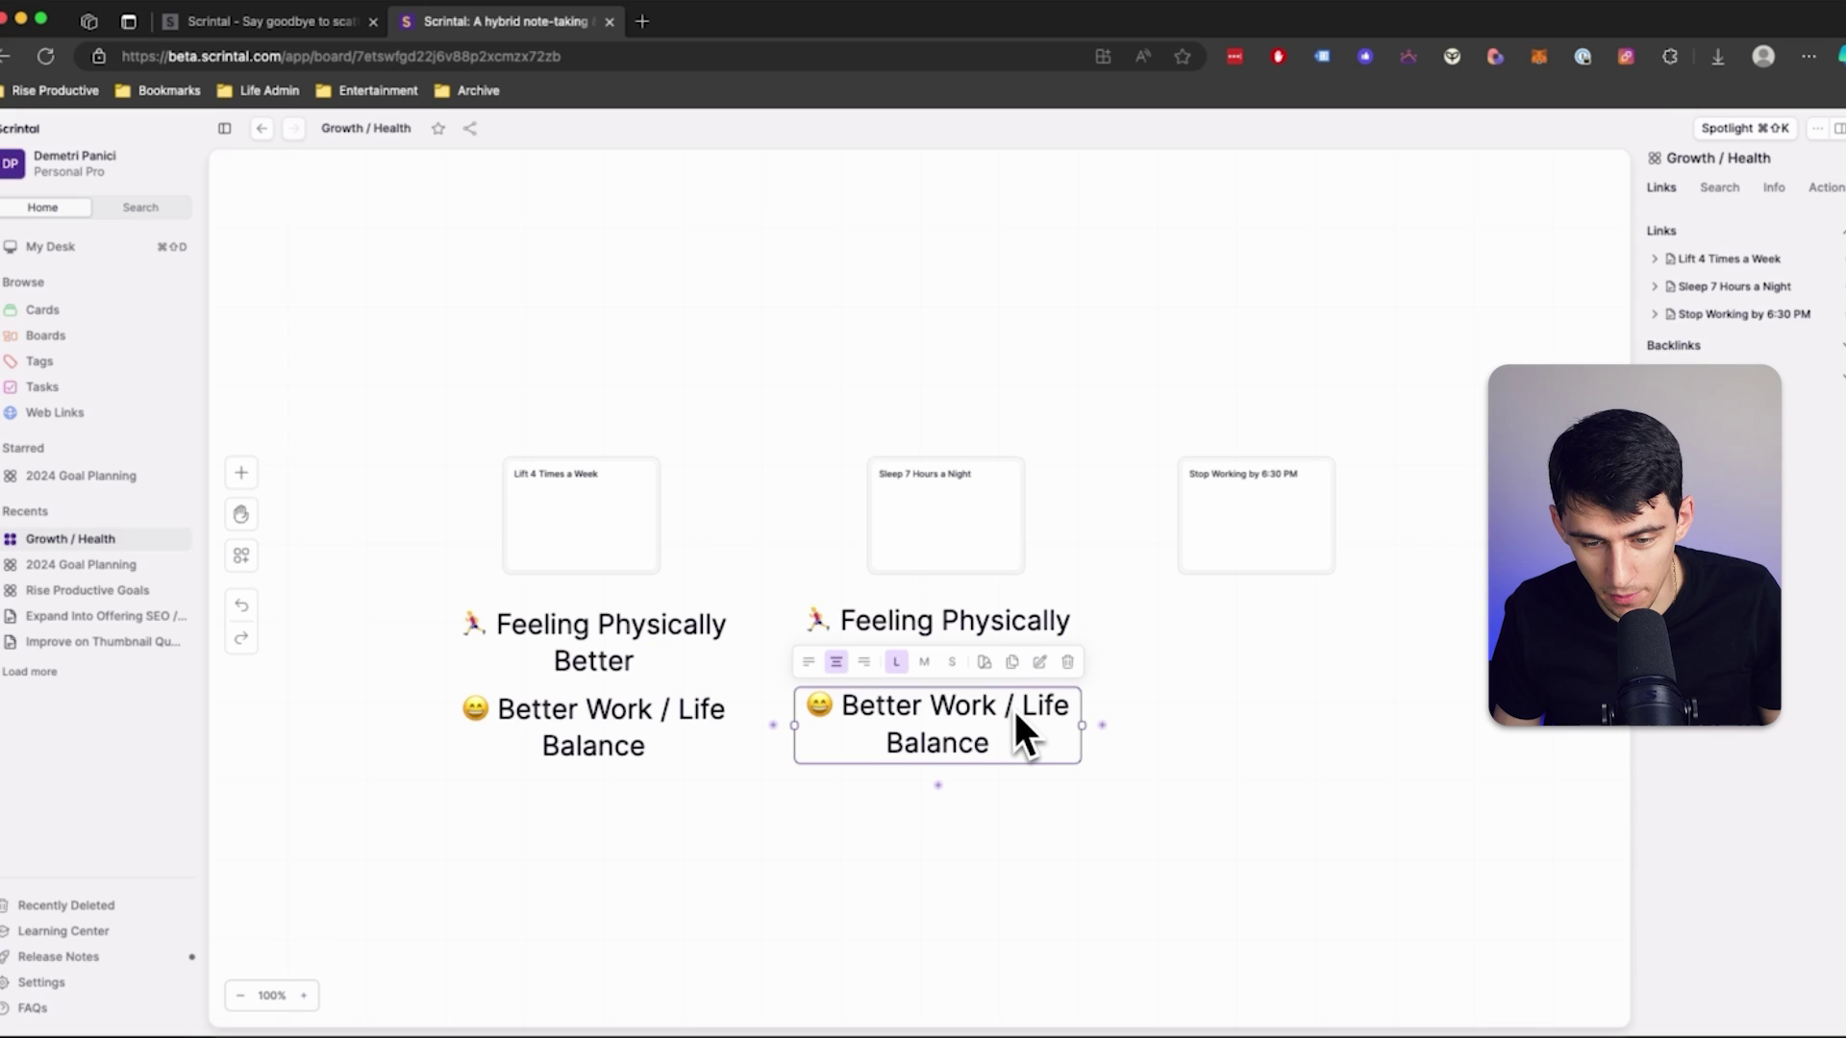
key("super+c")
key("super+v")
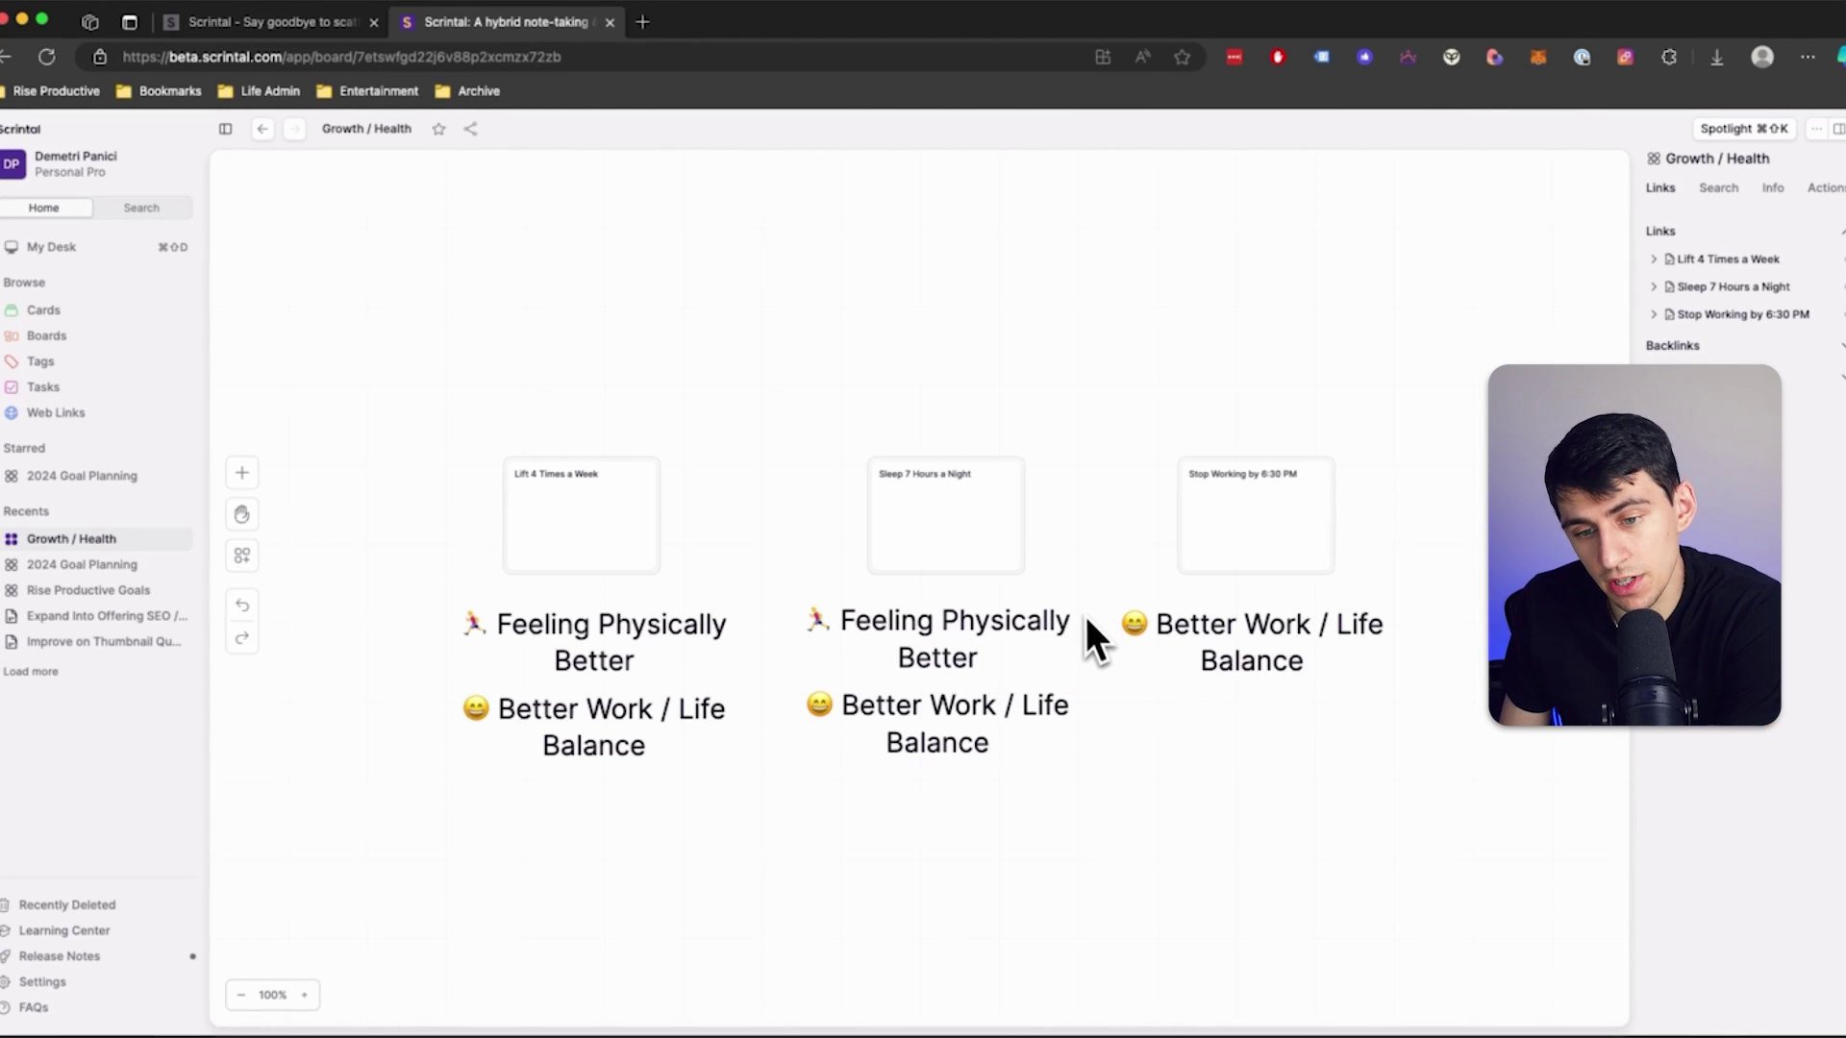
Duplicate the label beneath the Stop Working by 6:30 PM card and change the lower copy to 👤 Build Better Relationships.
right_click(1166, 656)
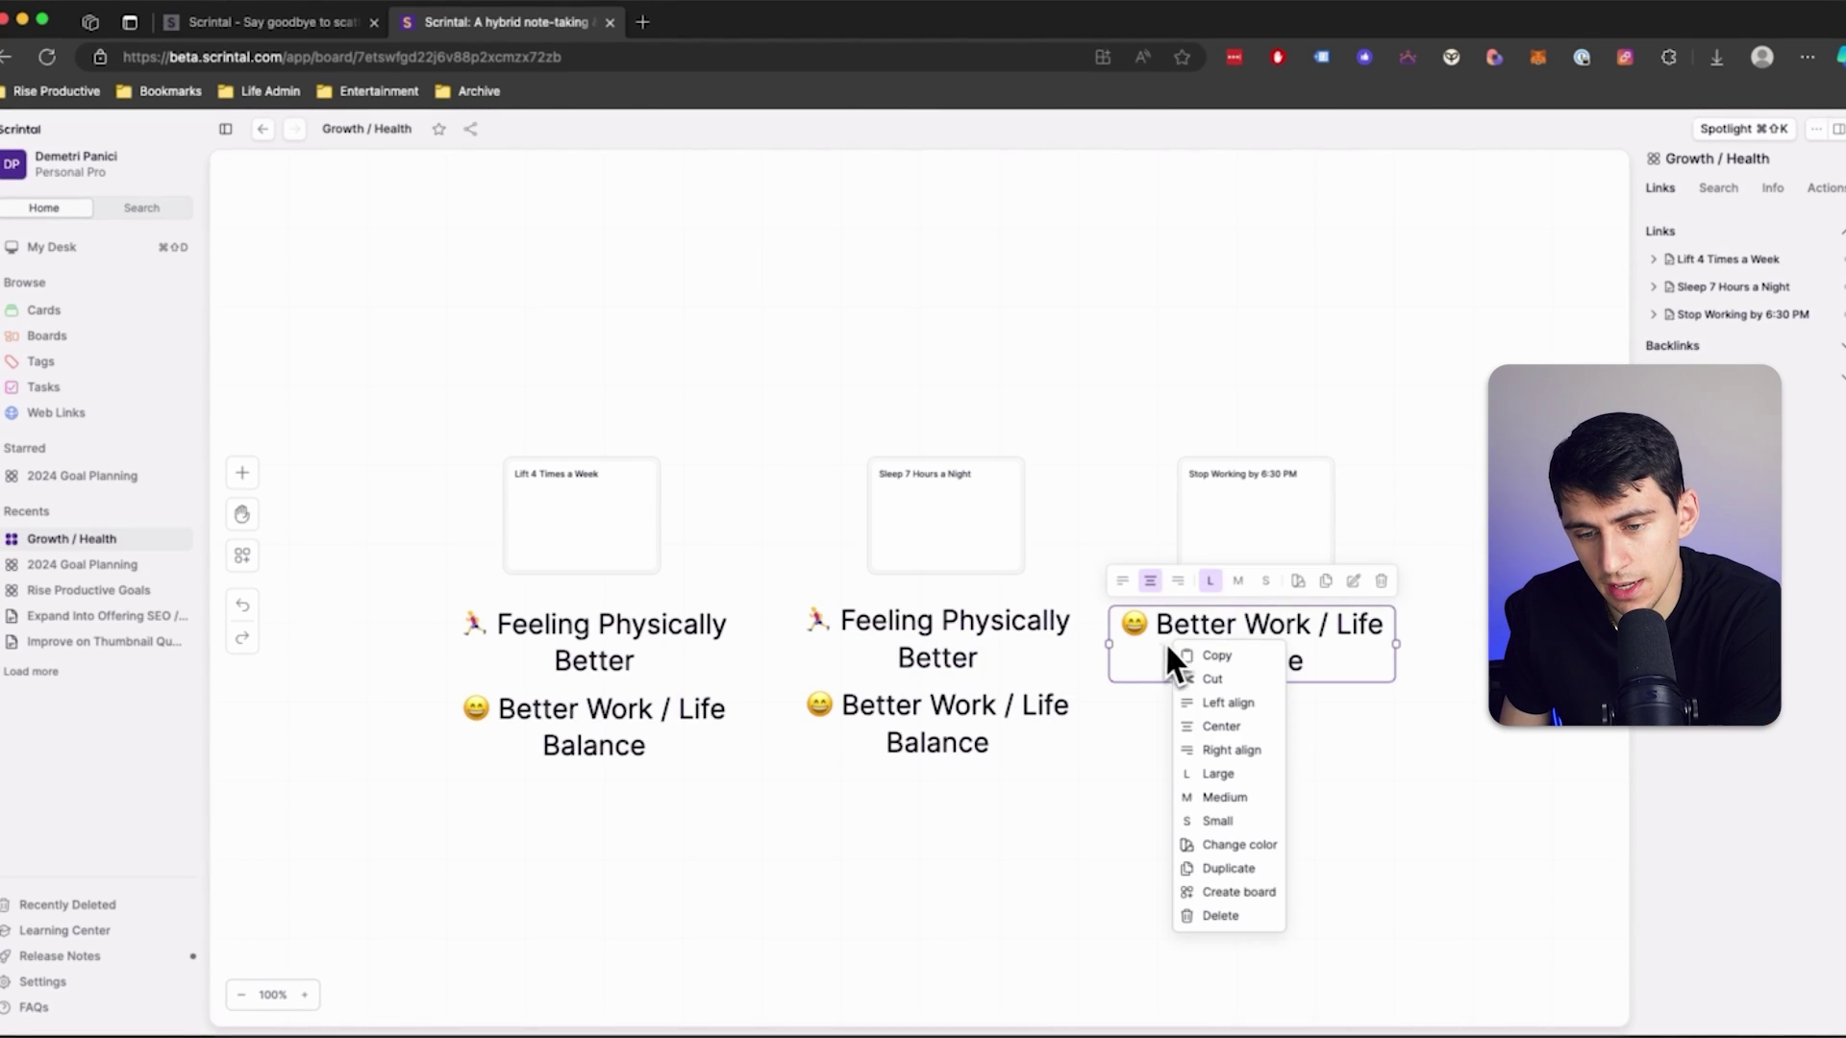
left_click(1229, 868)
left_click_drag(1263, 675, 1222, 717)
double_click(1223, 717)
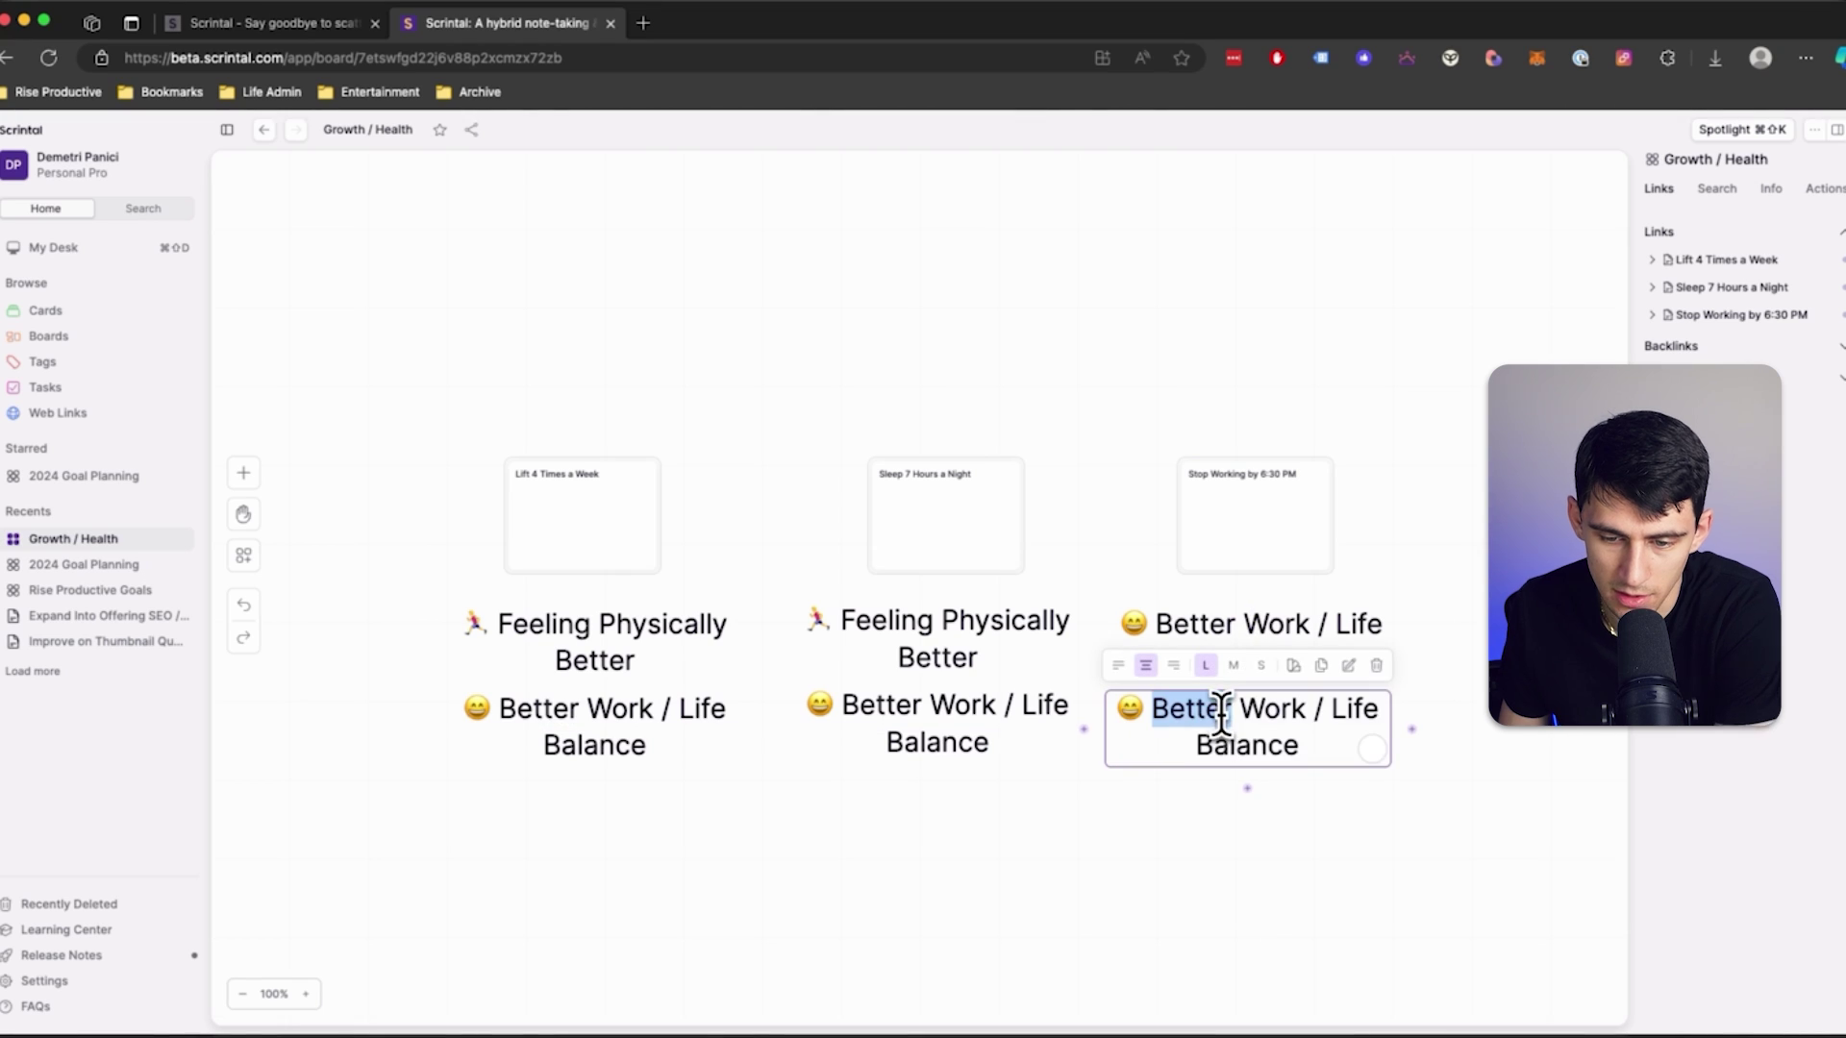
left_click(1223, 717)
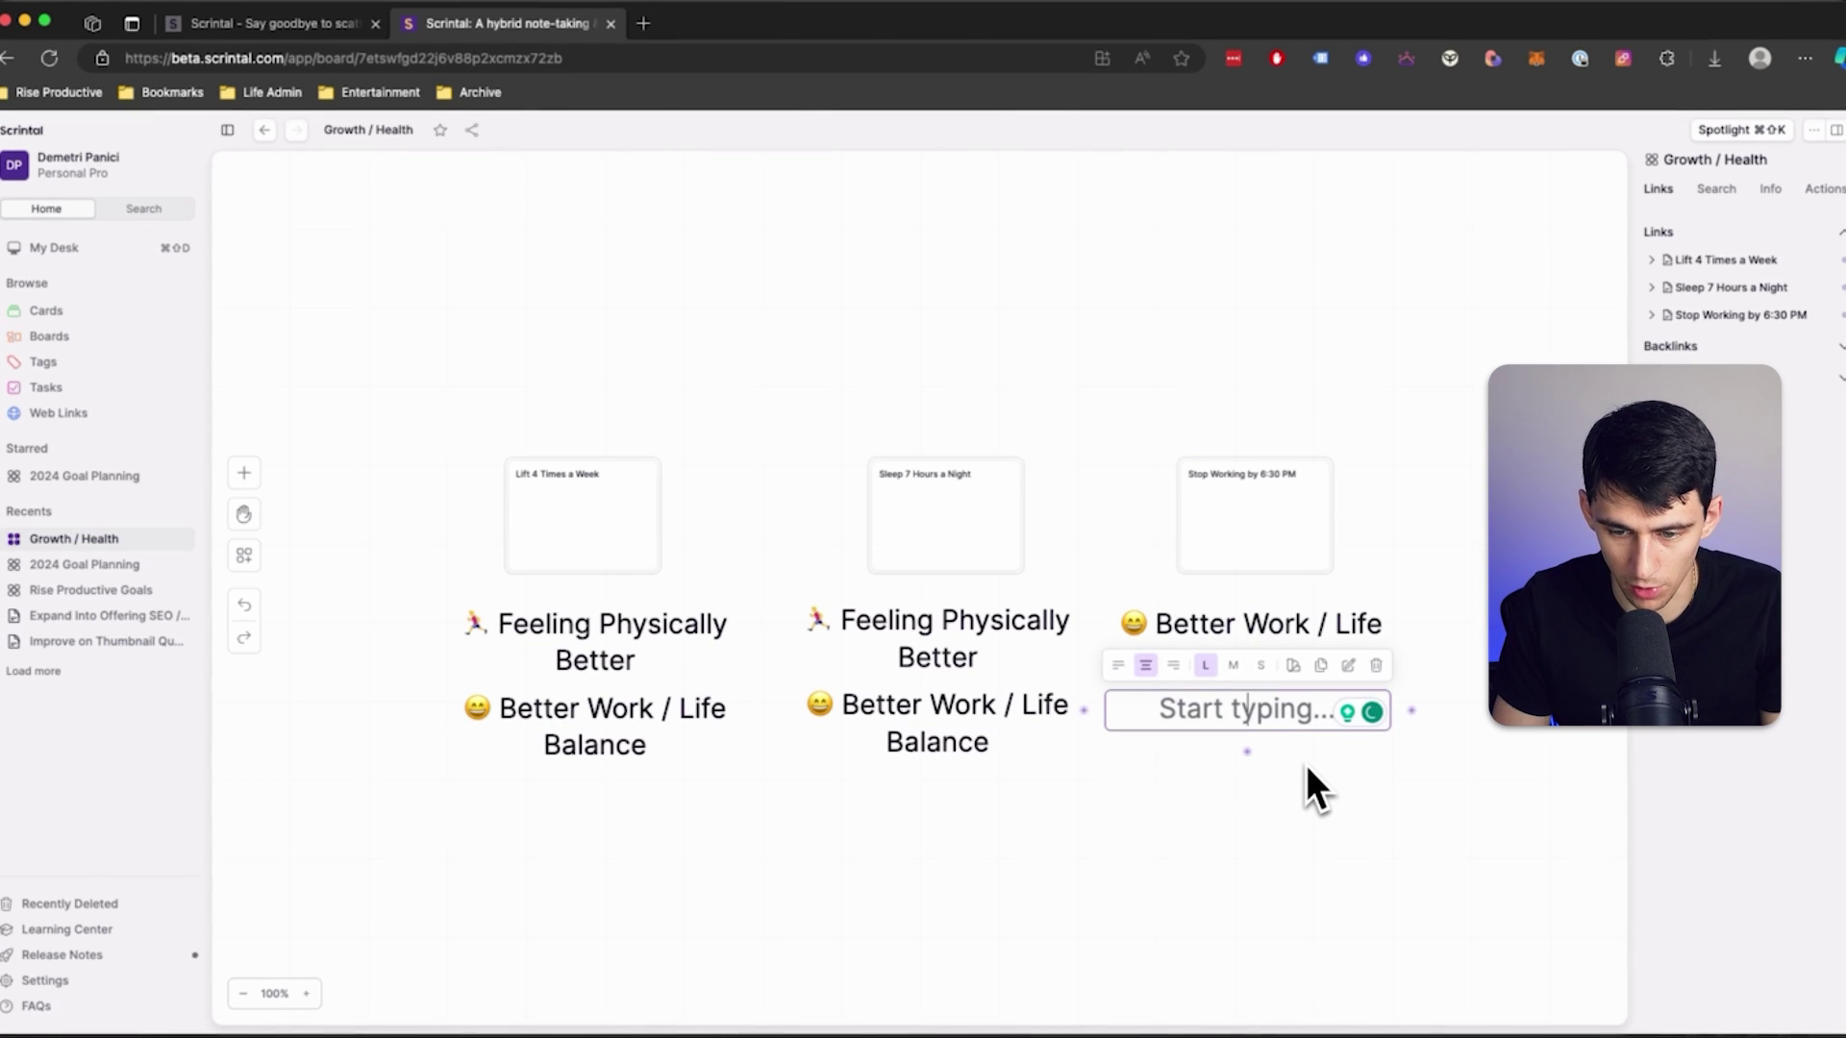
type(":")
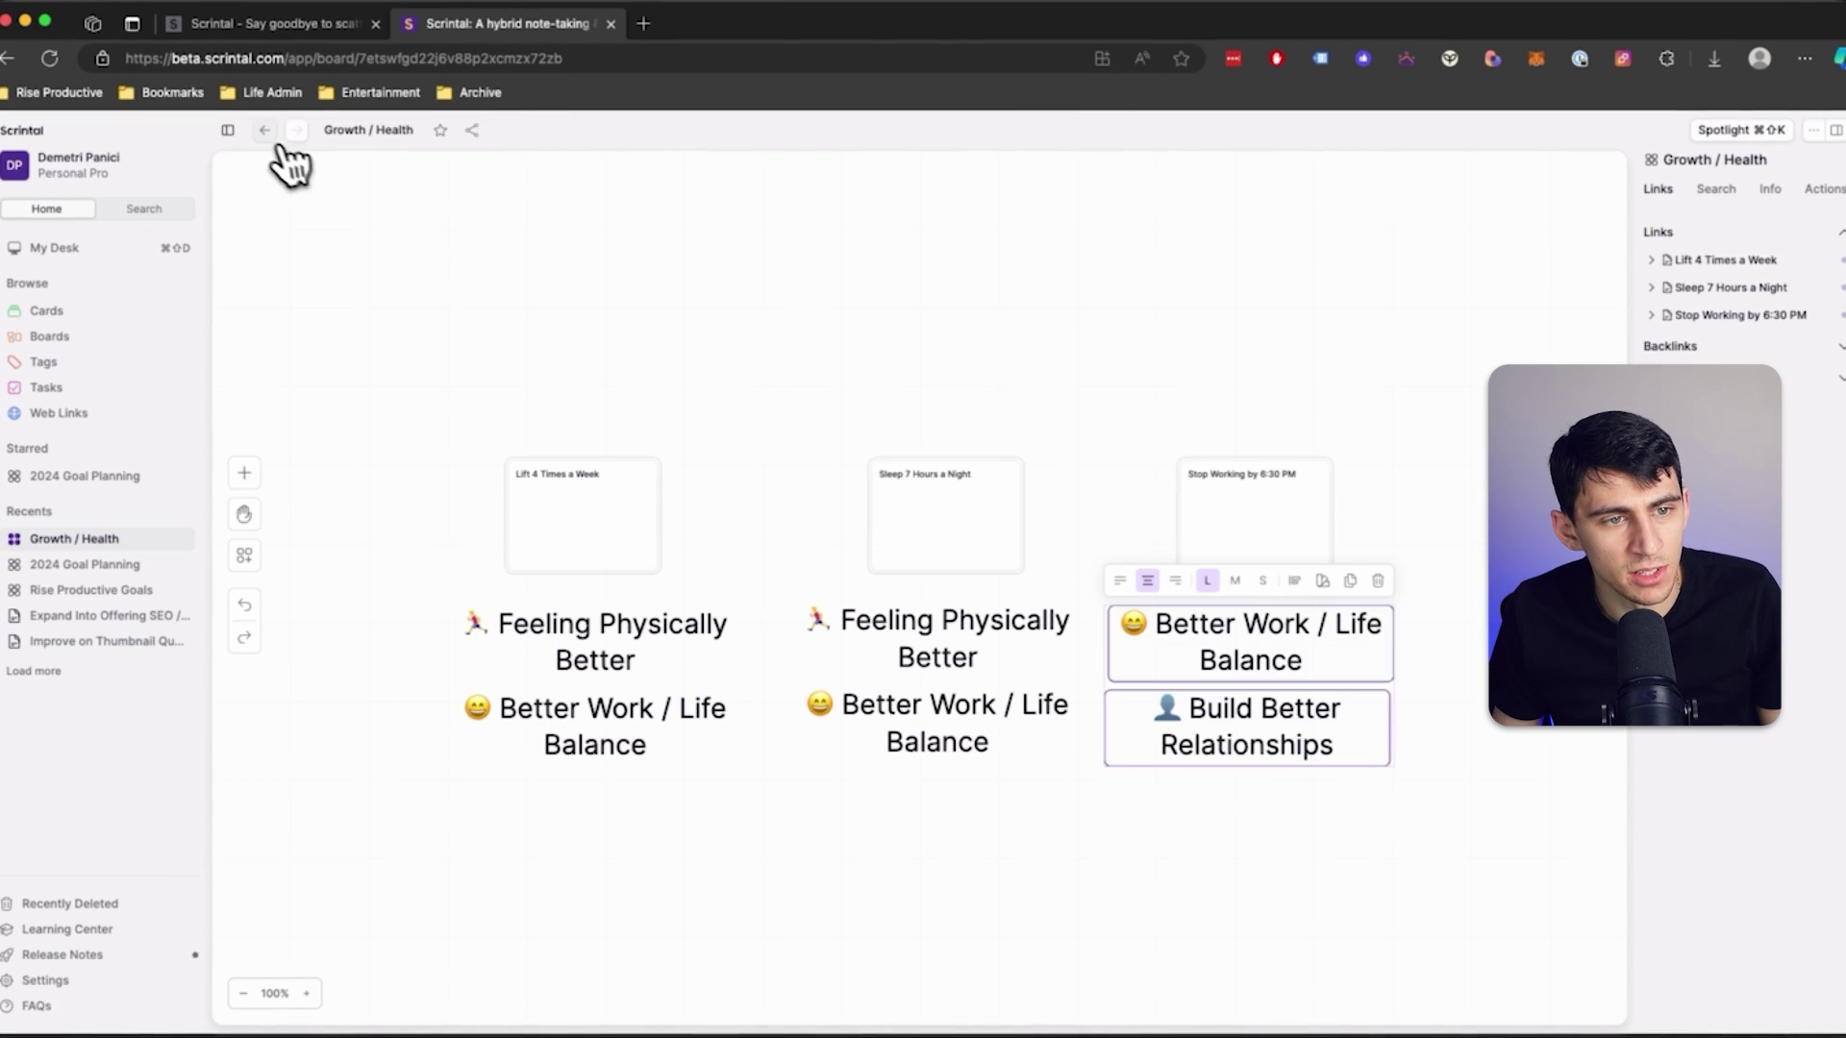
Back on the 2024 Goal Planning board, arrange the Better Work / Life Balance, Build Better Relationships and Feeling Physically Better labels beneath the Growth / Health board.
left_click(270, 135)
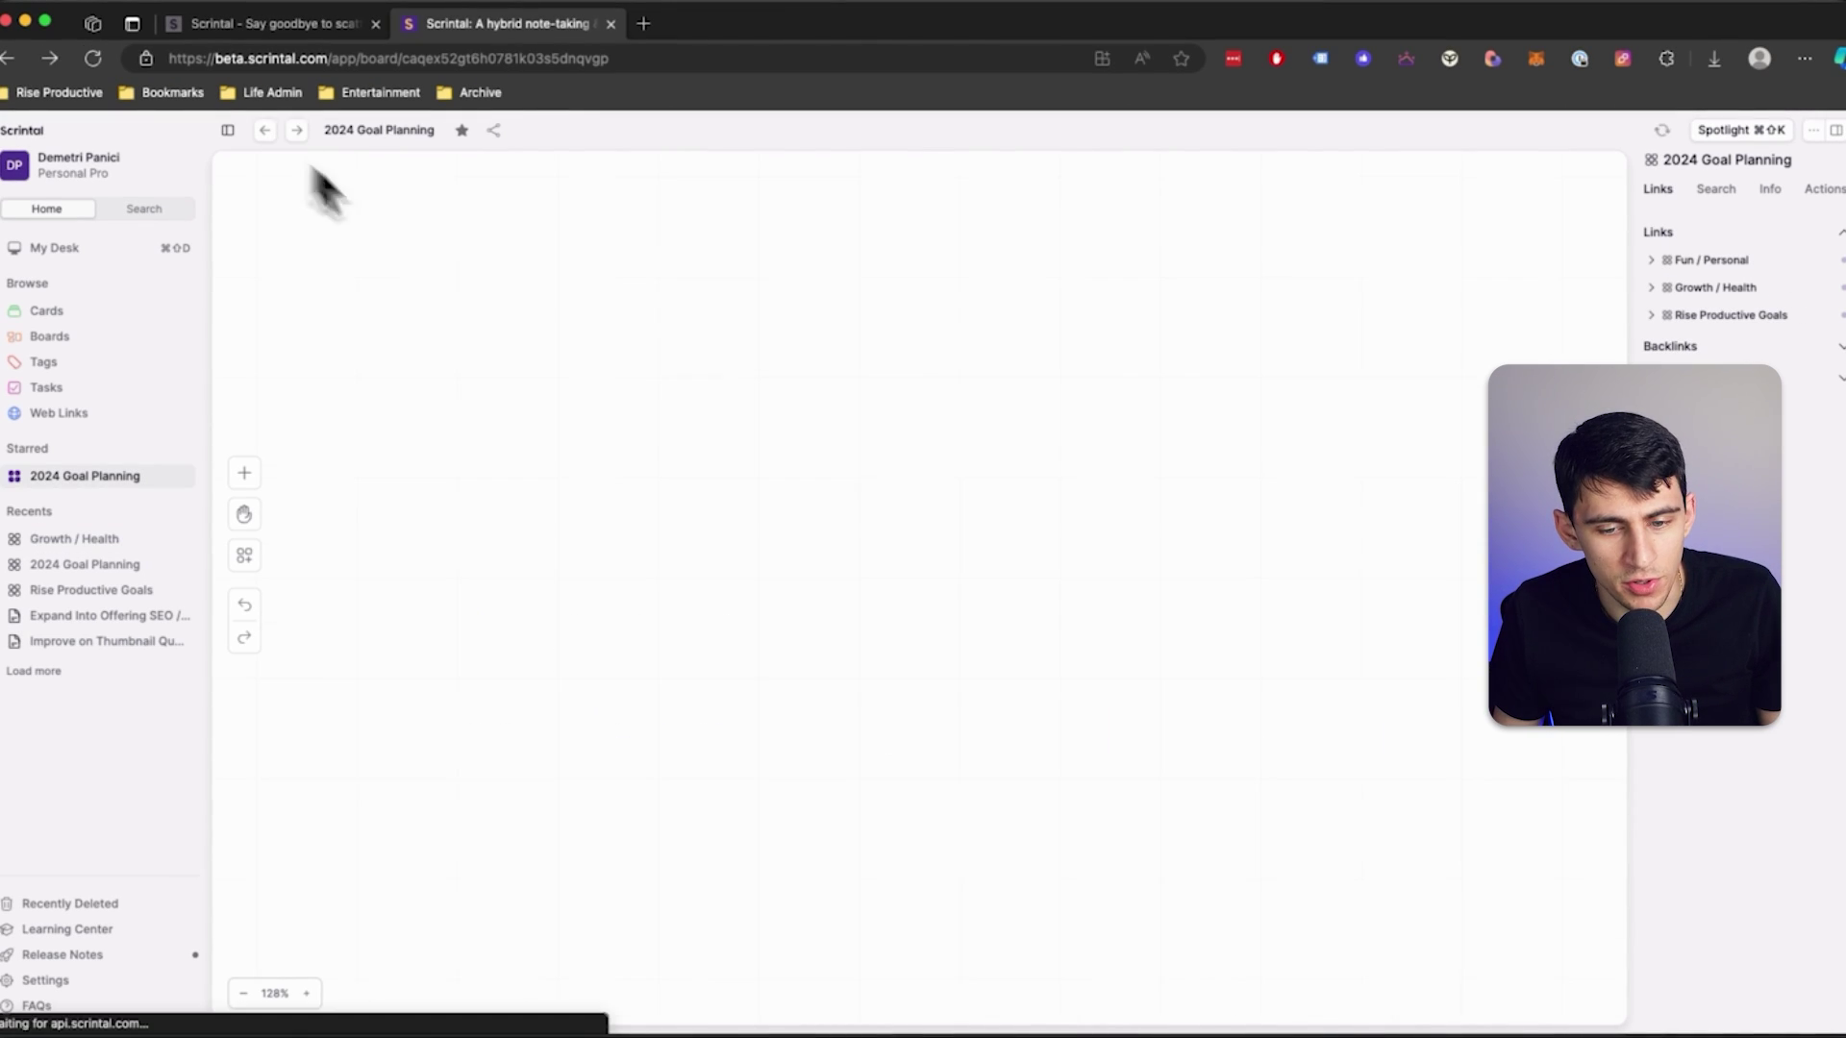
mouse_move(969, 533)
left_mouse_down()
mouse_move(1002, 534)
mouse_move(927, 588)
left_mouse_up()
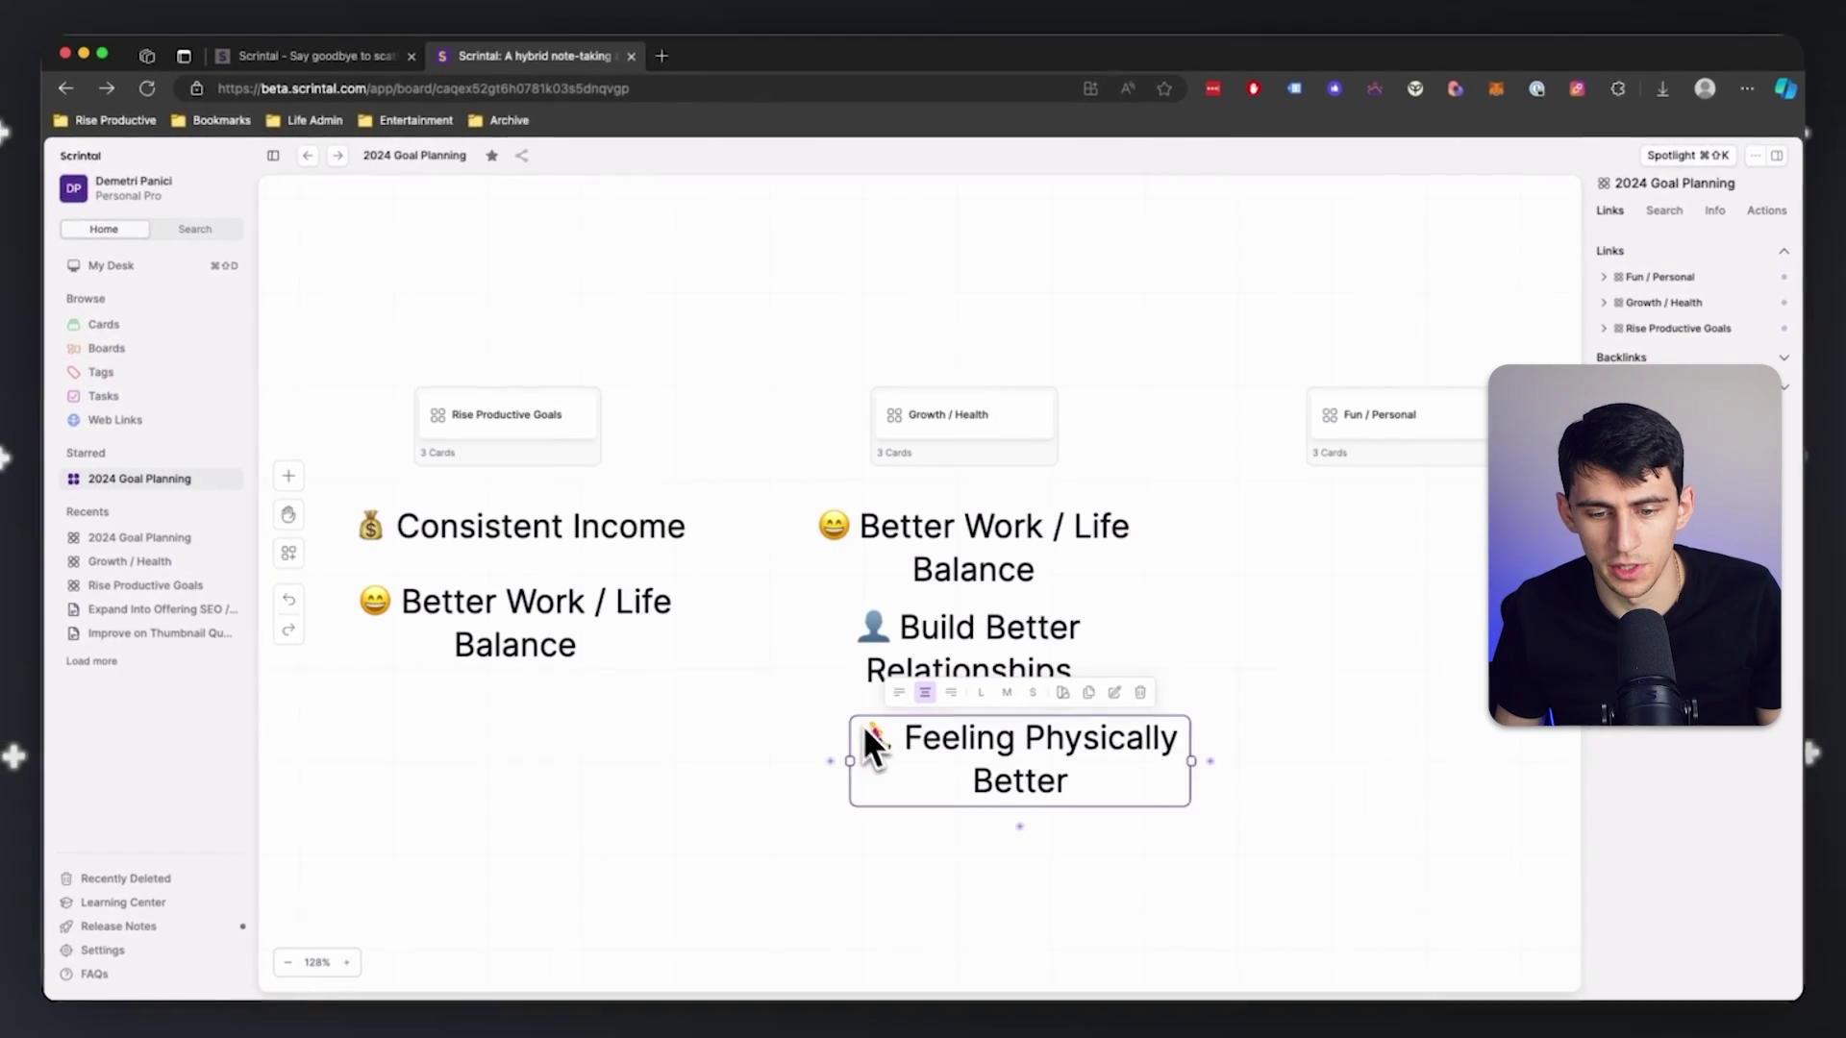
left_click_drag(863, 724, 842, 761)
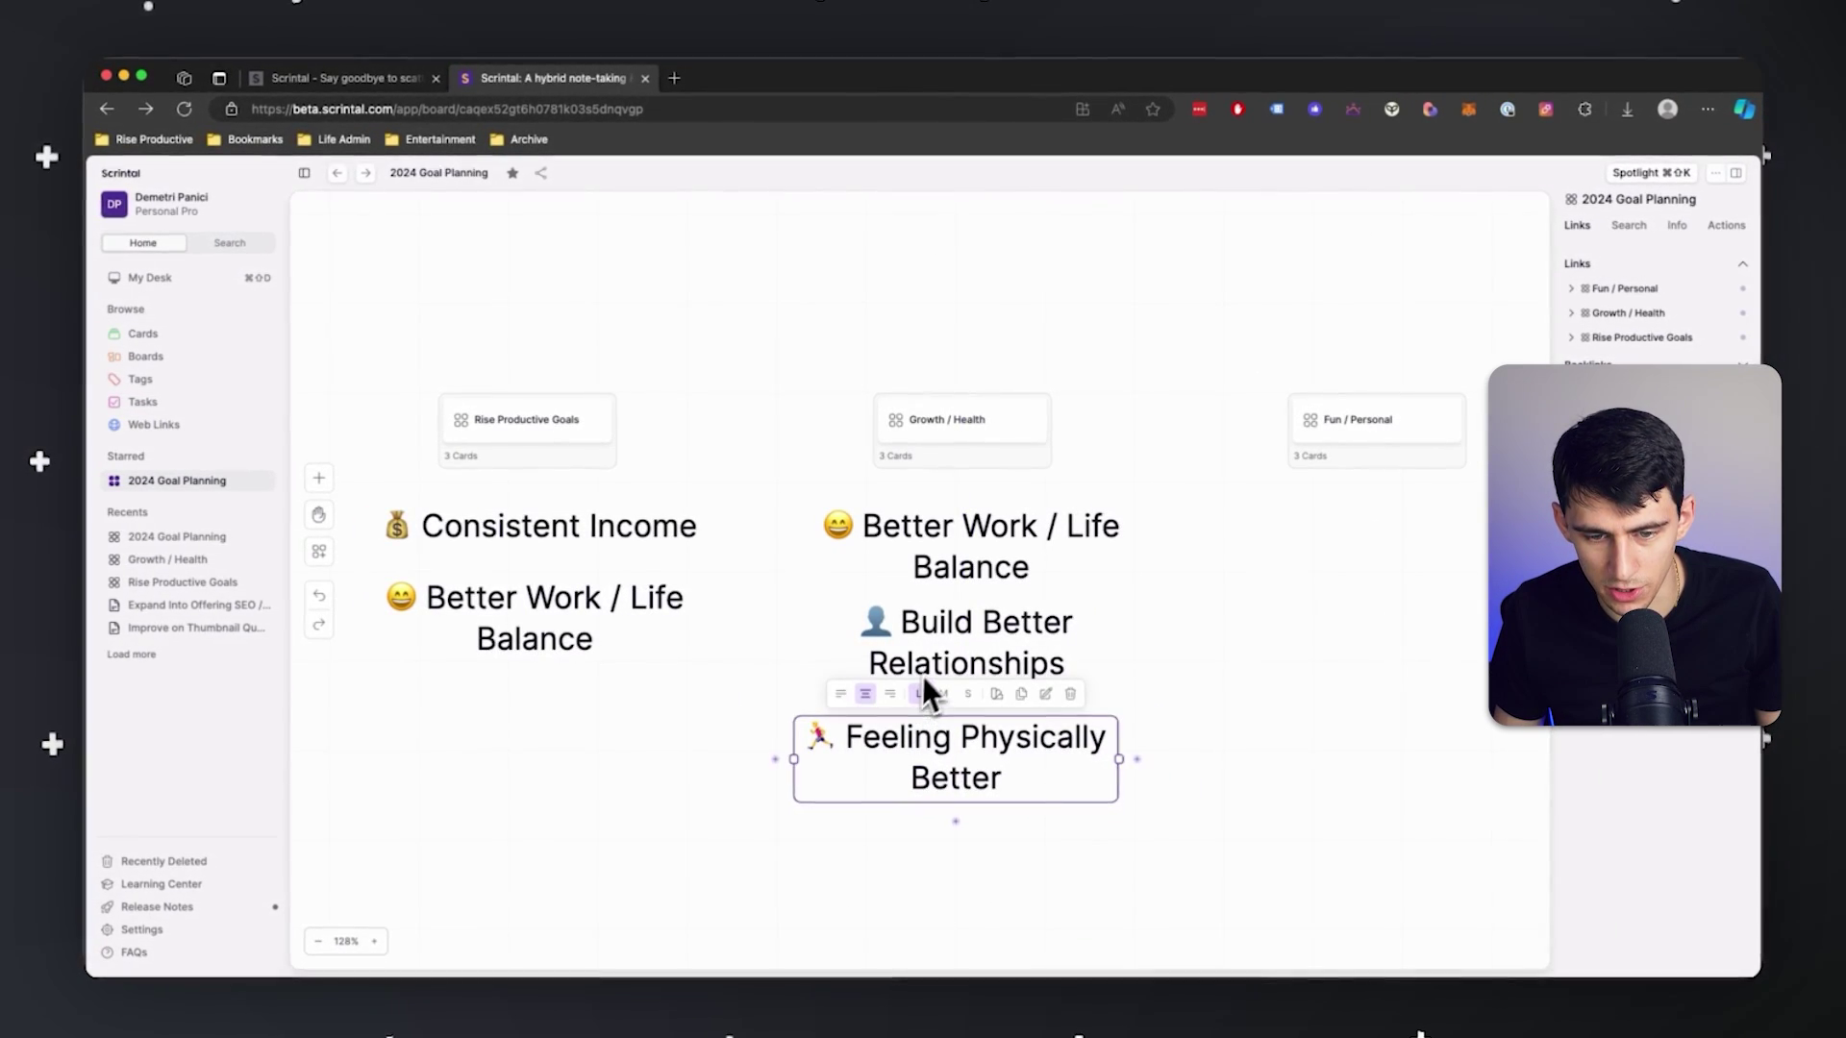
left_click_drag(943, 653, 932, 661)
scroll(932, 662, "down", 1)
scroll(930, 657, "down", 5)
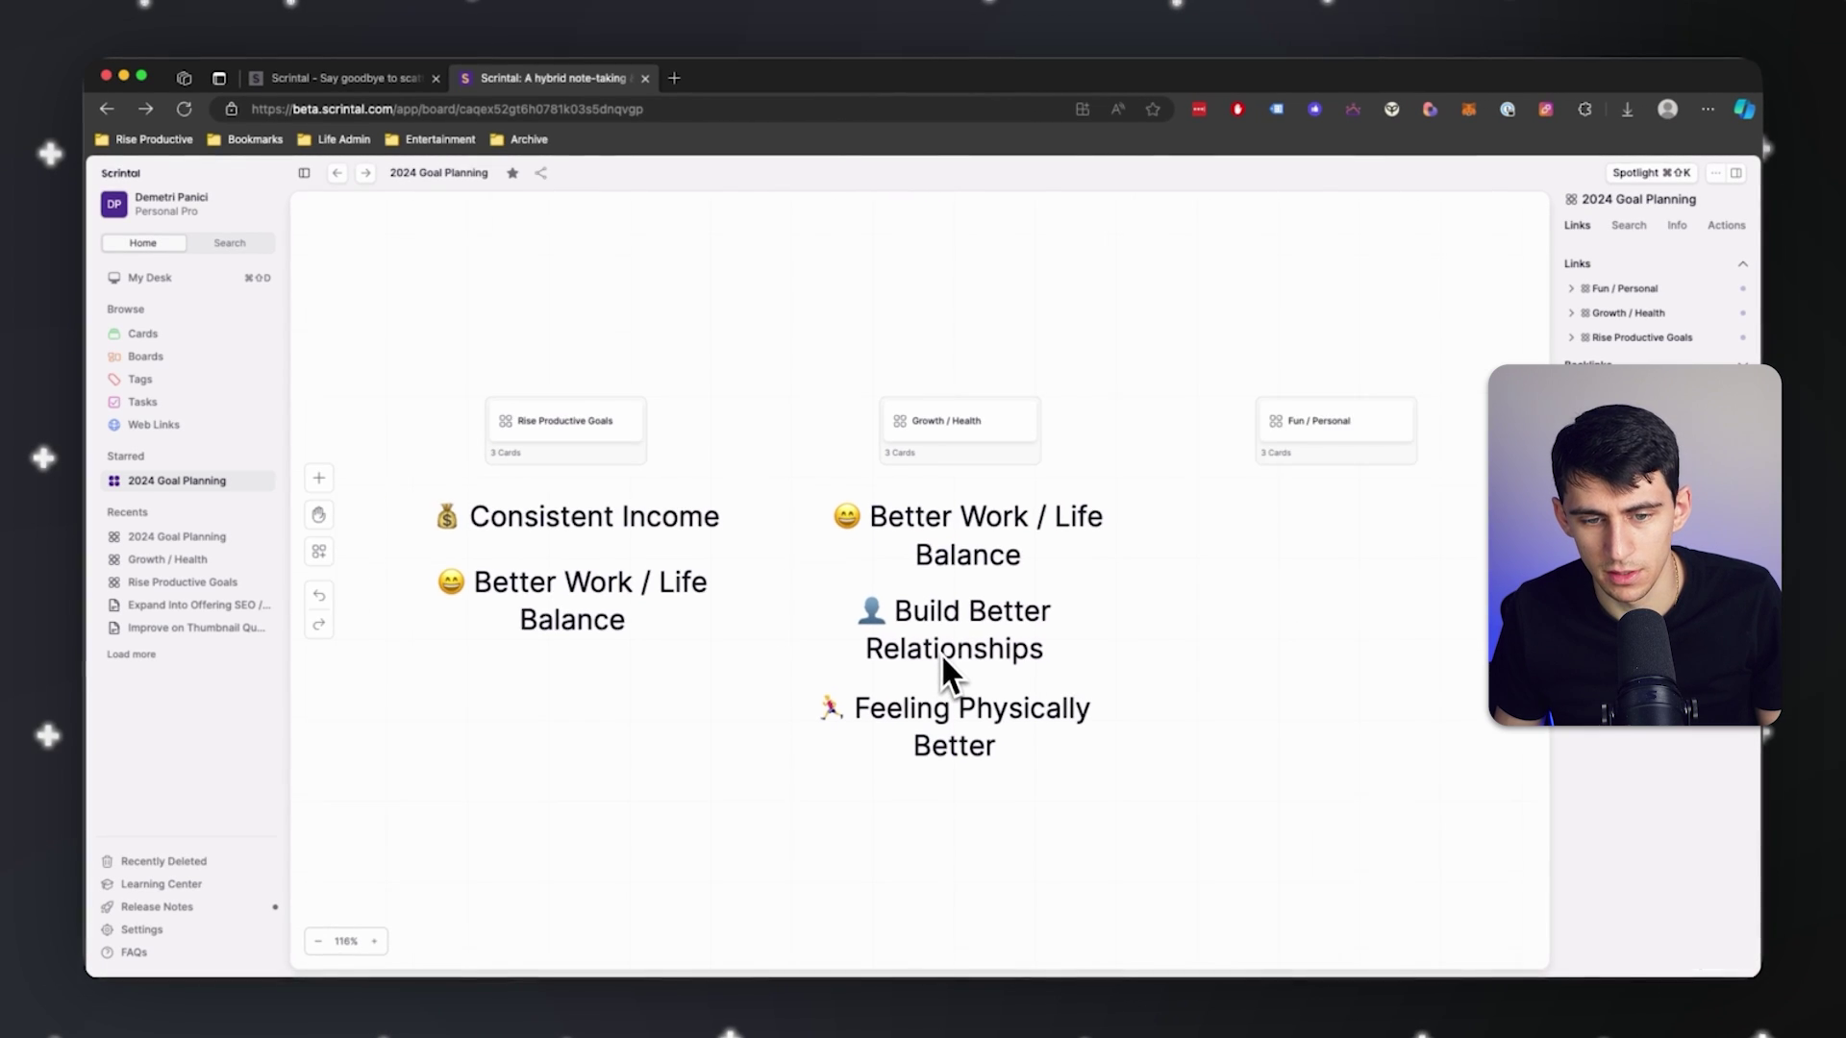
Copy the Build Better Relationships label from the 2024 Goal Planning board to beneath Hangout with Friends More Frequently on the Fun / Personal board.
left_click(1273, 448)
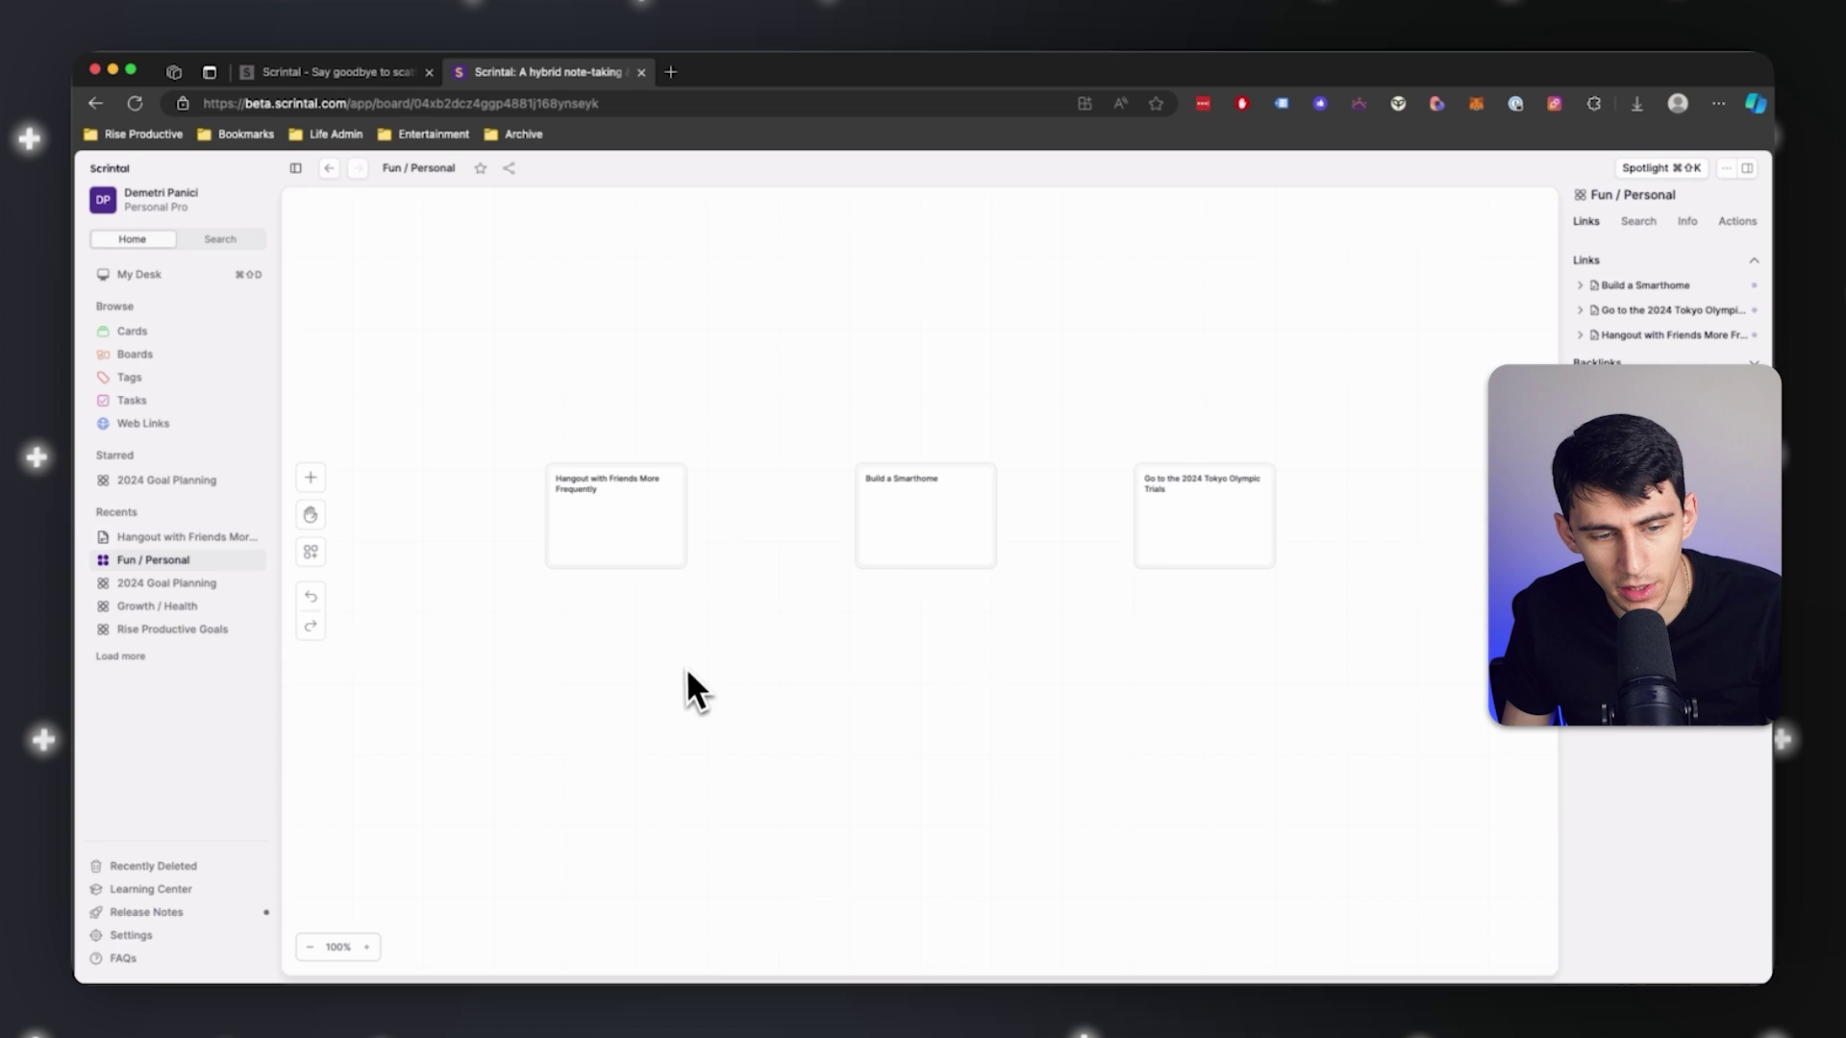
left_click(329, 166)
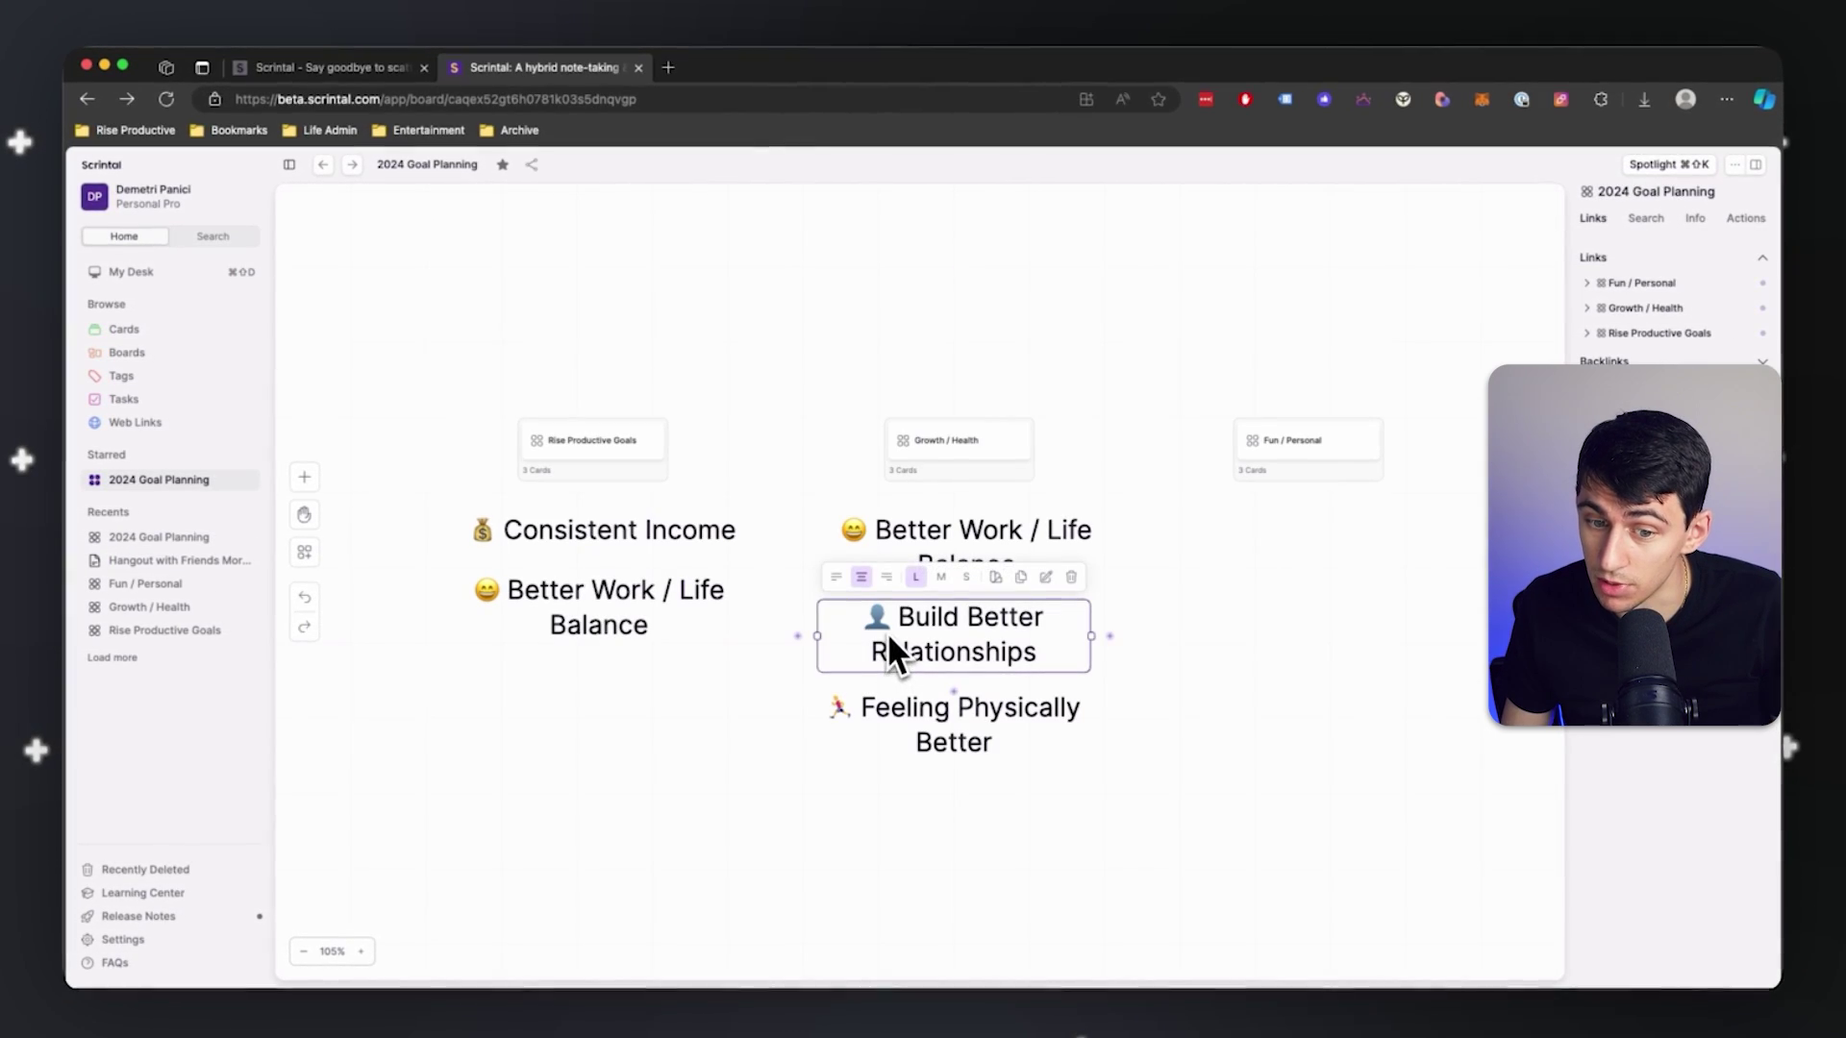
left_click(1250, 466)
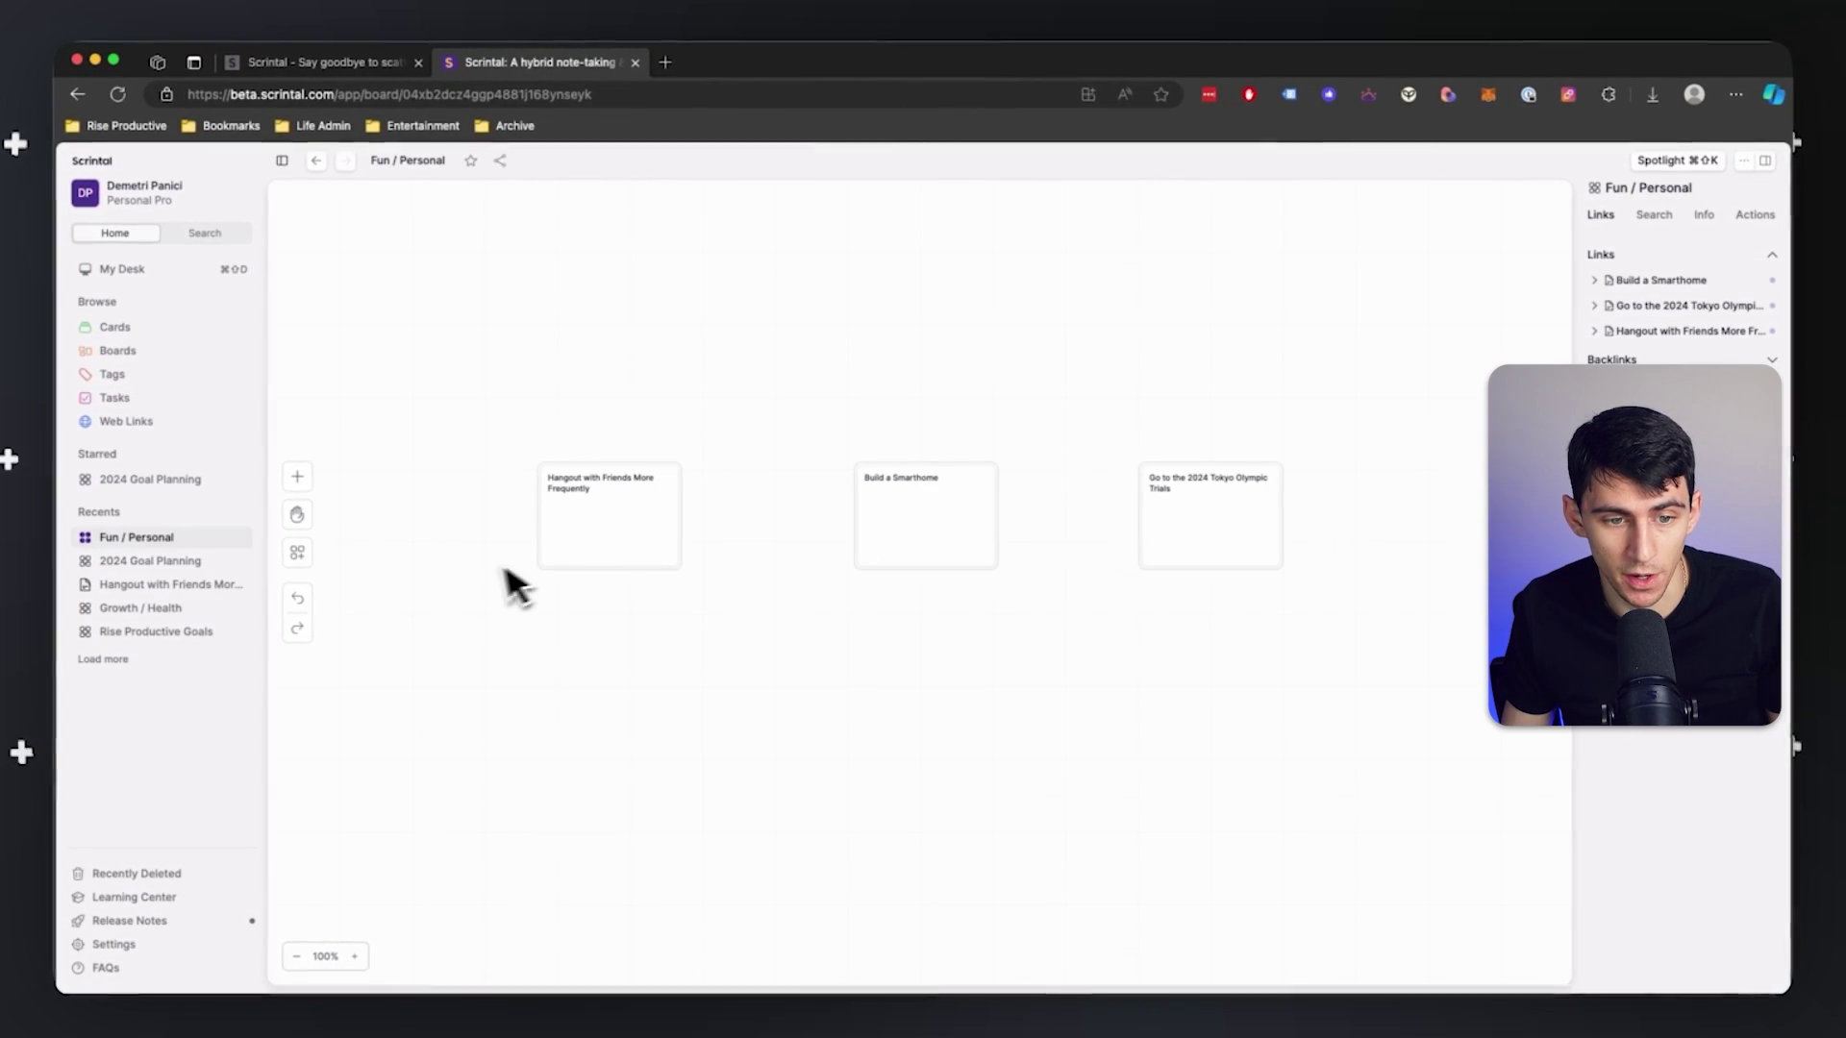
type("Build Better Relationships")
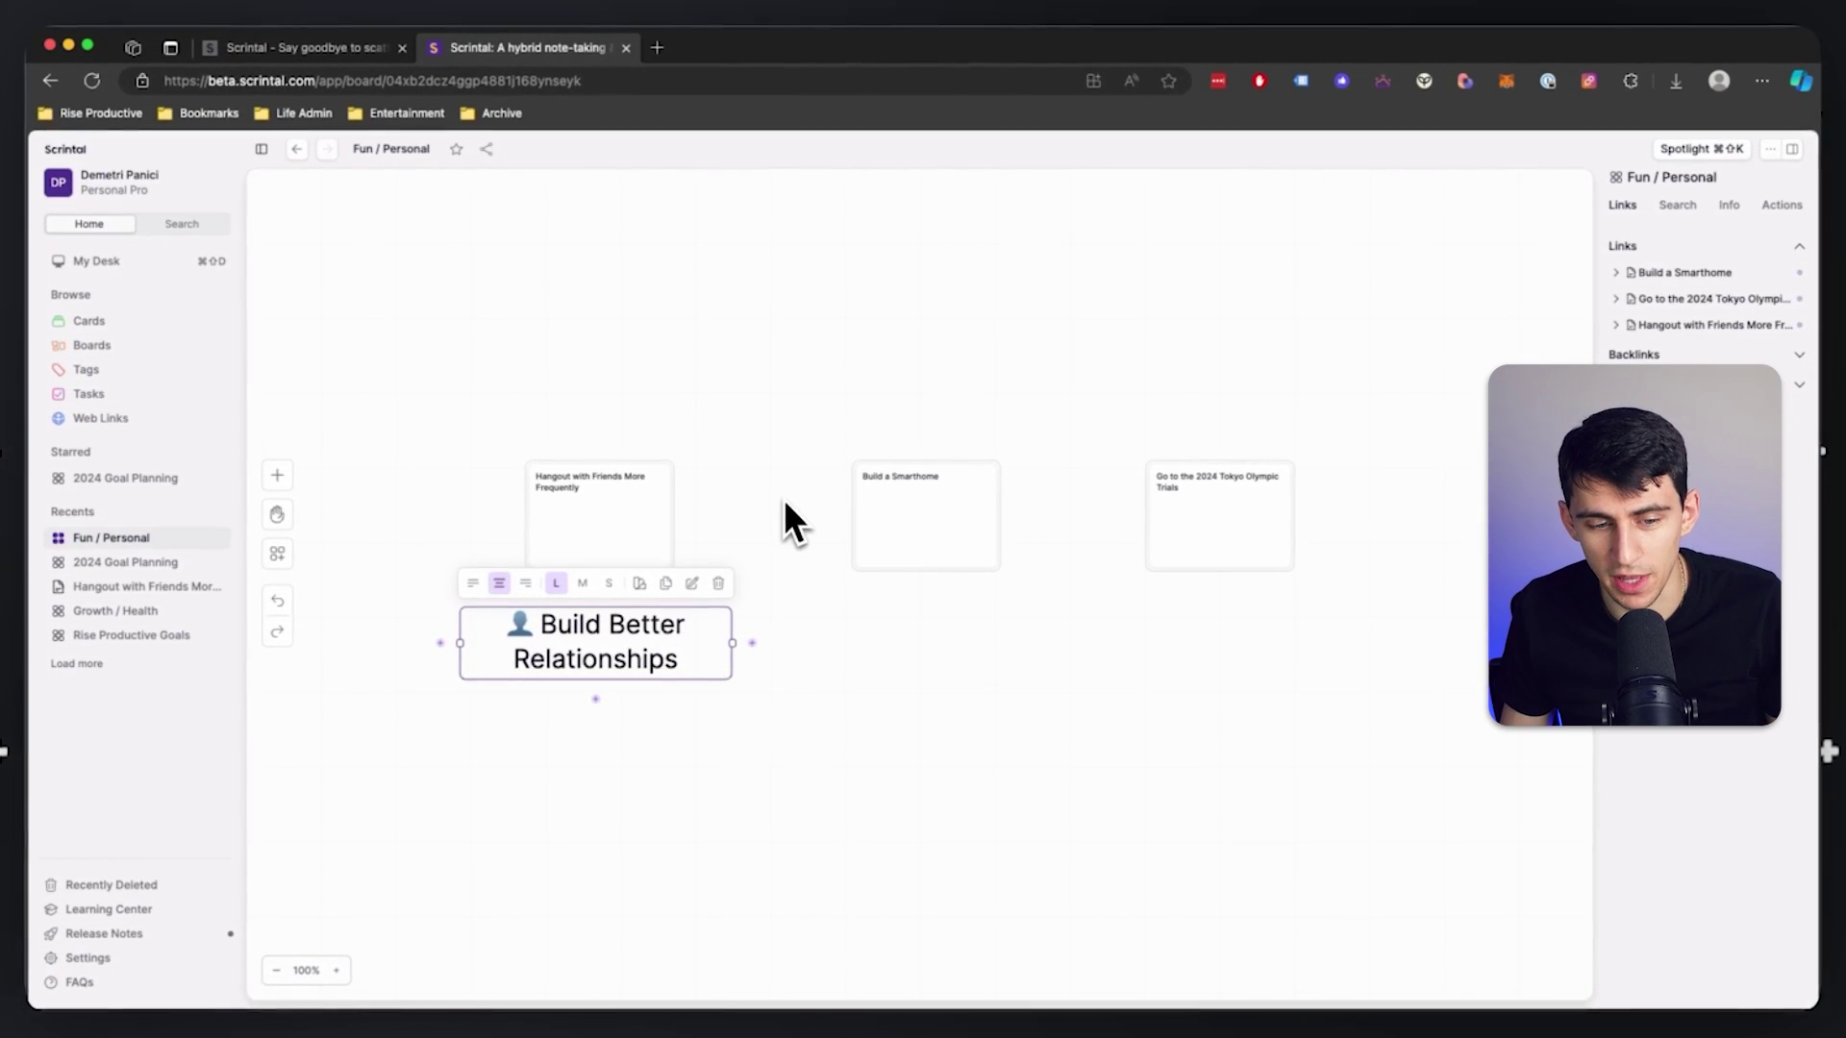
Place another copy of the label beneath the Build a Smarthome card and change its text to 😴 Increased Life Convenience.
key("super+v")
left_click_drag(899, 621, 855, 632)
type("I")
type("ncre")
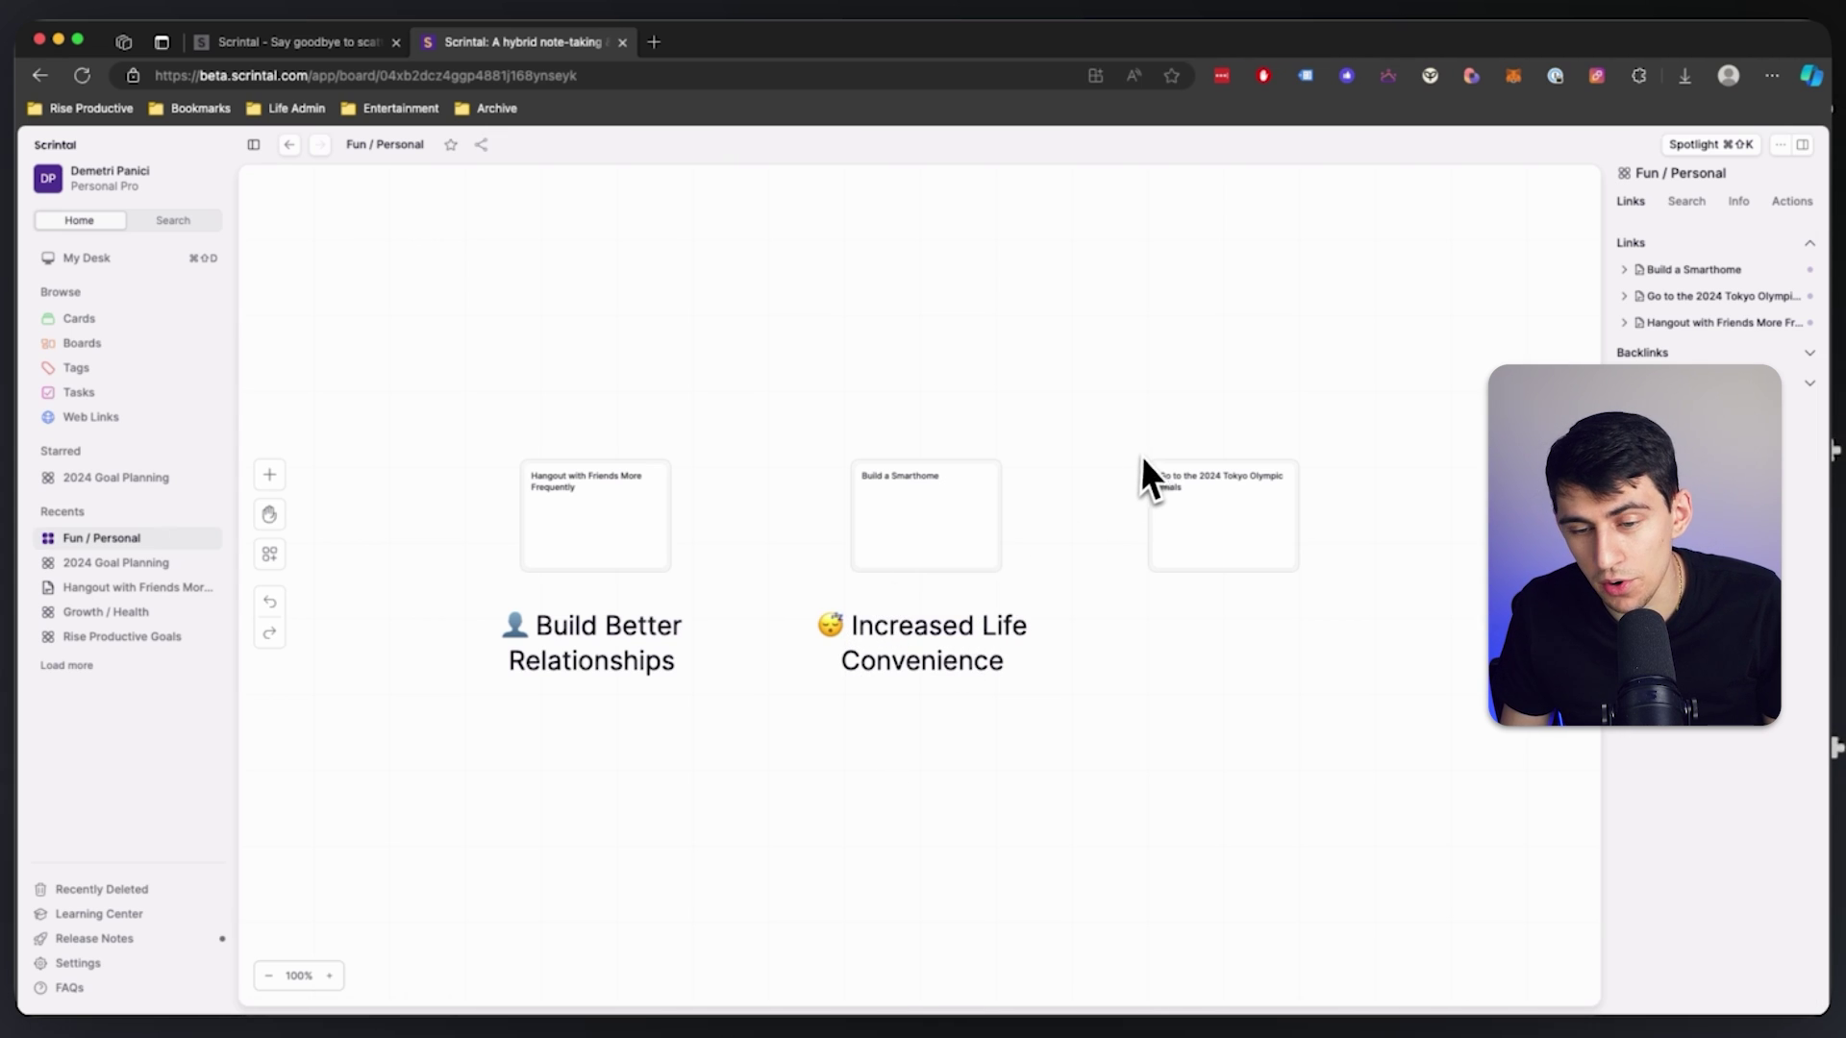
Duplicate the Increased Life Convenience label beneath the Go to the 2024 Tokyo Olympic Trials card and change the copy to ⛰️ Experiencing Life.
right_click(942, 669)
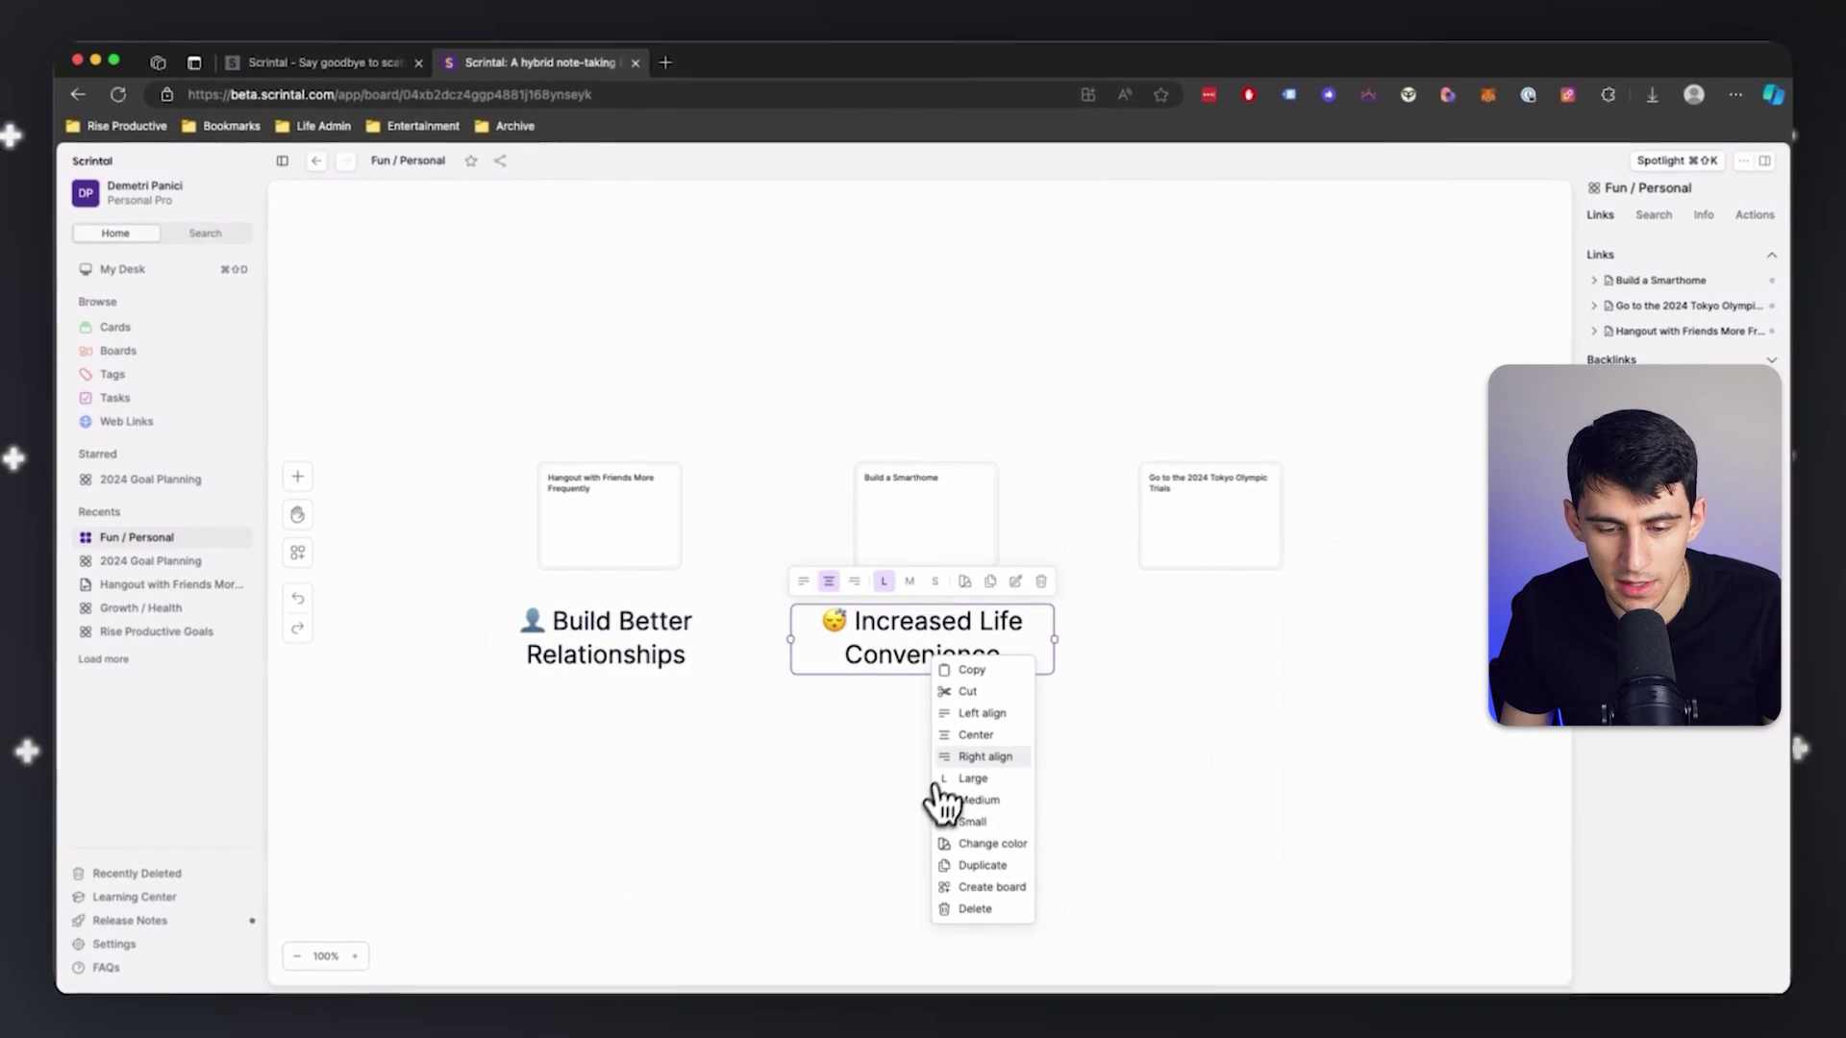
left_click(981, 866)
left_click_drag(913, 663, 1141, 627)
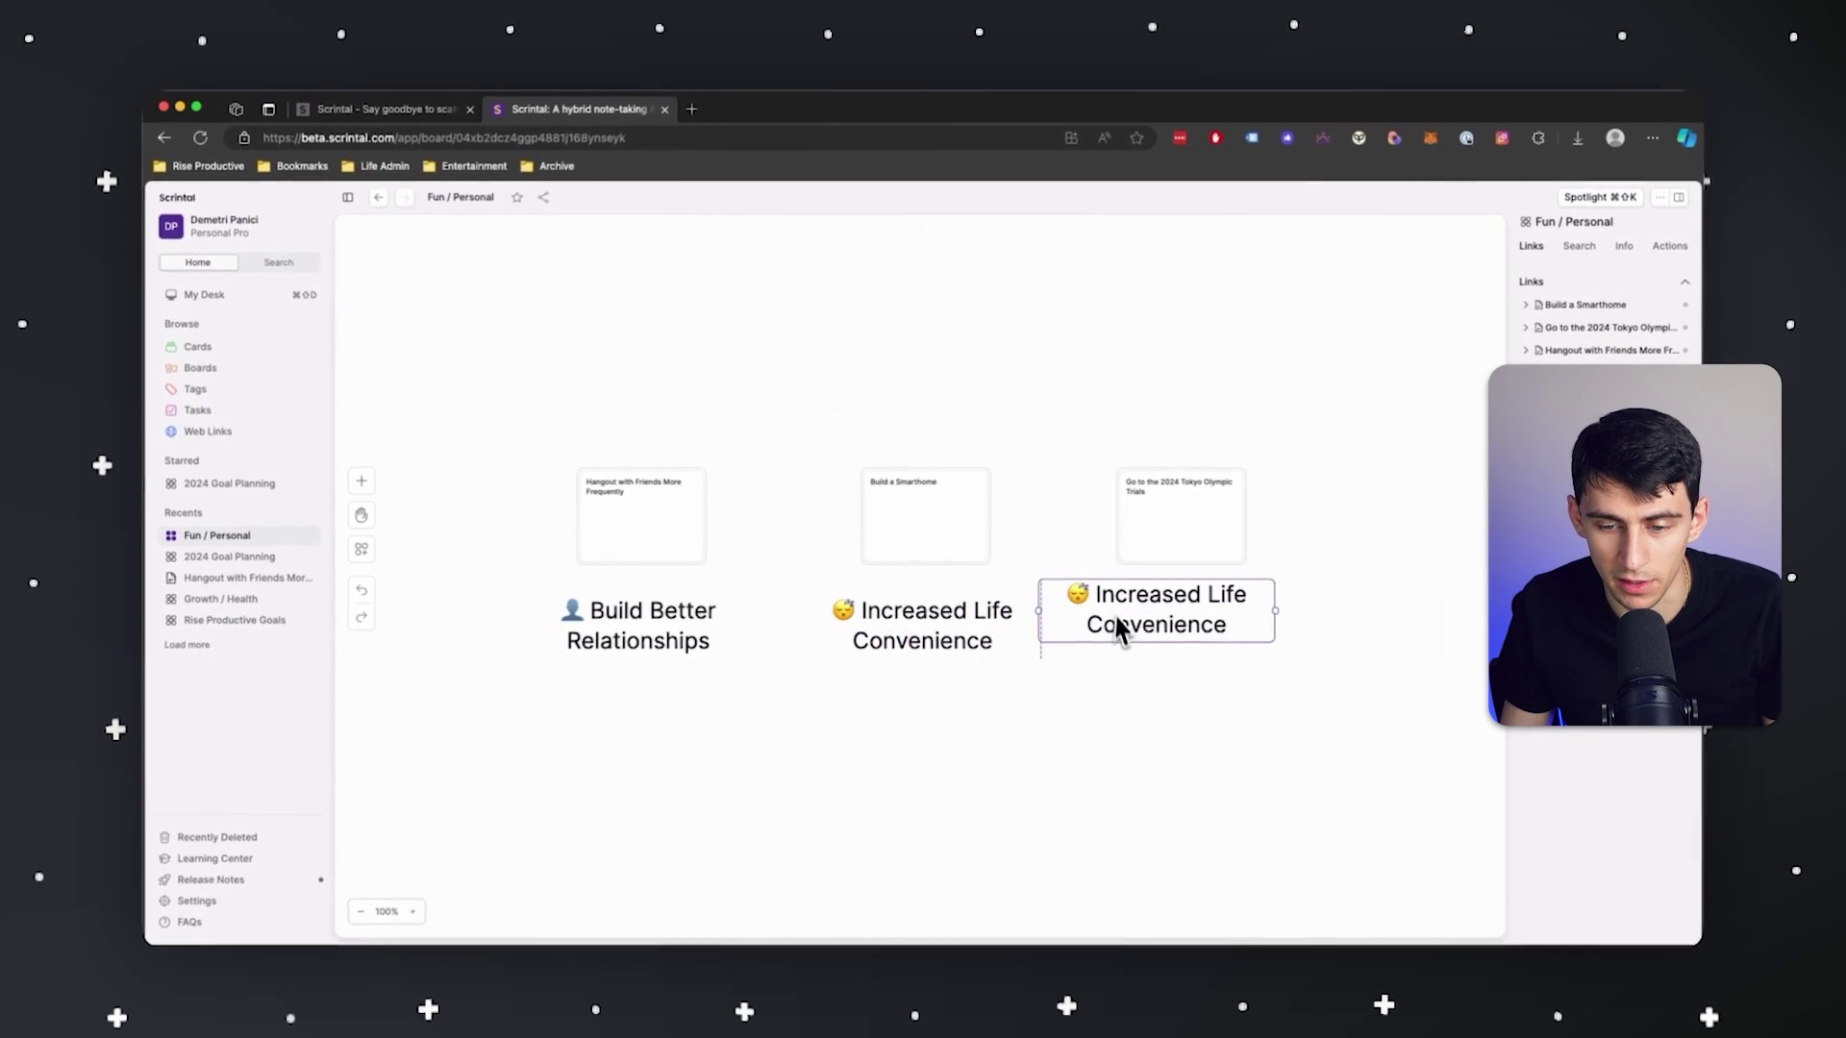
double_click(1141, 626)
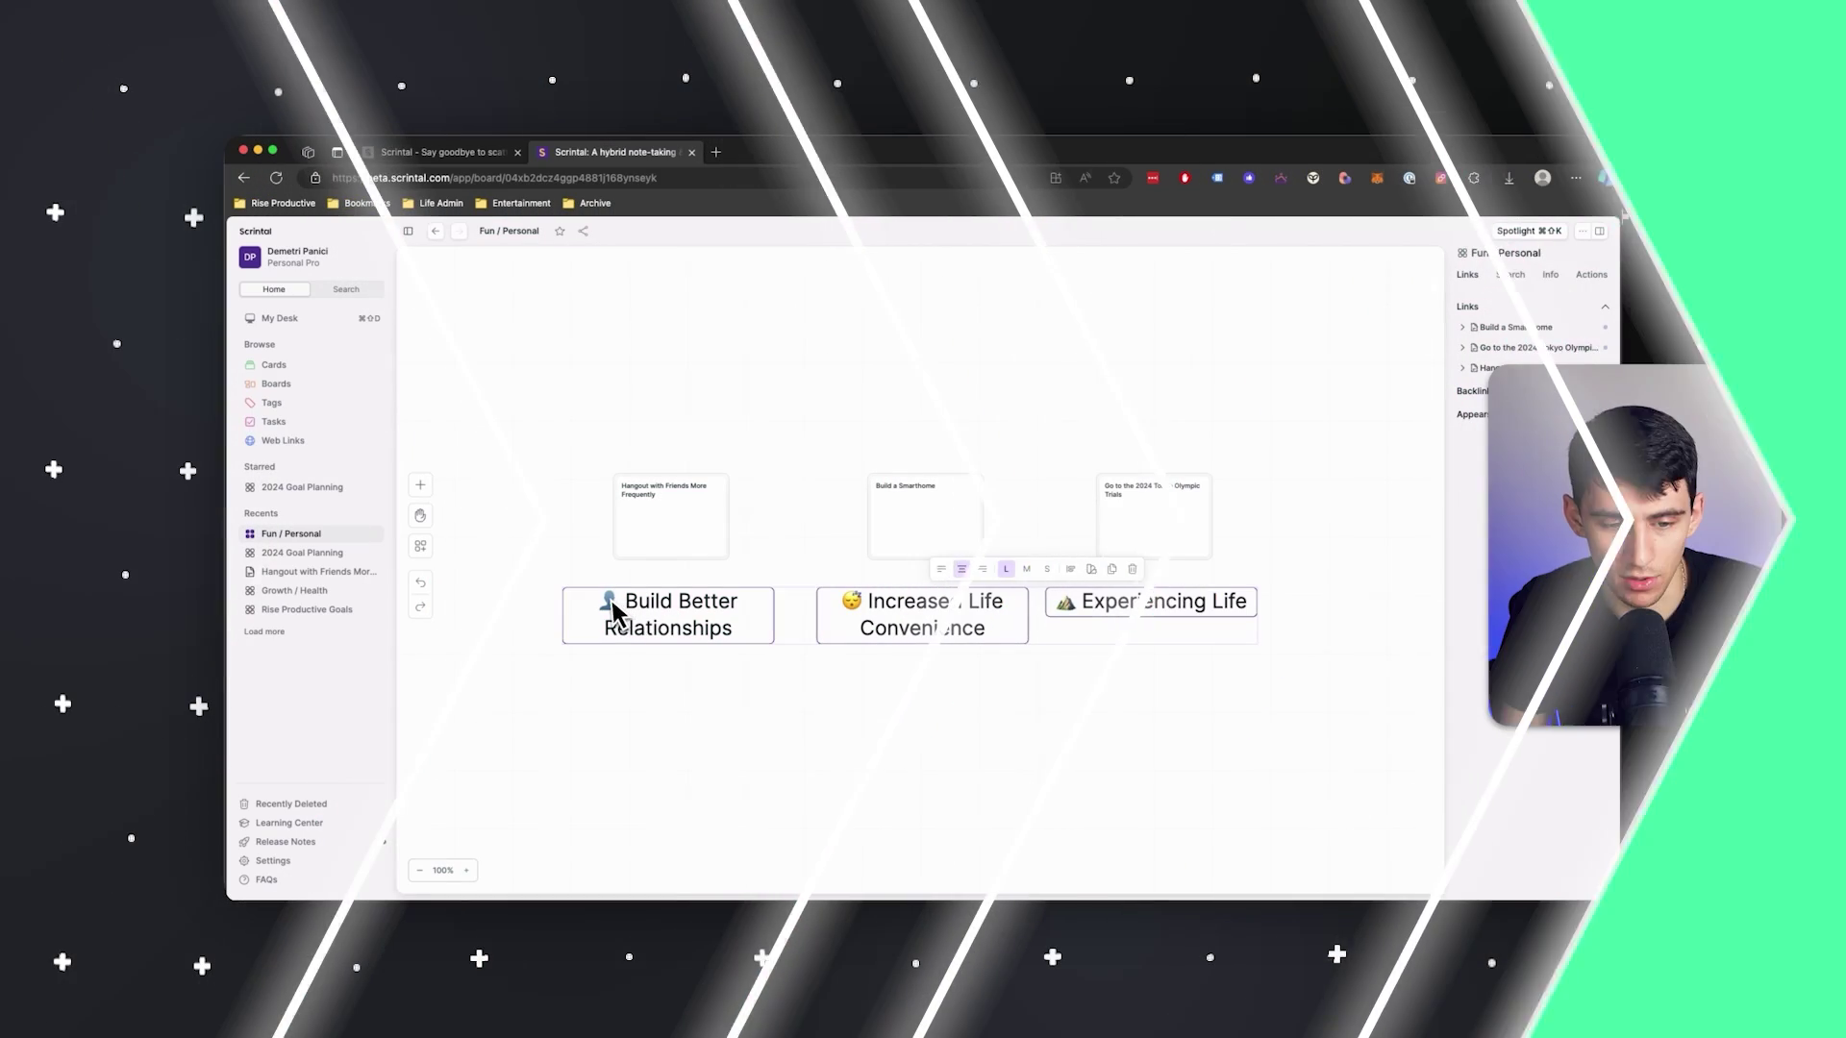
Copy the three Fun / Personal labels onto the 2024 Goal Planning board, stacking Build Better Relationships and Increased Life Convenience beneath the Fun / Personal board.
left_click(434, 231)
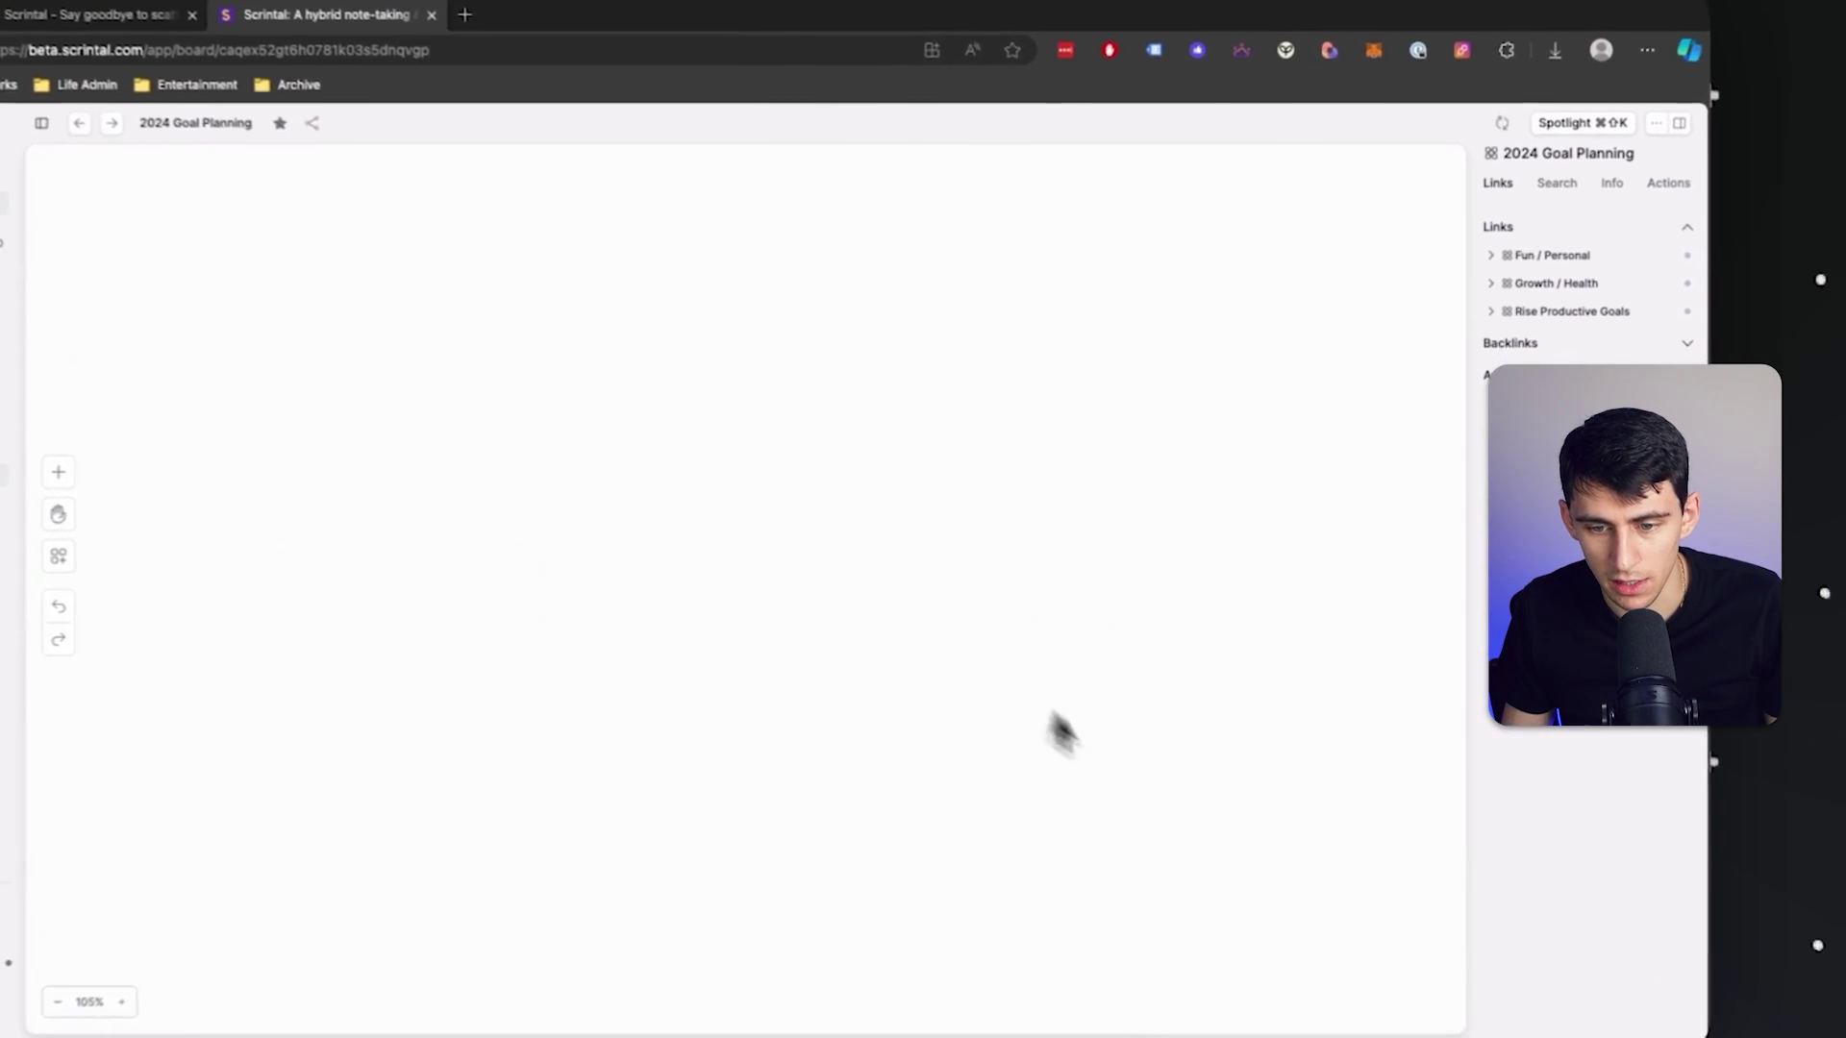
key("super+v")
left_click_drag(610, 765, 1365, 615)
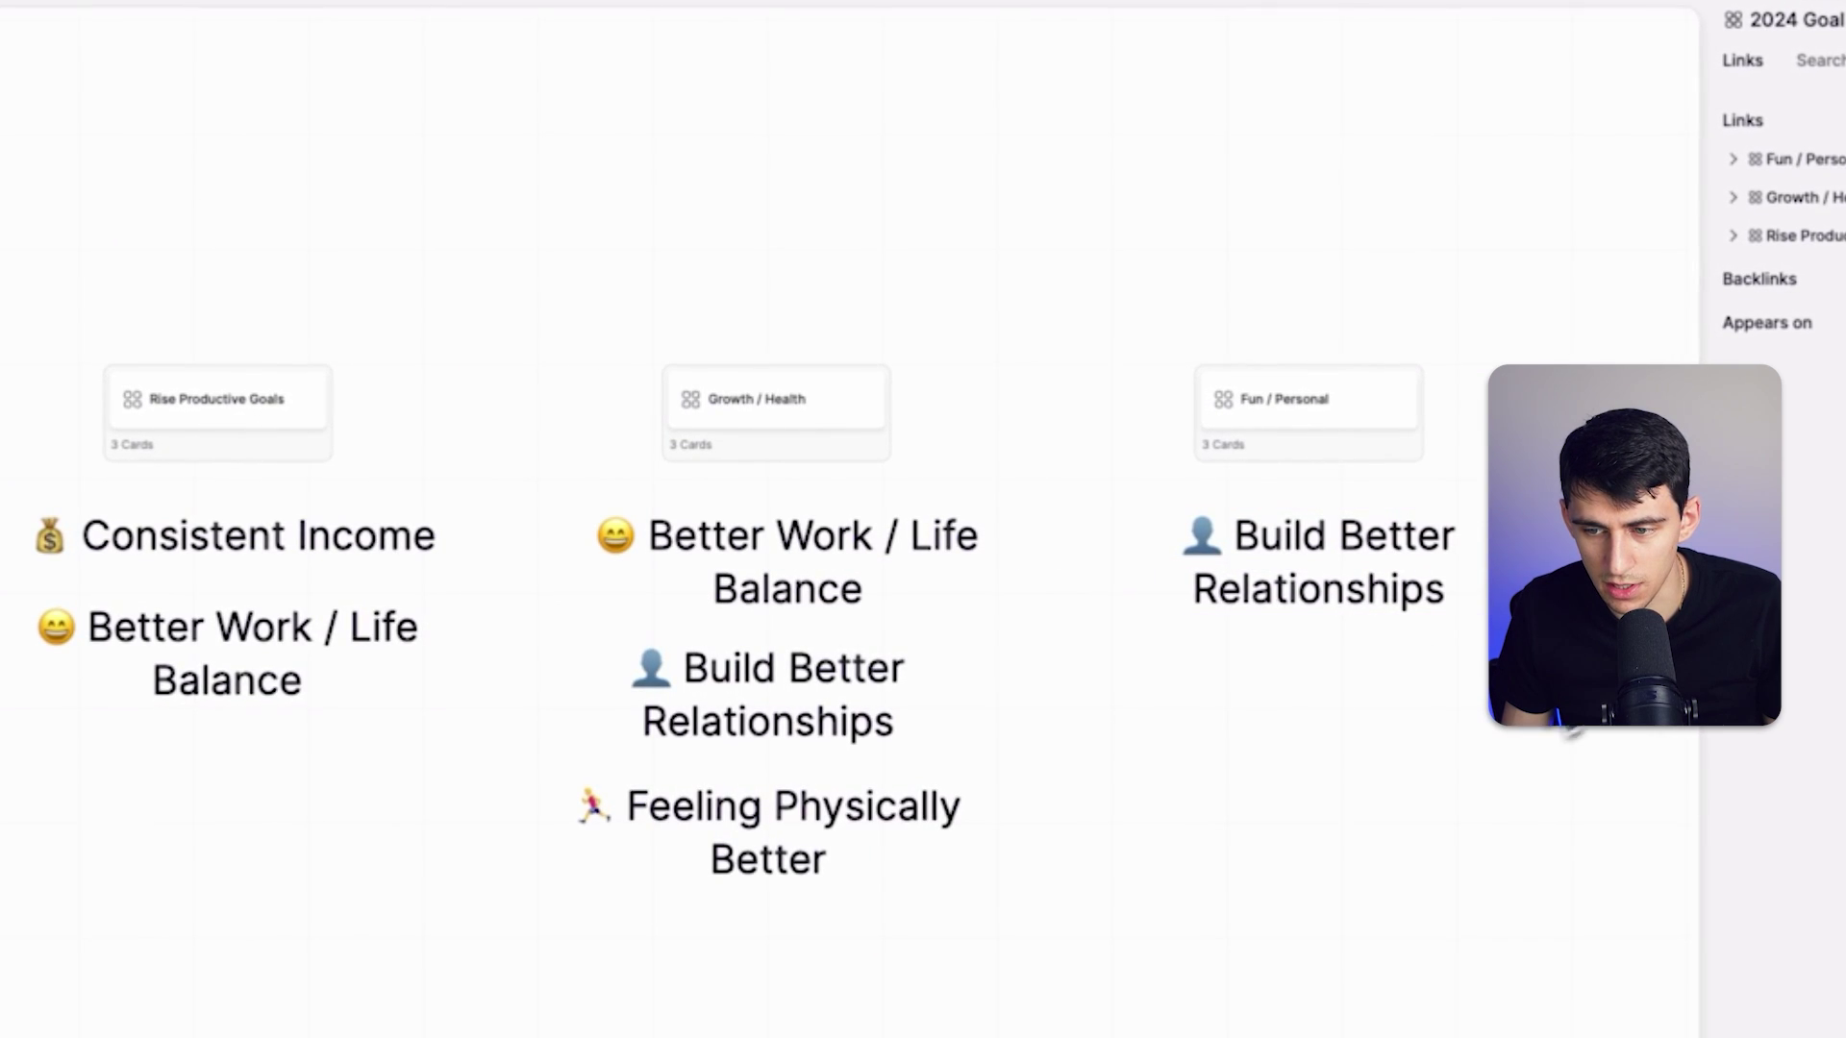
left_click_drag(1567, 732, 1169, 757)
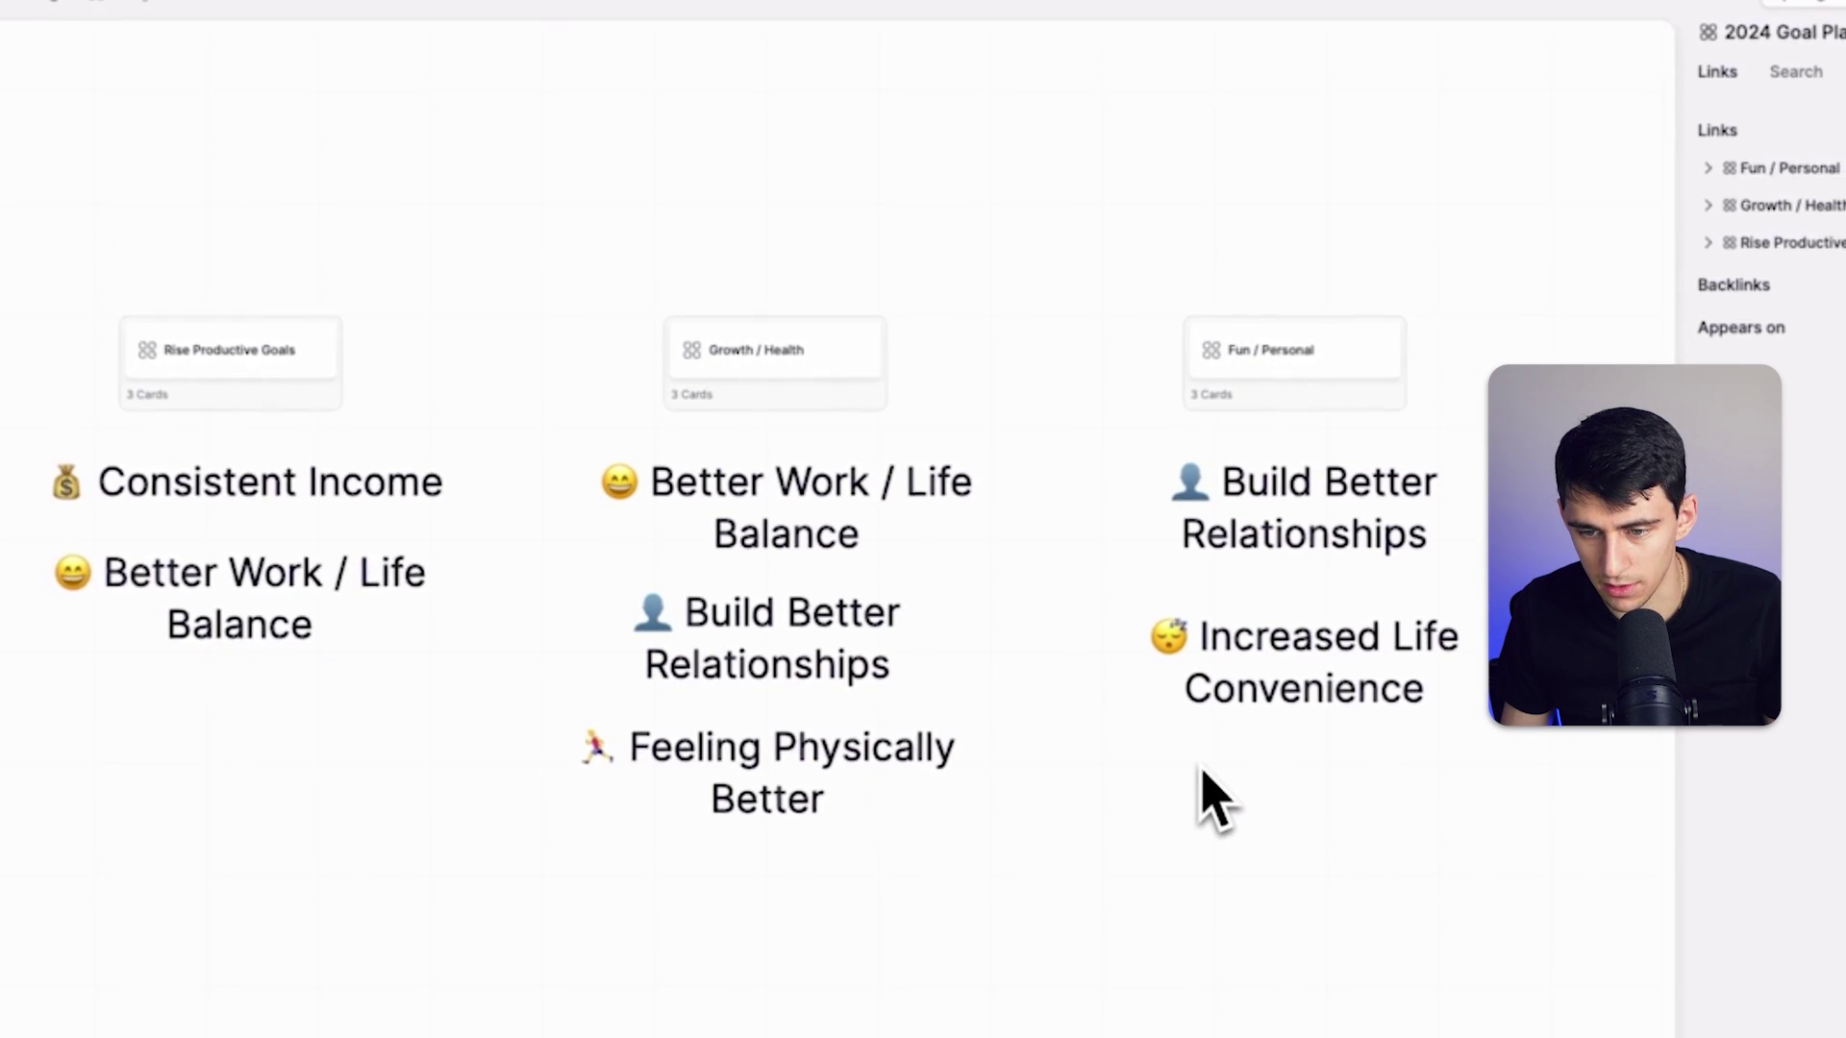
Move the stray Experiencing Life label beneath Increased Life Convenience in the Fun / Personal column.
scroll(1202, 769, "down", 5)
scroll(1135, 711, "up", 5)
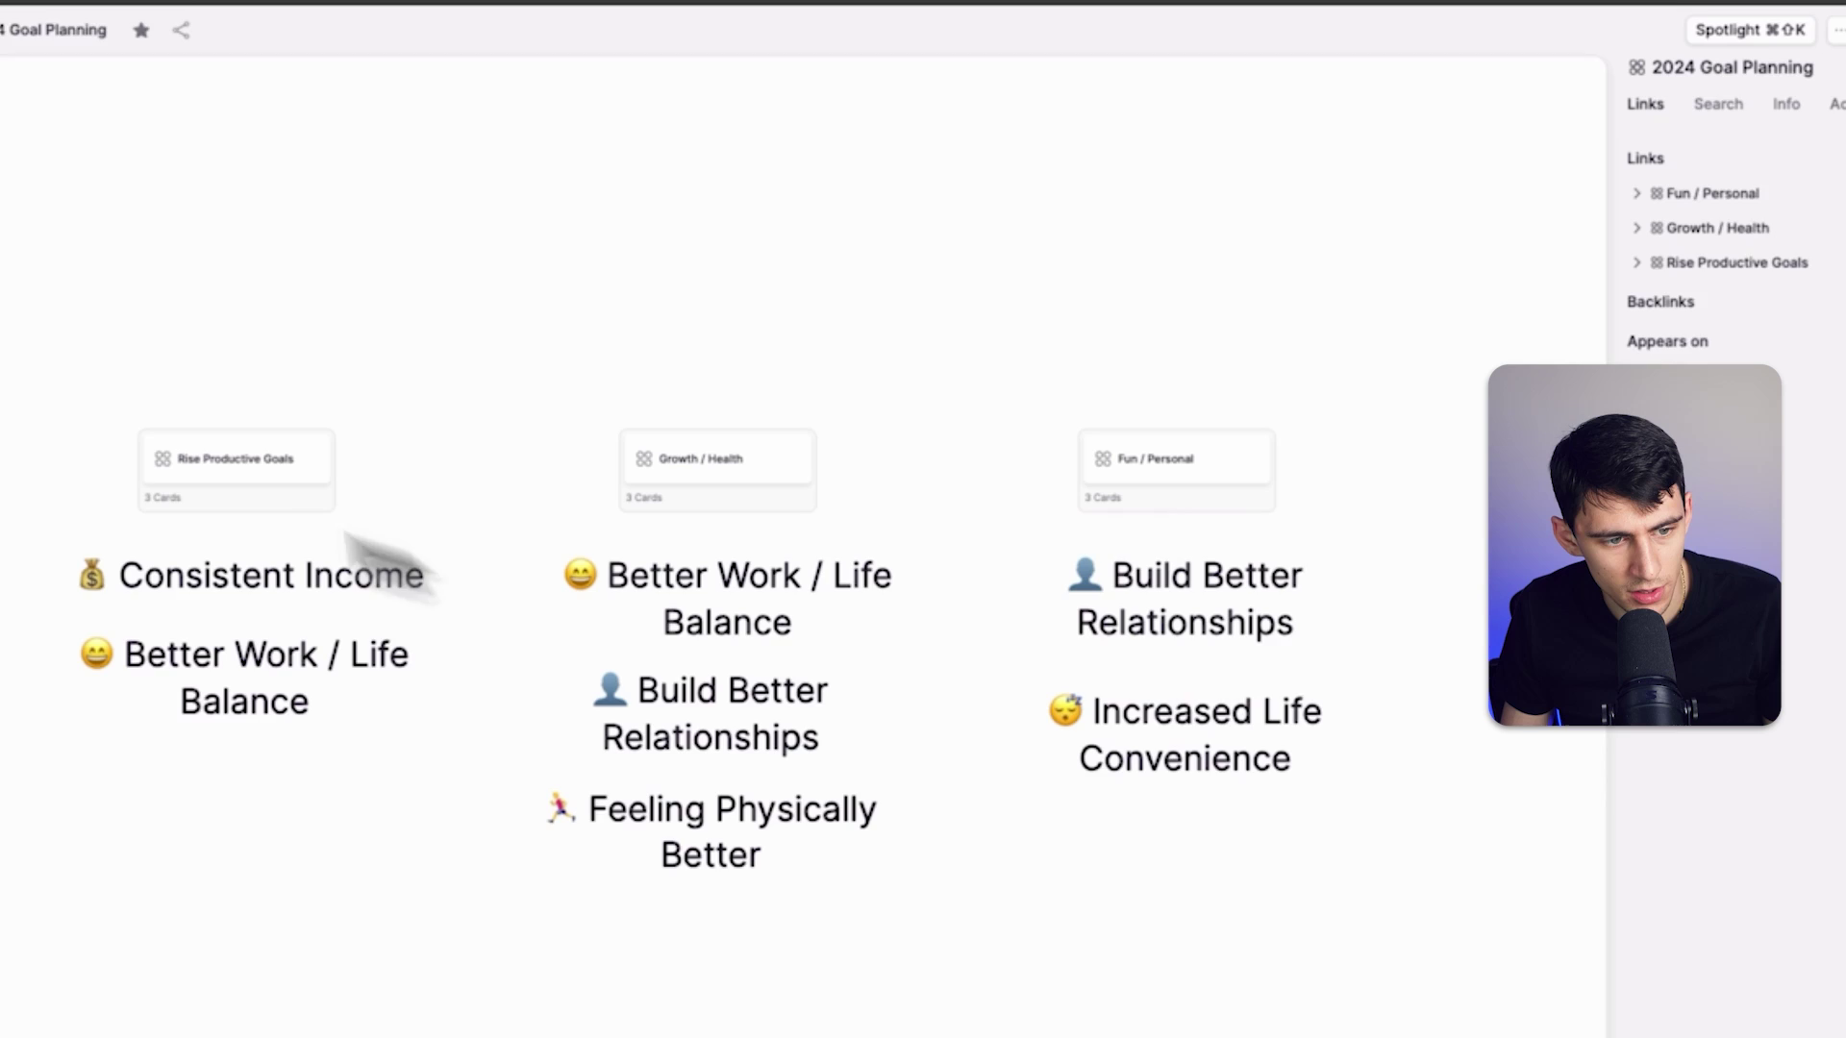
scroll(1164, 553, "down", 3)
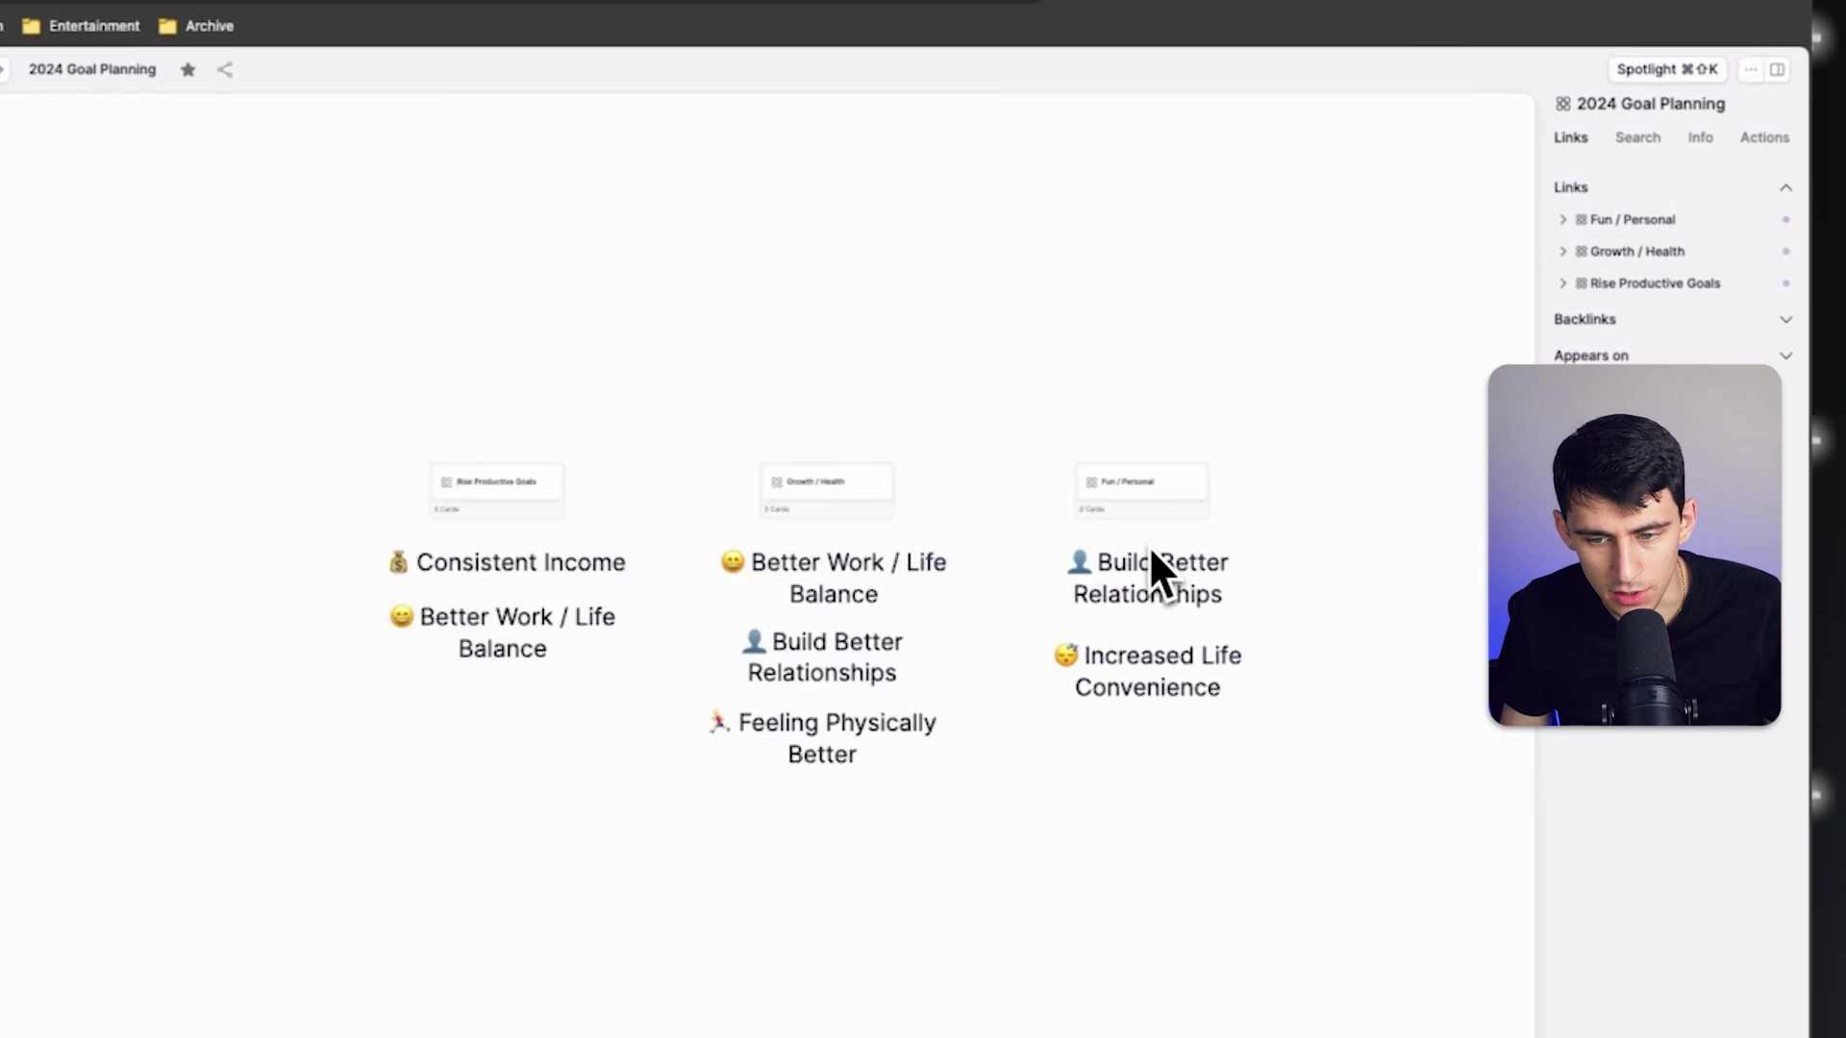
scroll(1144, 548, "down", 2)
scroll(1131, 558, "up", 5)
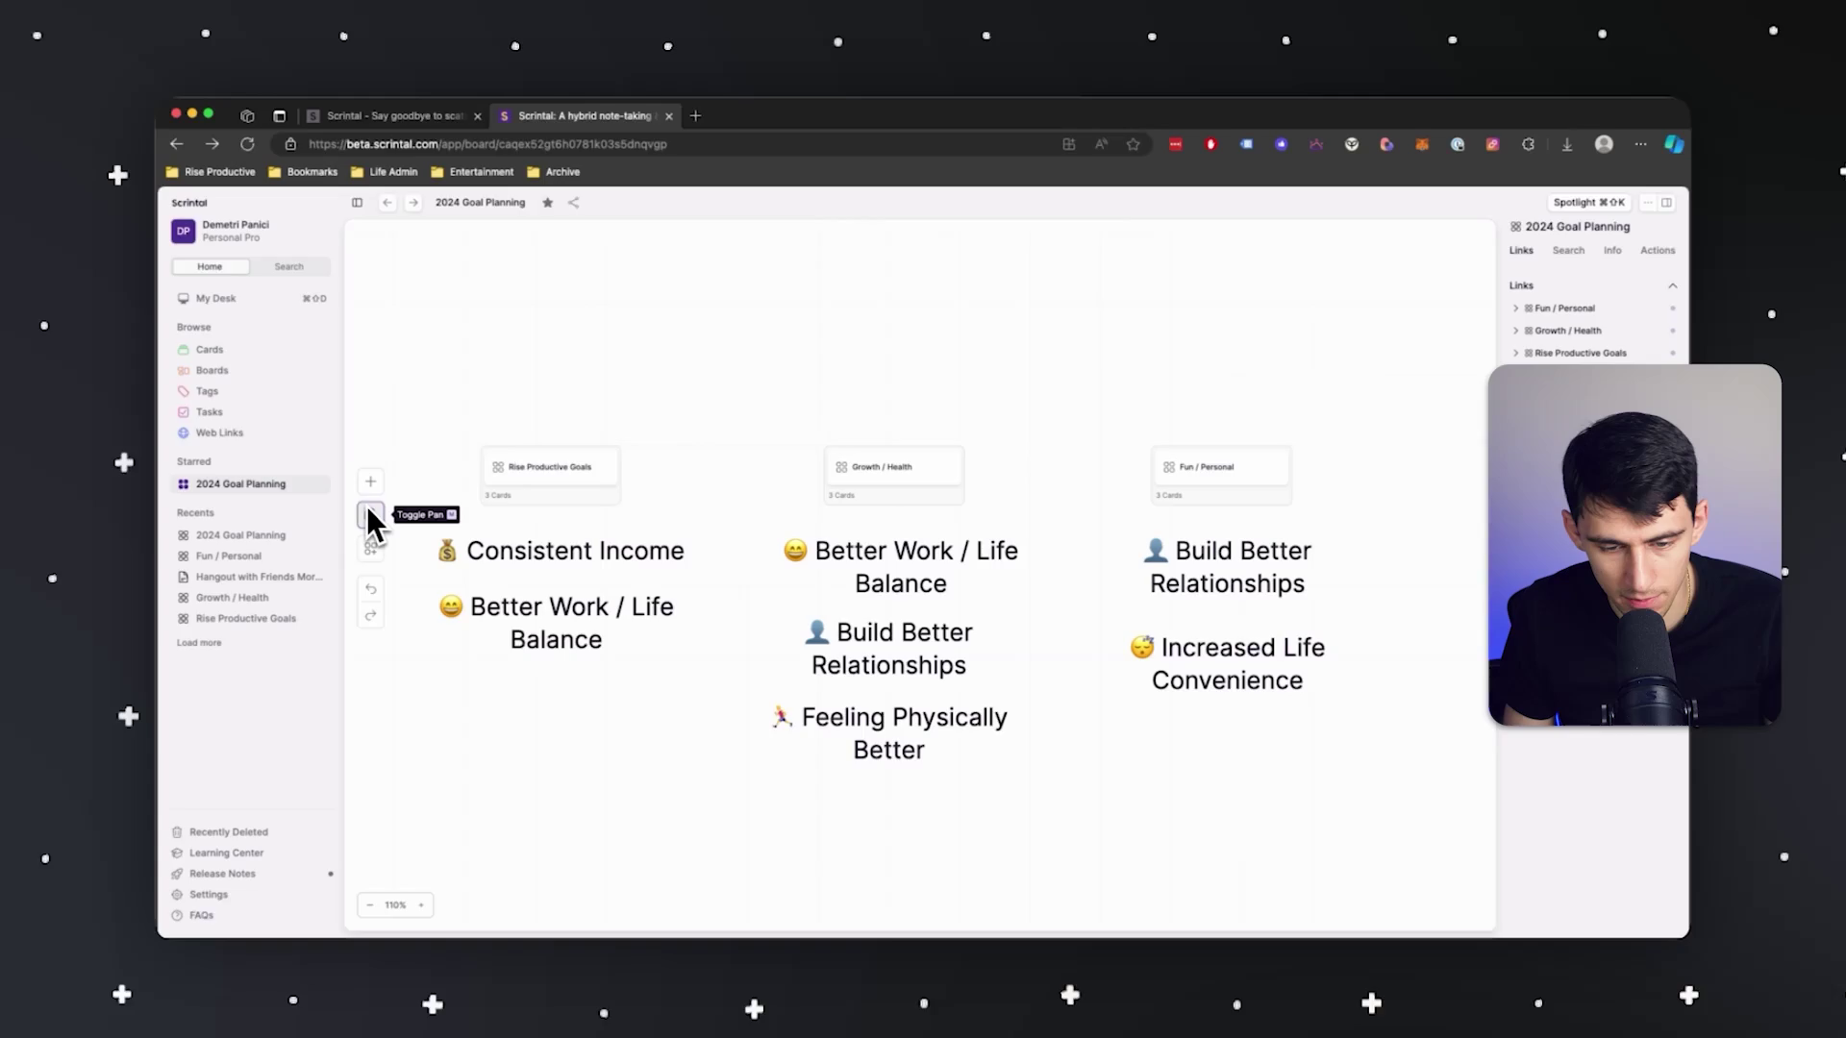
left_click(193, 514)
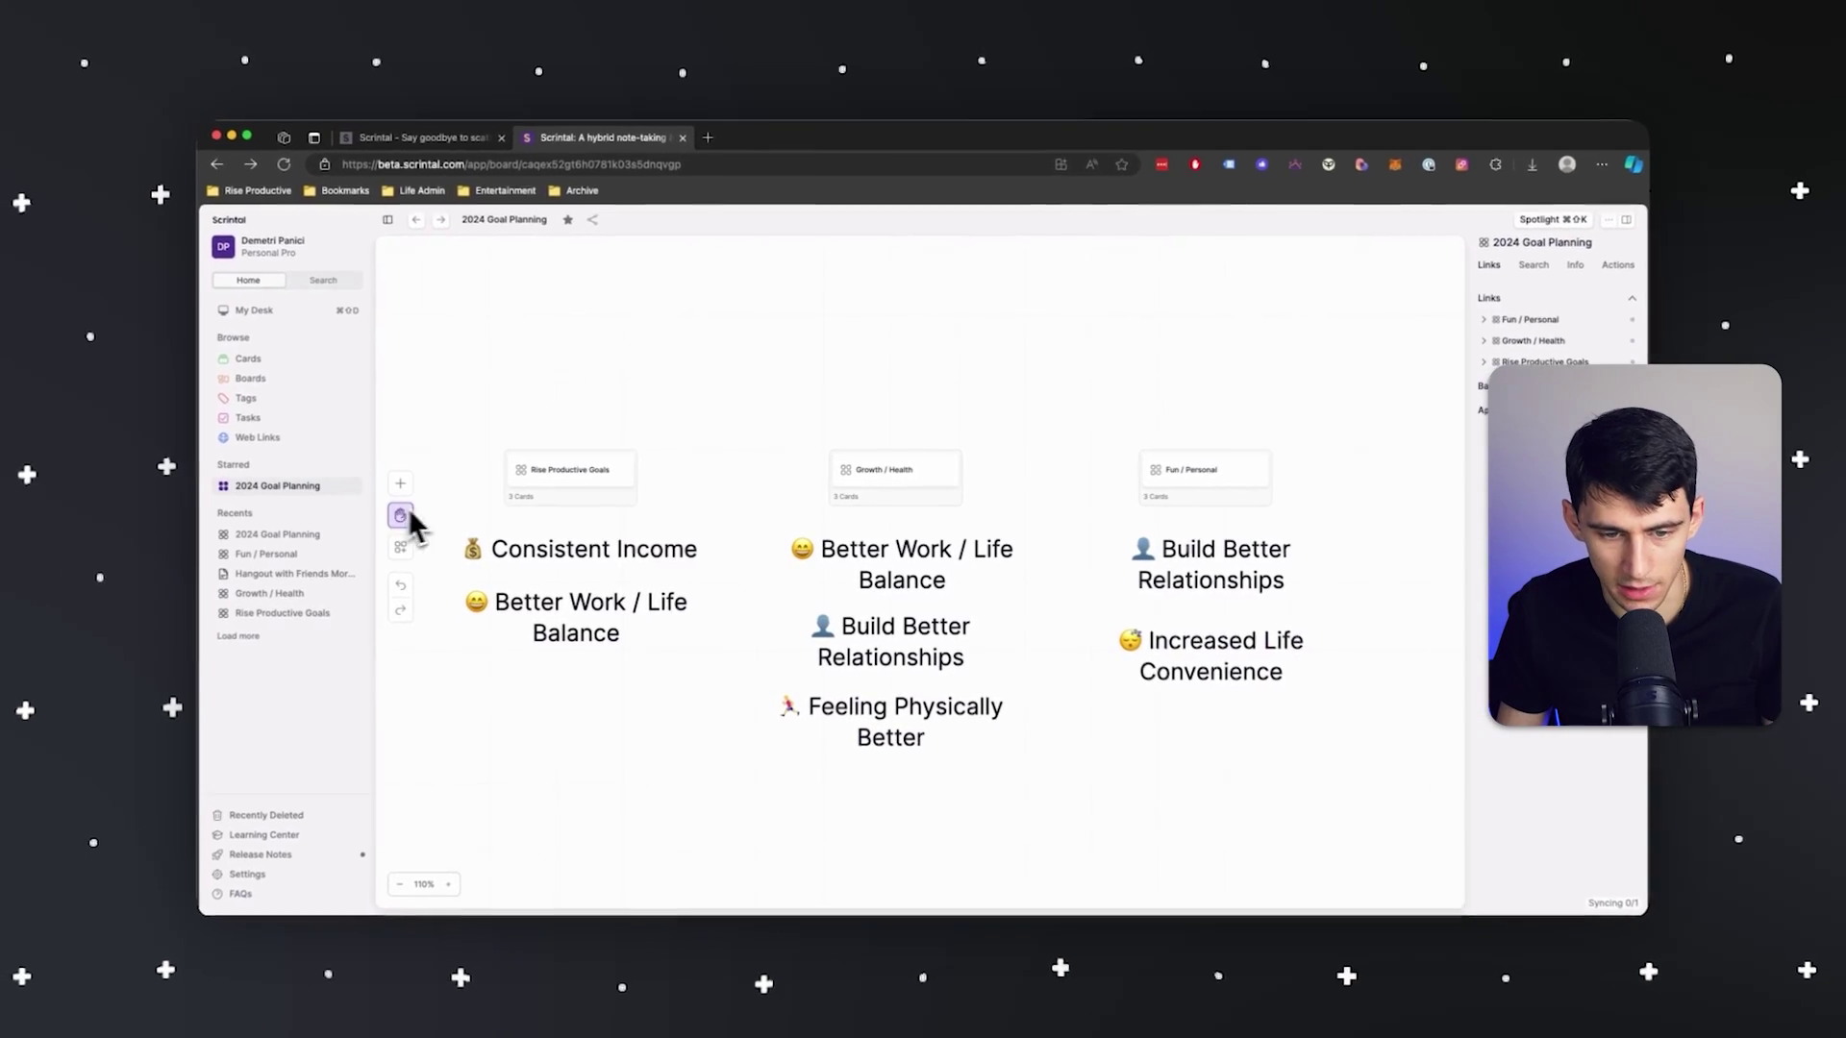
left_click_drag(1002, 736, 762, 703)
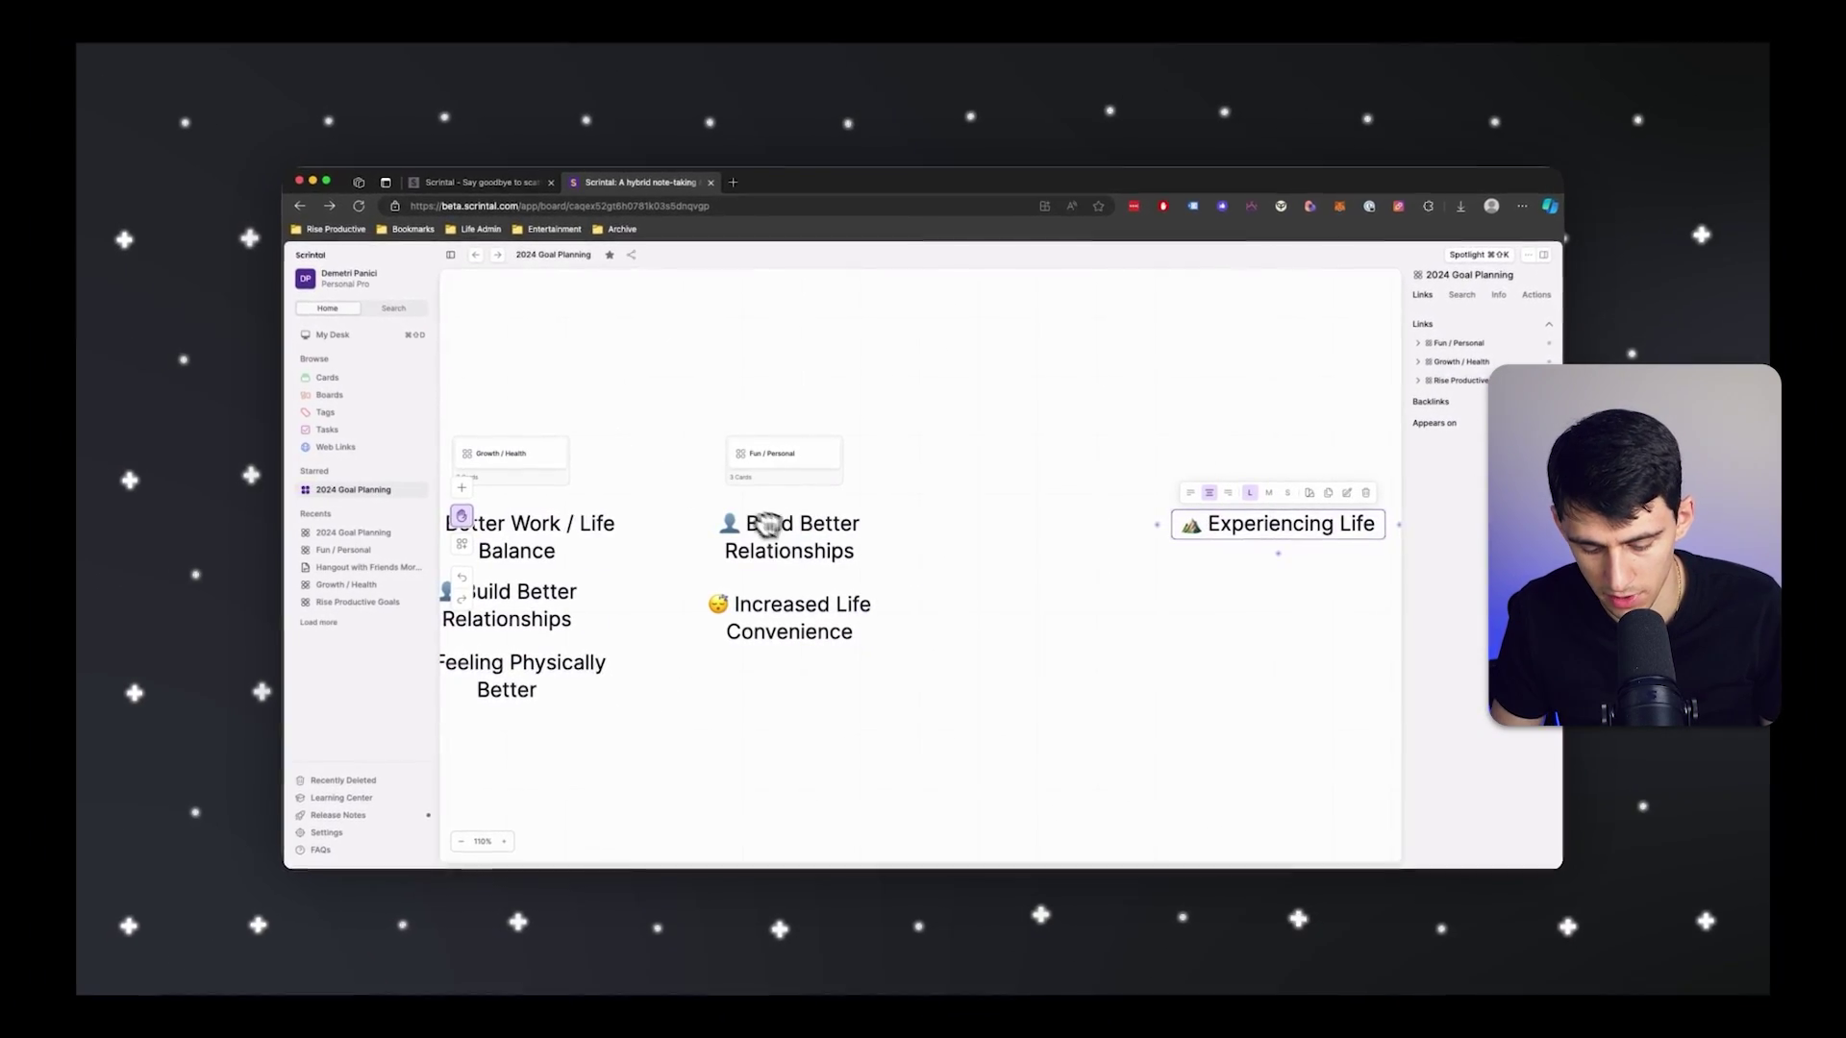
left_click_drag(1262, 532, 779, 713)
left_click_drag(640, 618, 1067, 628)
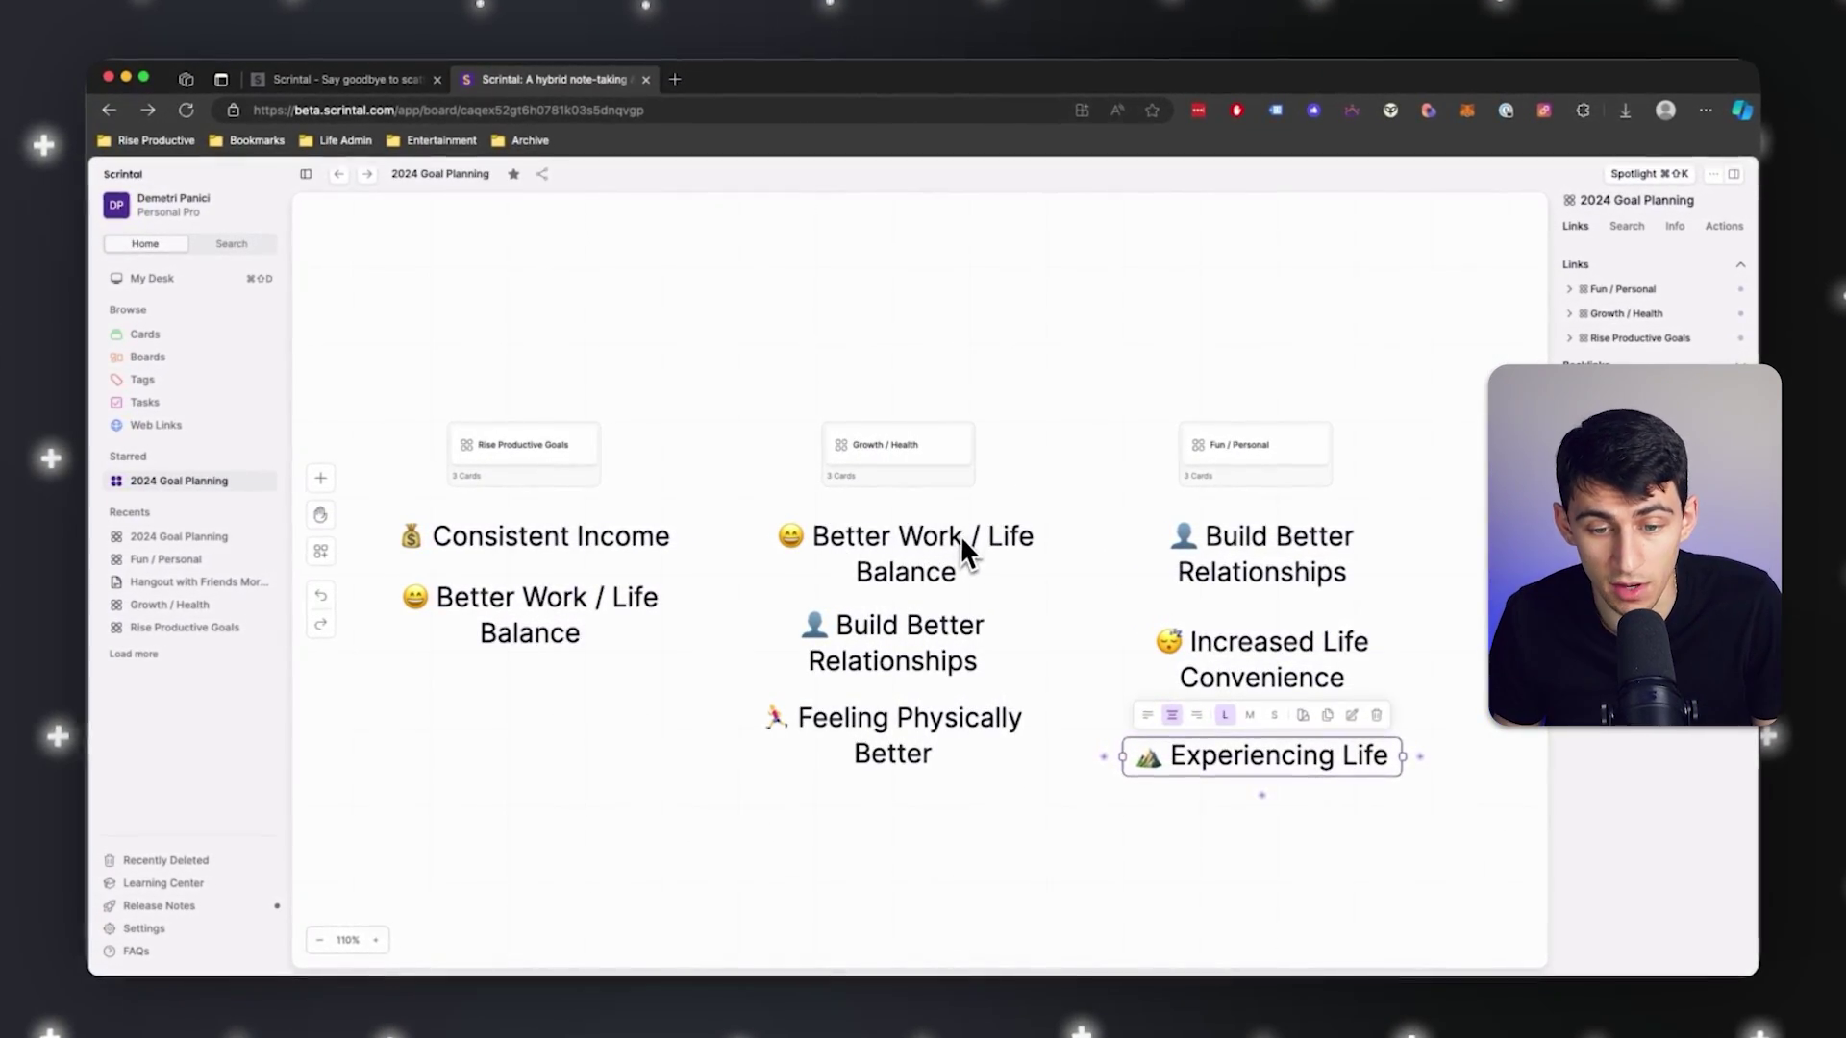
left_click(568, 535)
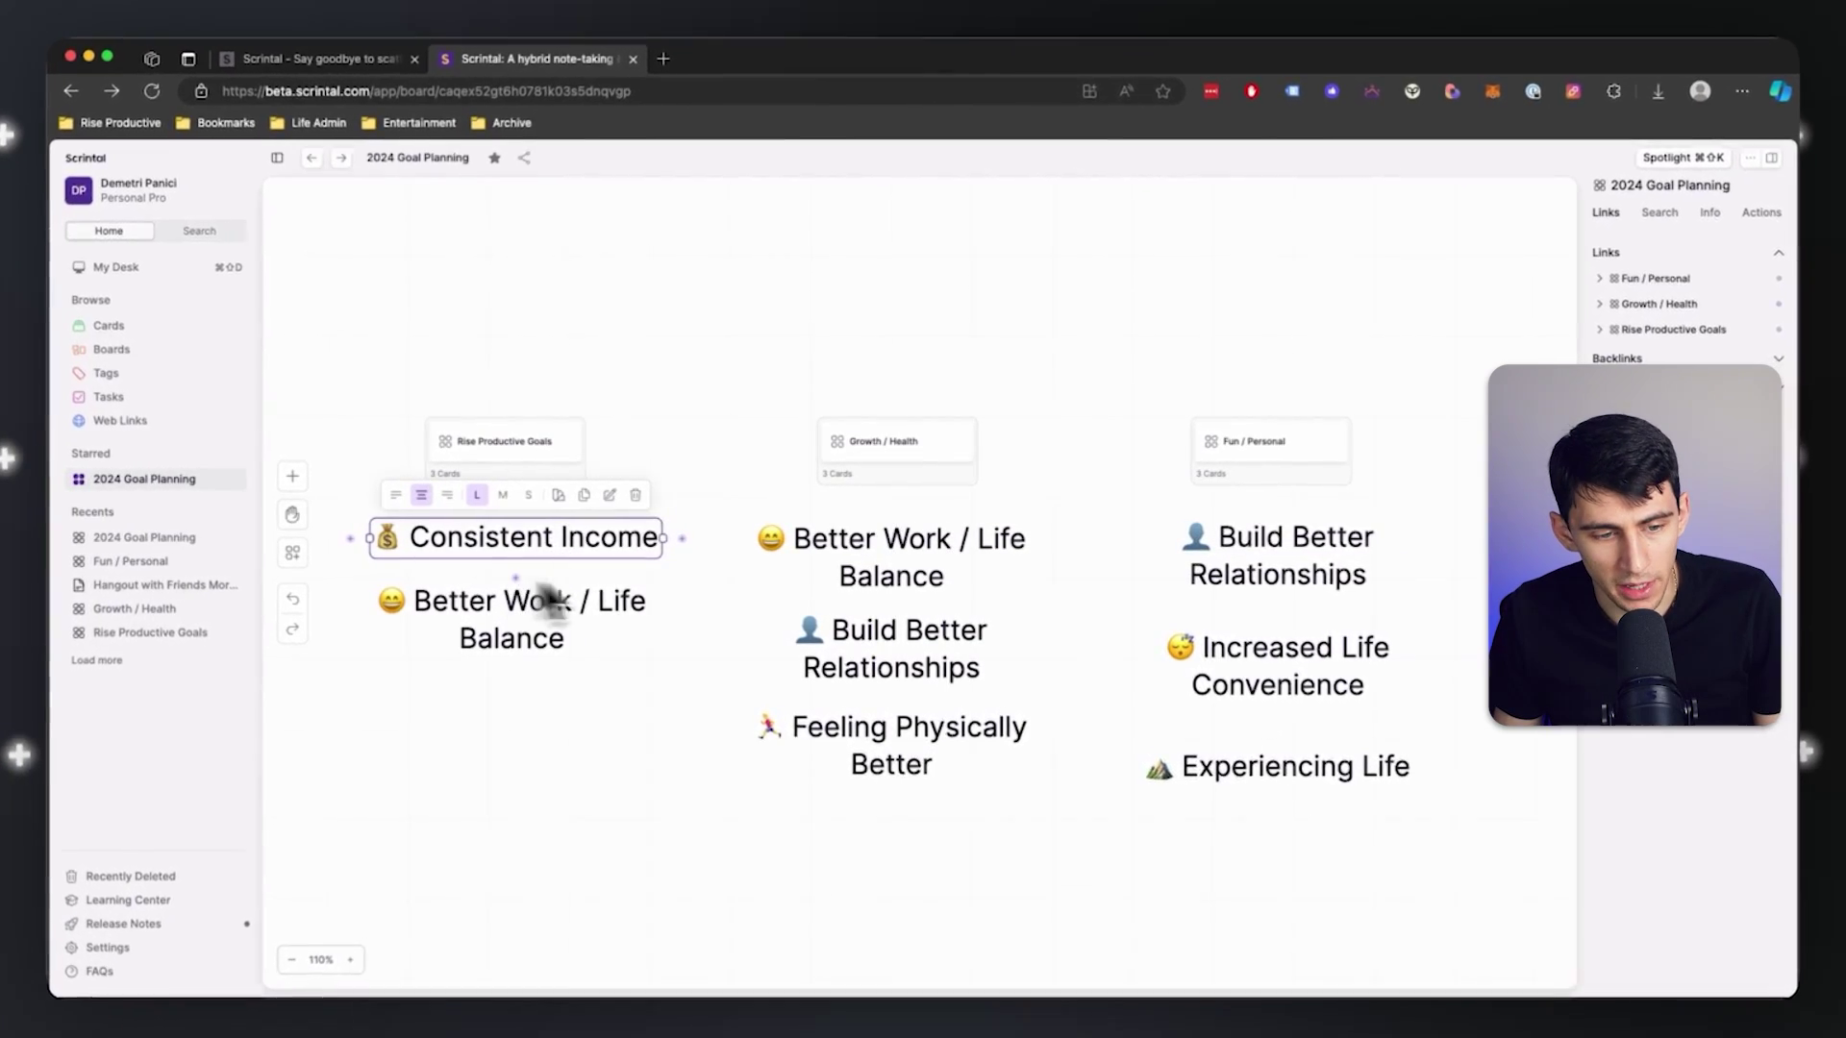
left_click(534, 632, "shift")
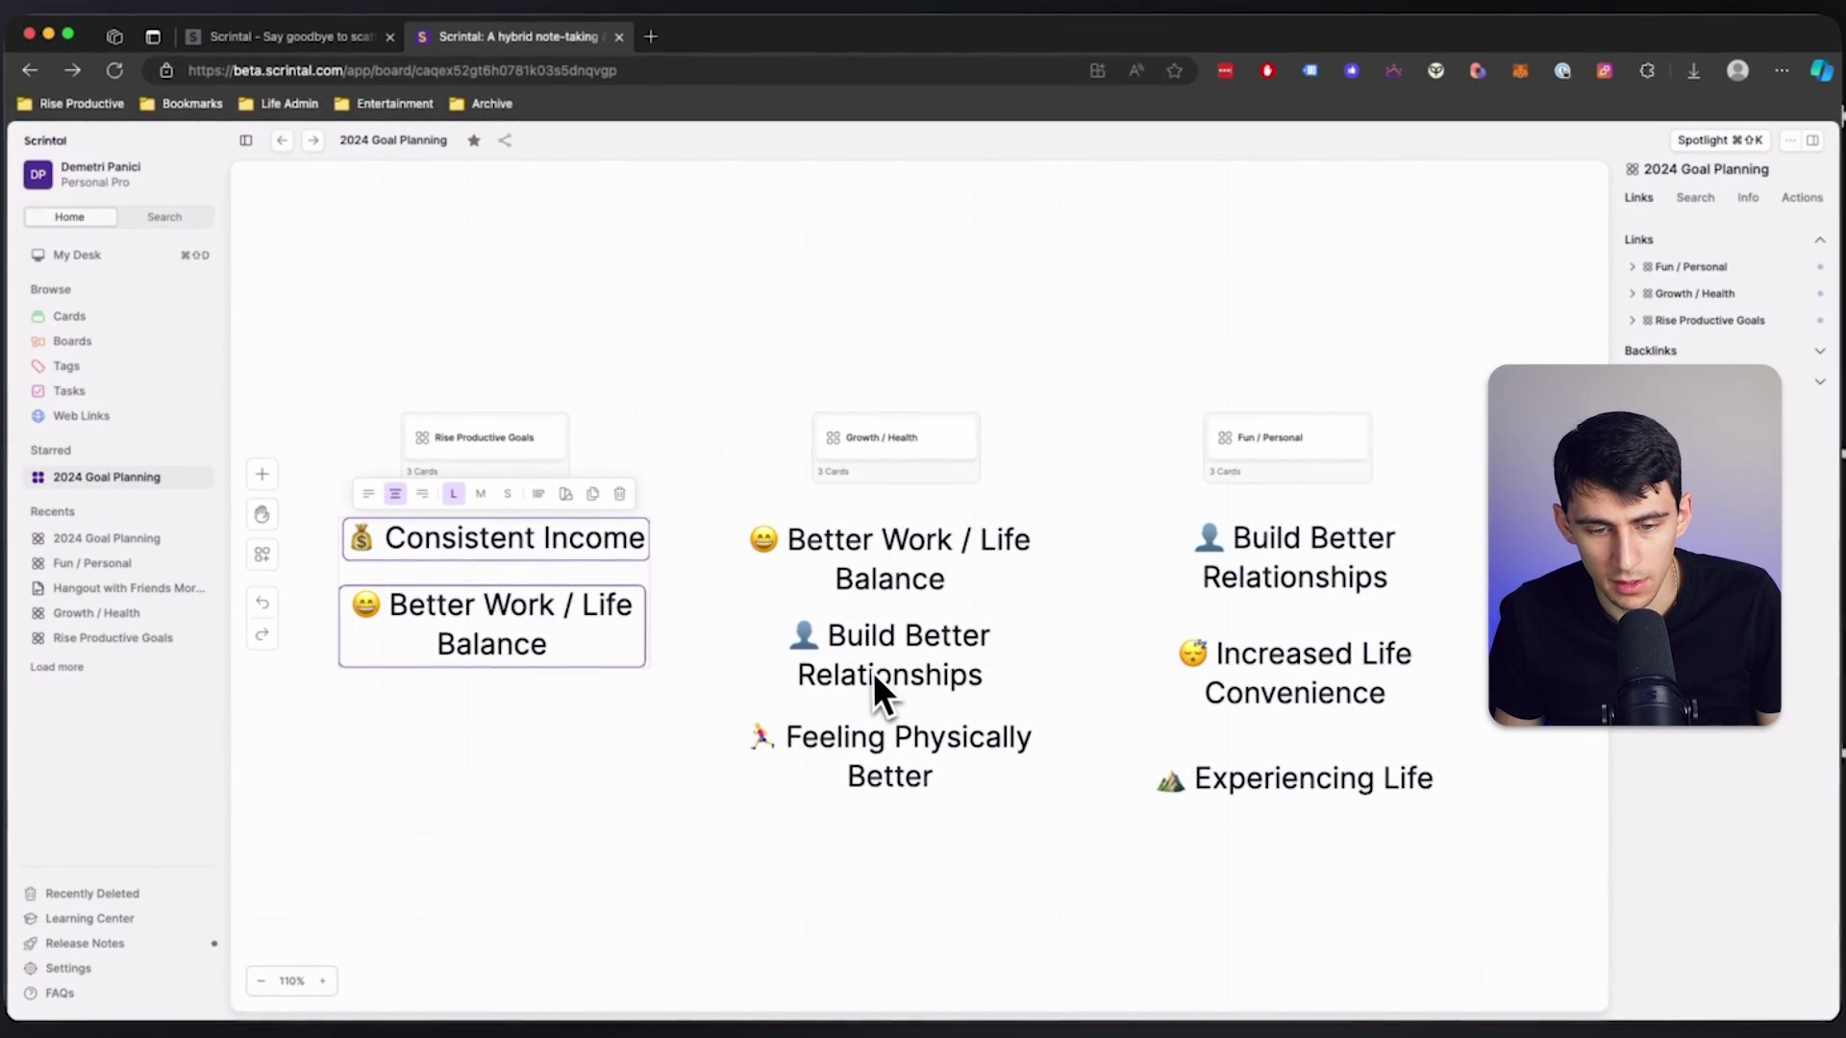
left_click(872, 672, "shift")
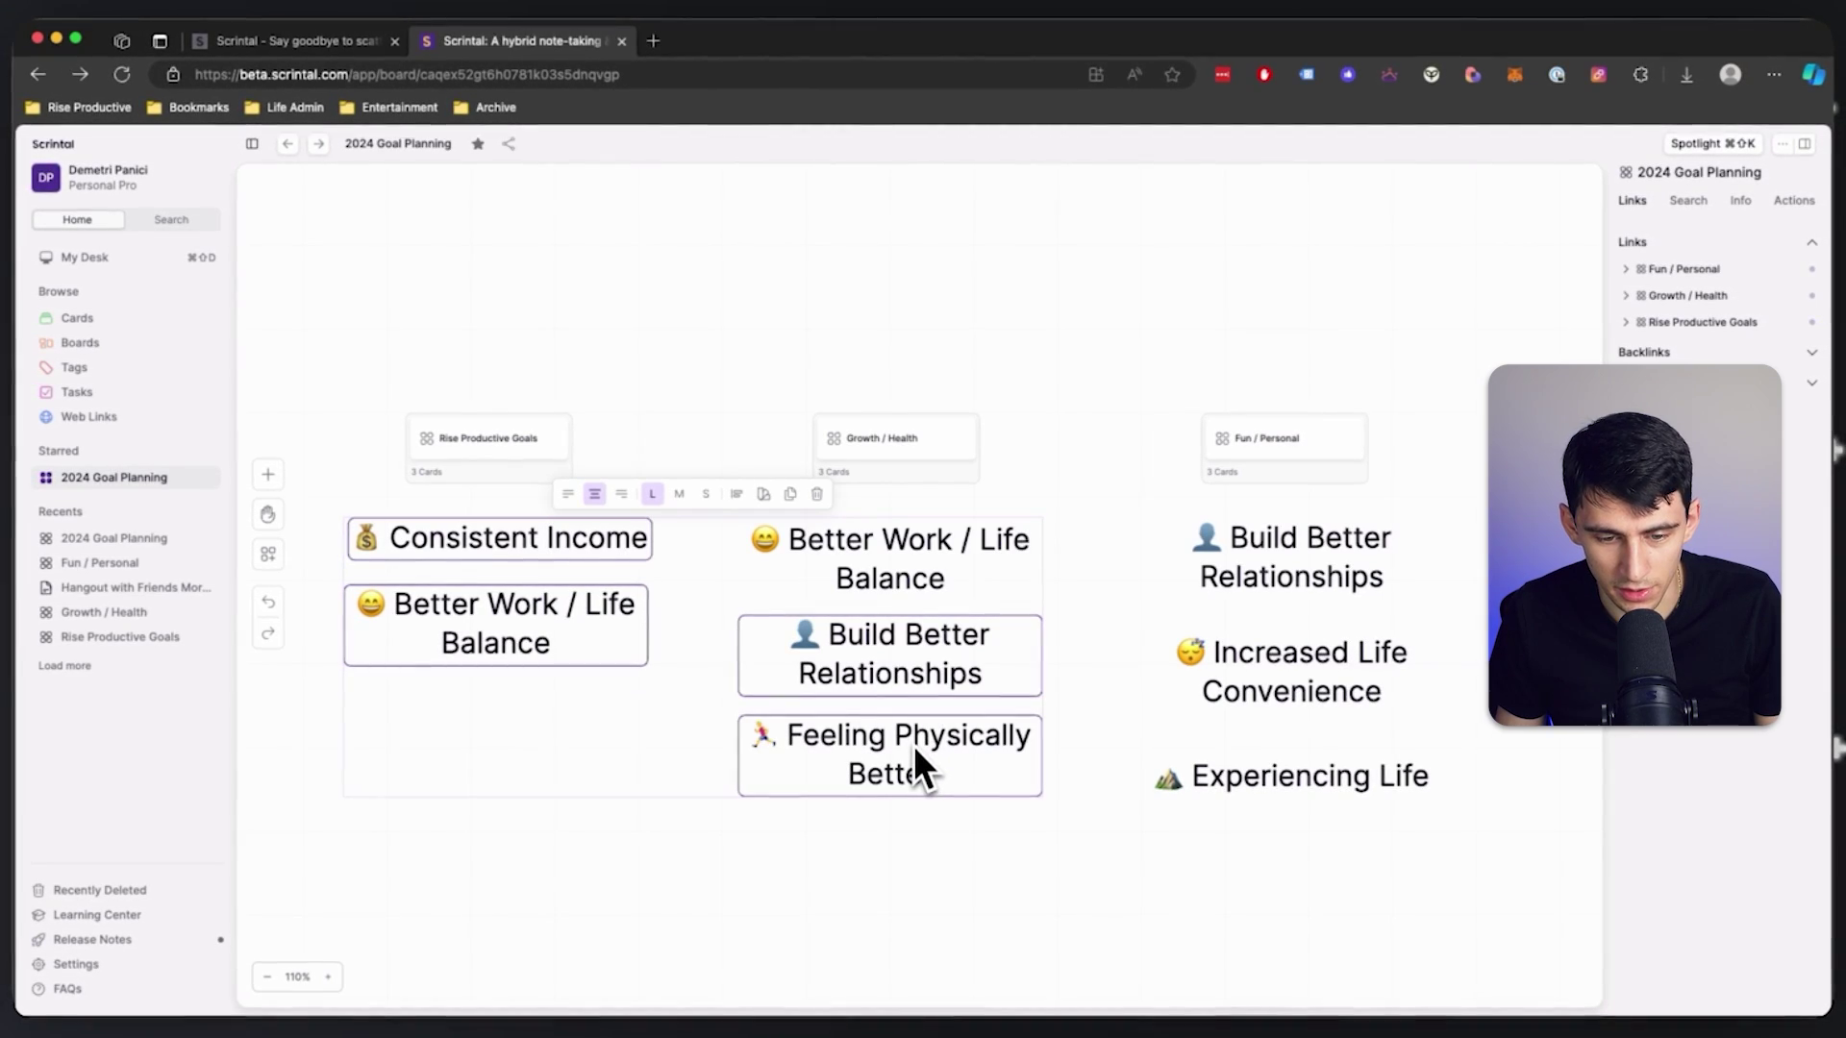
left_click(1338, 781, "shift")
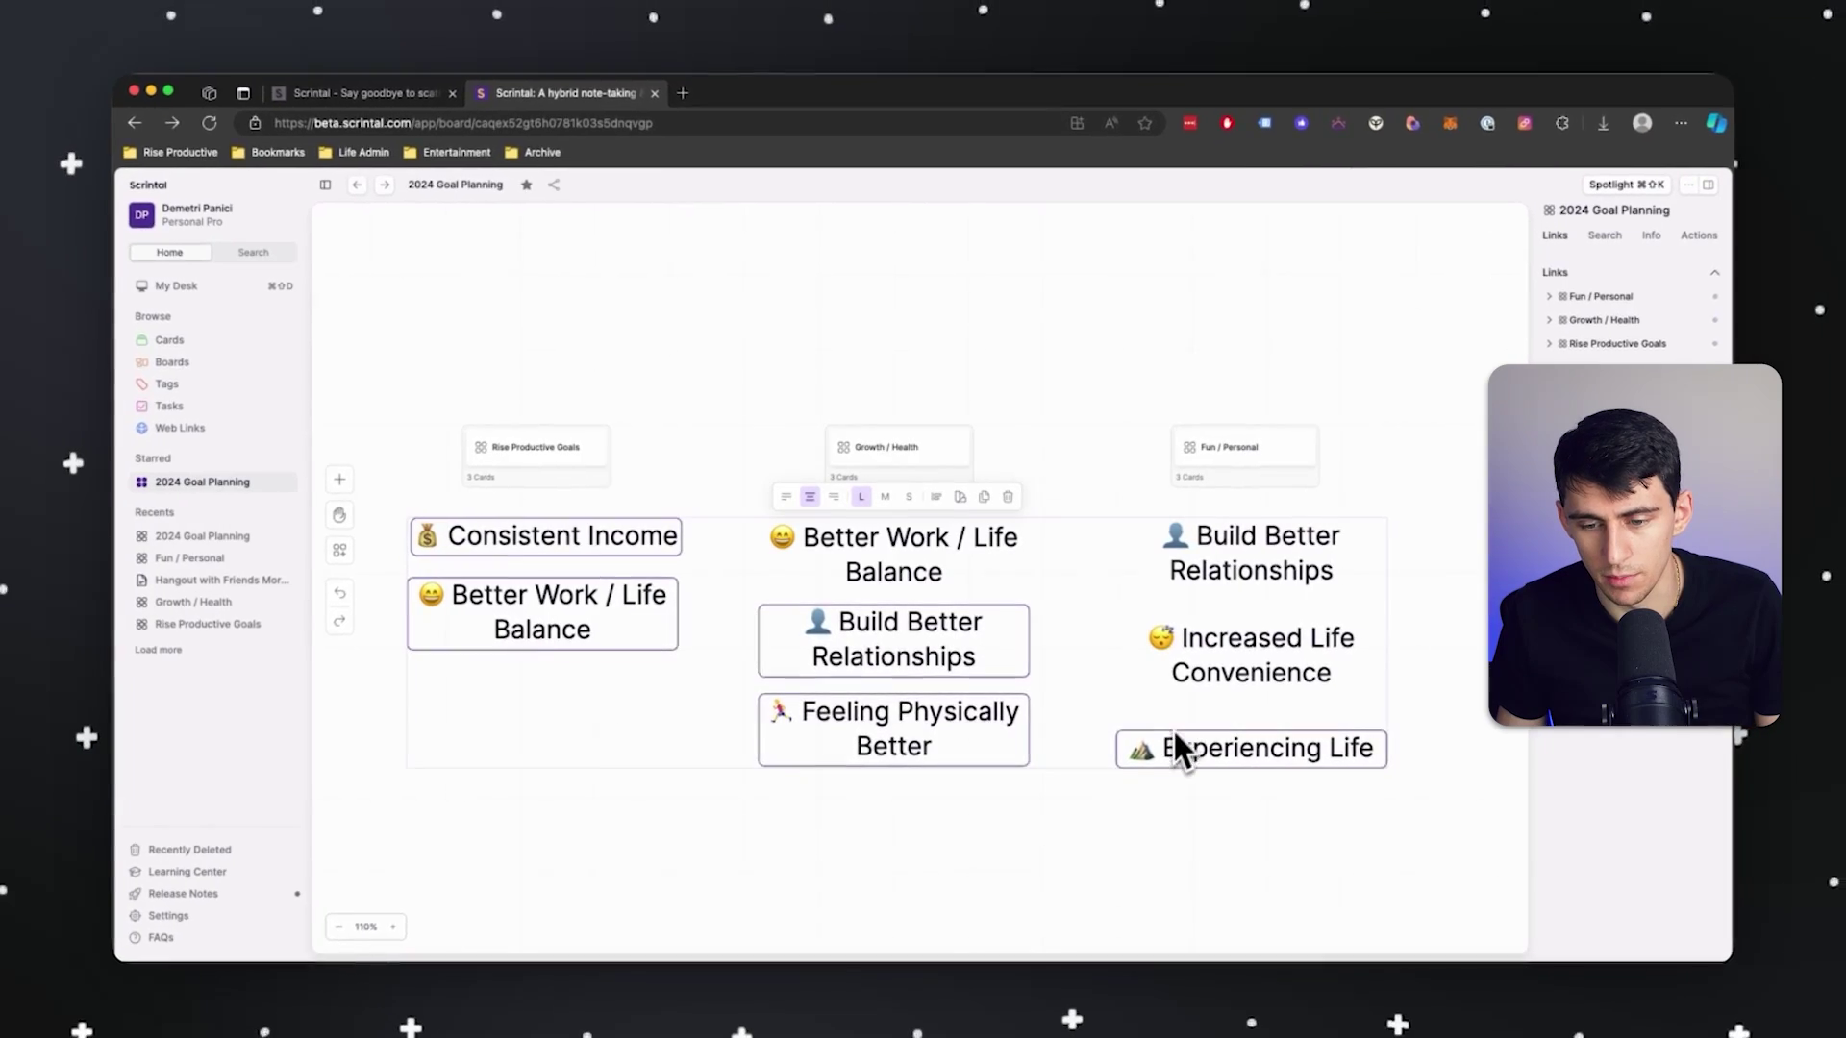
left_click(1190, 781)
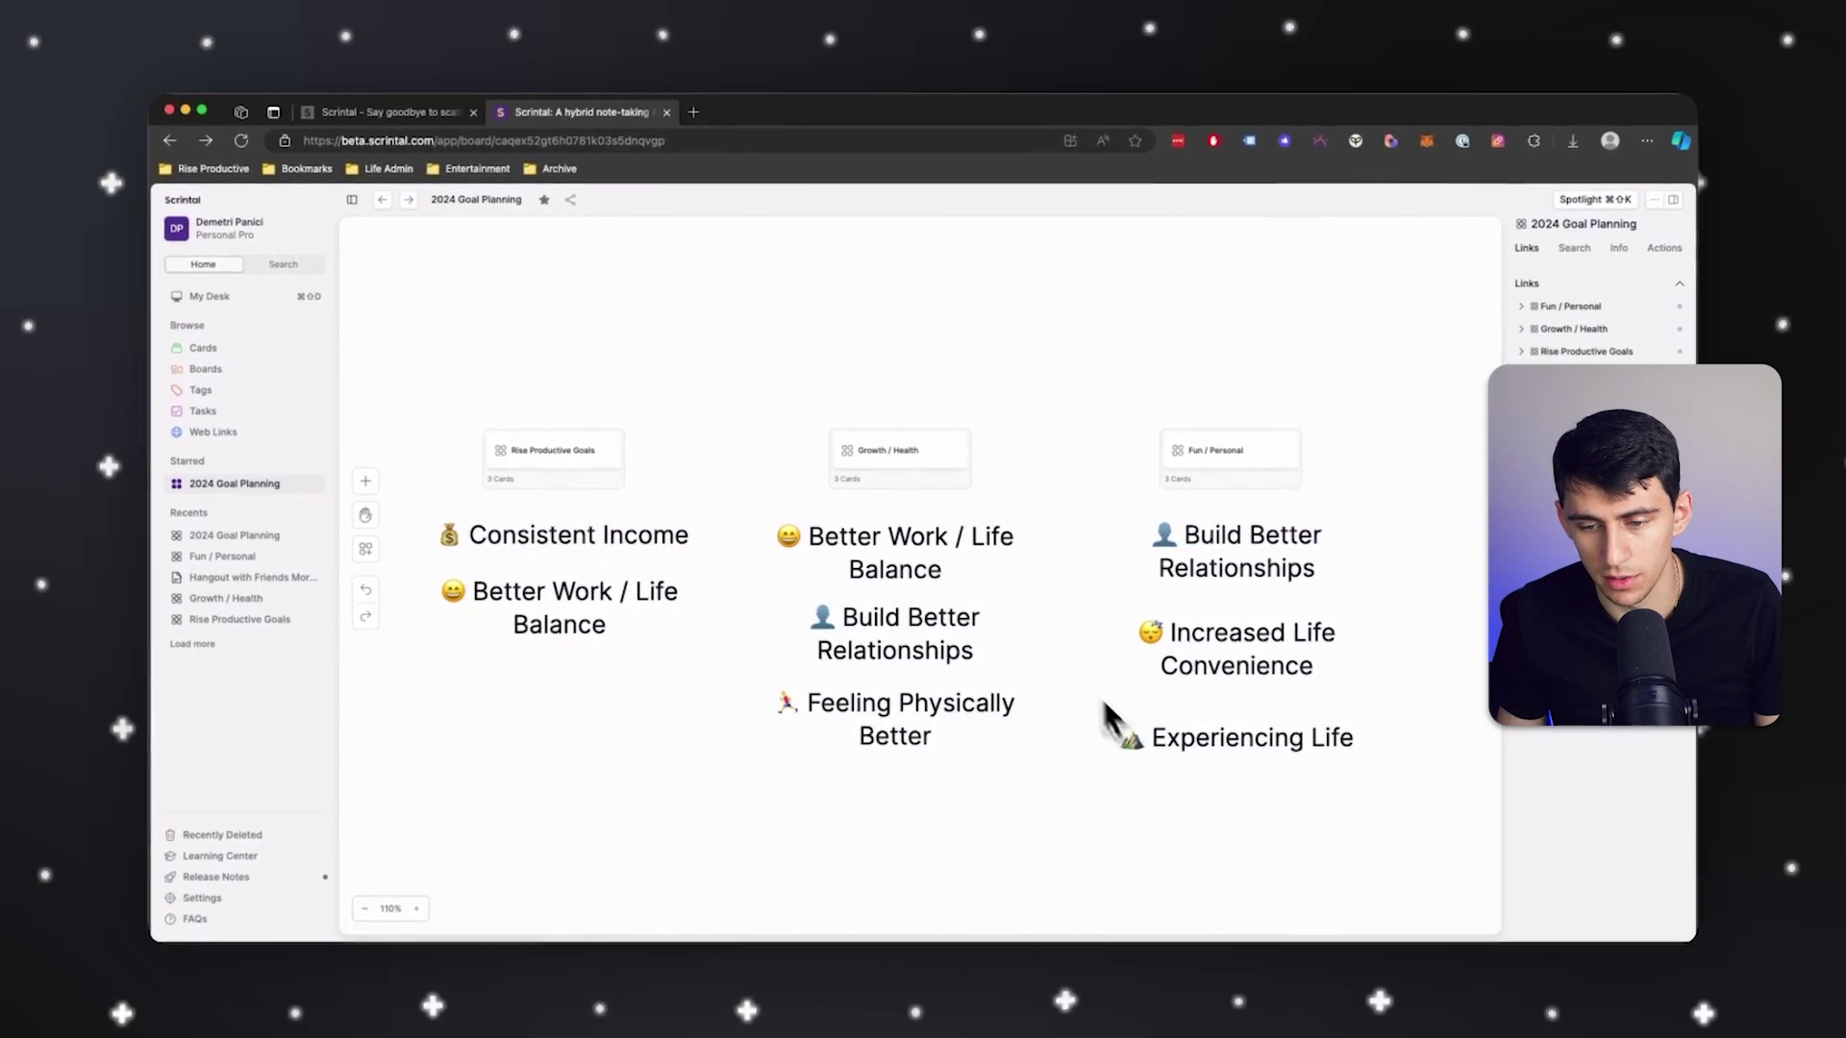
Replace the Experiencing Life text with the 😄 Better Work / Life Balance text copied from the Growth / Health column.
triple_click(893, 540)
key("super+c")
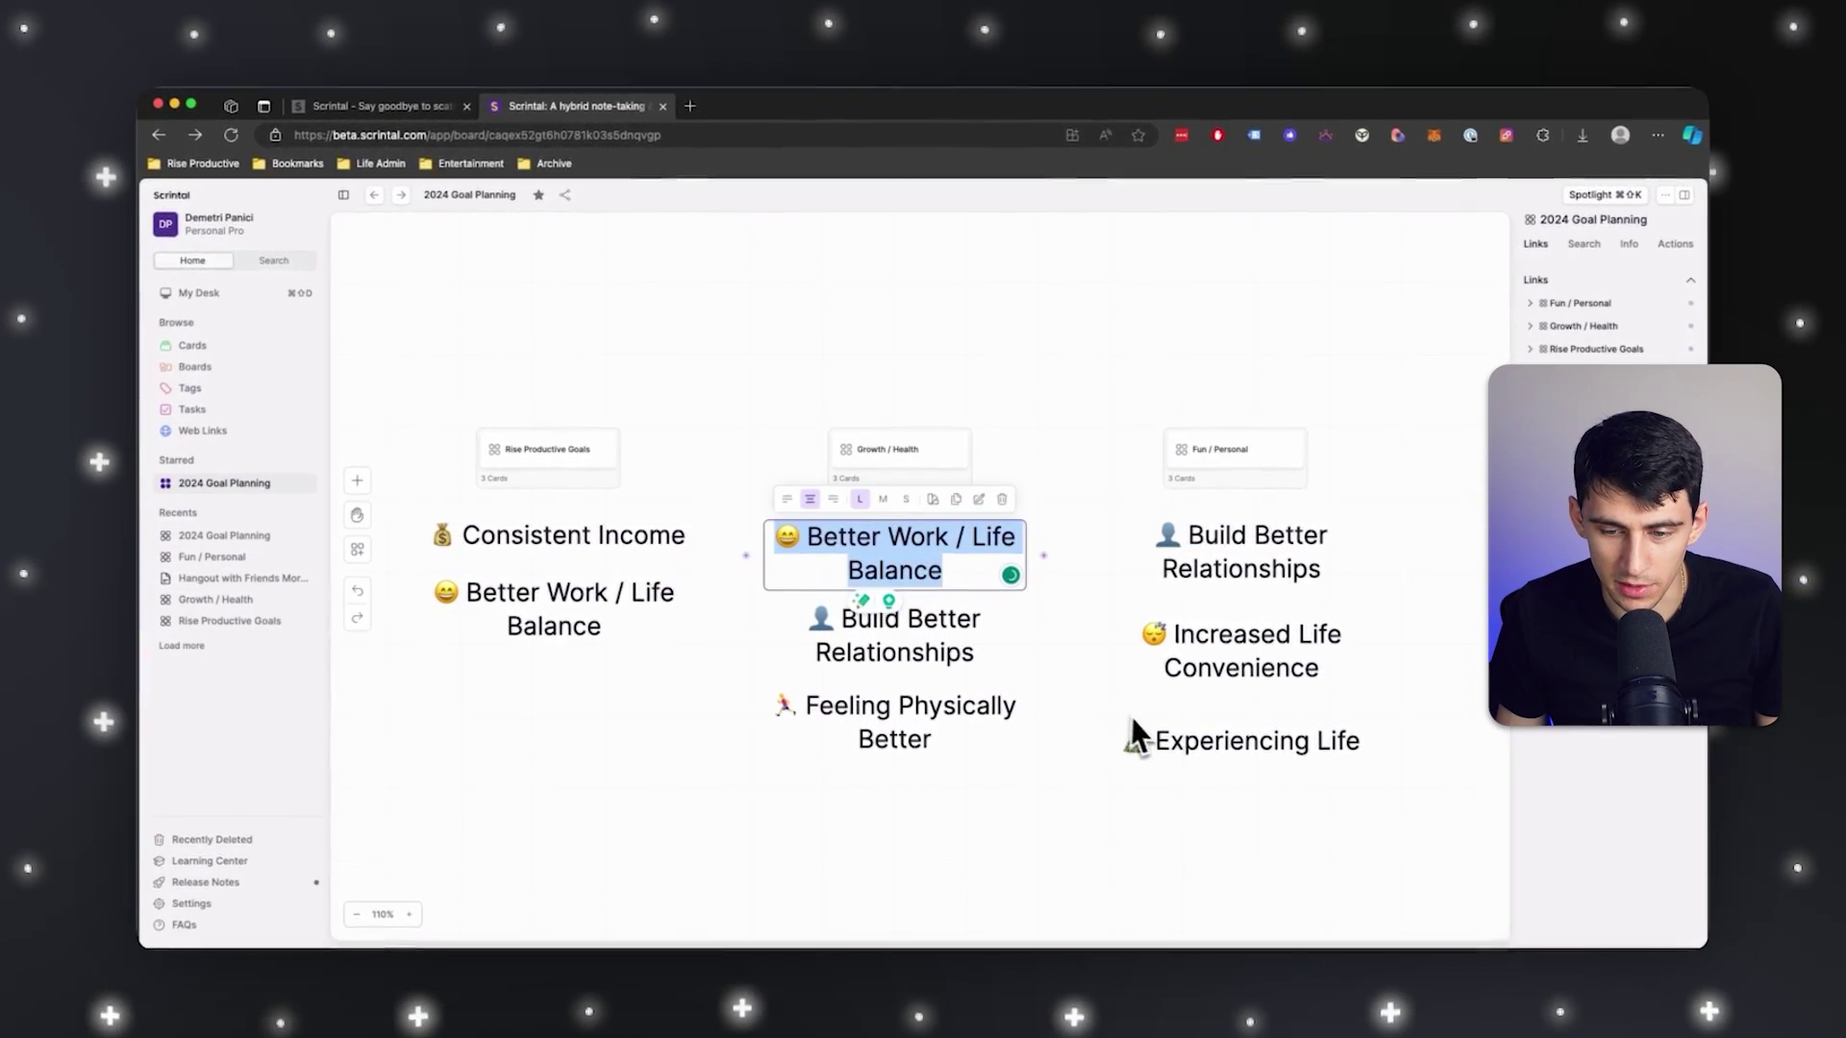
left_click(1191, 754)
triple_click(1201, 751)
key("super+v")
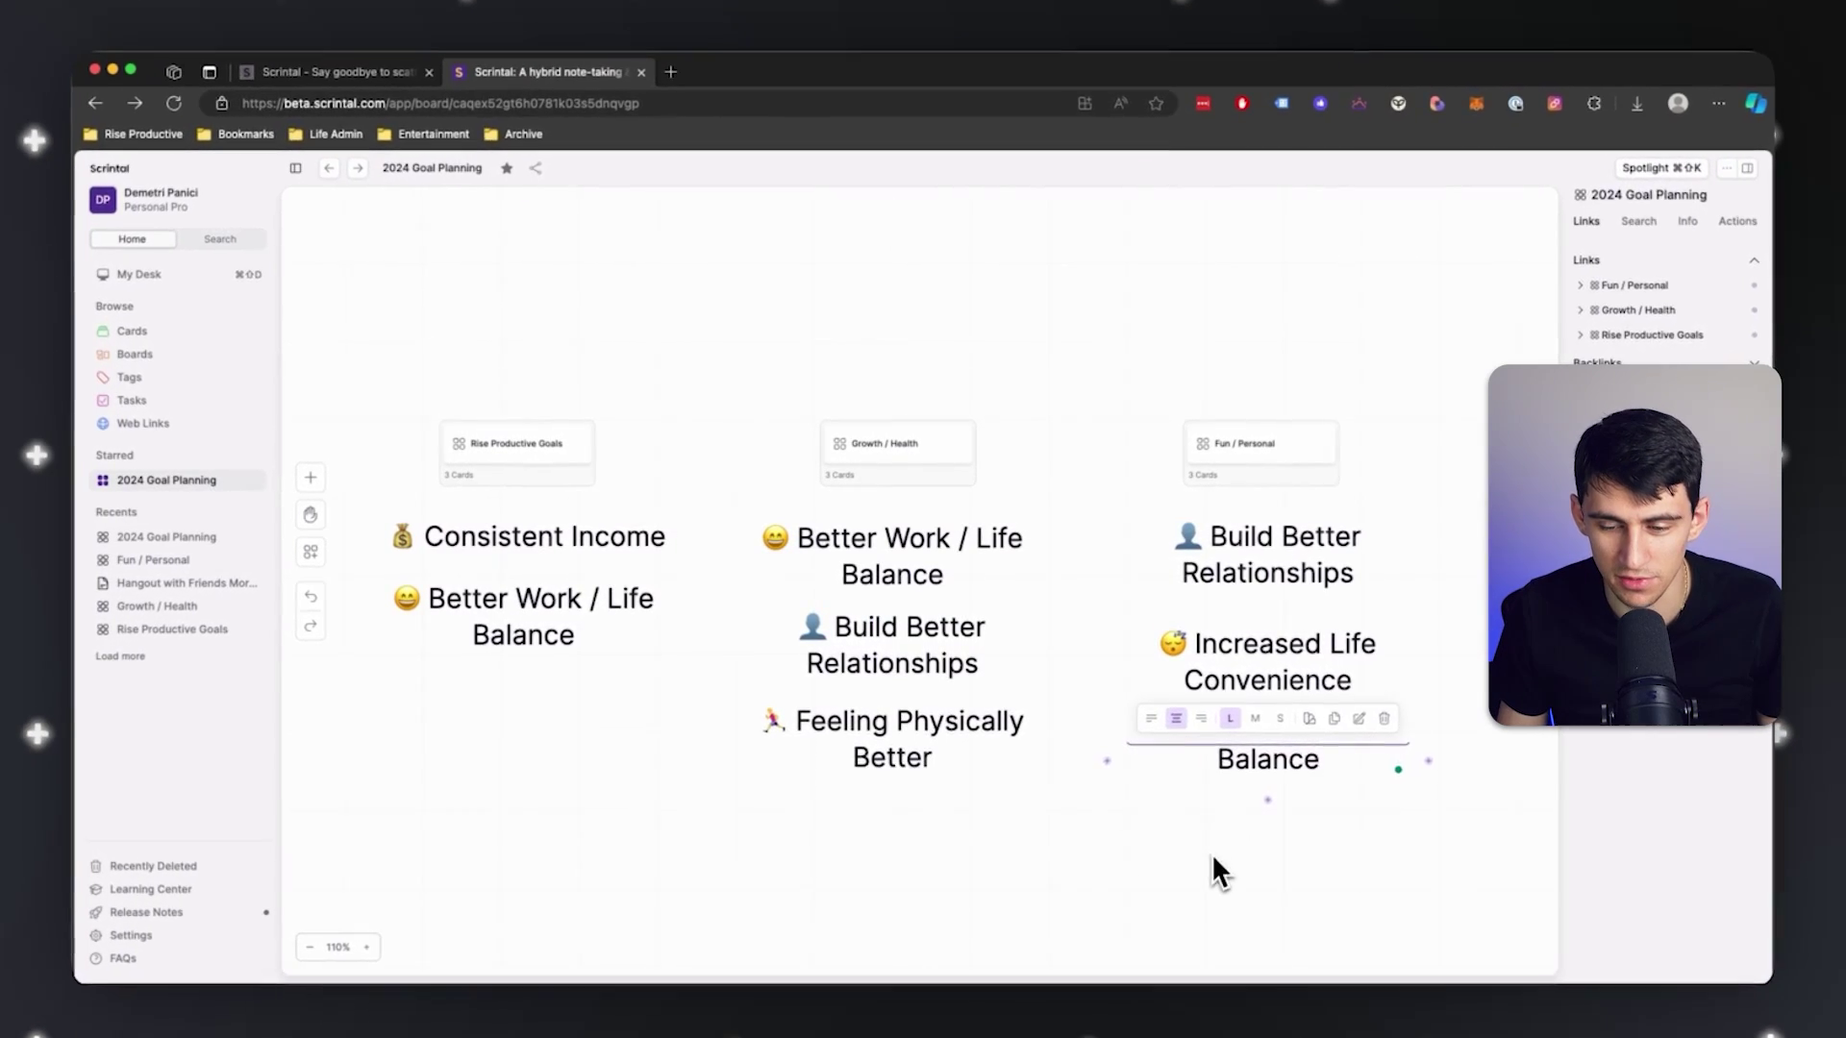
left_click(1218, 870)
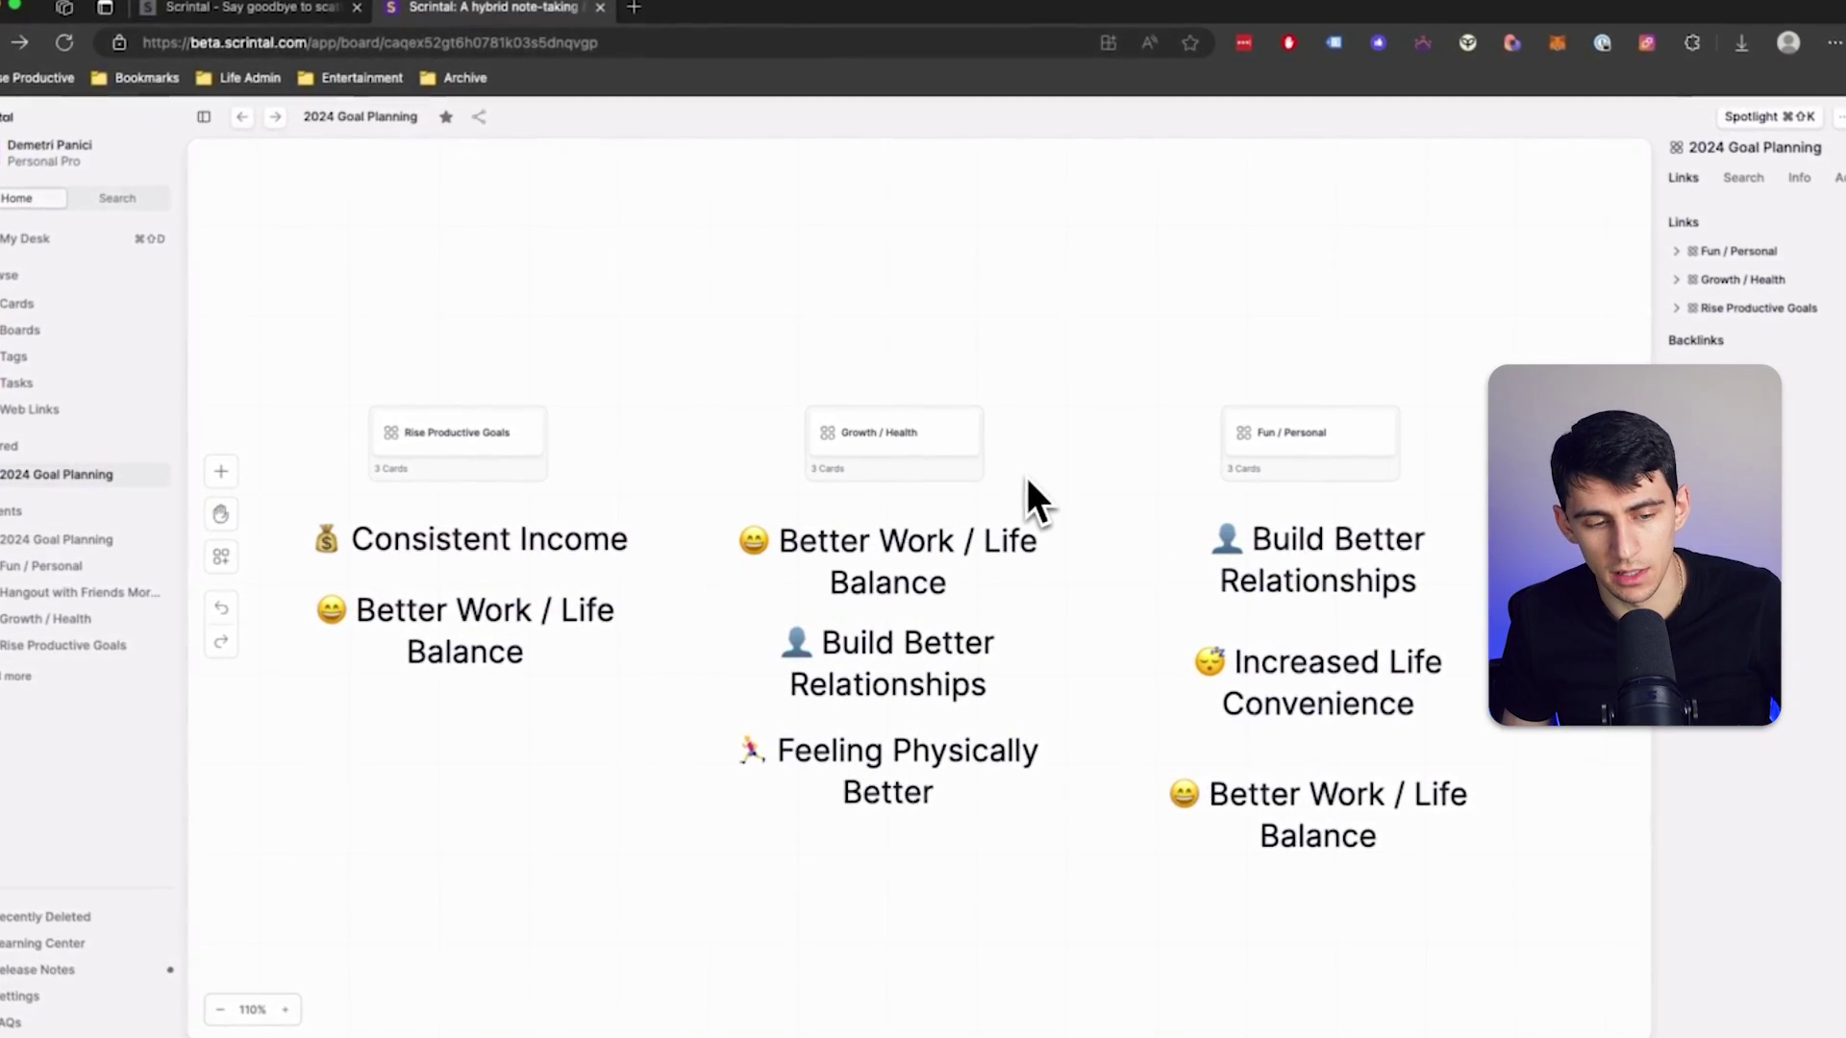
Copy the Better Work / Life Balance and Build Better Relationships labels together into the empty area above the three goal boards.
scroll(1024, 475, "down", 3)
left_click(594, 584)
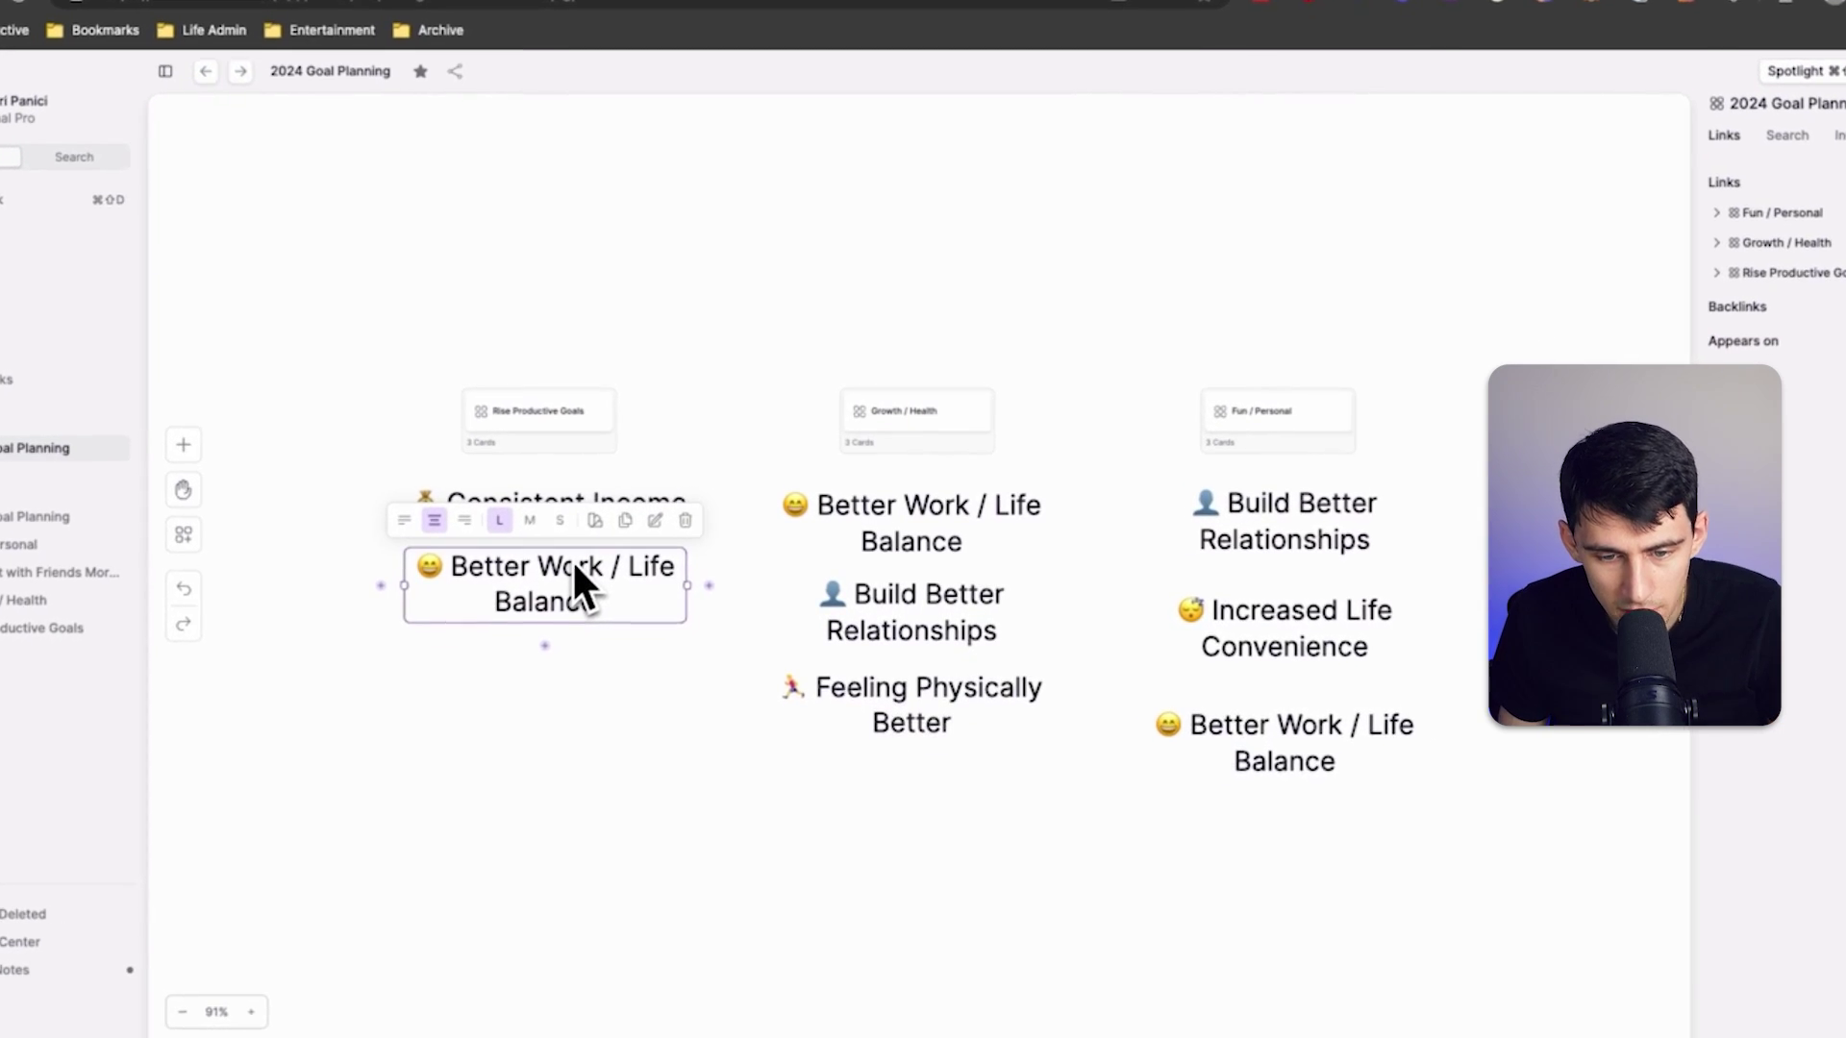
left_click(904, 615)
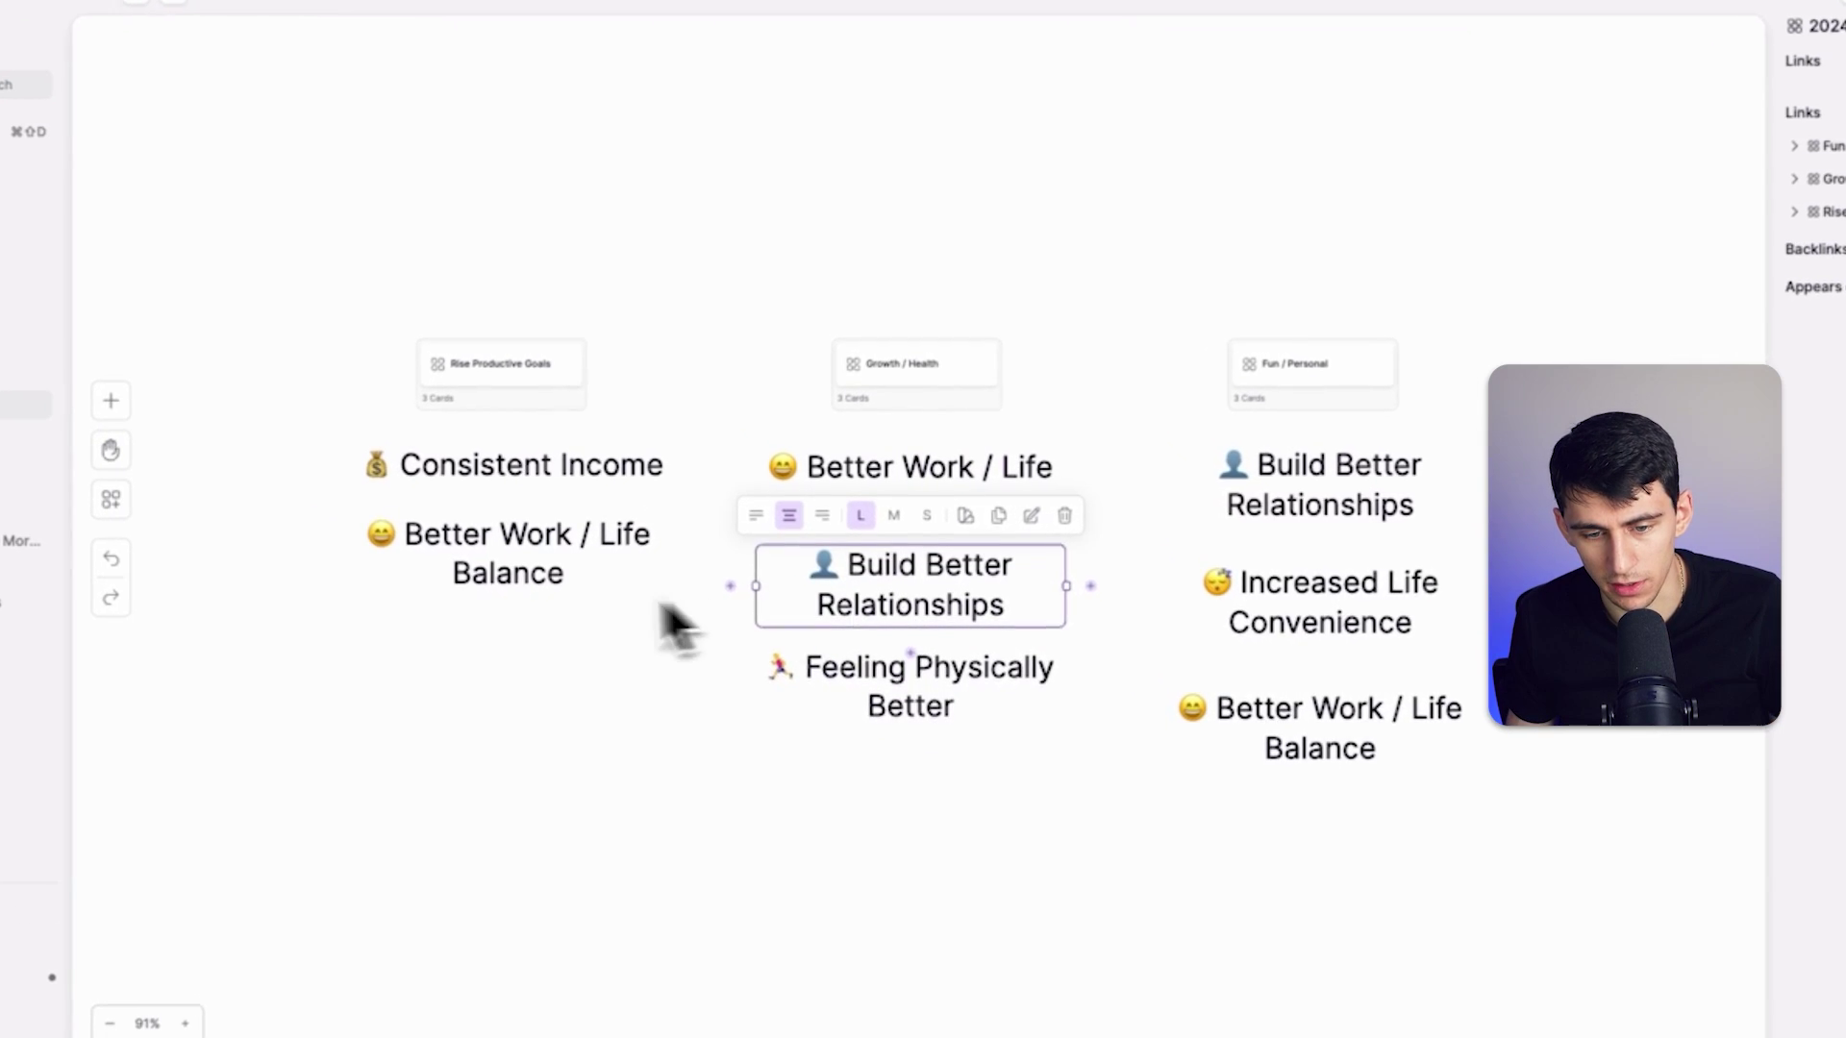
left_click(553, 558)
left_click(831, 587, "shift")
key("super+c")
left_click(784, 270)
key("super+v")
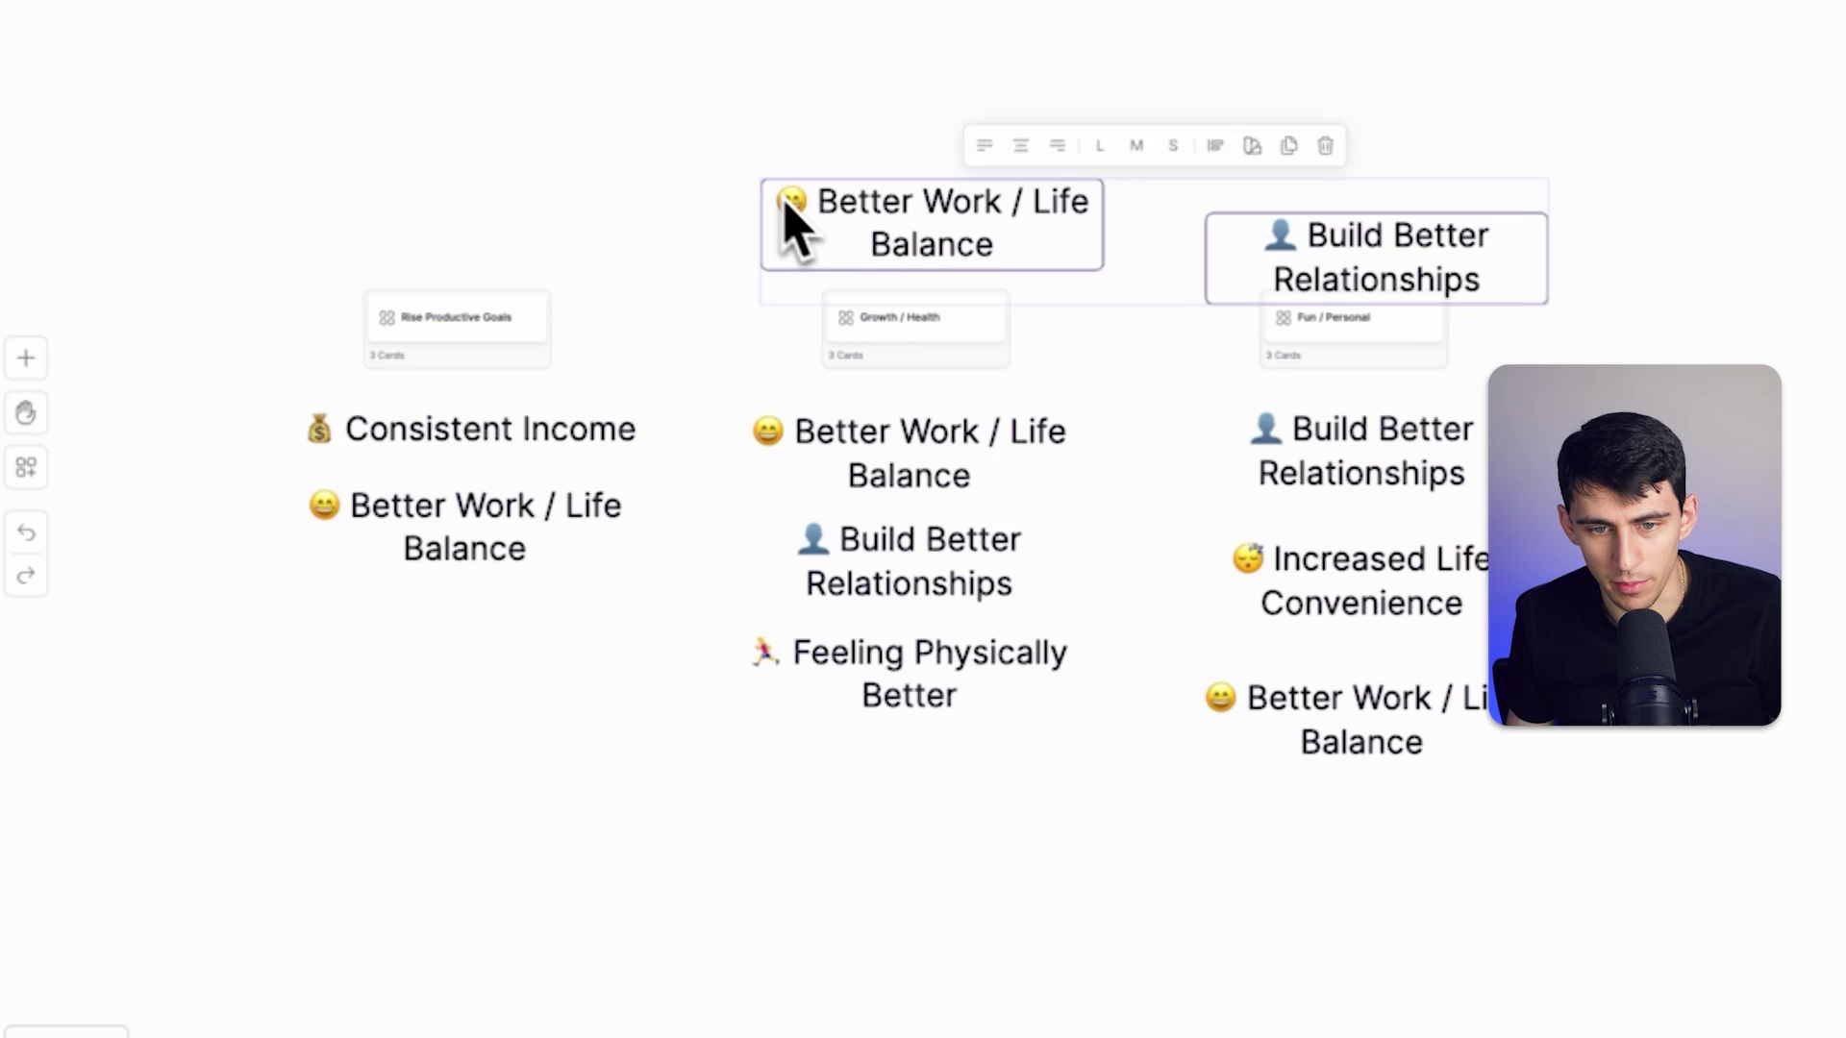
left_click_drag(856, 222, 673, 60)
Duplicate the upper Better Work / Life Balance label above the copied labels and change its text to What to Focus on in 2024 📖.
scroll(687, 81, "down", 2)
right_click(749, 362)
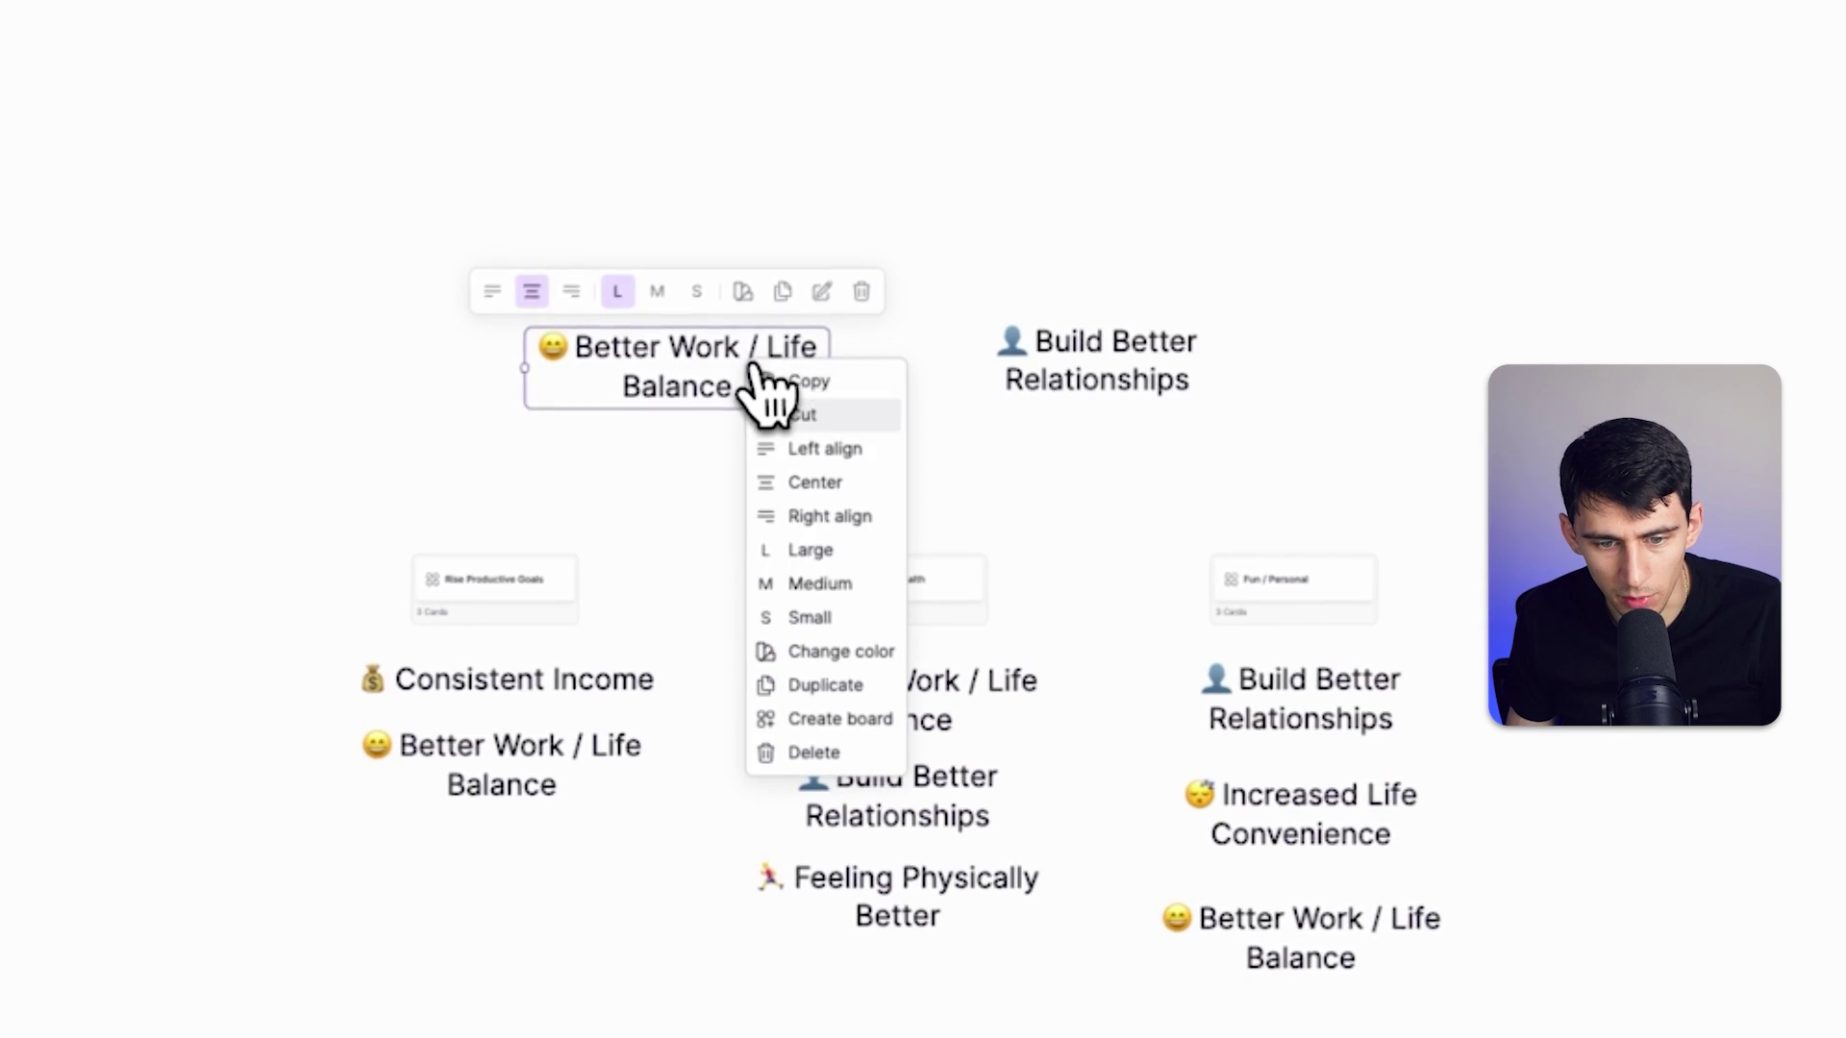
left_click(809, 684)
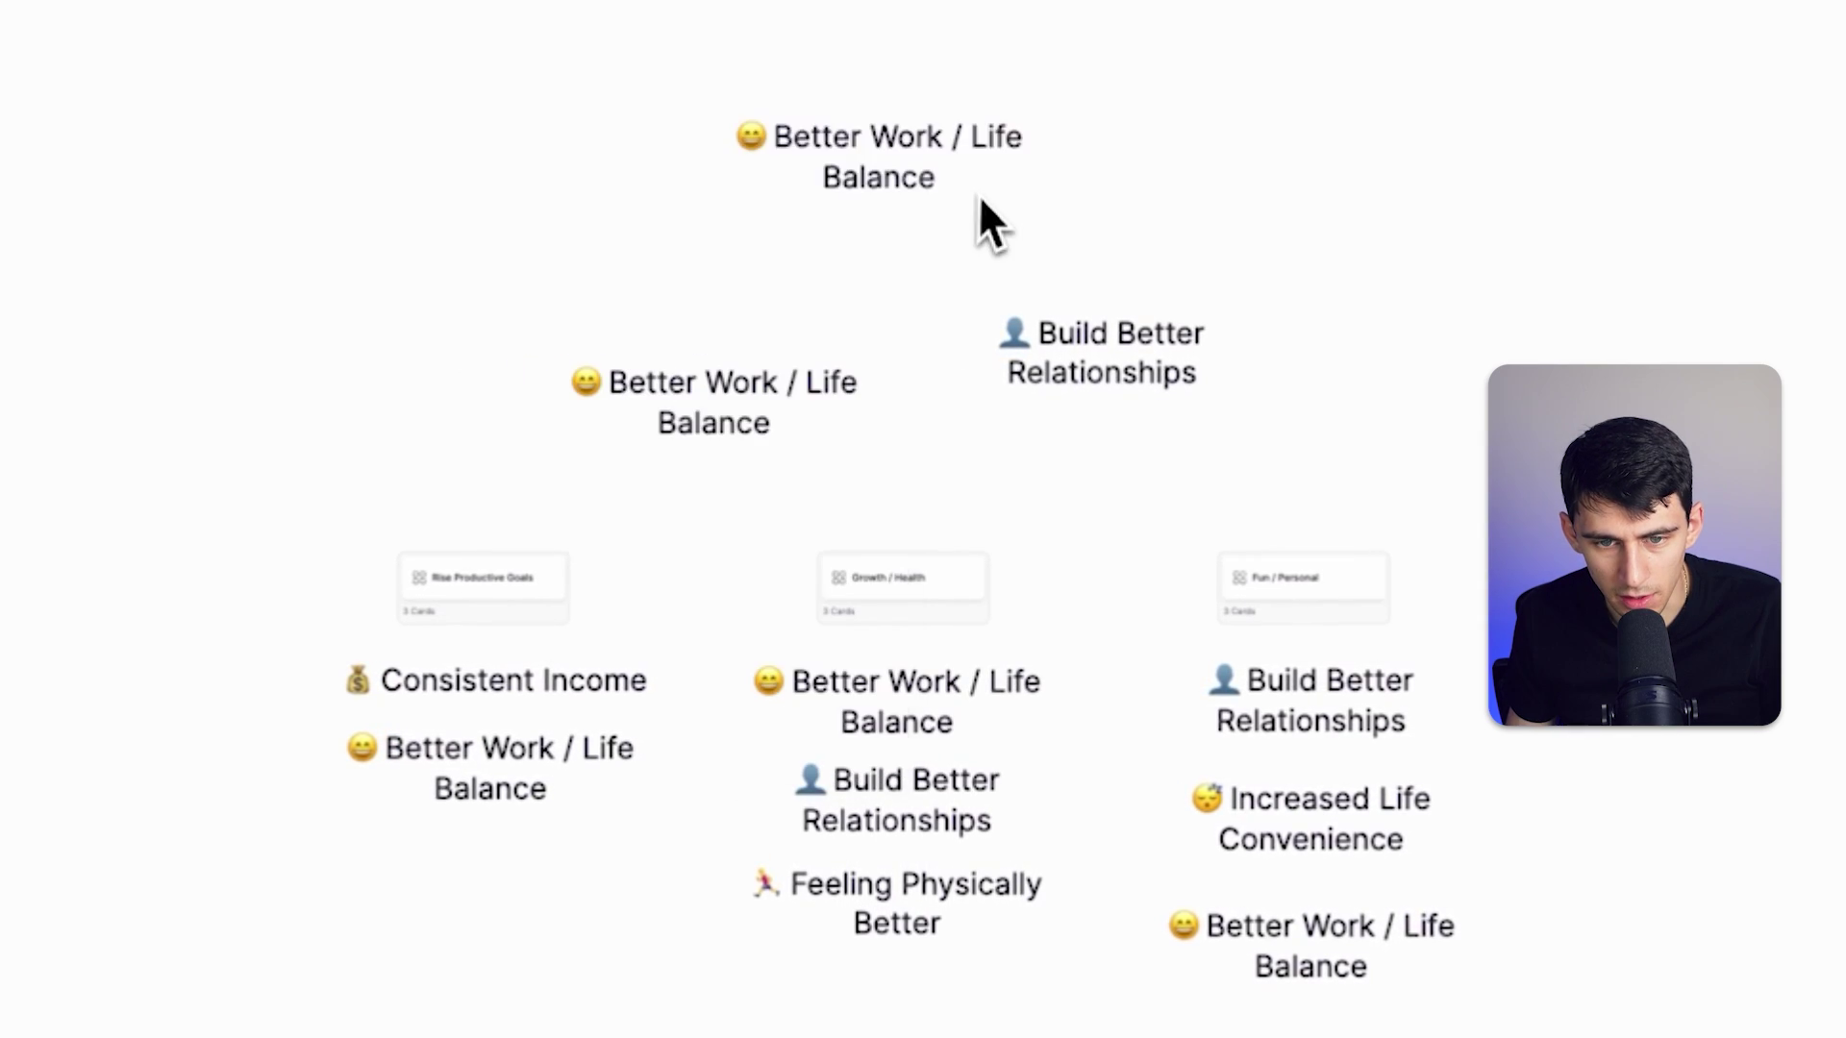
double_click(937, 187)
key("super+a")
type("What")
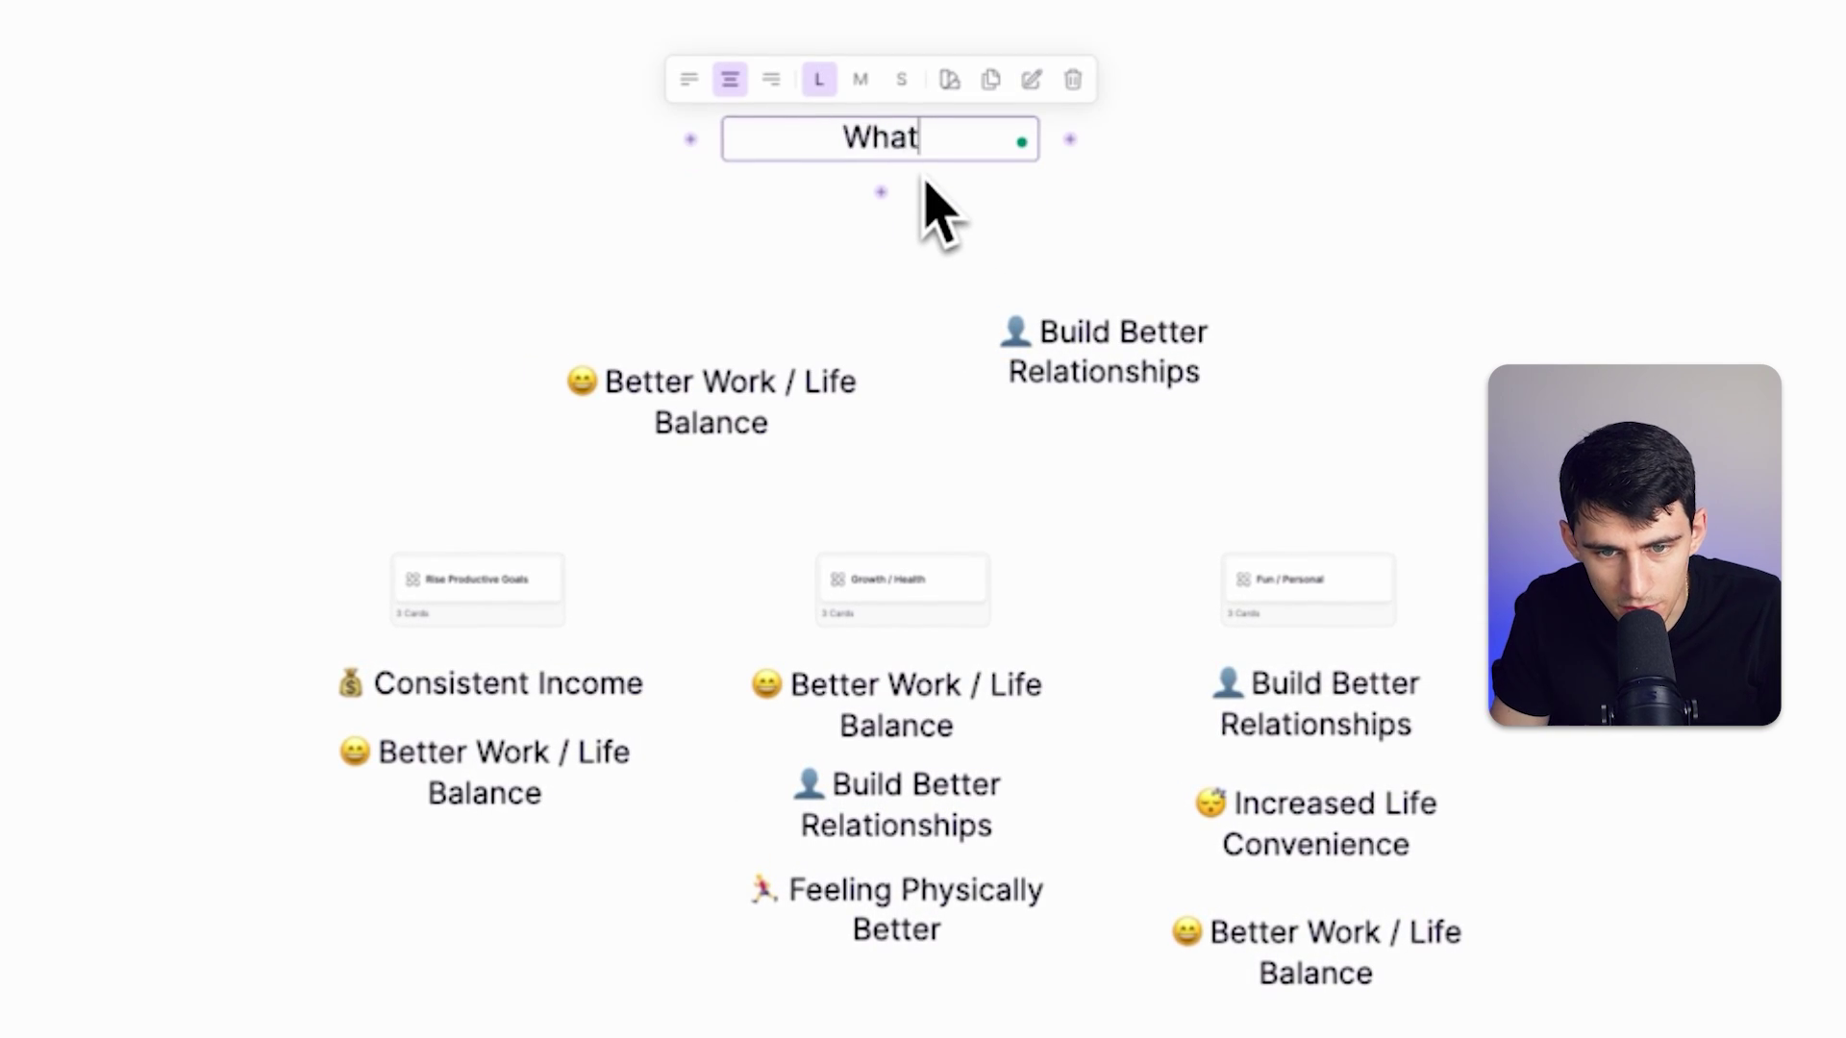
type(" to Focus on in 2024 📖")
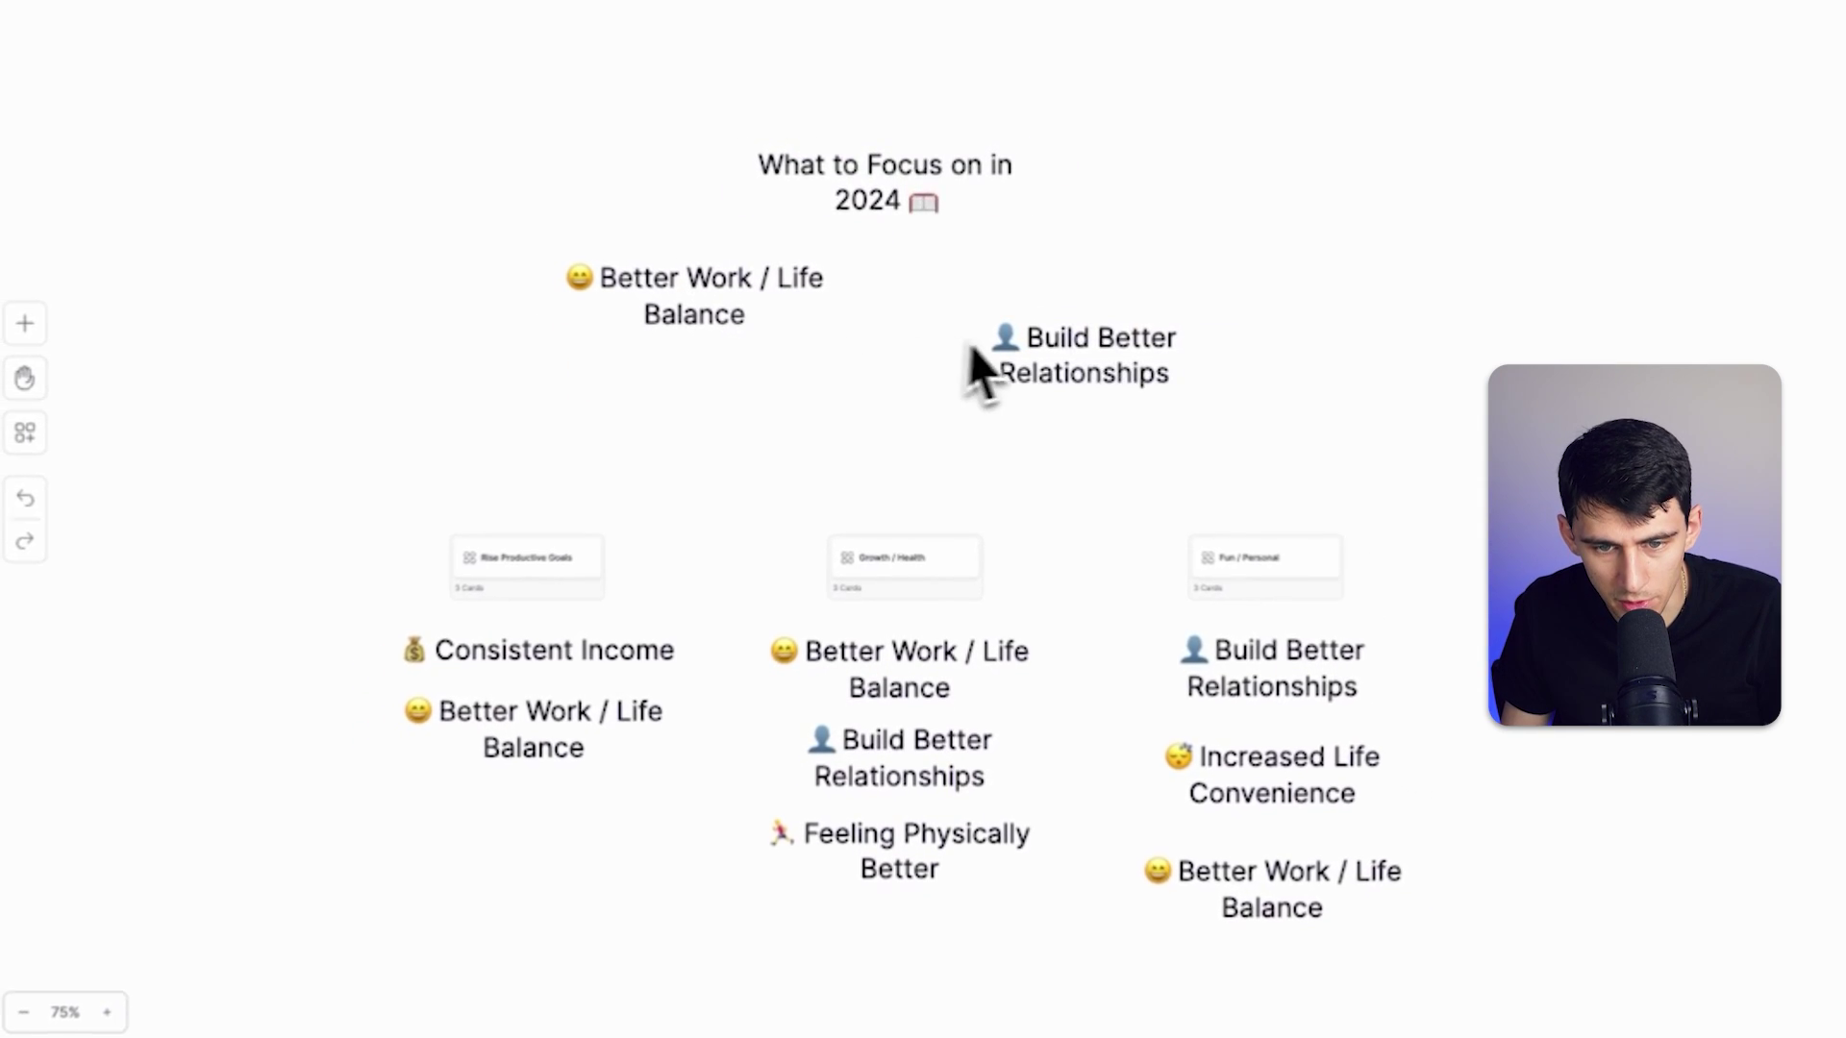
Move the upper Build Better Relationships label beside Better Work / Life Balance and colour the What to Focus on in 2024 heading yellow.
left_click_drag(980, 371, 907, 281)
right_click(890, 227)
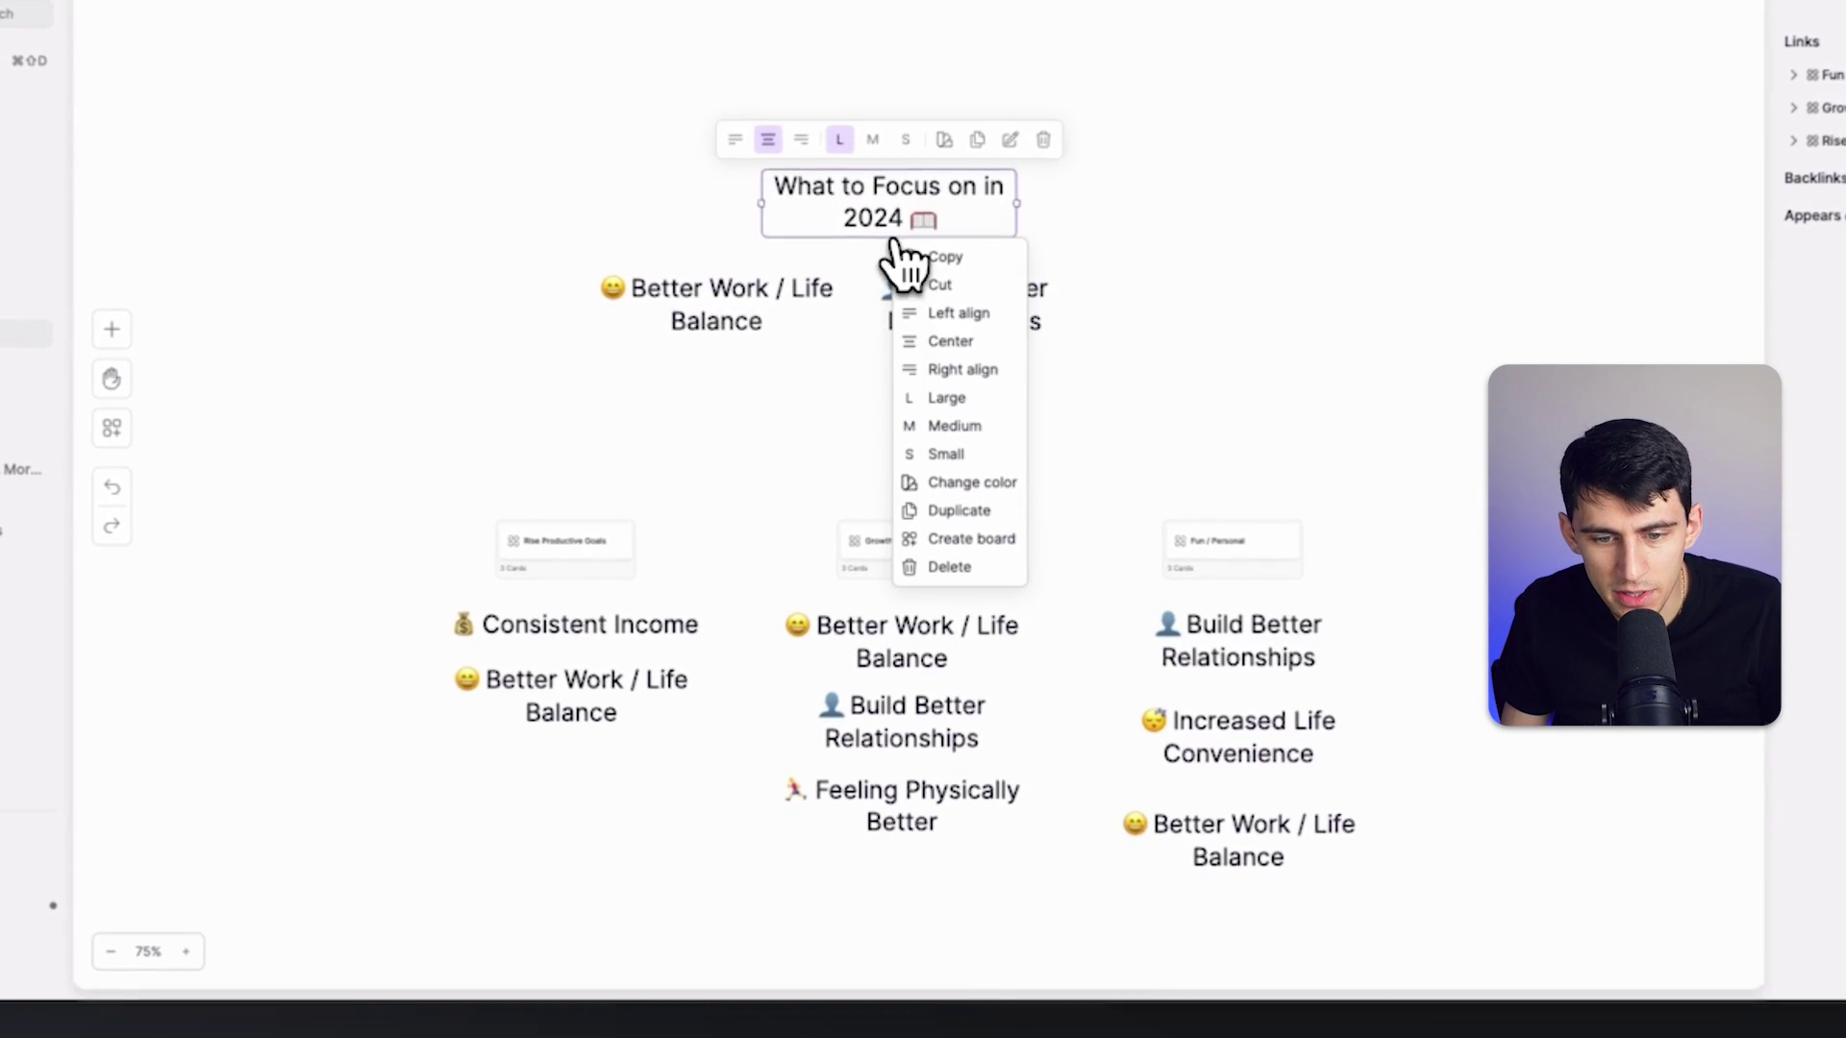
left_click(964, 476)
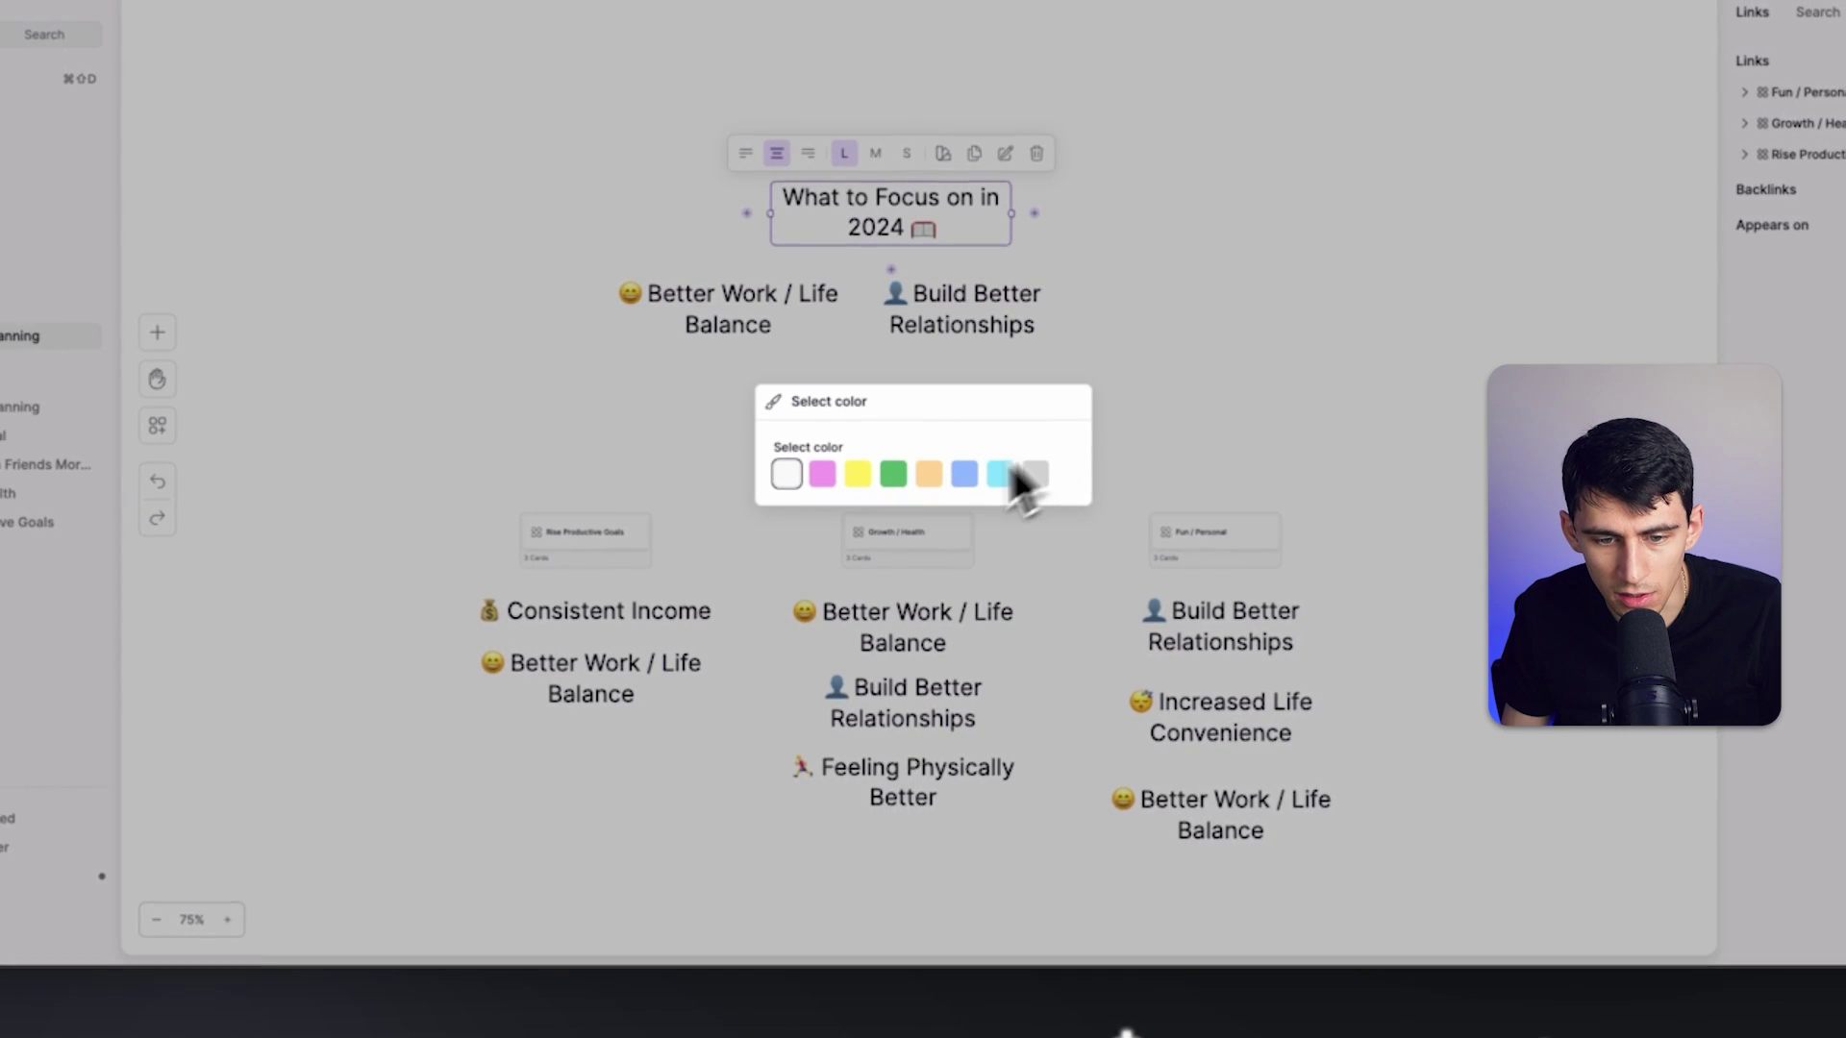
left_click(822, 473)
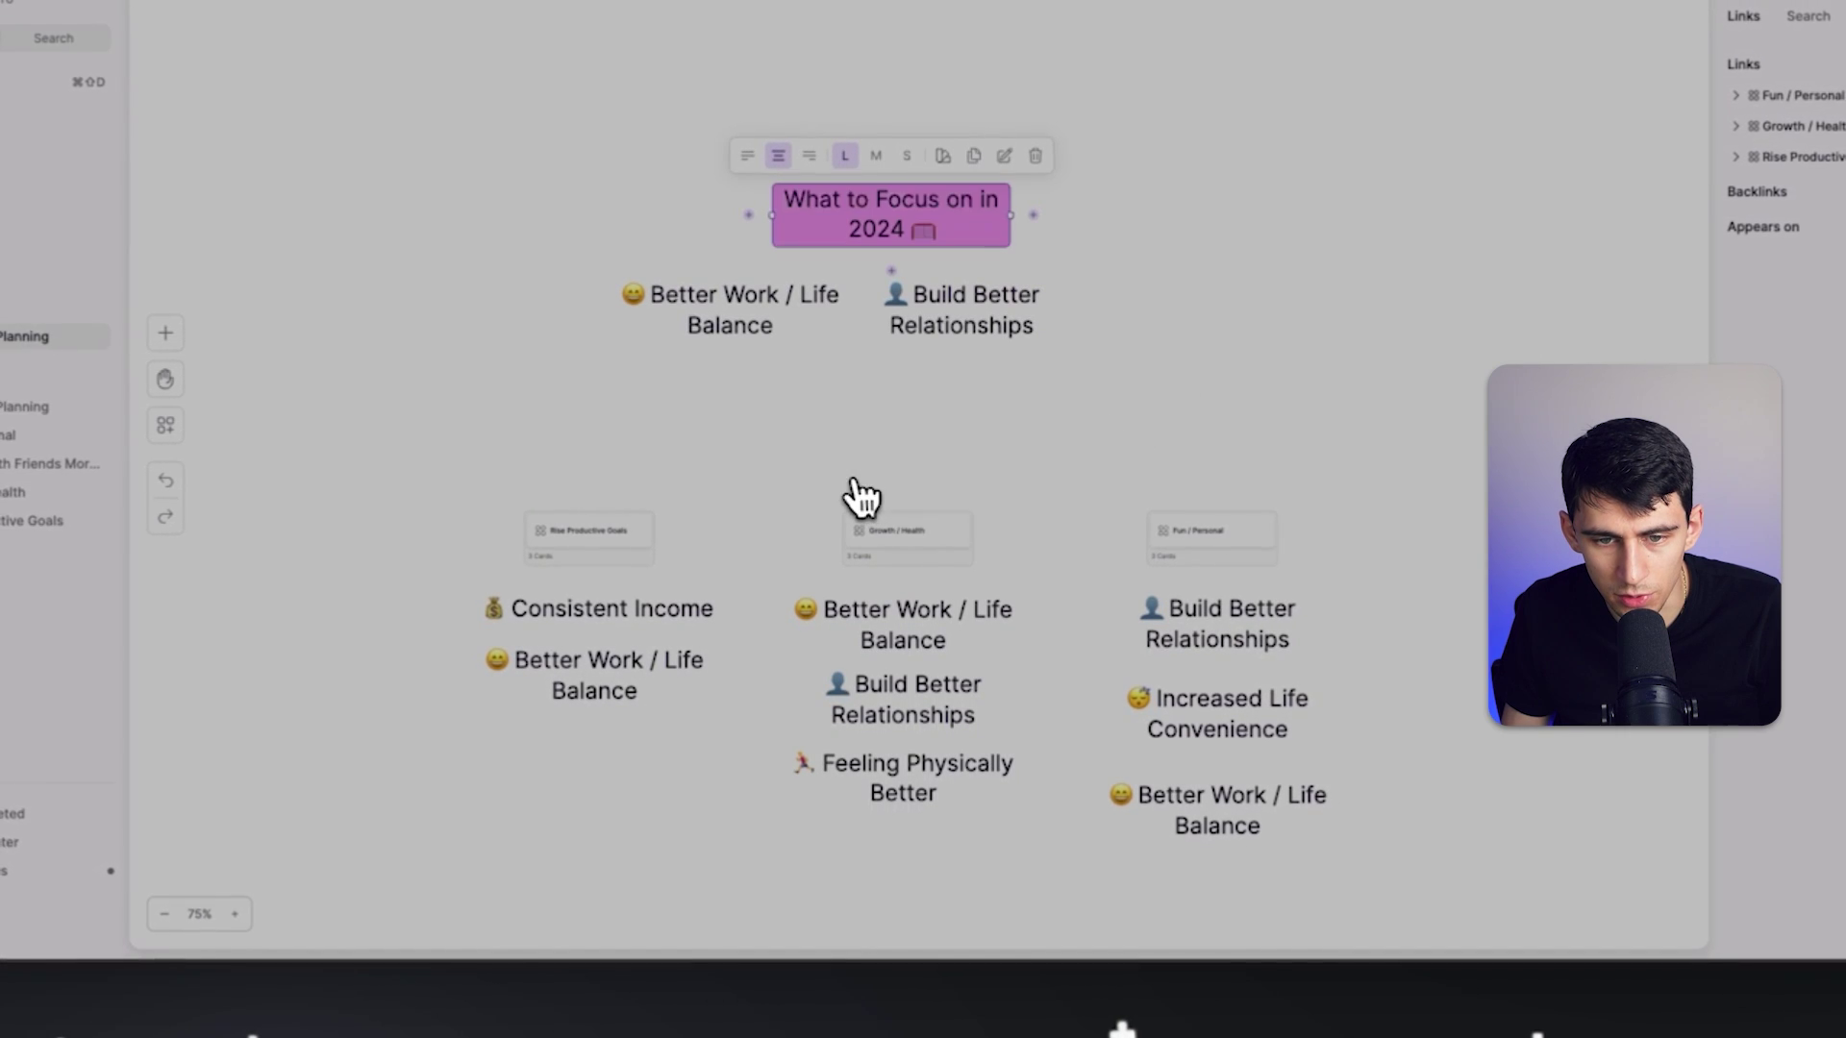
right_click(885, 207)
left_click(943, 431)
left_click(858, 478)
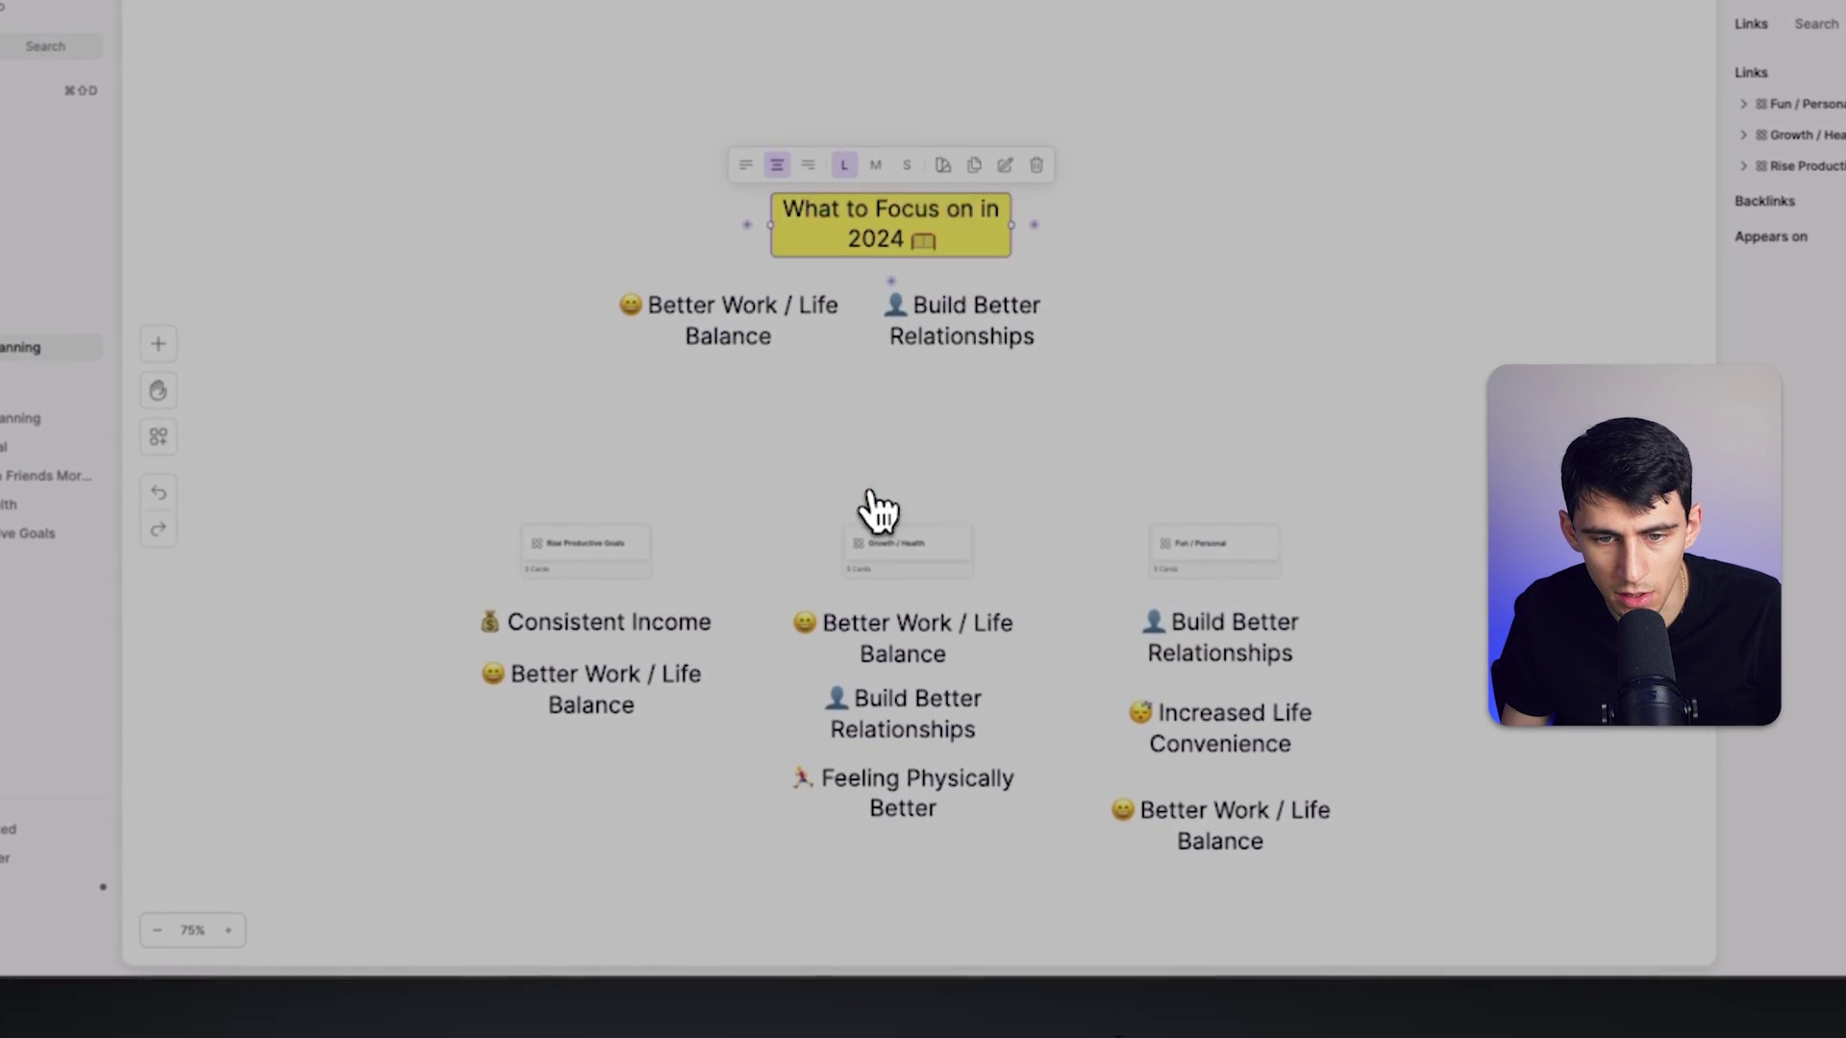
Add a copy of Consistent Income to the row under the yellow heading and move the heading with its three labels closer to the goal boards.
left_click_drag(741, 359, 701, 371)
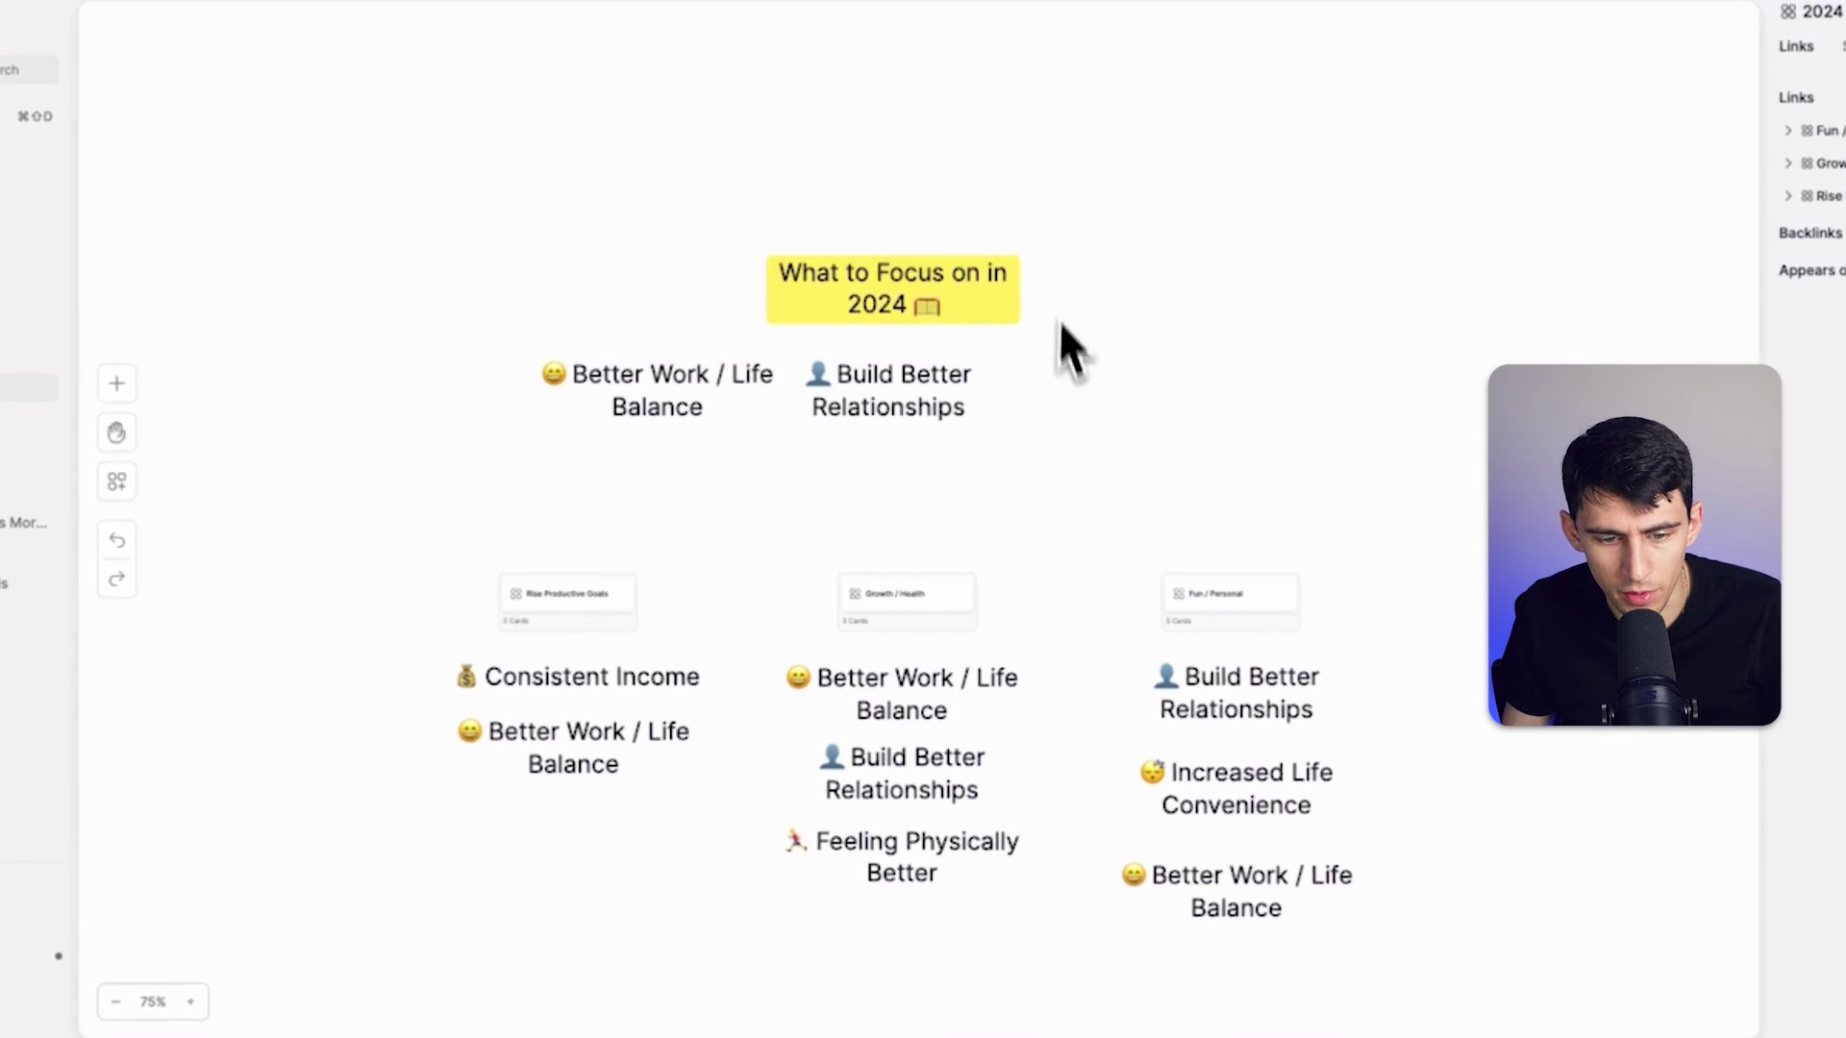
left_click(626, 666)
key("super+c")
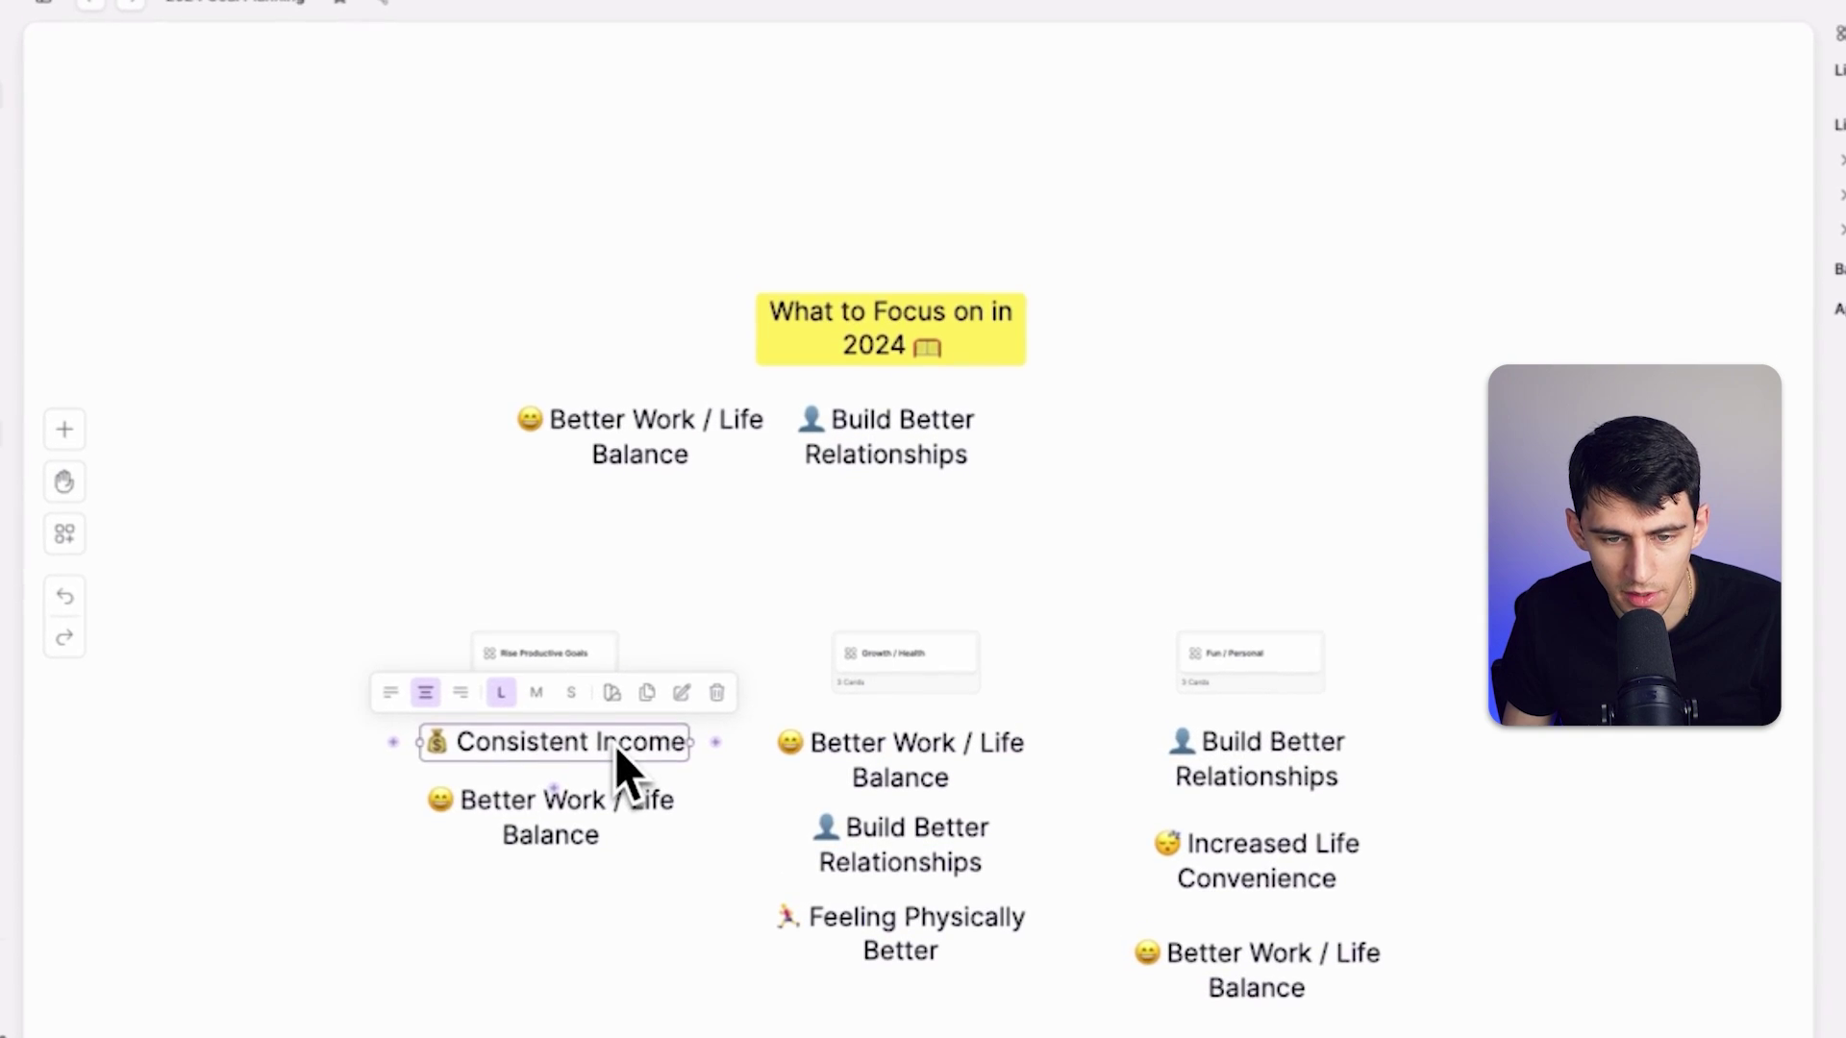
key("super+v")
left_click_drag(880, 415, 879, 459)
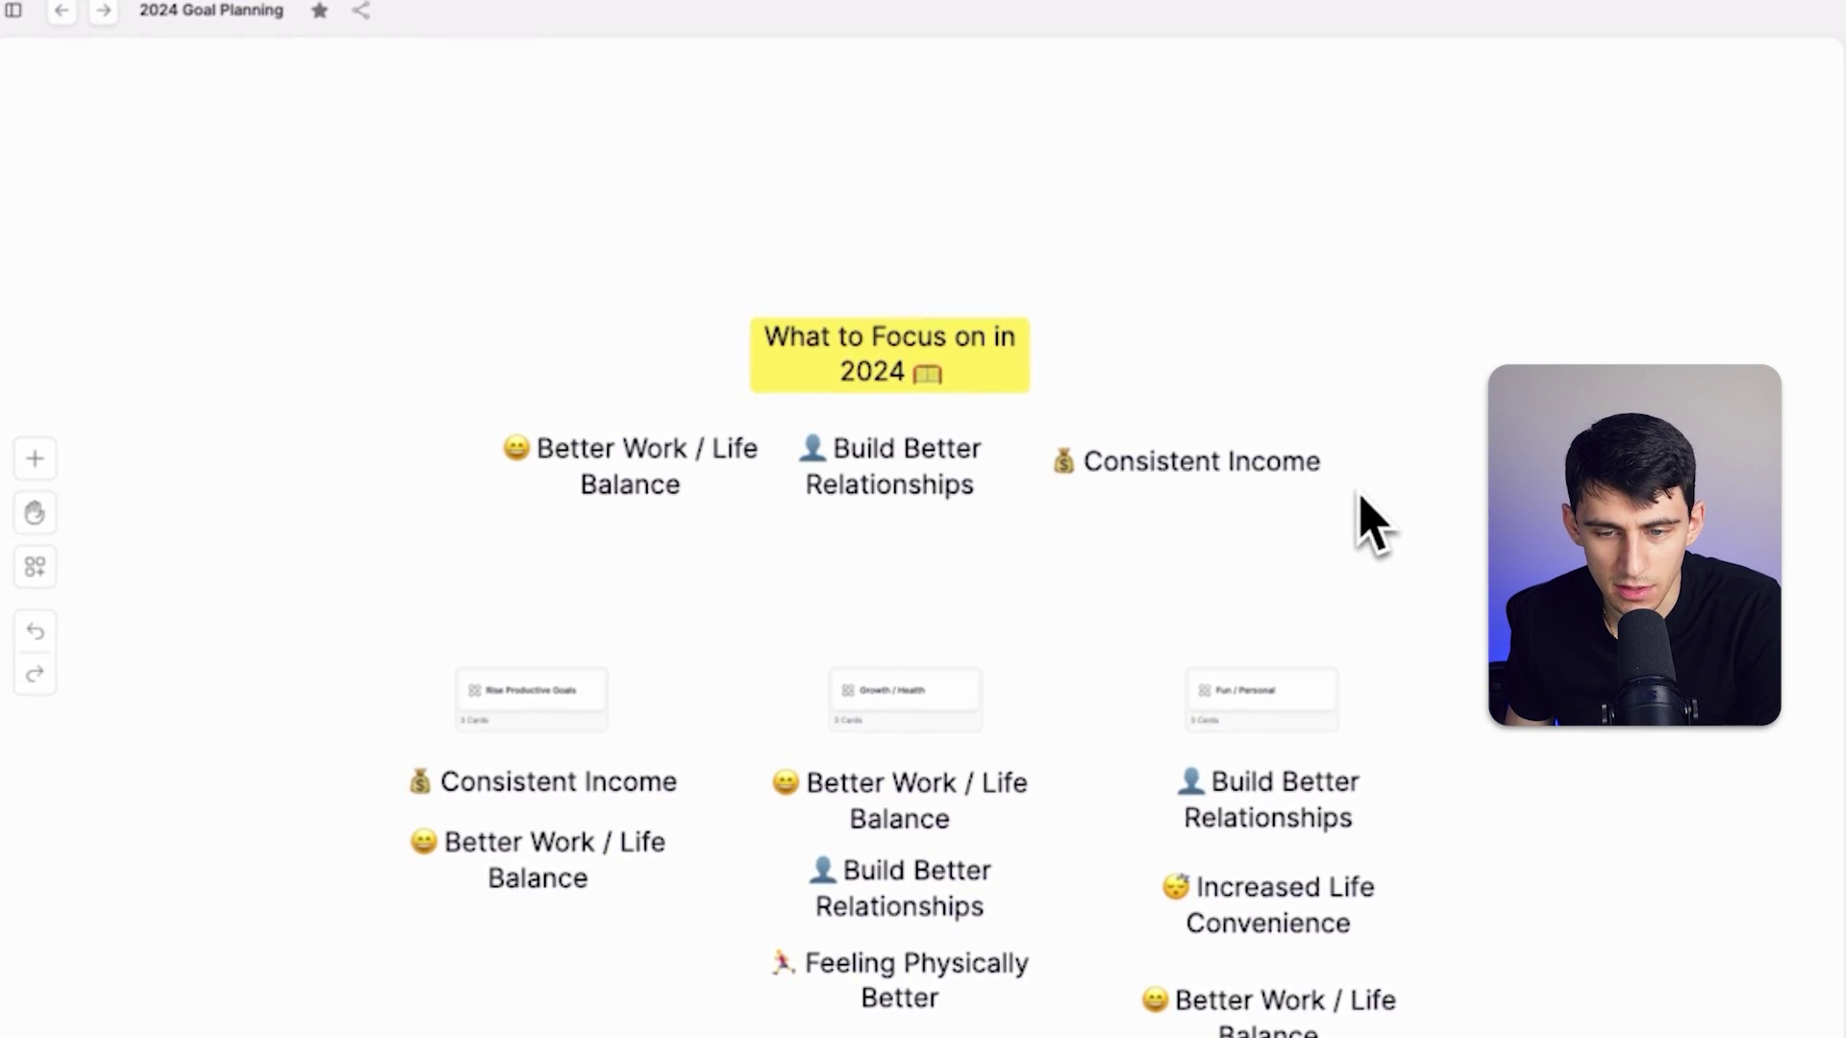
left_click_drag(1317, 317, 618, 503)
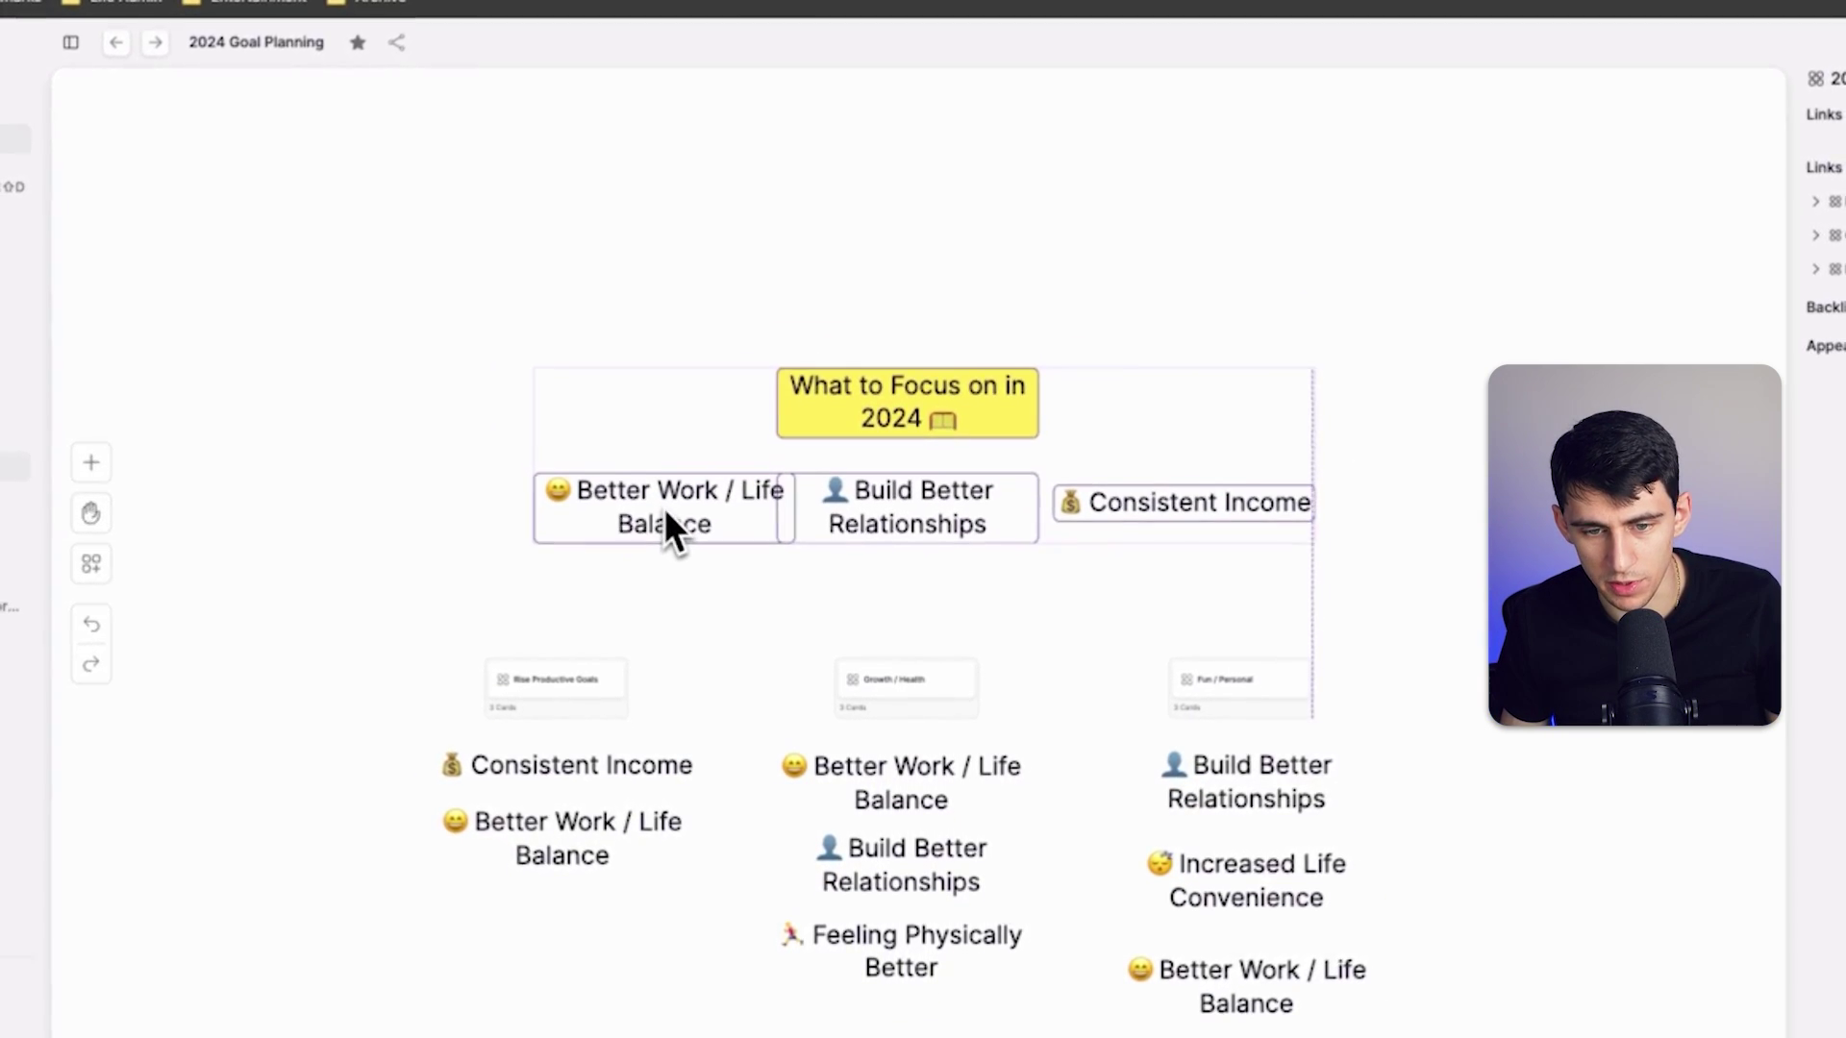
left_click(695, 332)
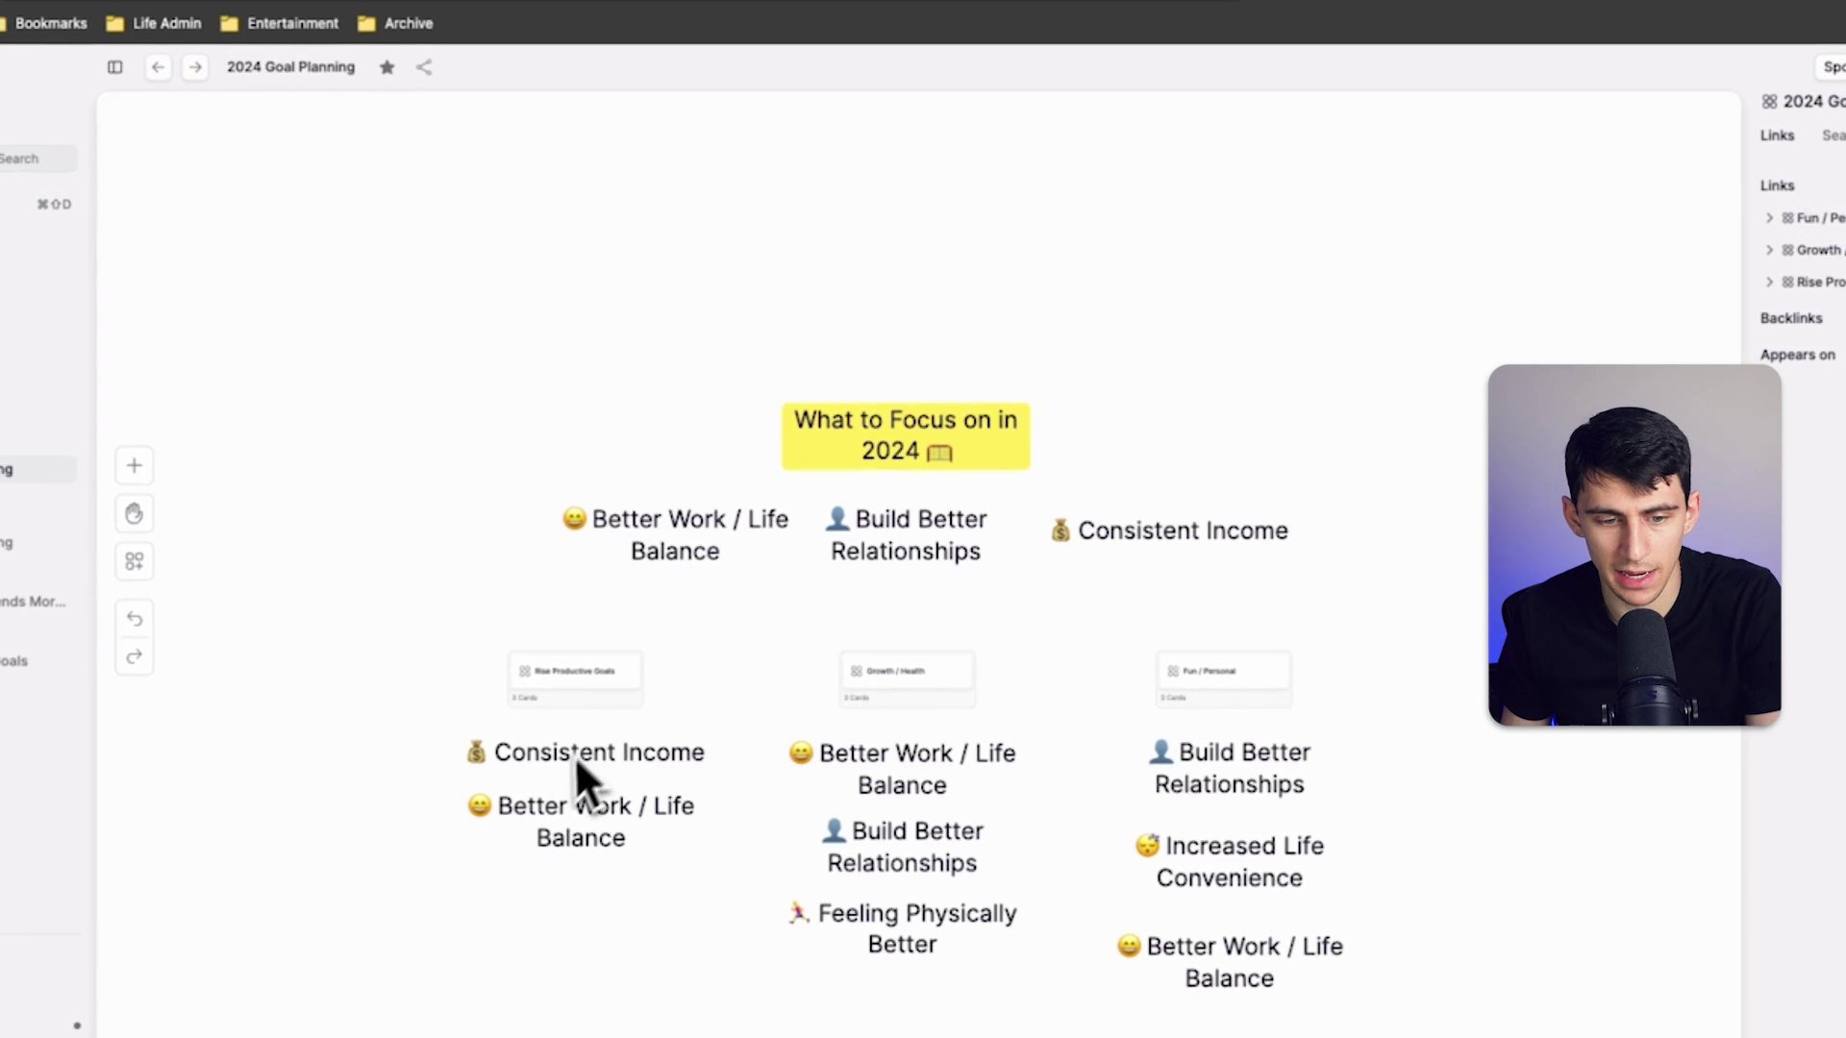
Open the Rise Productive Goals board, look through its three goal cards, and return to the 2024 Goal Planning board.
left_click(552, 700)
double_click(573, 694)
left_click(562, 510)
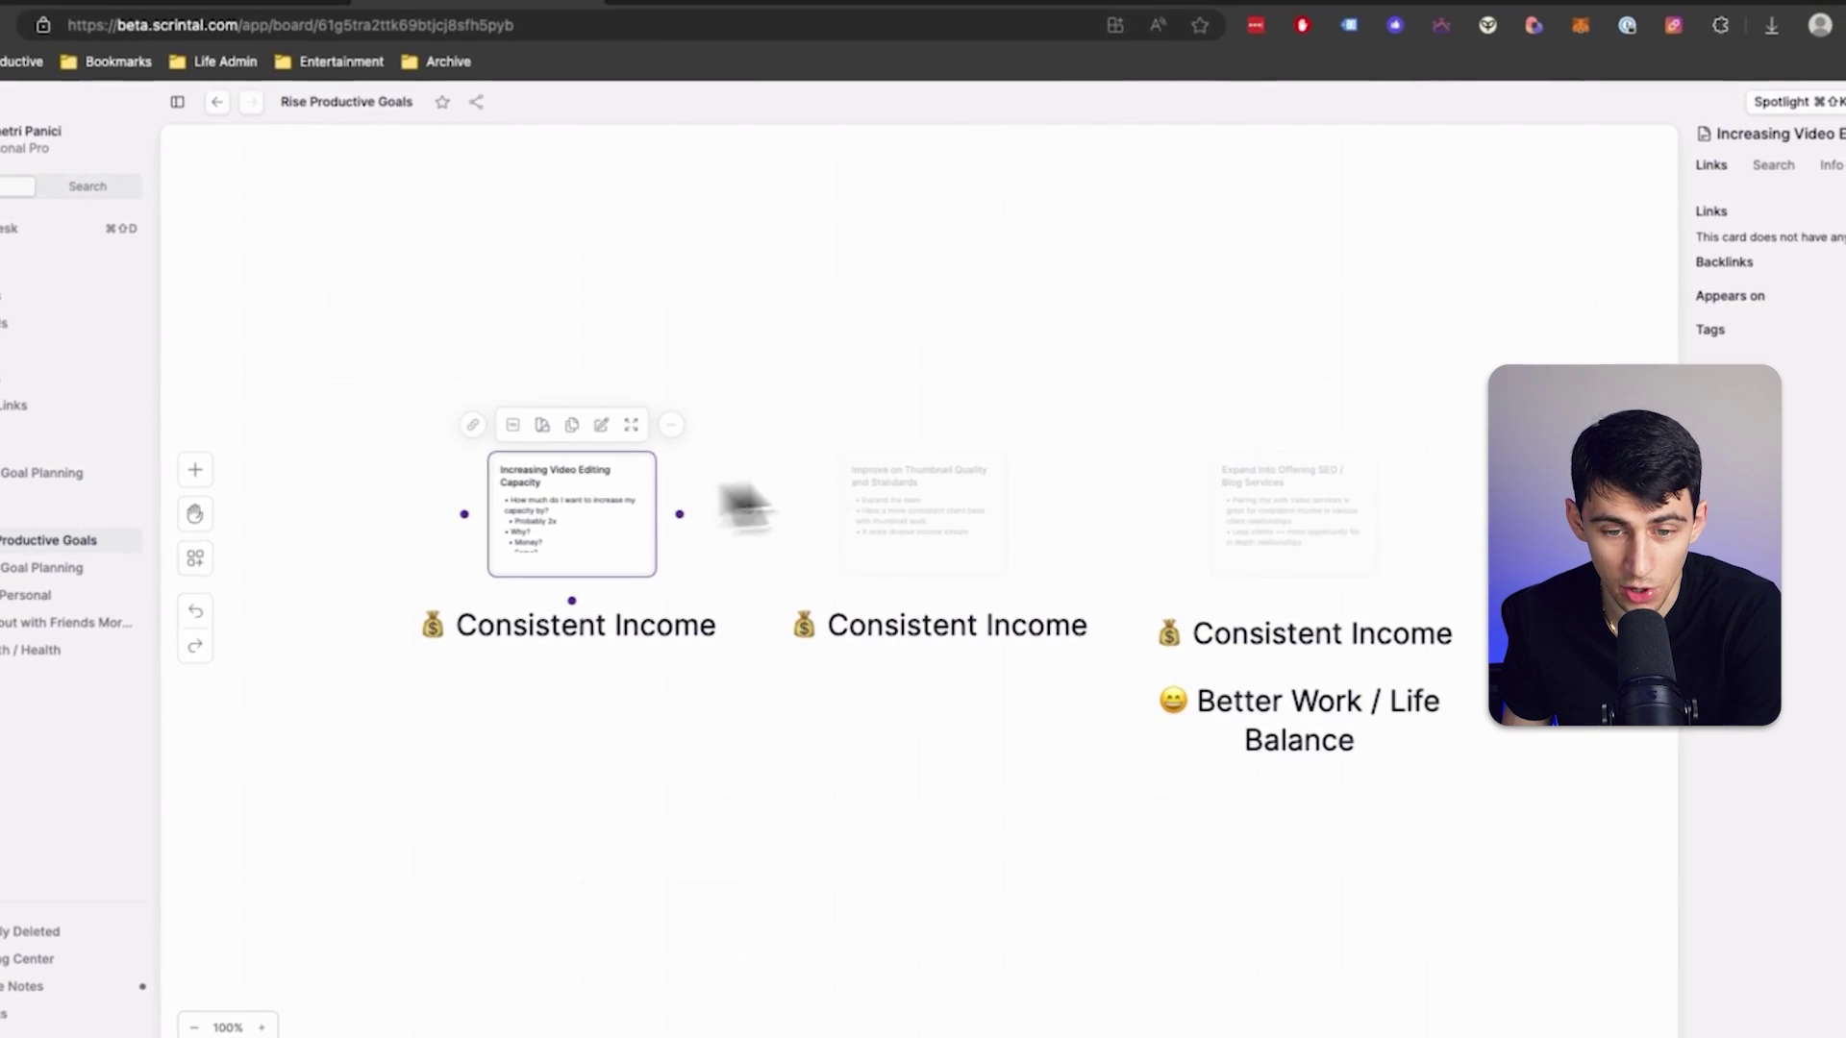
left_click(980, 514)
left_click(1297, 510)
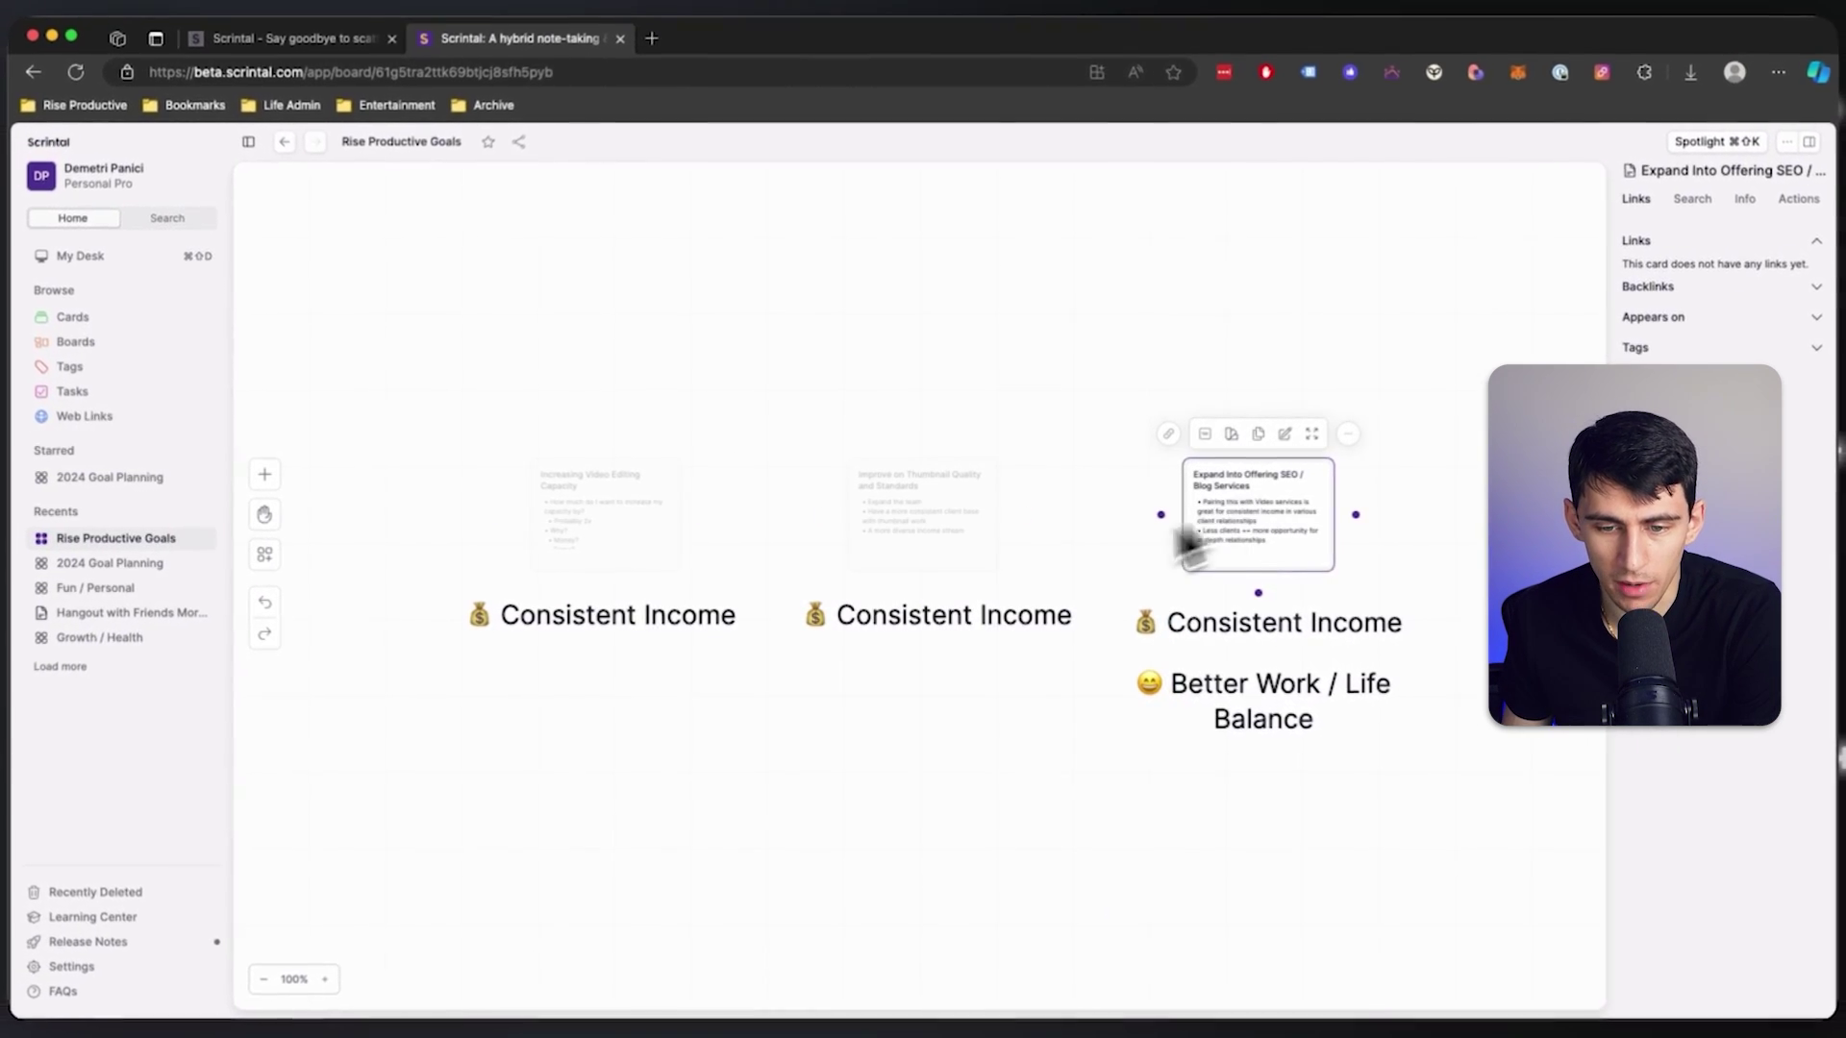
left_click(285, 141)
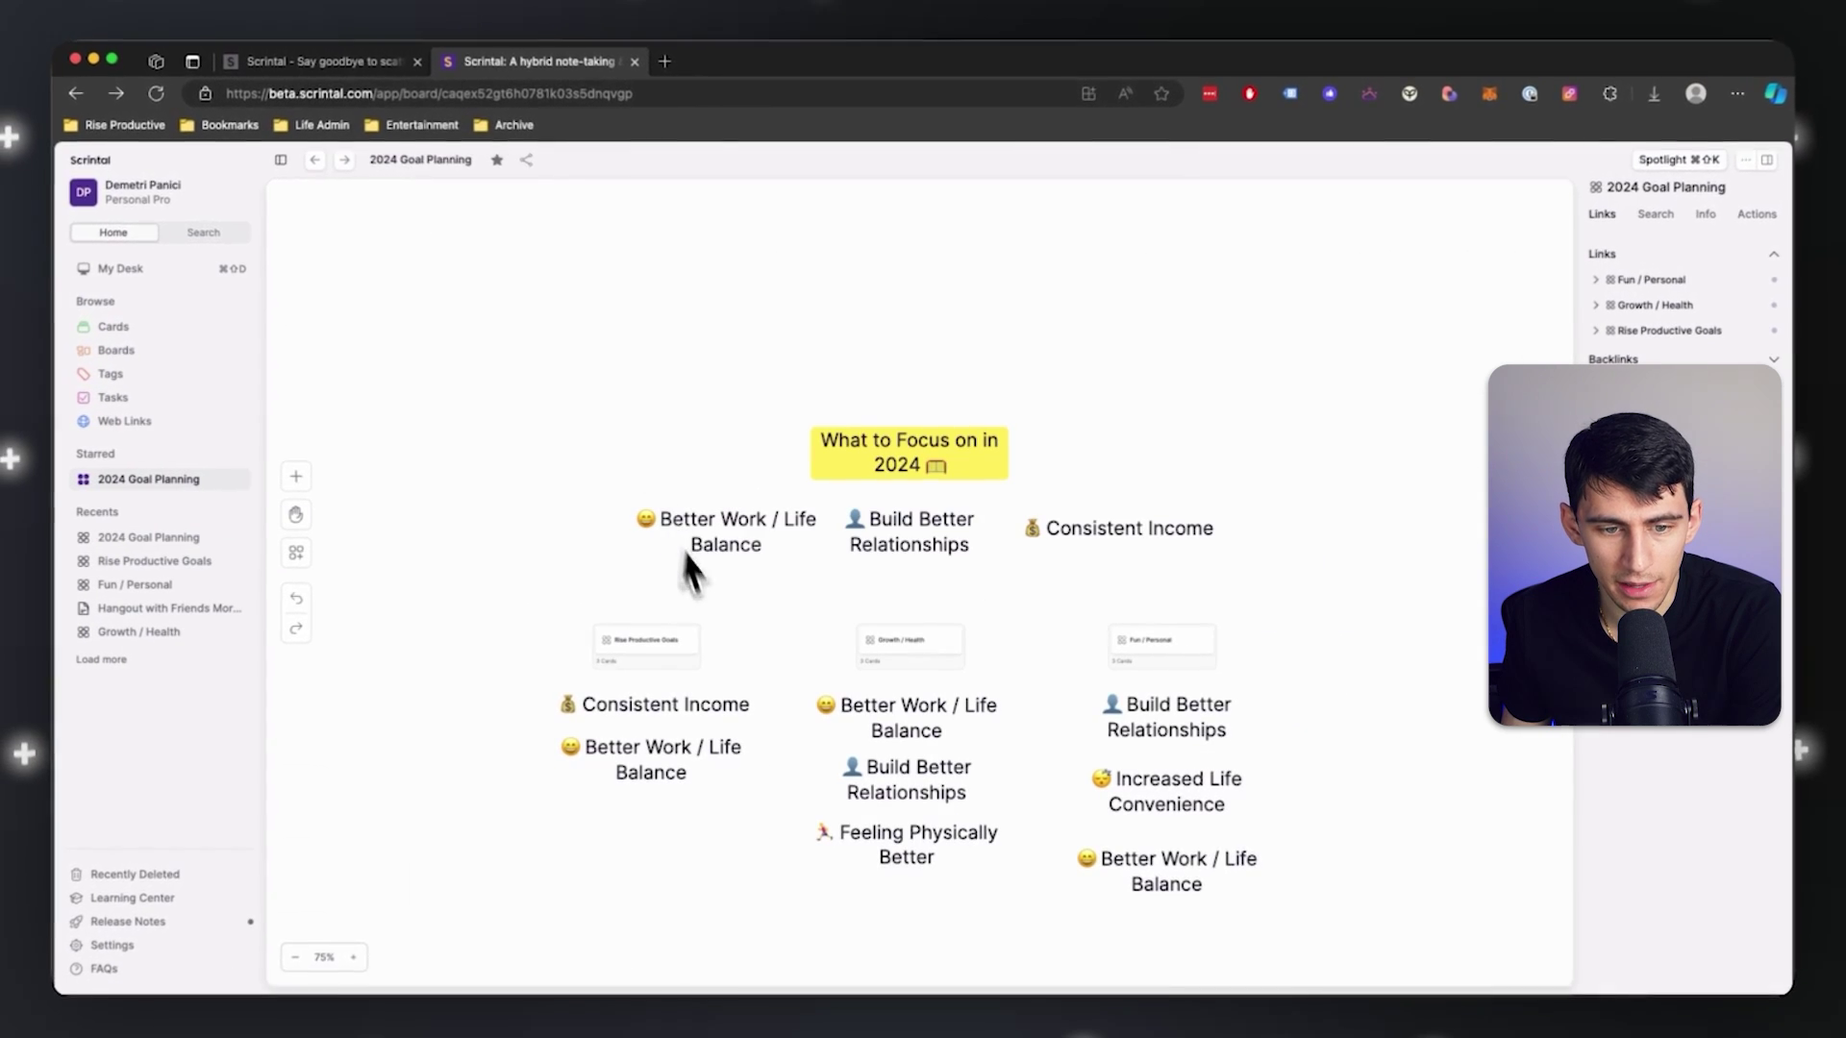
Set the Better Work / Life Balance, Build Better Relationships and Consistent Income labels under the yellow heading to medium text size.
right_click(736, 540)
left_click(783, 659)
right_click(1063, 538)
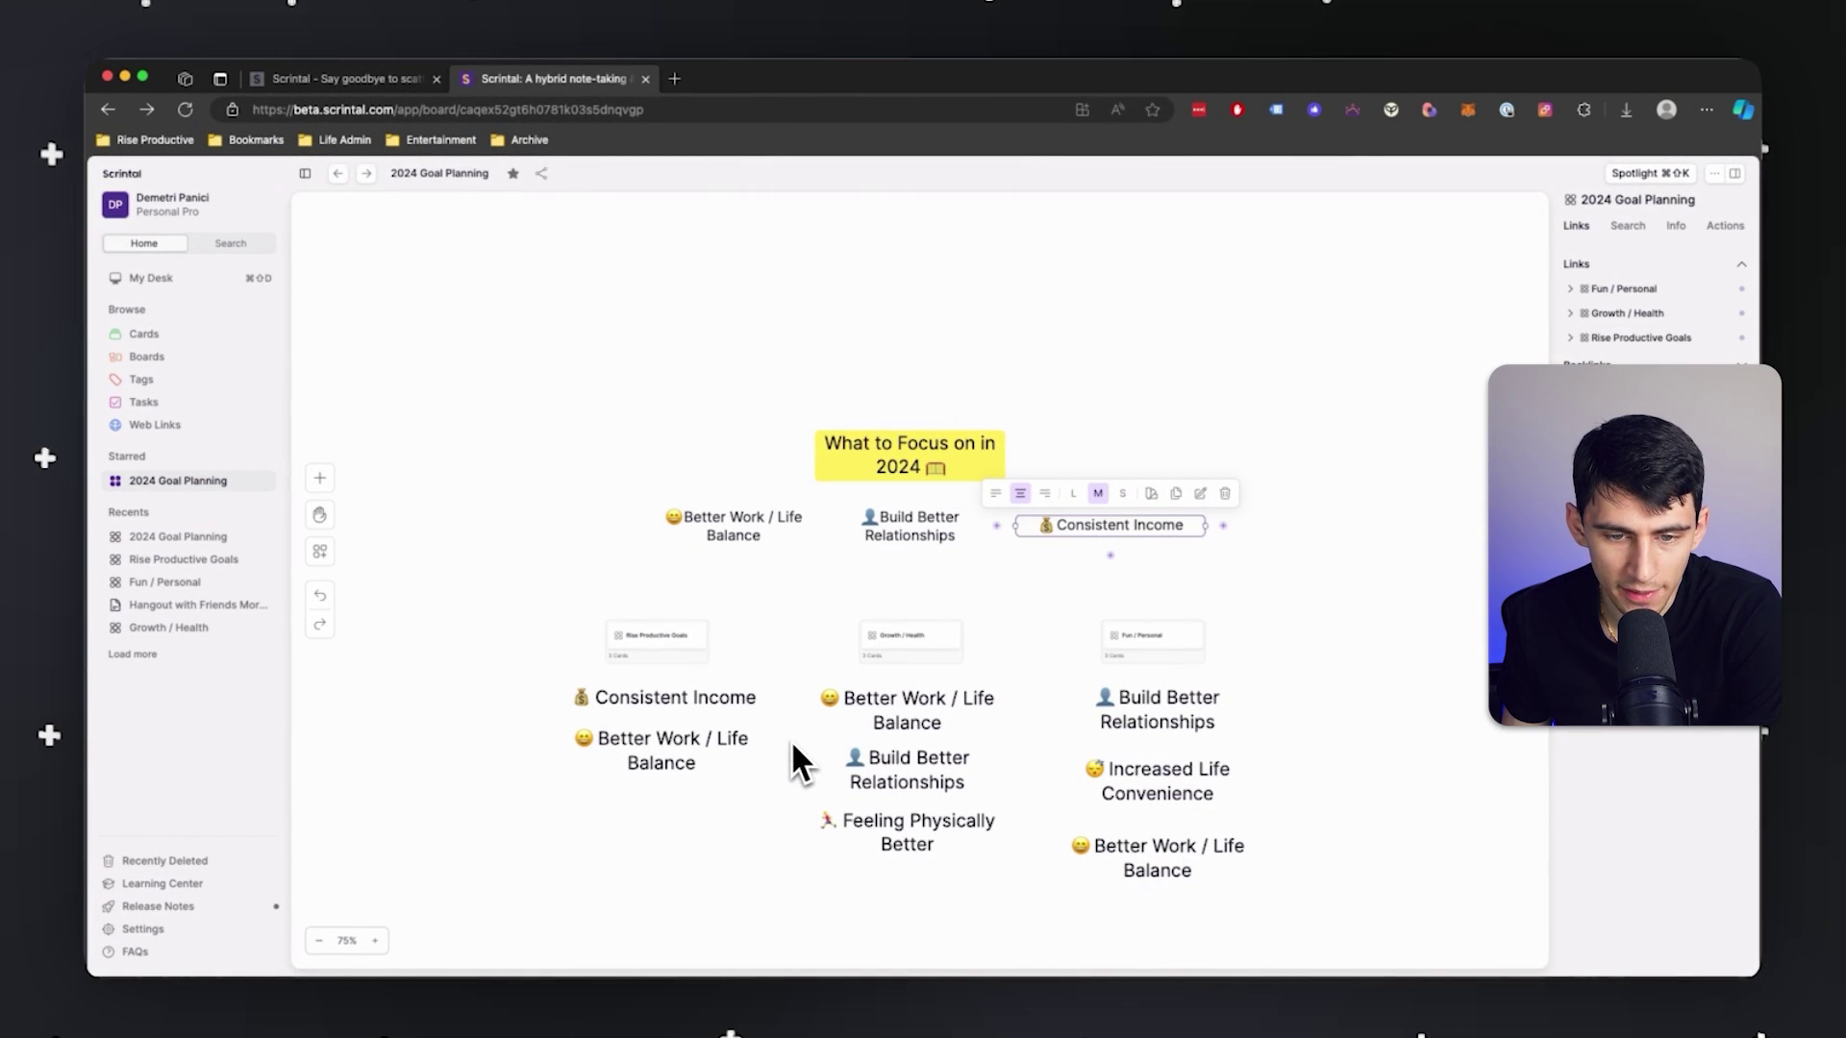
left_click(863, 598)
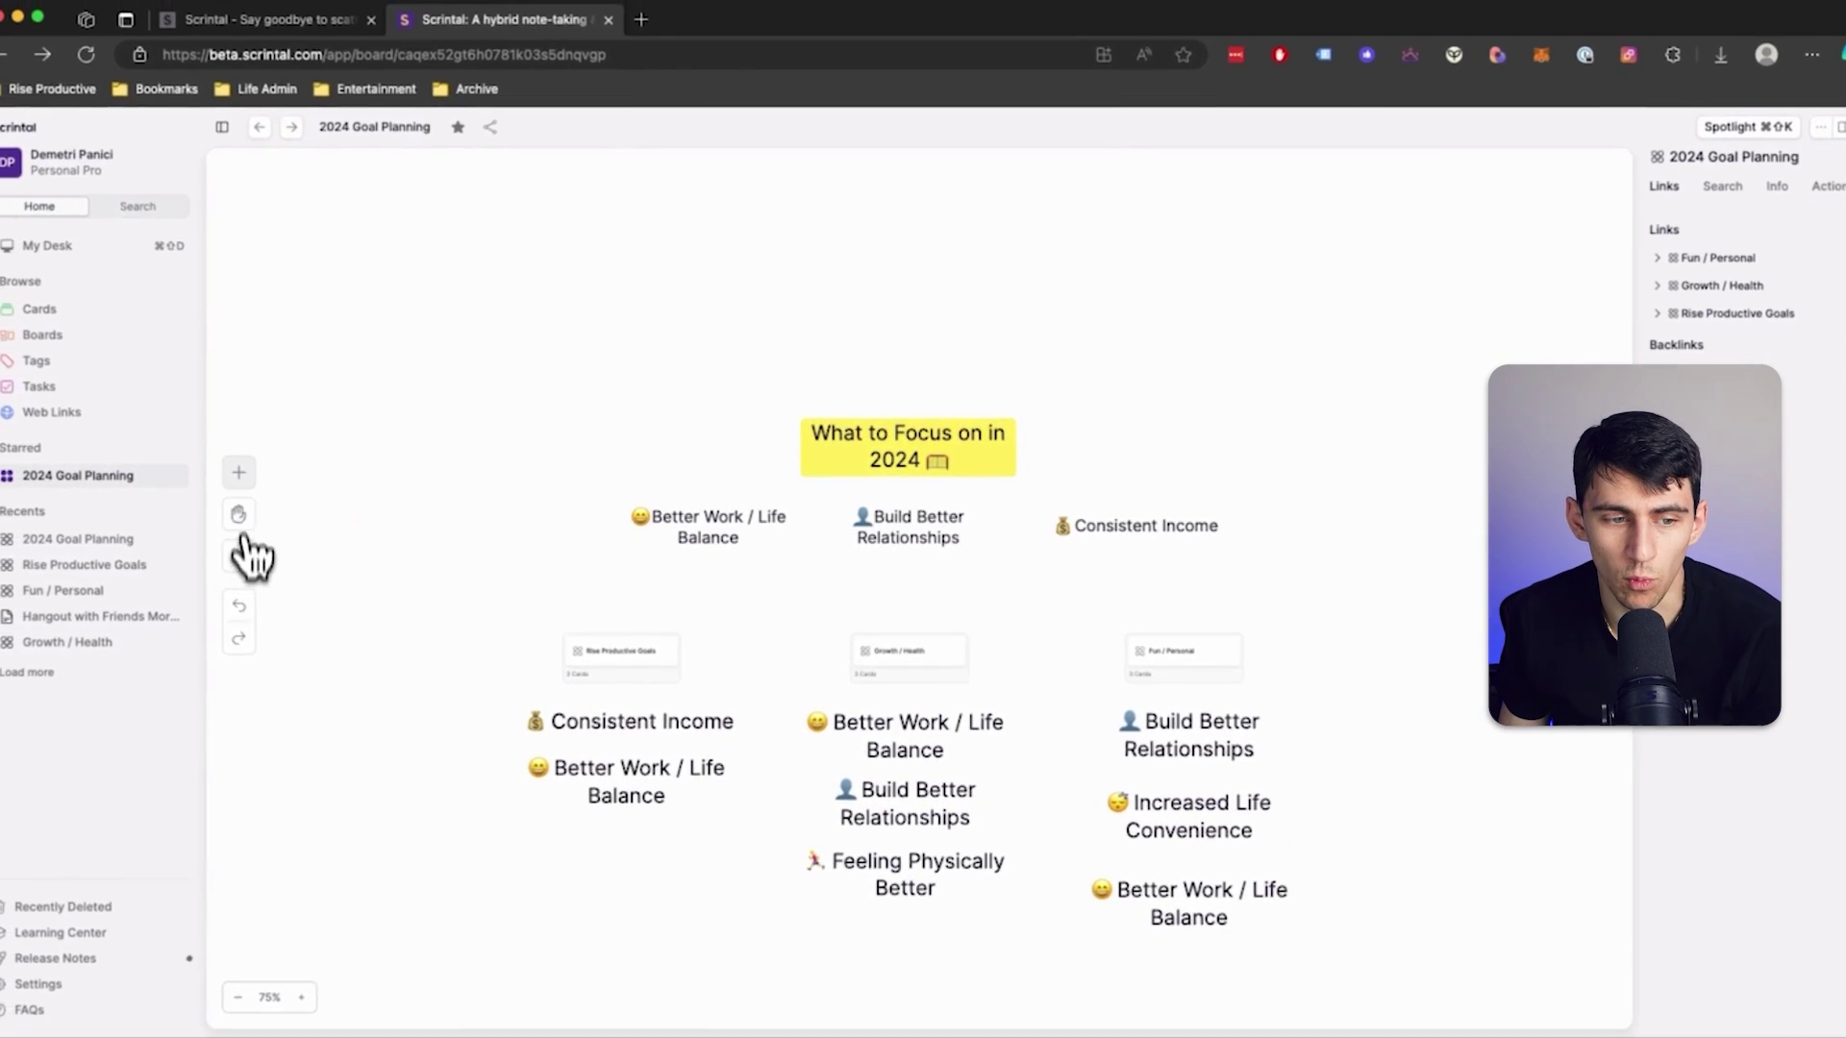
left_click(244, 550)
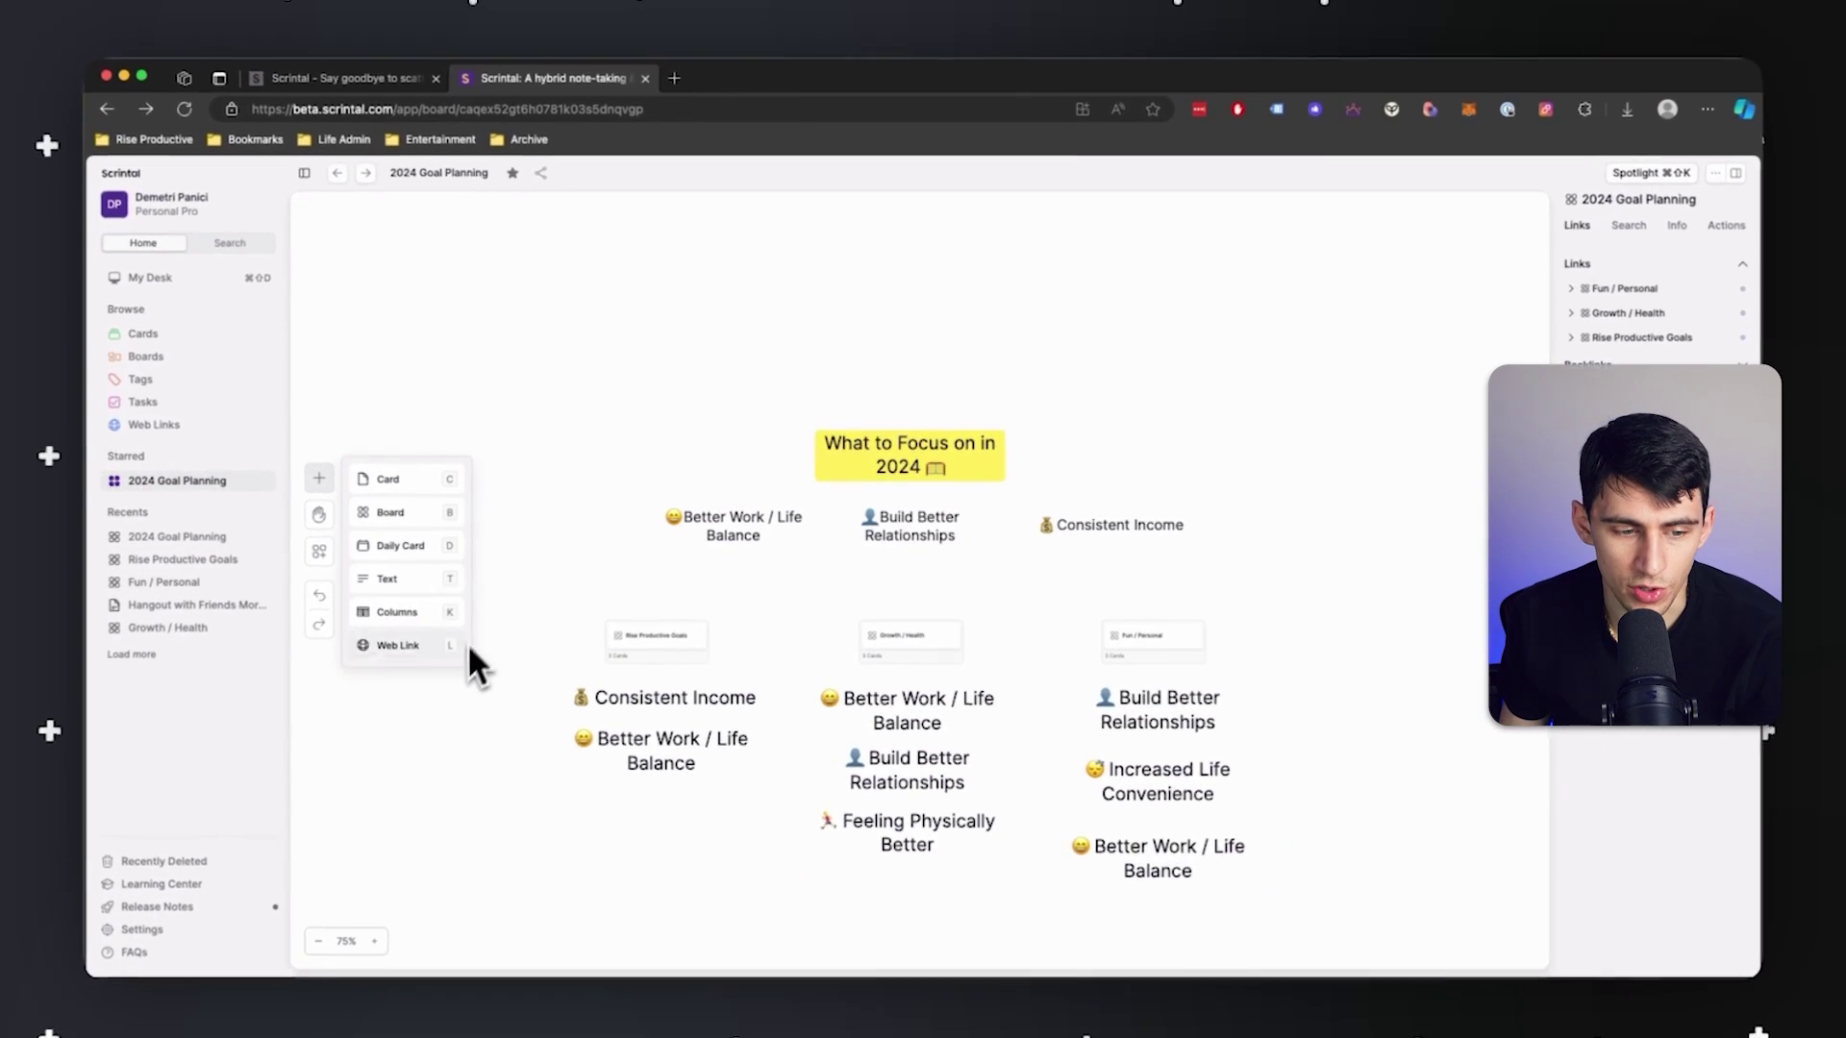
left_click(452, 716)
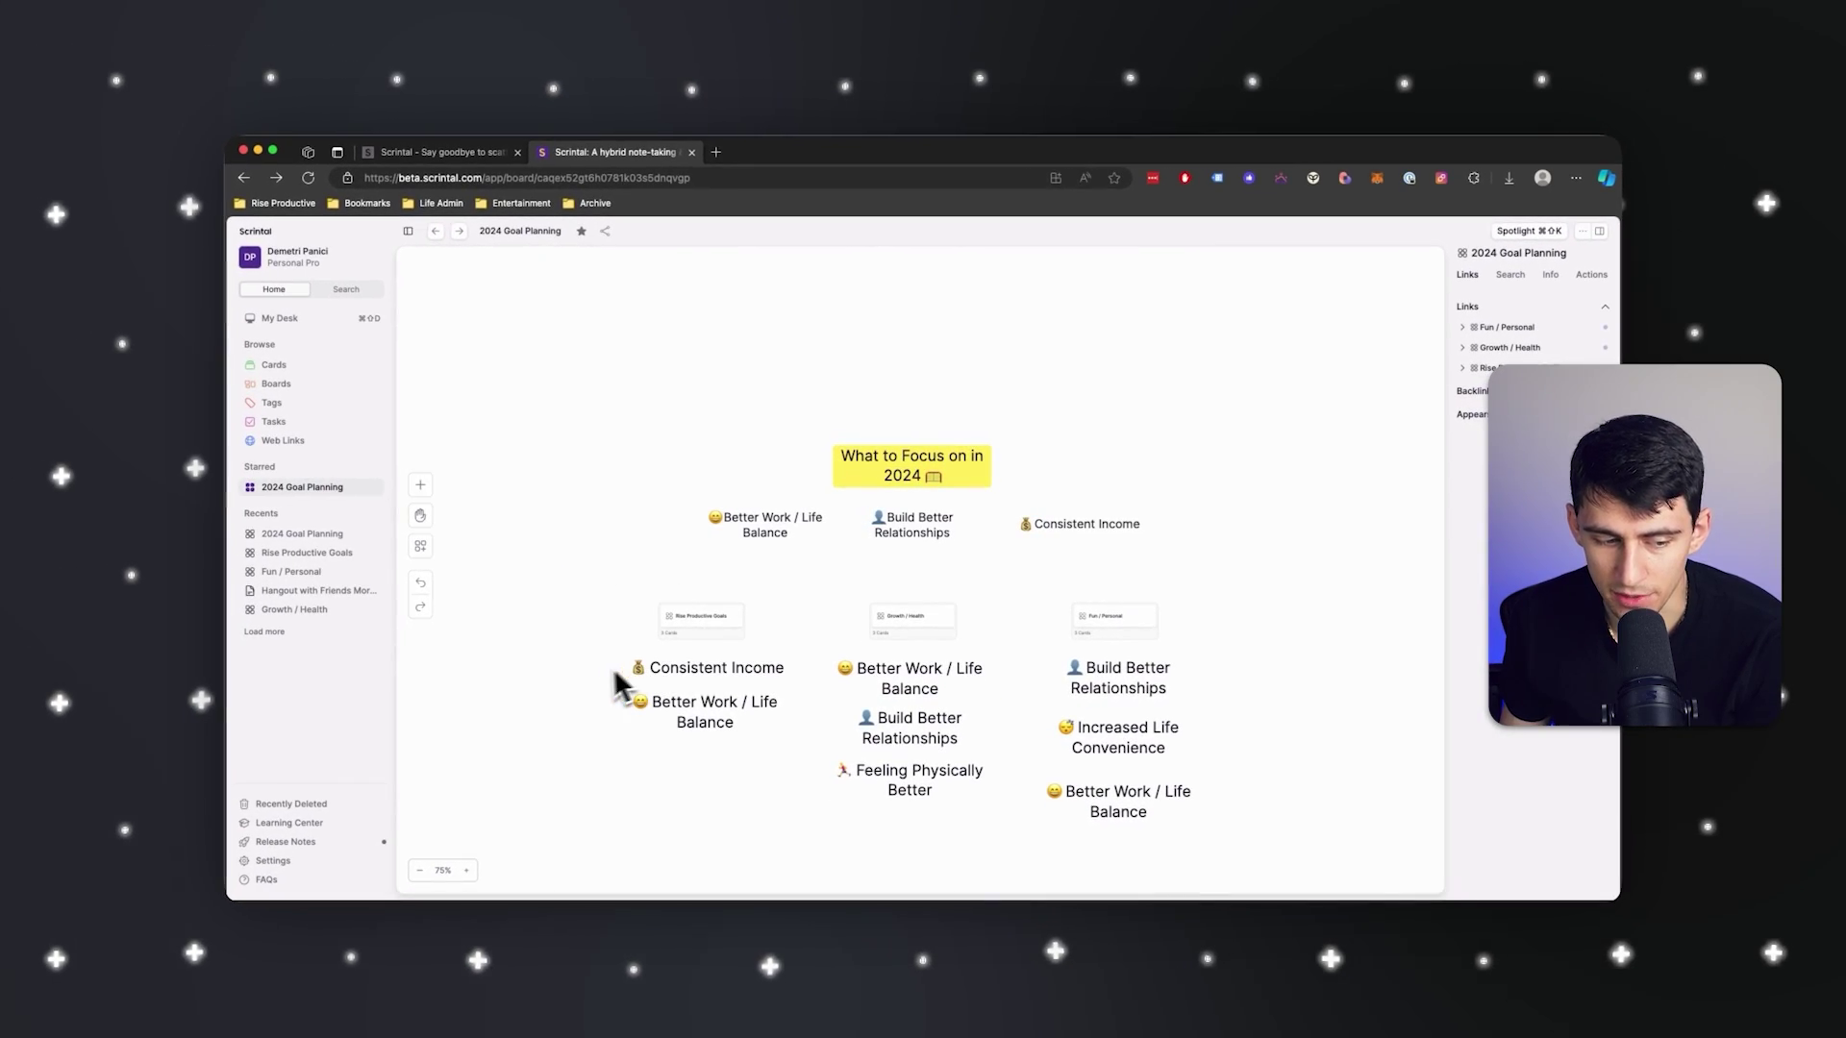